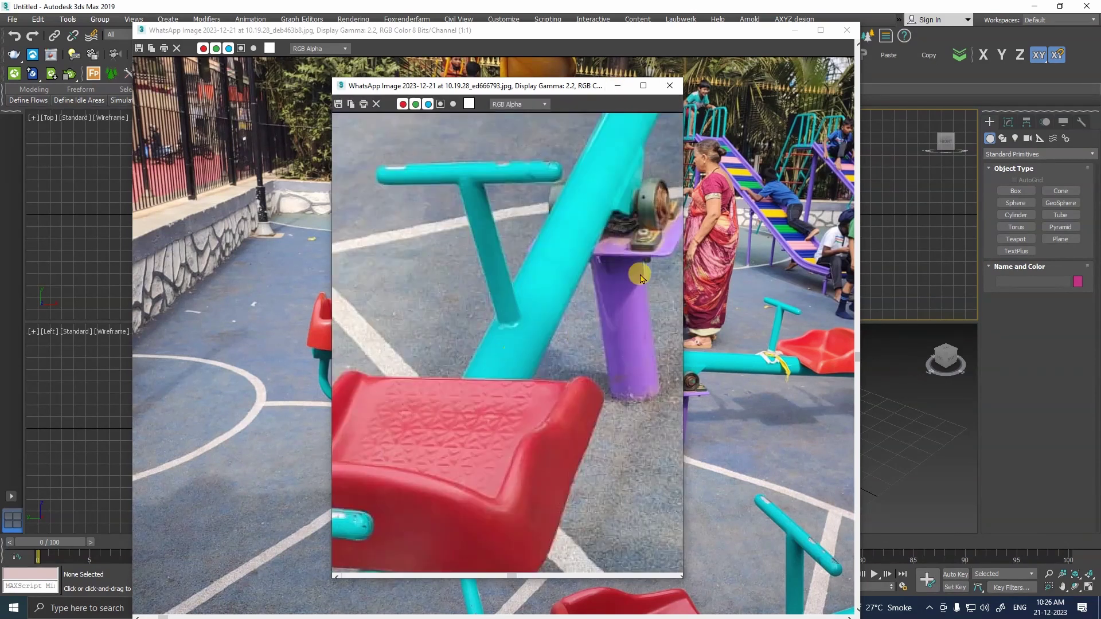
Minimize the close-up photo, zoom around the other reference, then shrink it into the top-left corner
click(617, 87)
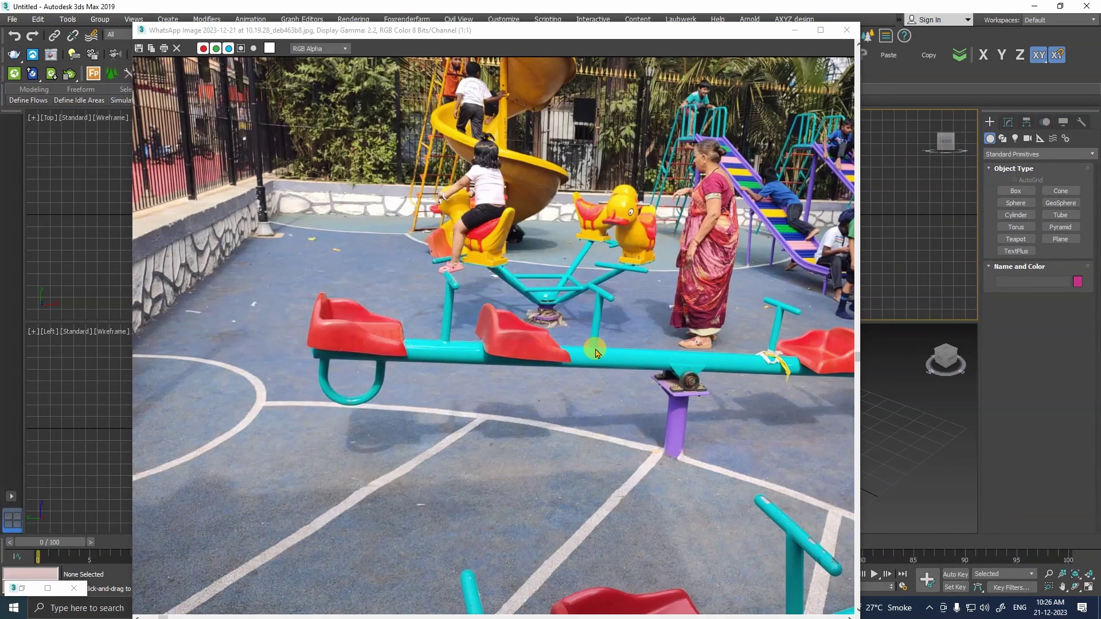
scroll(590, 376, up, 1)
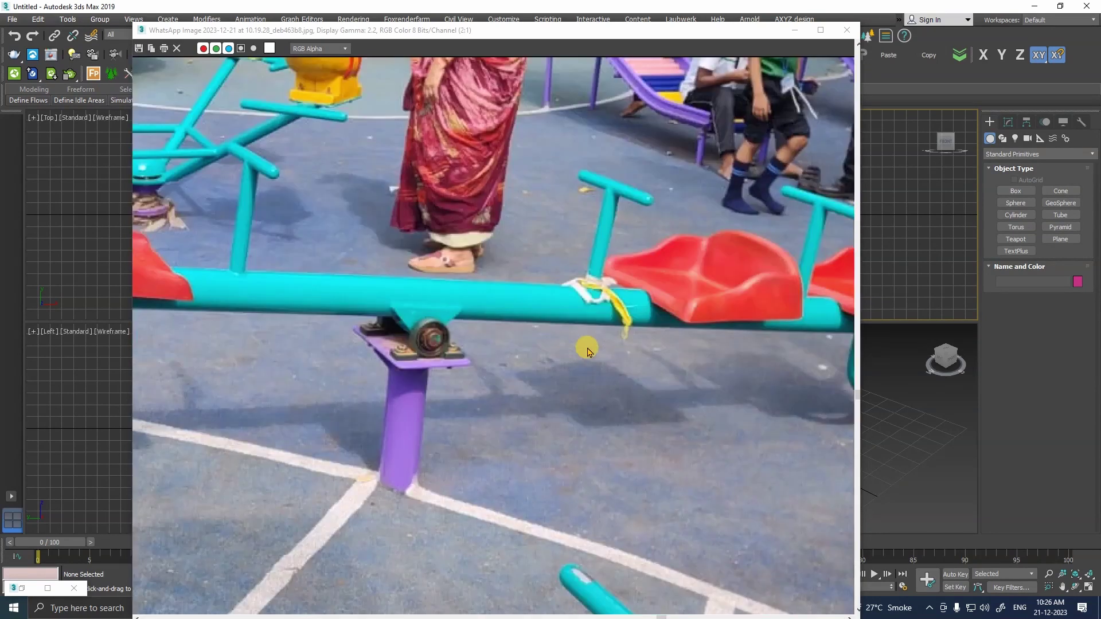
scroll(425, 319, down, 3)
scroll(475, 381, up, 2)
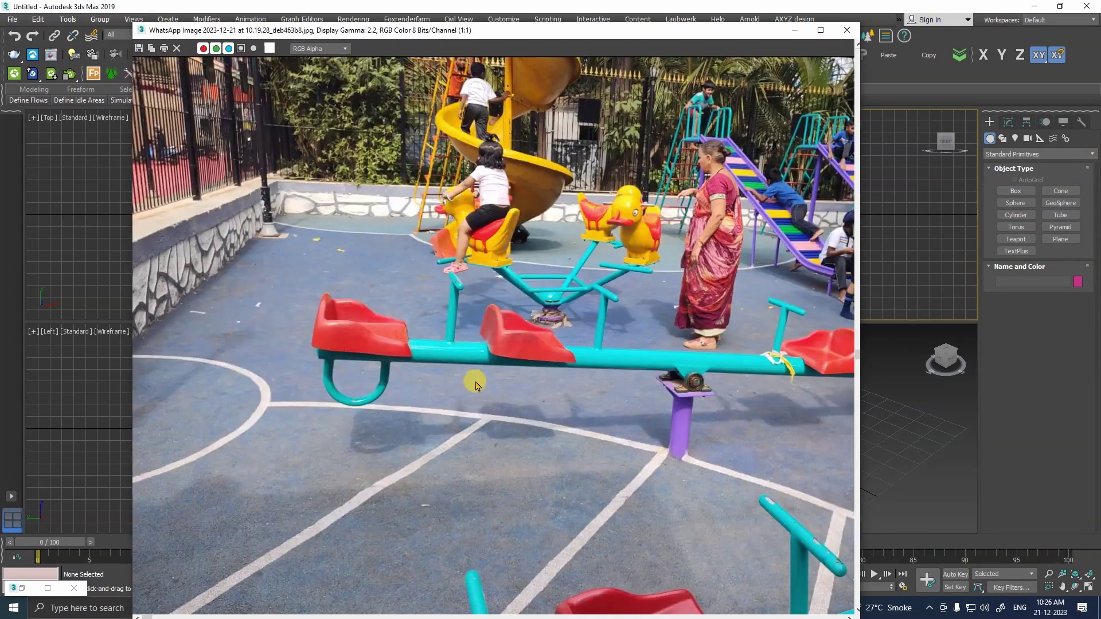
scroll(241, 371, up, 1)
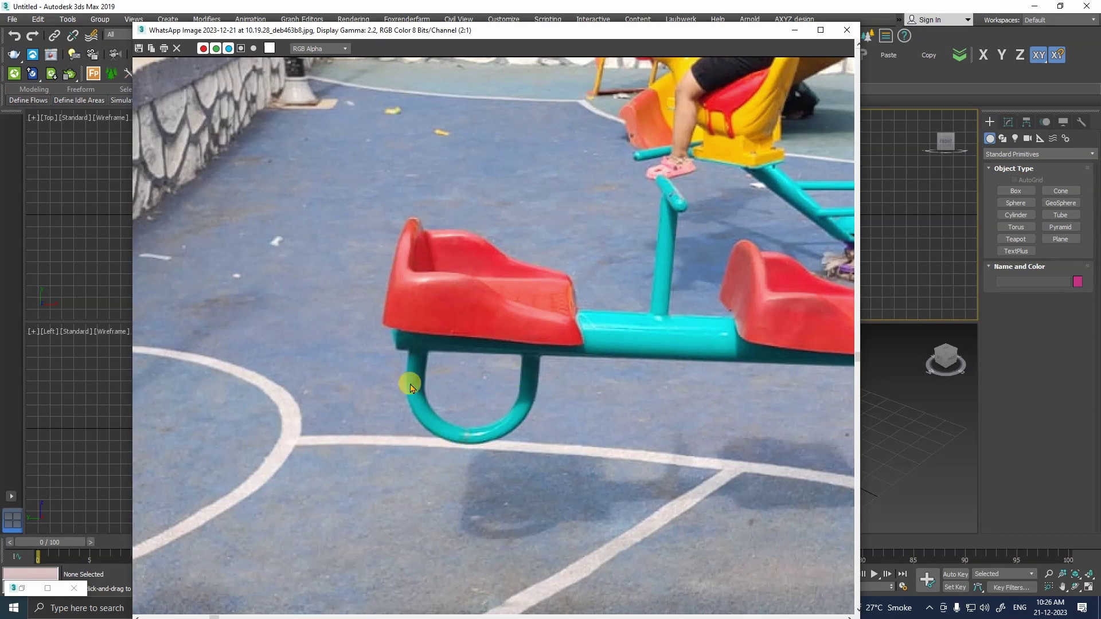
scroll(420, 300, down, 1)
scroll(524, 316, up, 1)
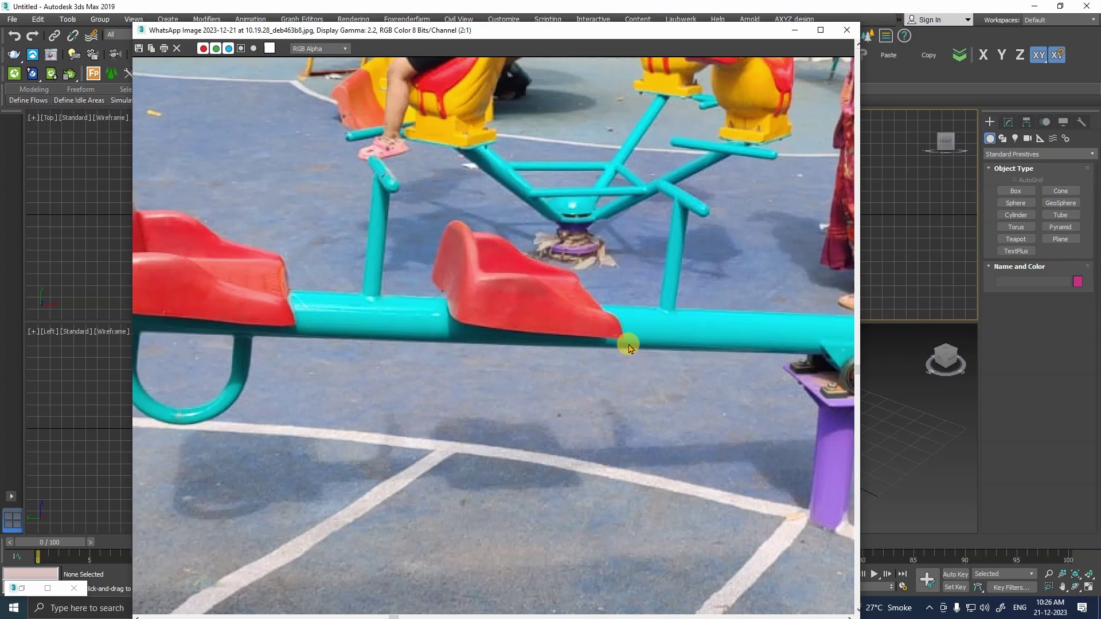
scroll(744, 362, down, 1)
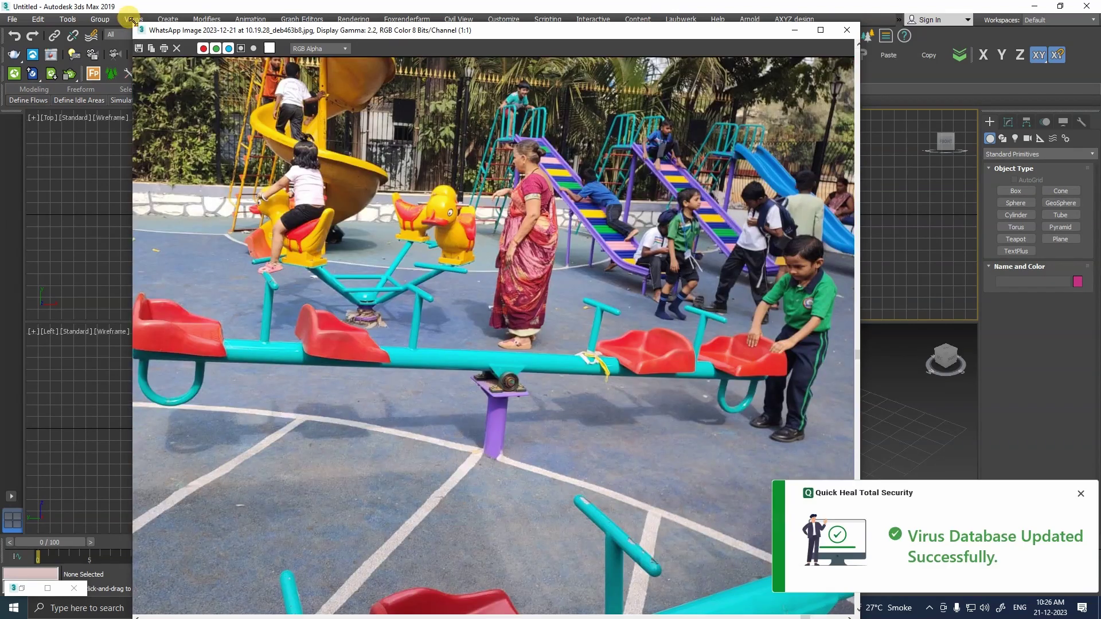
click(821, 30)
drag(523, 335, 127, 73)
Browse the Create panel's 2D Shapes, then go back to the standard 3D primitives
scroll(167, 155, down, 2)
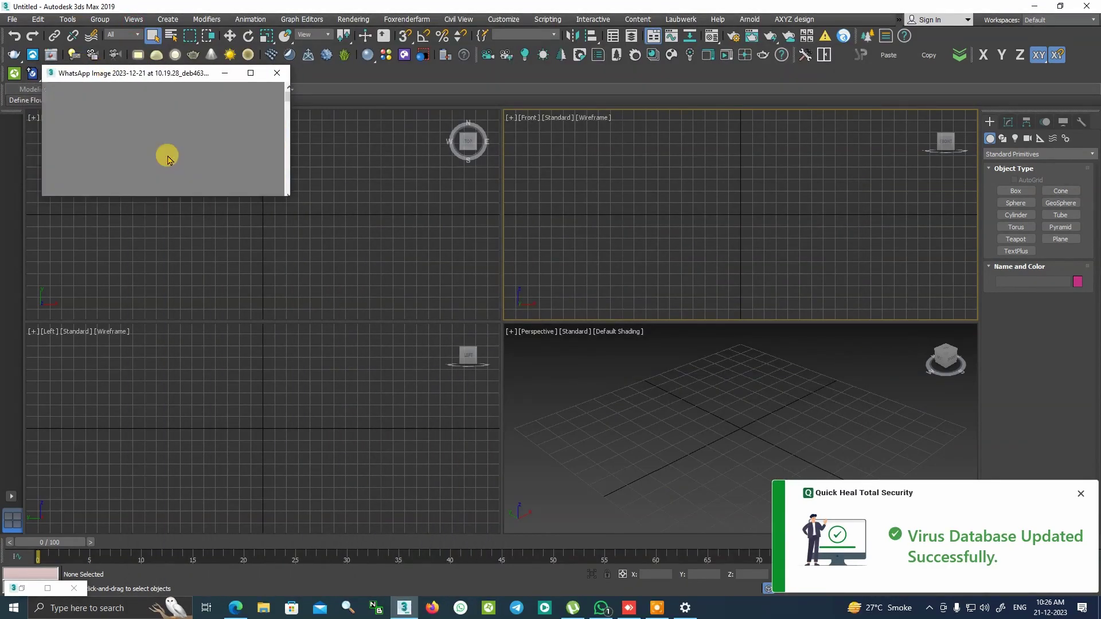
click(742, 203)
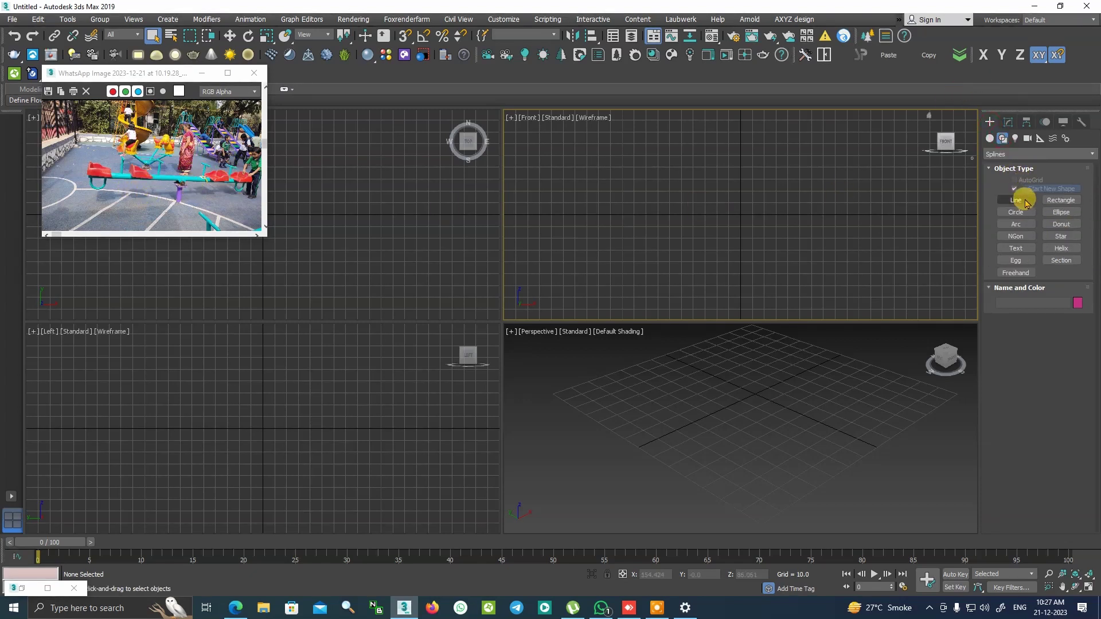
click(1002, 138)
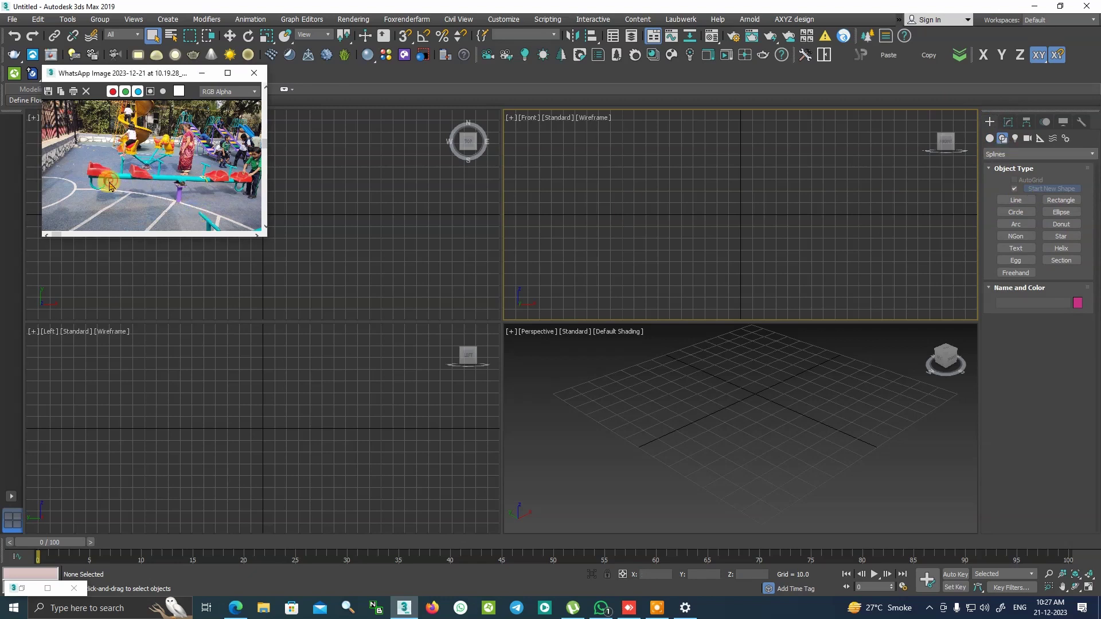
scroll(109, 185, up, 1)
scroll(69, 161, up, 1)
scroll(83, 172, up, 1)
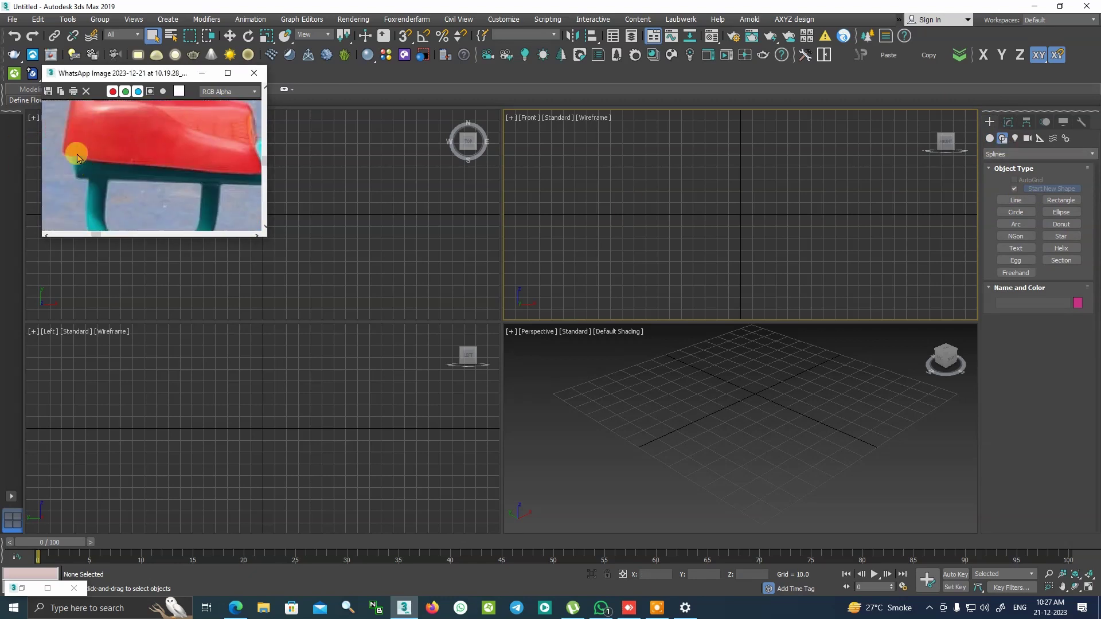
click(989, 138)
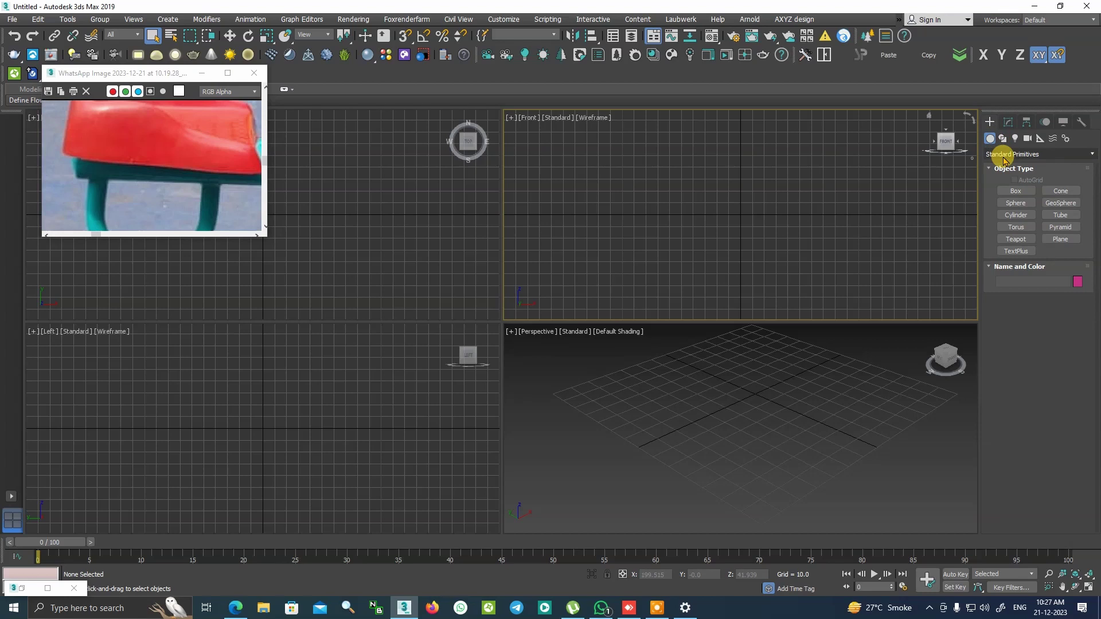
Draw an Extended Primitives capsule in the Left view, radius 23.434 and height 149.655
click(1004, 155)
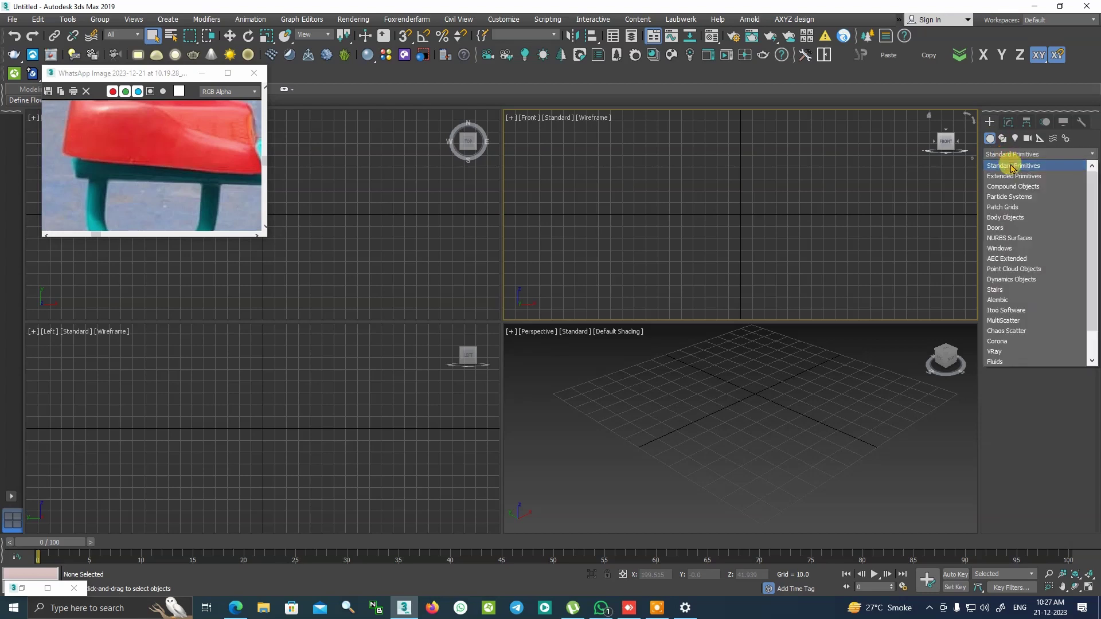
click(1010, 177)
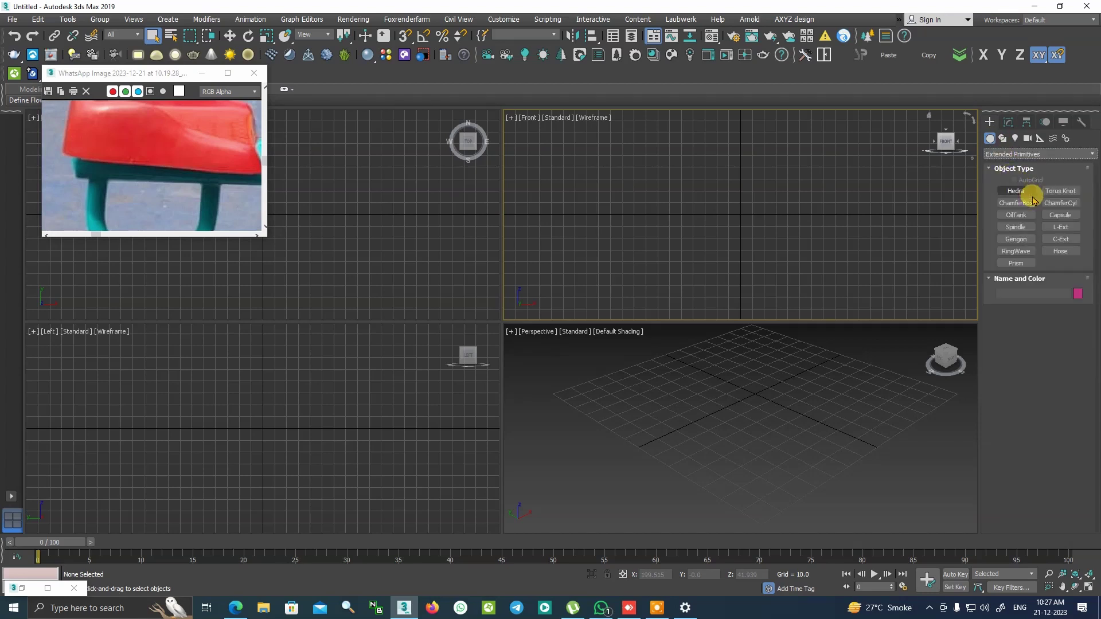
click(1061, 215)
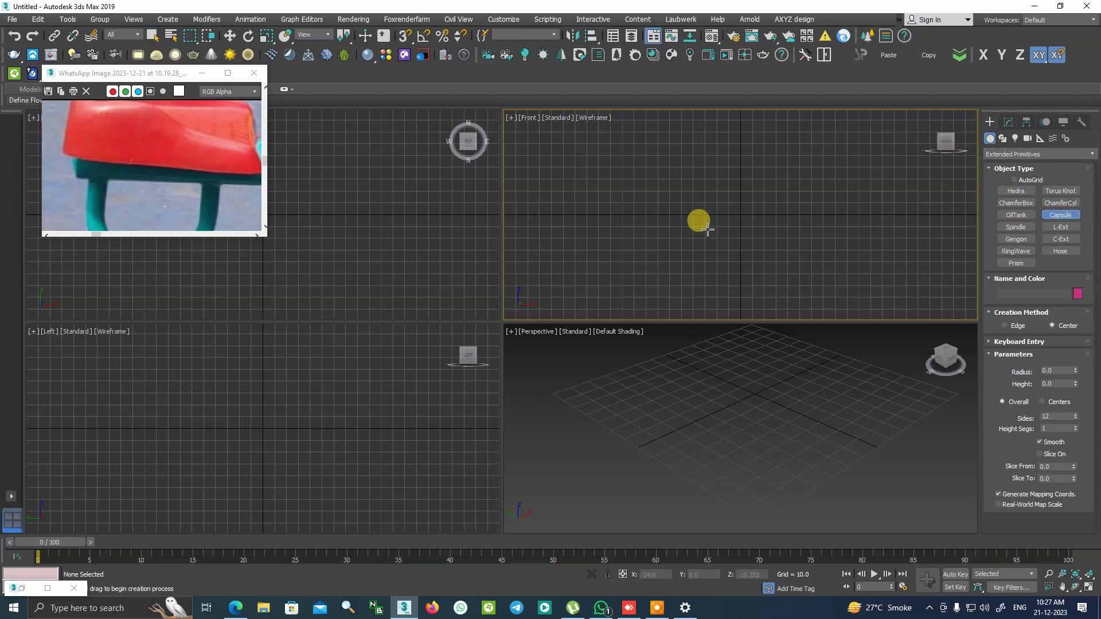
scroll(712, 218, down, 2)
scroll(719, 220, down, 1)
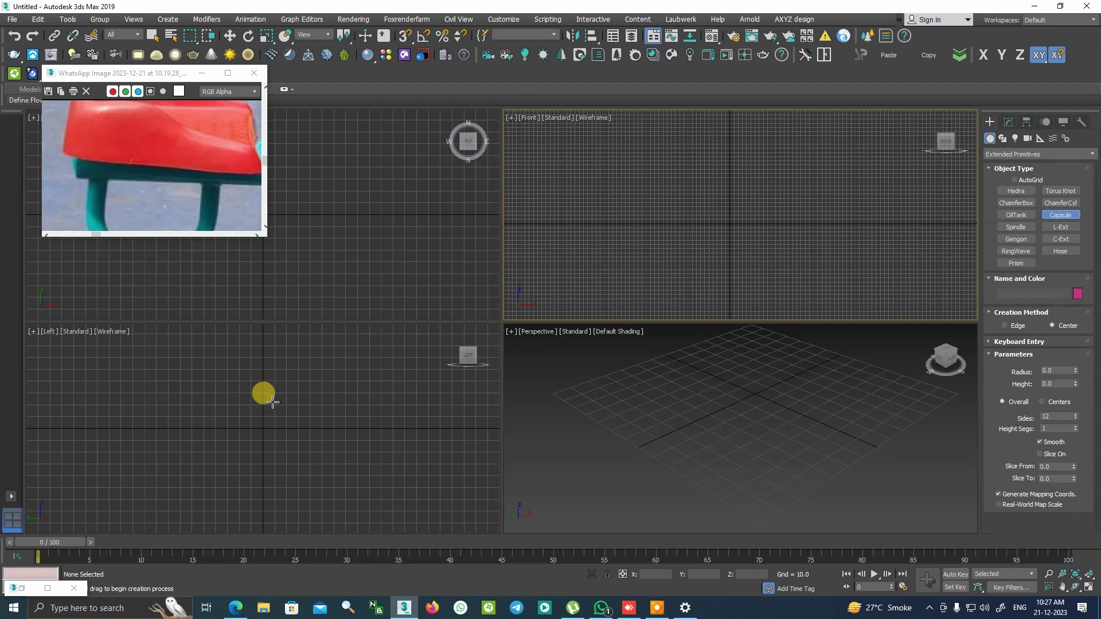
drag(263, 427, 277, 430)
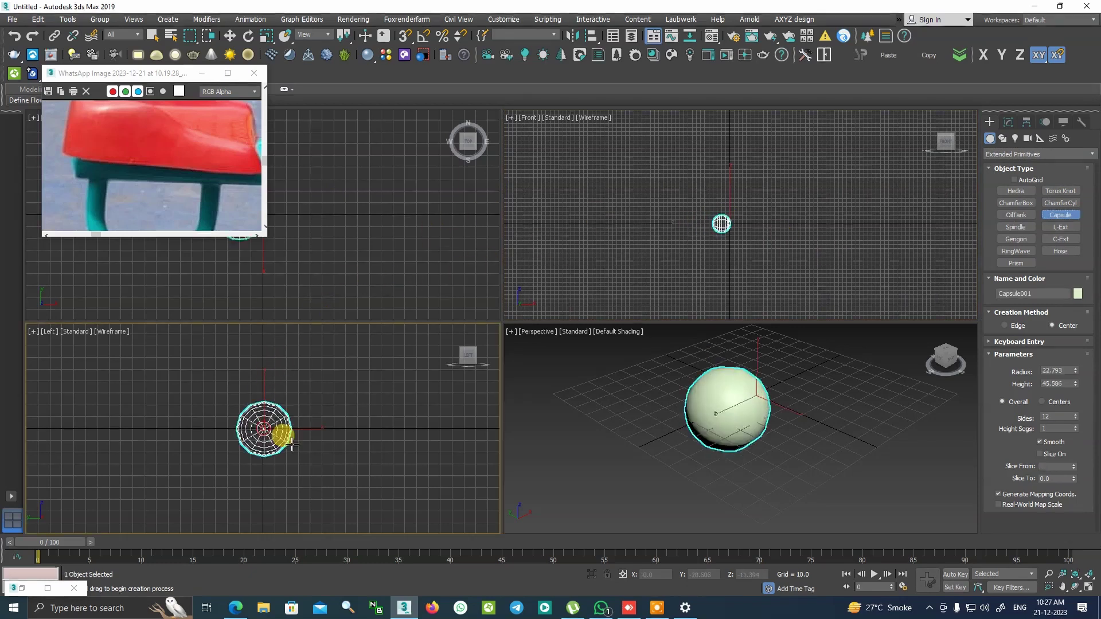
click(131, 290)
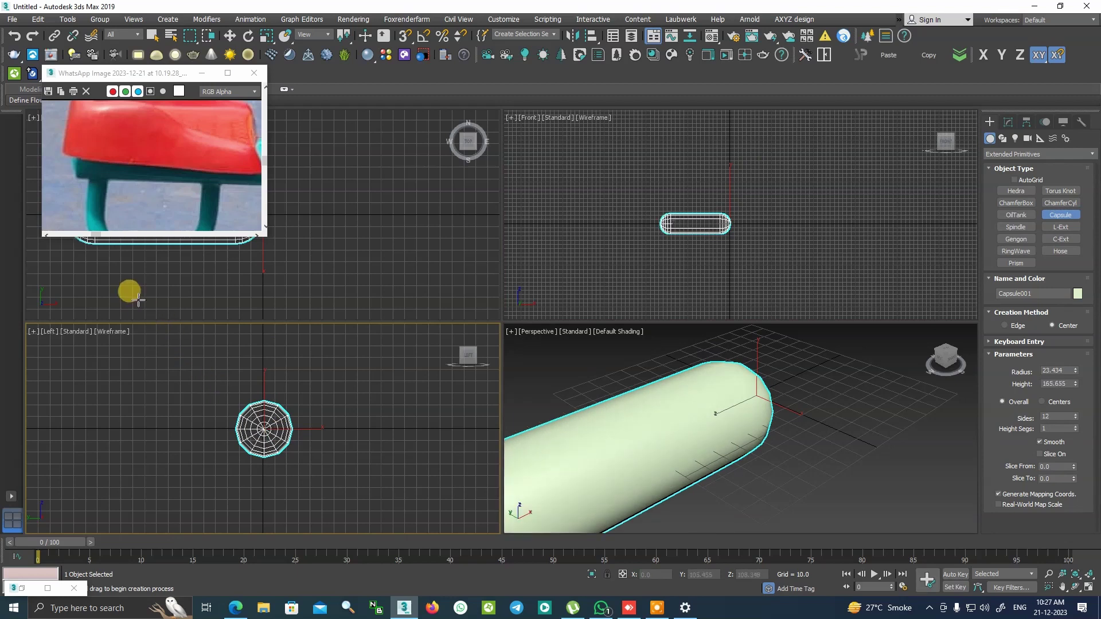
scroll(694, 273, down, 2)
scroll(694, 273, down, 1)
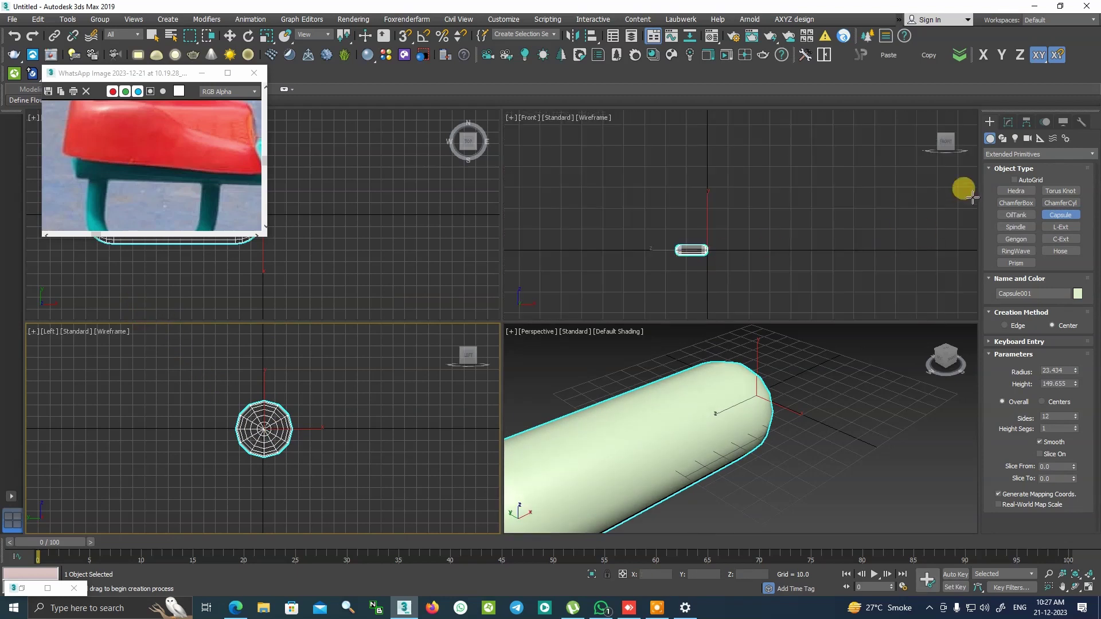
click(1008, 122)
scroll(801, 229, down, 1)
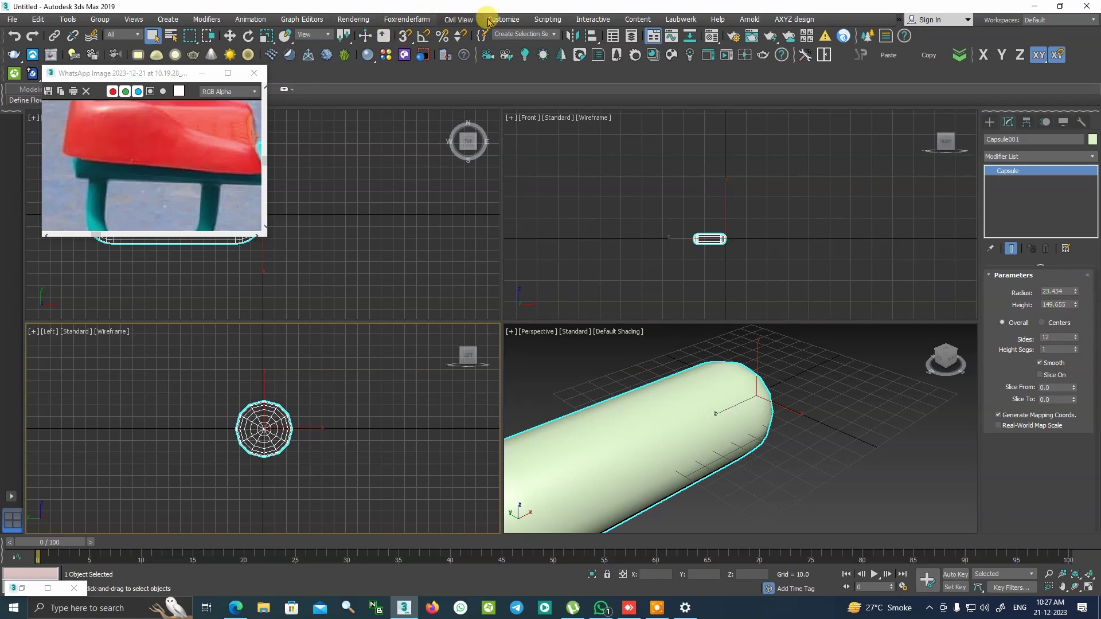
Switch units to feet and inches and make the capsule 10'0" high with radius 0'1.5"
click(514, 21)
click(642, 167)
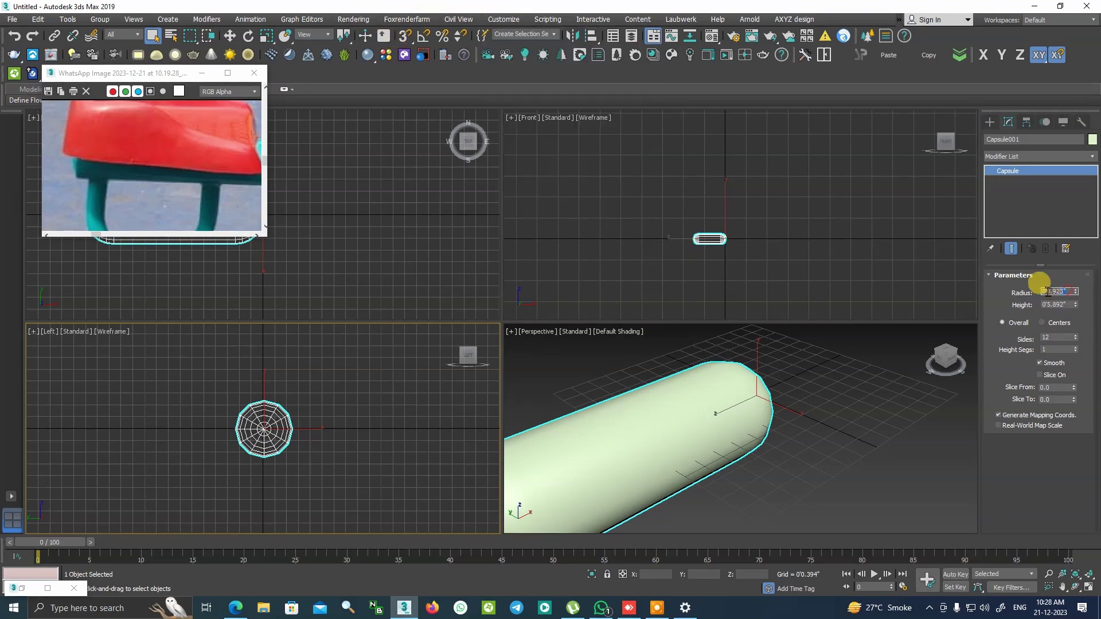
text(0)
key(Return)
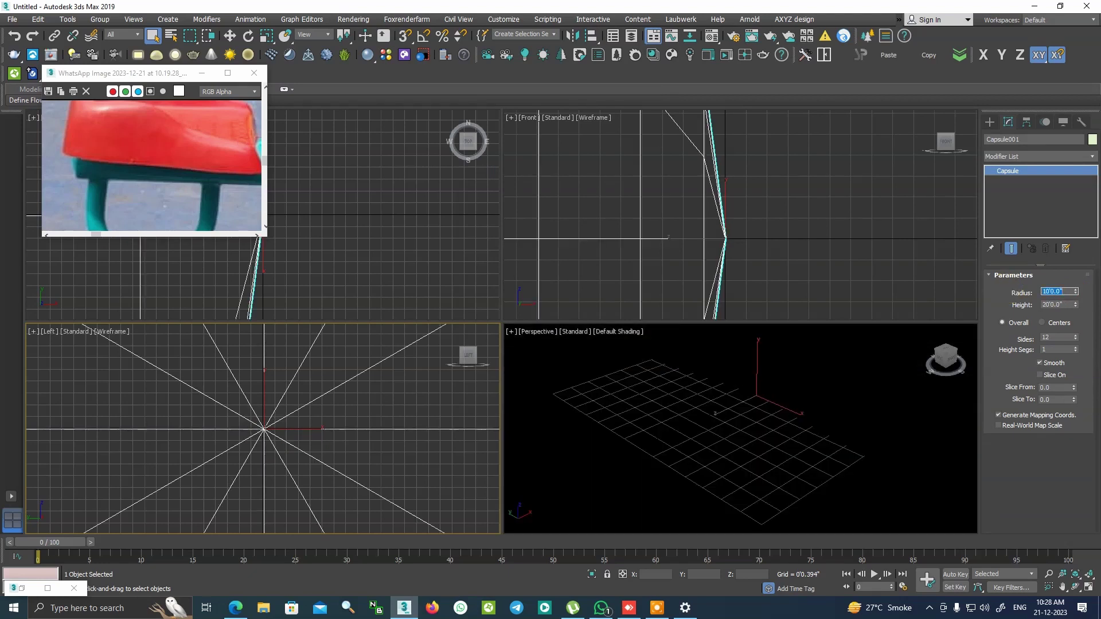
text(1.7)
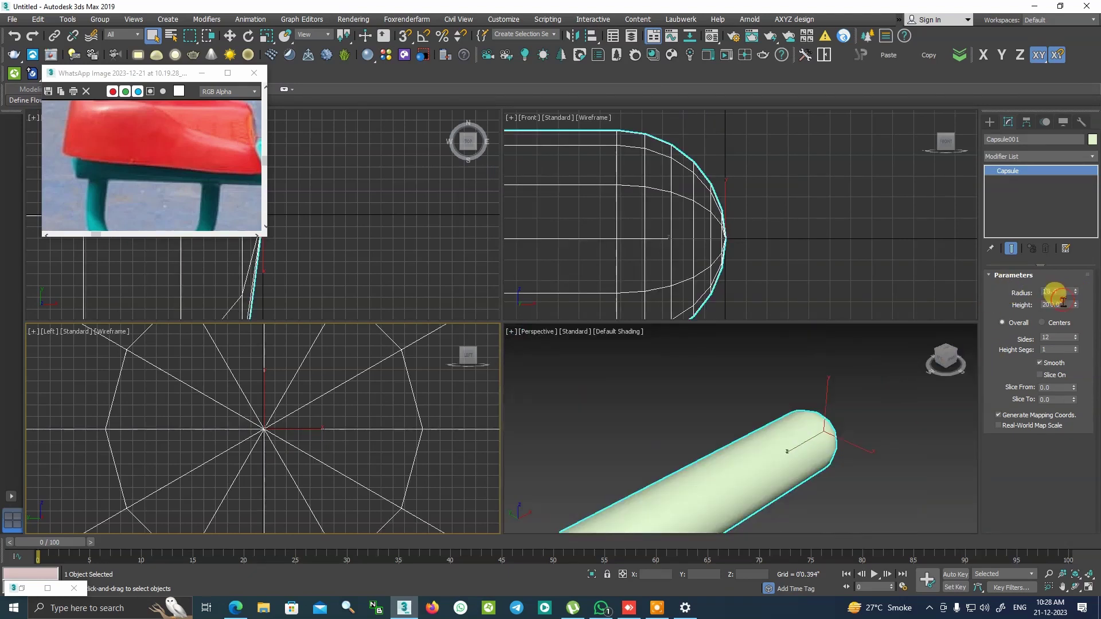
key(Tab)
key(Return)
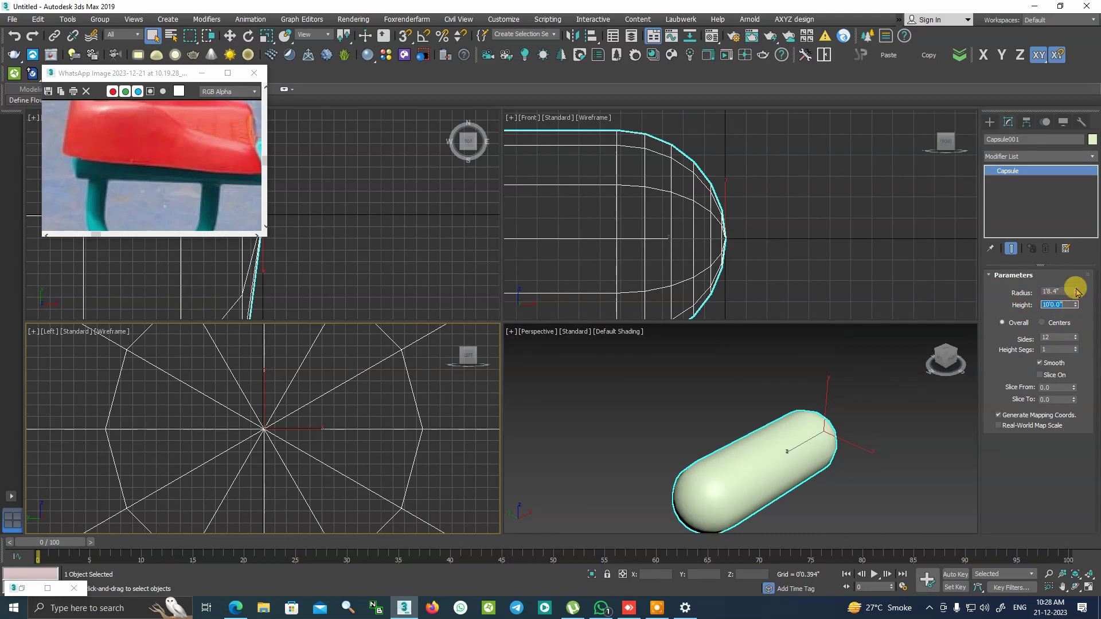
drag(1075, 291, 1077, 340)
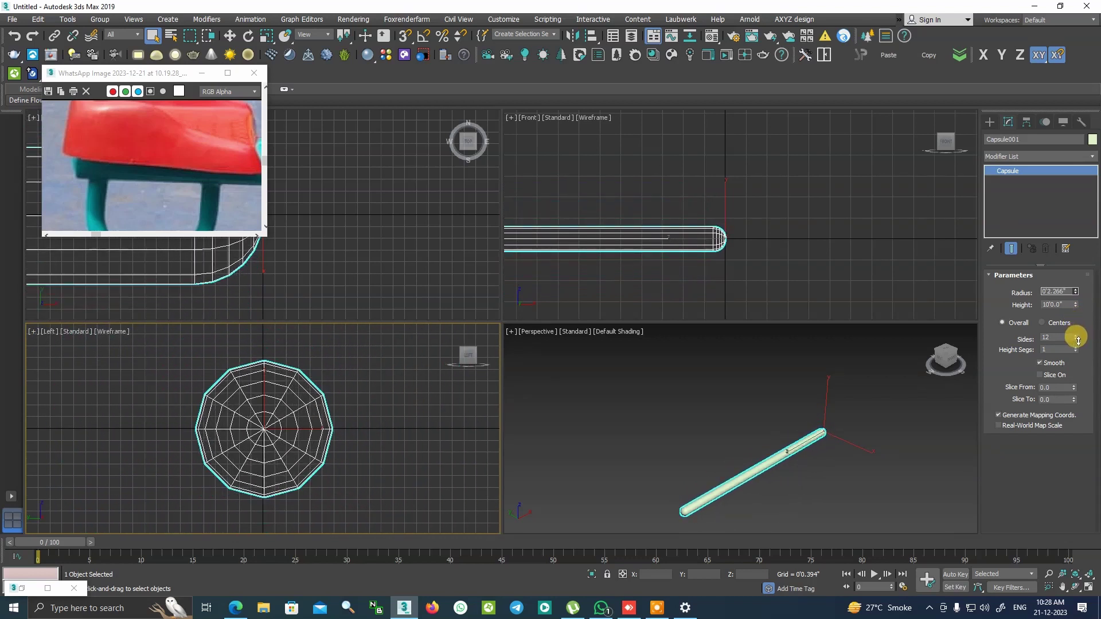
drag(1078, 340, 1078, 339)
Slide the capsule back and forth along X in the Front view
click(229, 36)
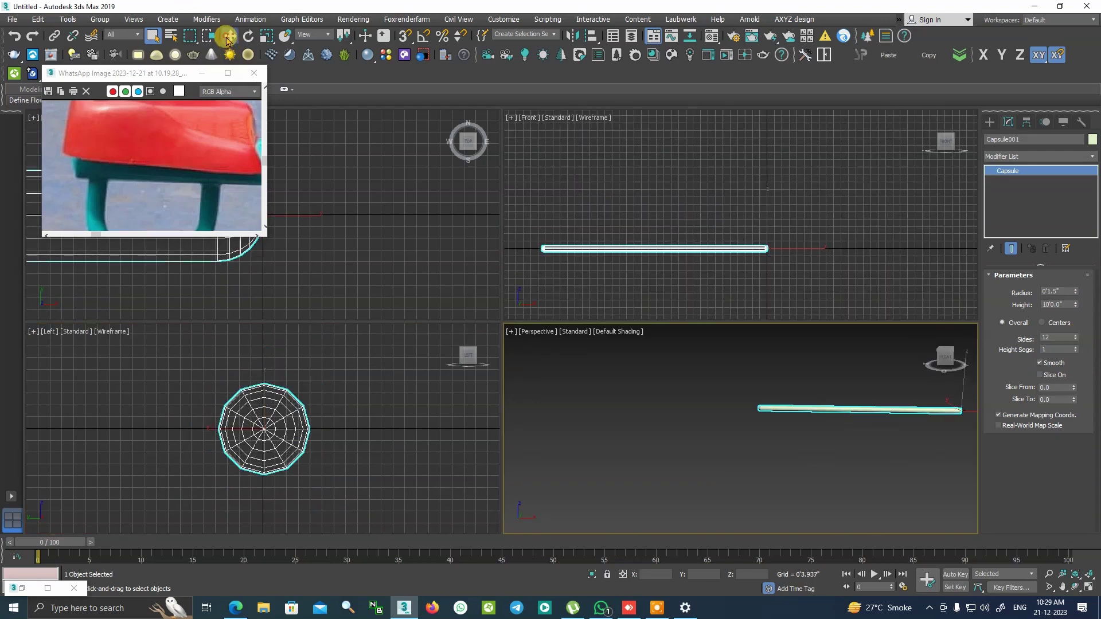
middle_drag(833, 218, 868, 174)
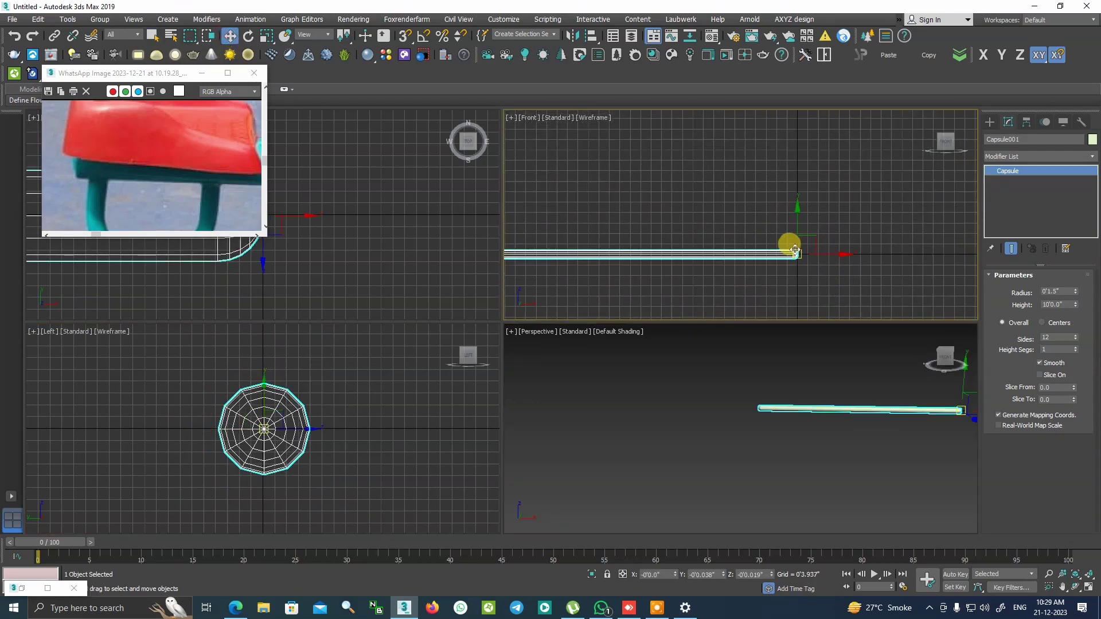
drag(800, 248, 1001, 273)
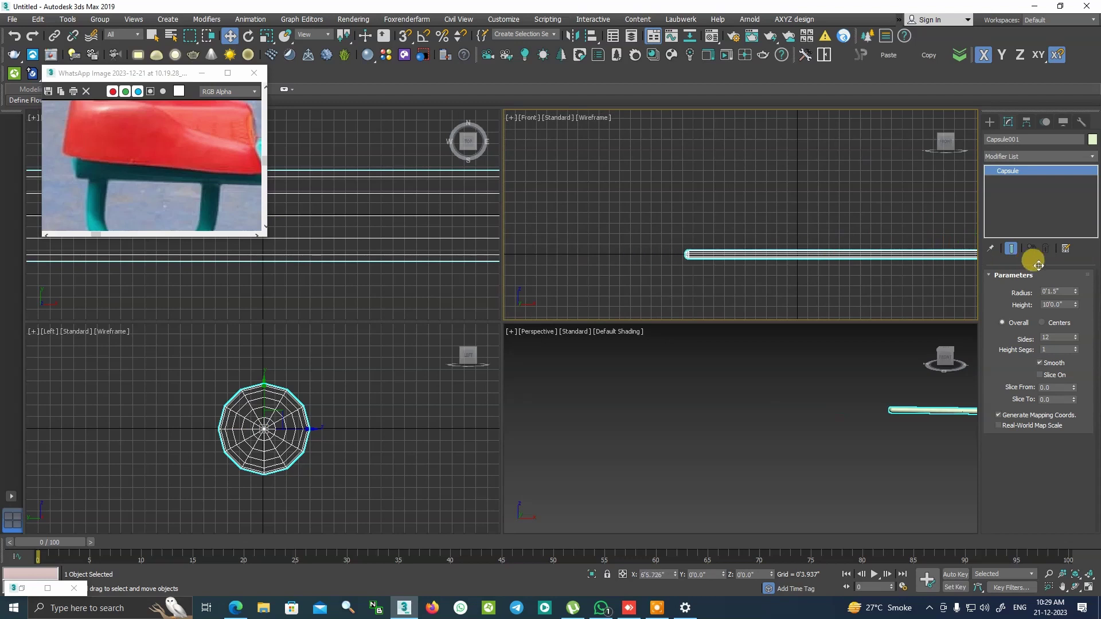
mouse_move(743, 246)
mouse_down()
mouse_move(730, 248)
mouse_move(740, 246)
mouse_up()
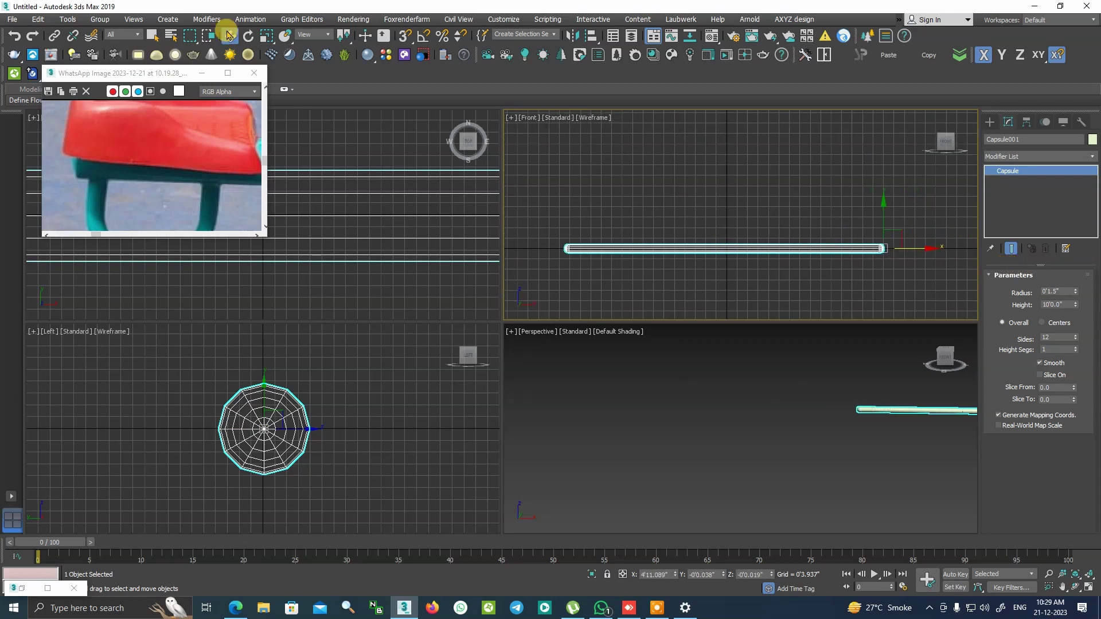
Turn on snapping with Vertex snaps and move the capsule to a snapped position
click(405, 36)
right_click(405, 35)
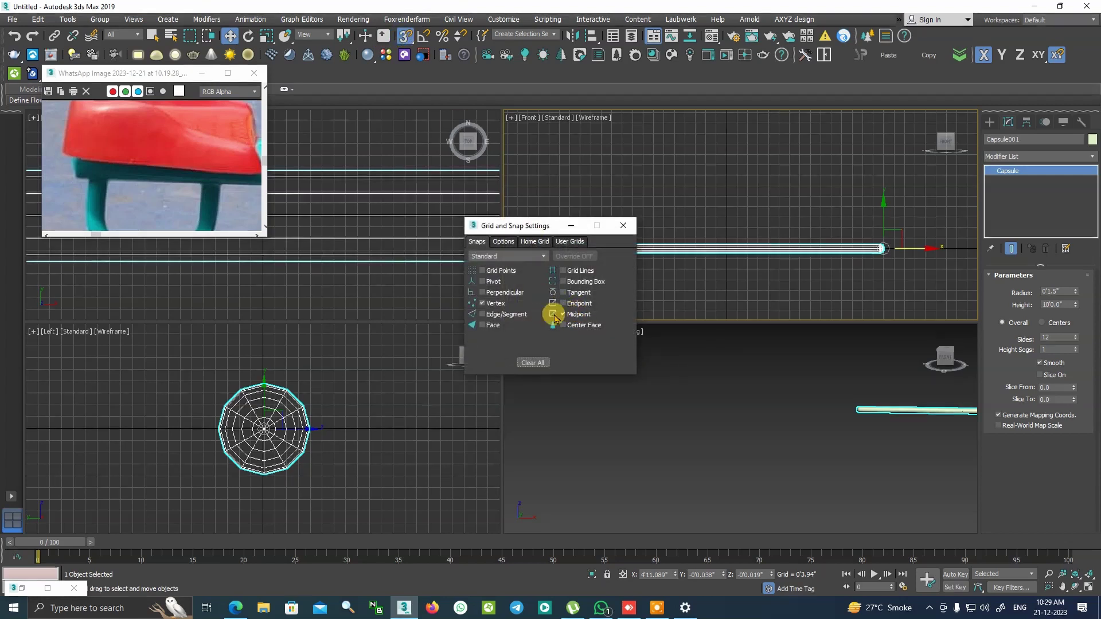
click(482, 303)
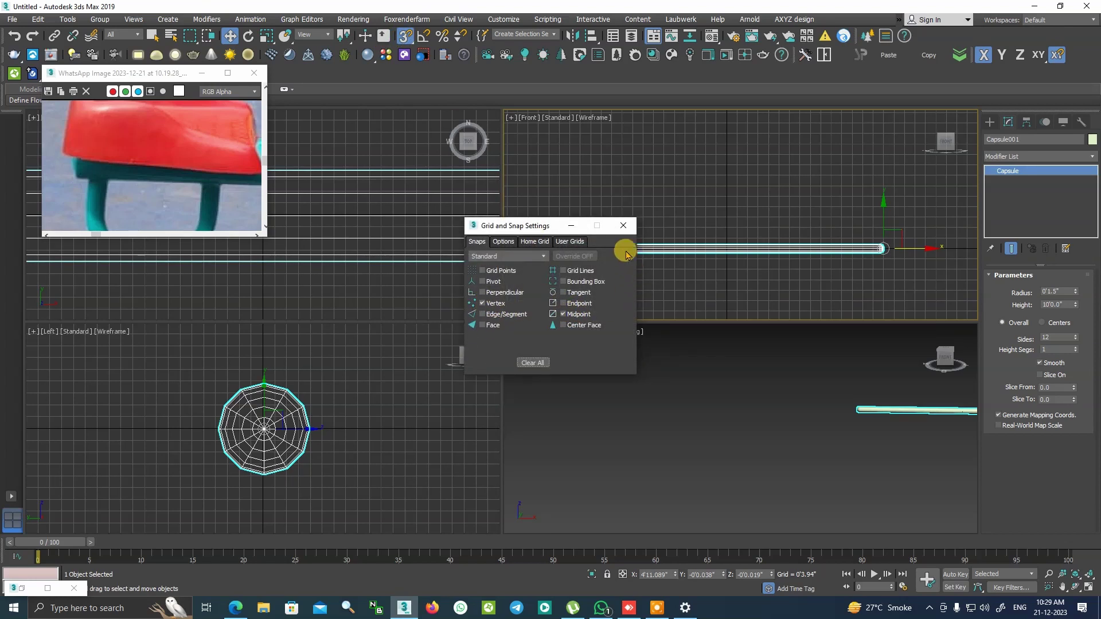
click(623, 226)
drag(724, 248, 727, 263)
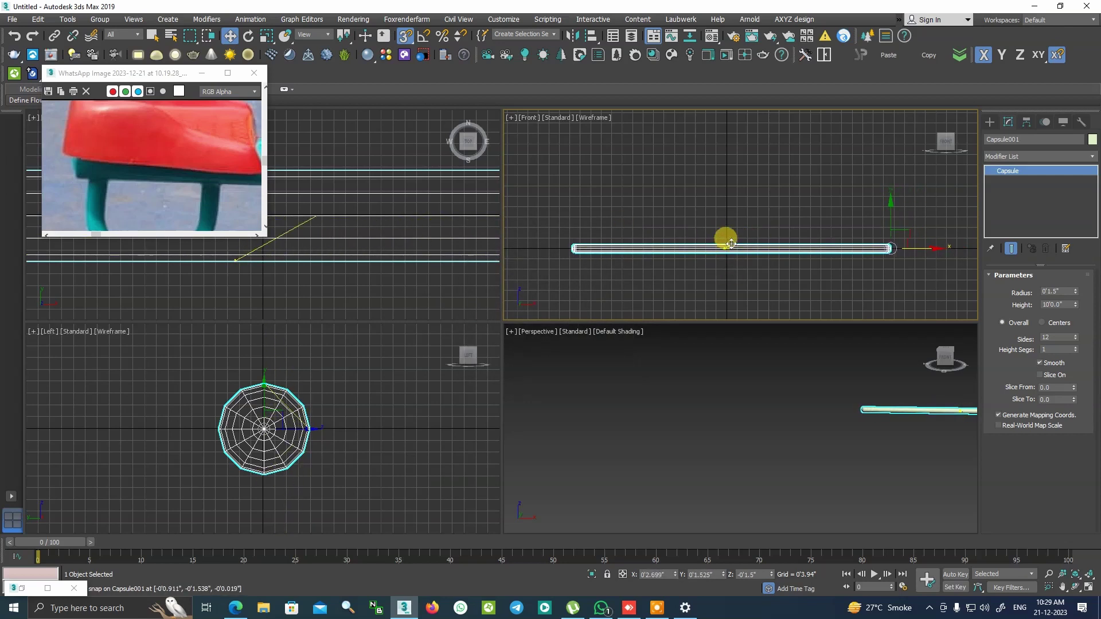
drag(727, 263, 705, 238)
scroll(721, 261, up, 1)
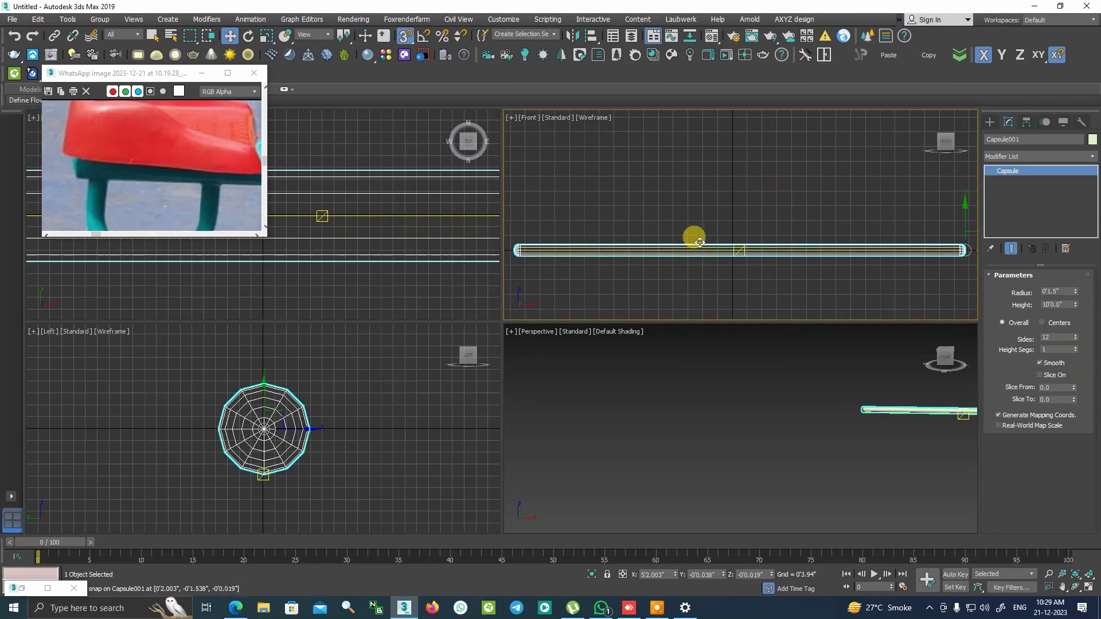
Centre the capsule on the scene origin, deselect it, and zoom the photo to the handle
right_click(405, 37)
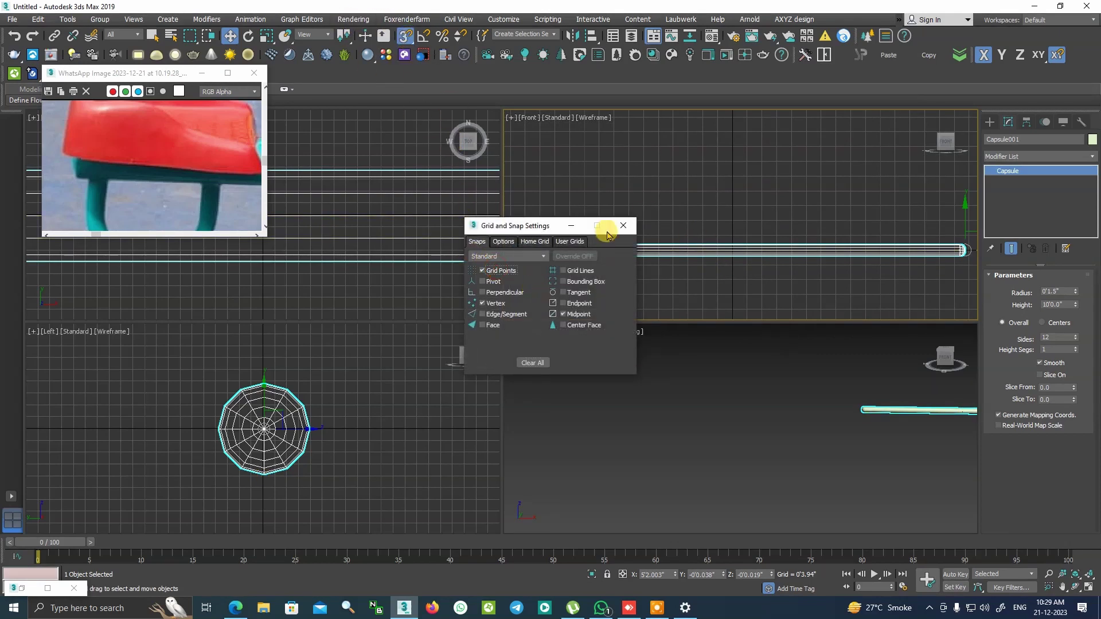
click(623, 225)
drag(739, 250, 732, 253)
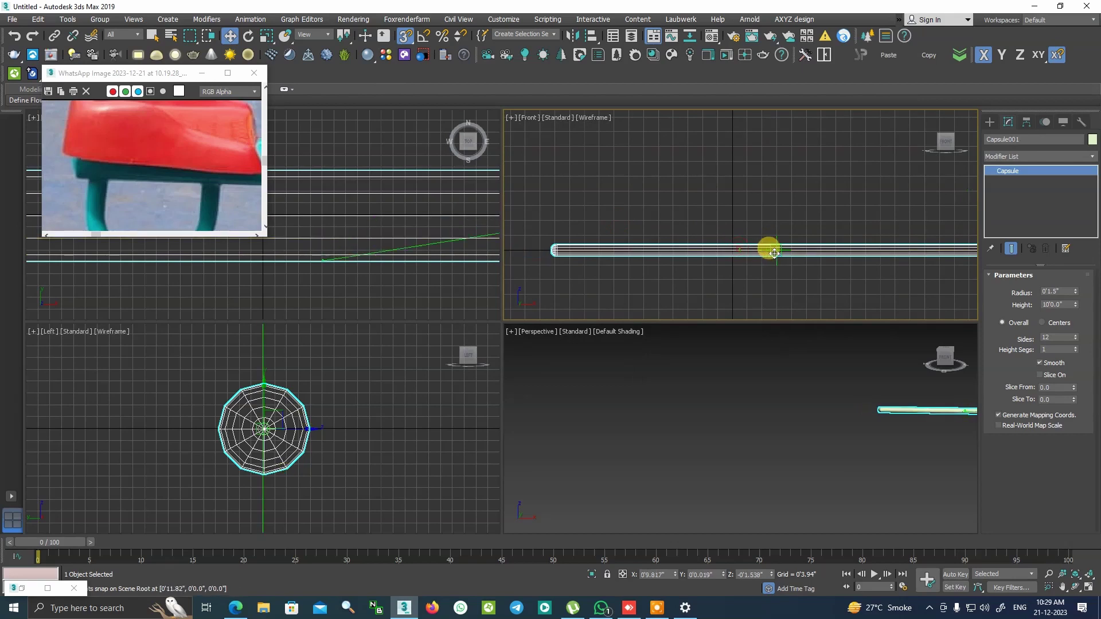
scroll(734, 252, down, 2)
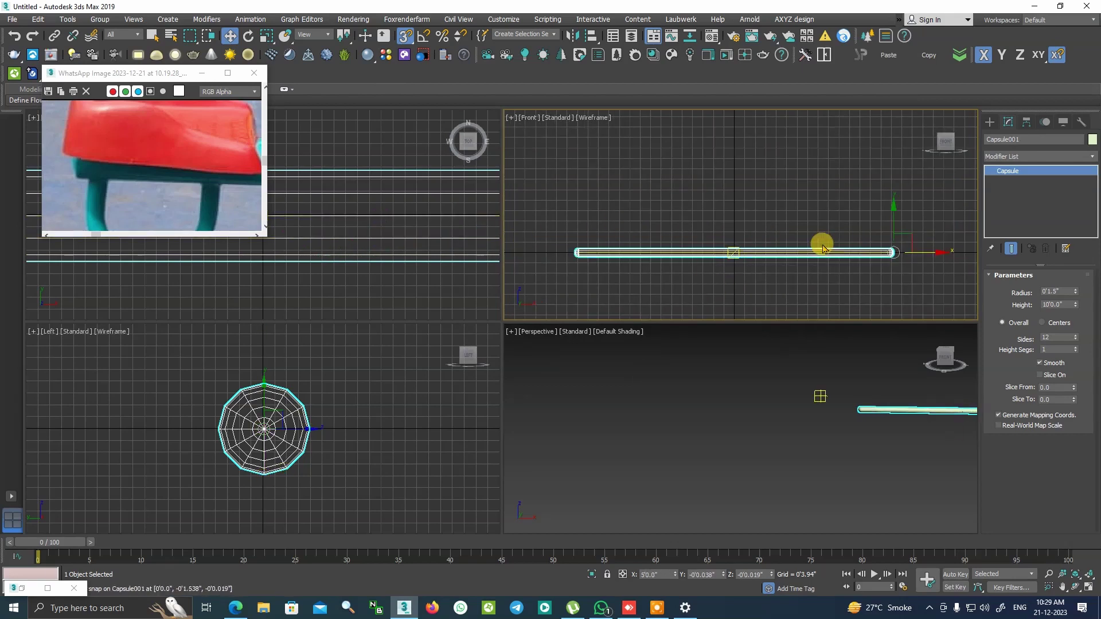
click(744, 283)
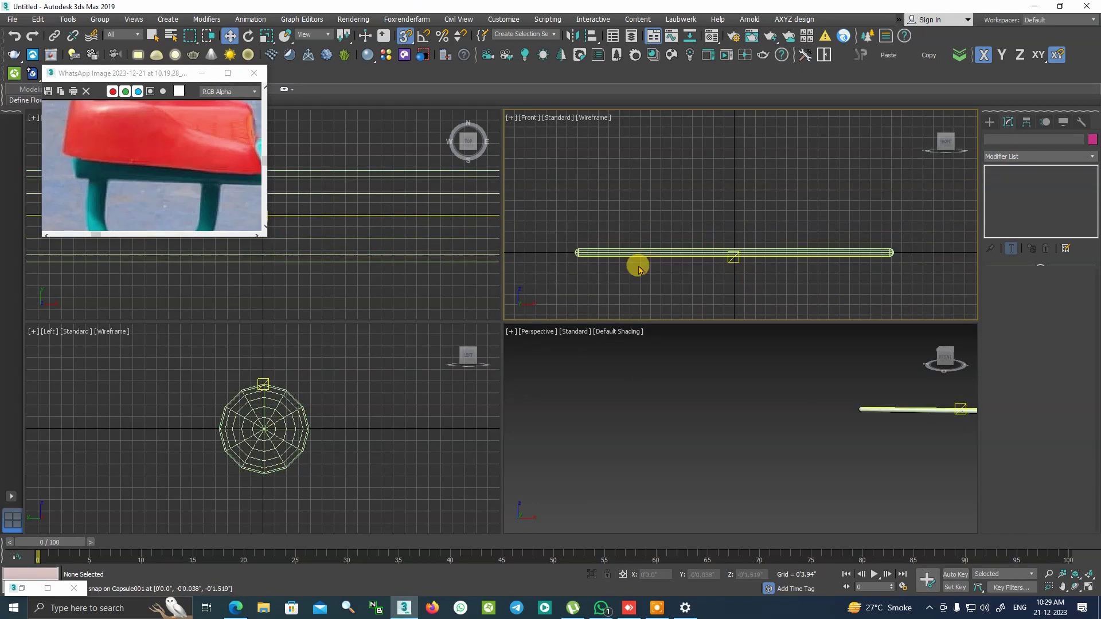
scroll(159, 169, down, 3)
scroll(159, 160, up, 2)
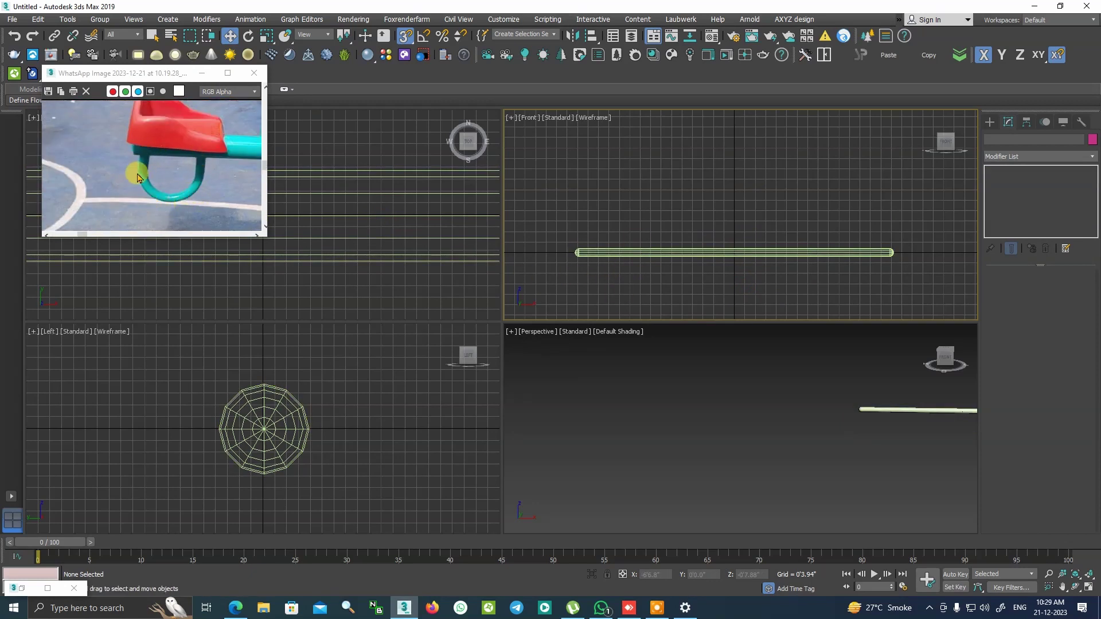
With snaps off, draw a rectangle below the beam end with corner radius about 0'3.335"
click(989, 122)
click(1060, 201)
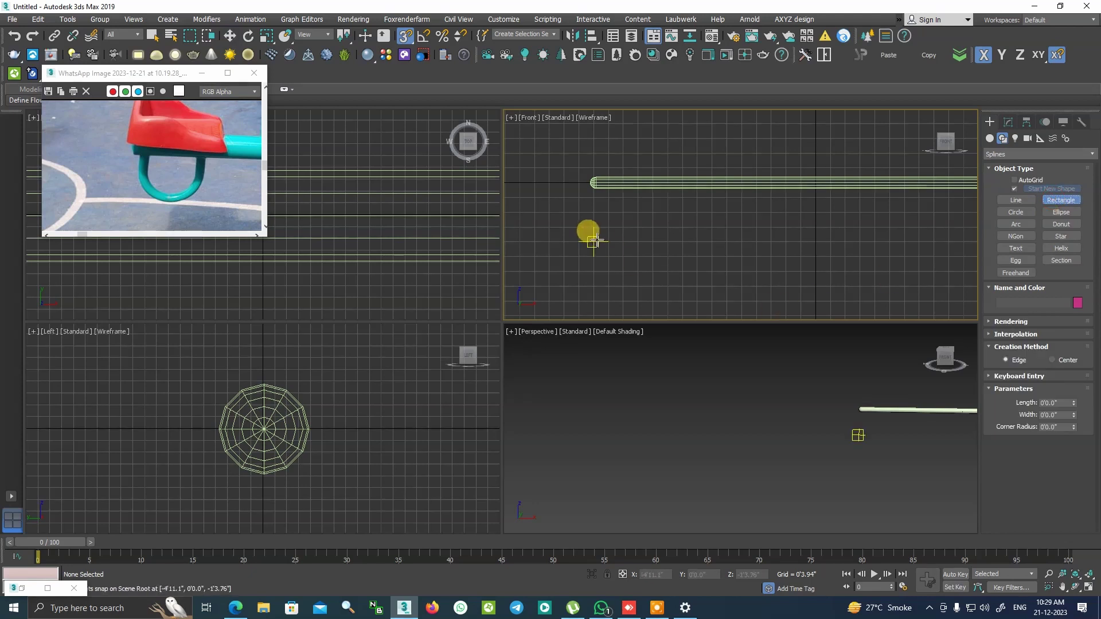
scroll(595, 200, up, 2)
click(405, 35)
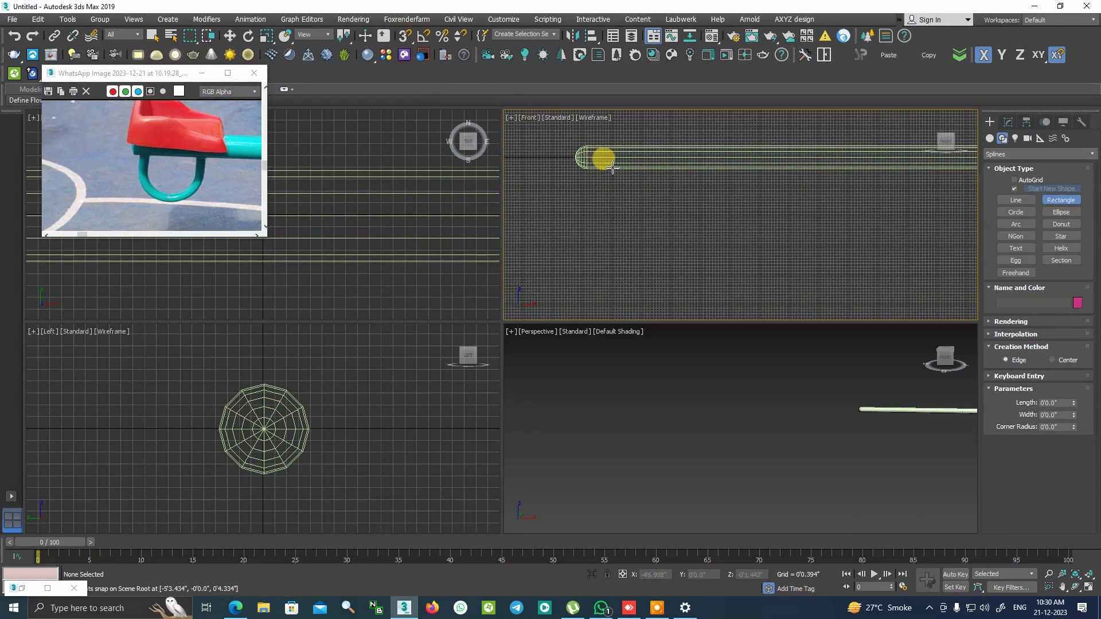
drag(603, 163, 658, 225)
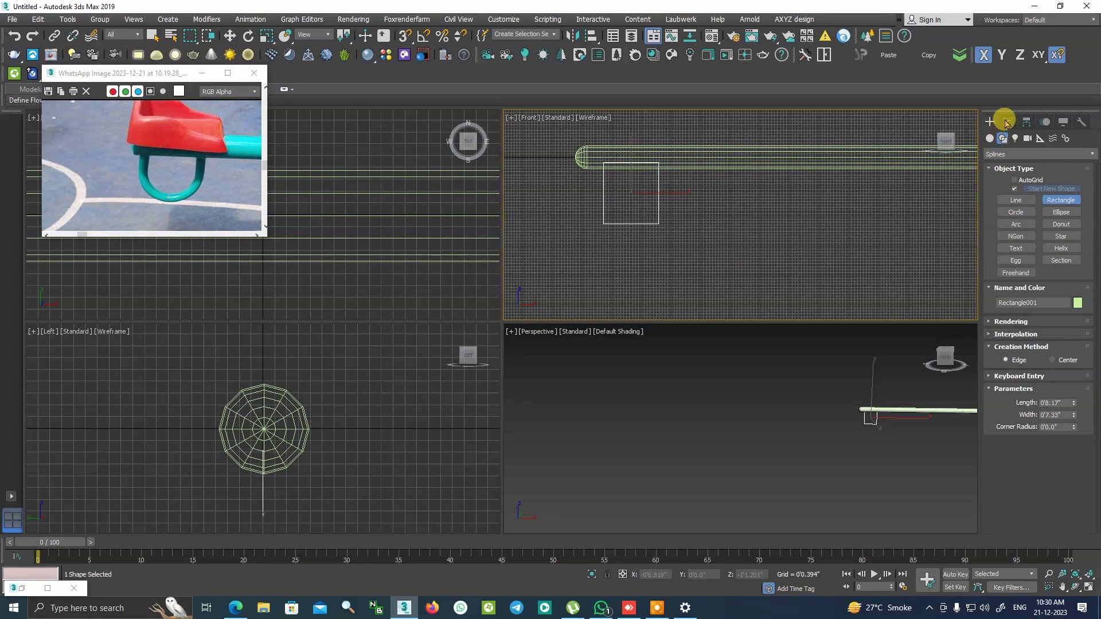
drag(1073, 427, 1069, 308)
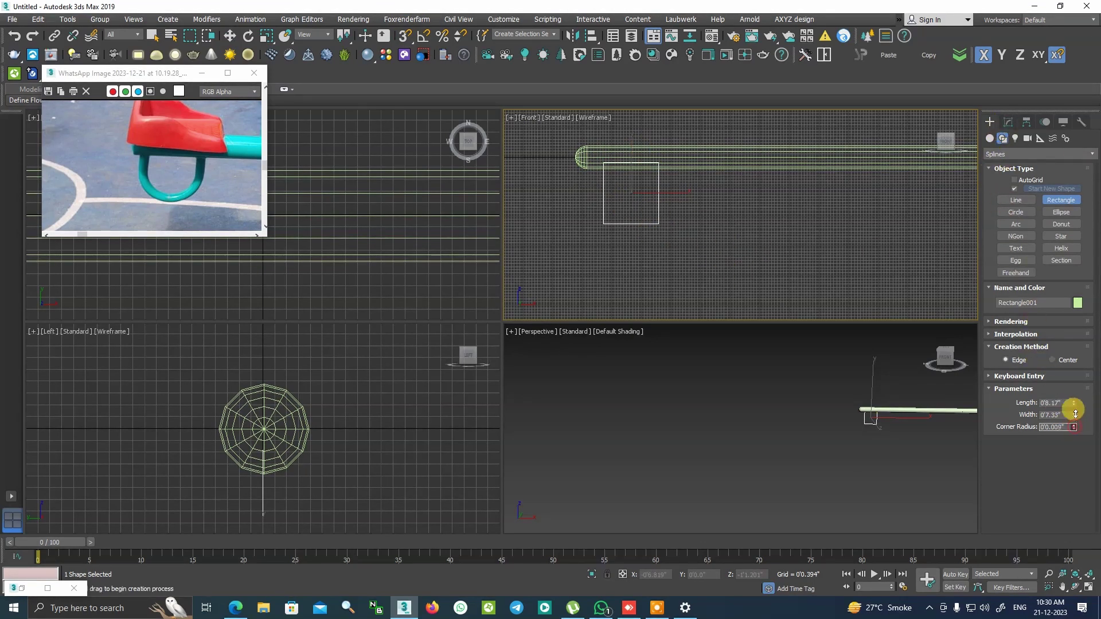
drag(1020, 363, 256, 131)
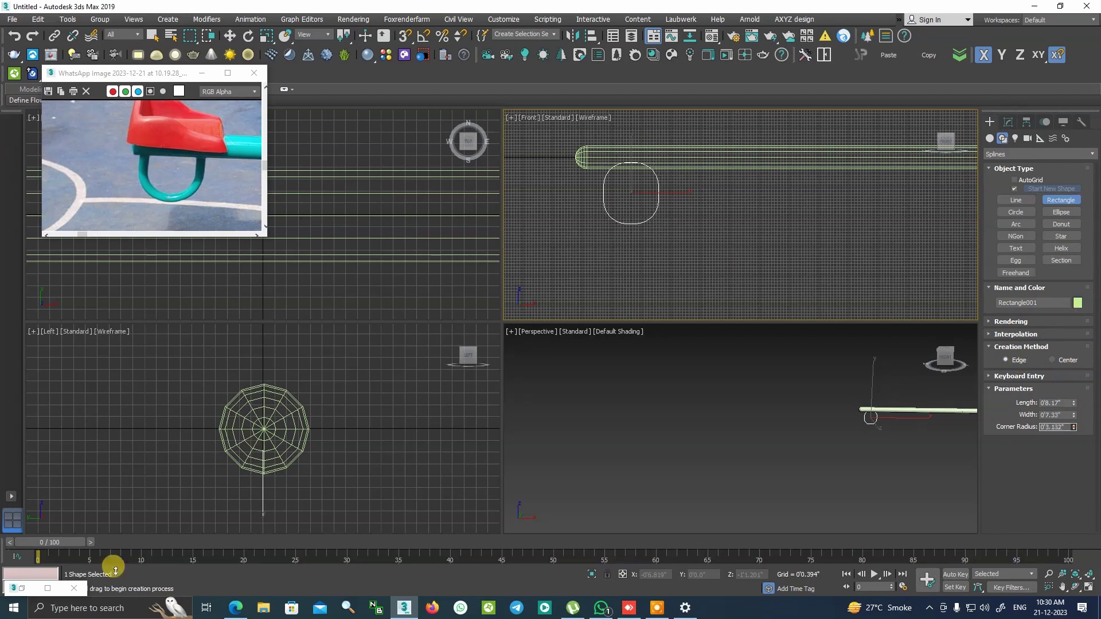
mouse_move(273, 213)
mouse_down()
mouse_move(311, 411)
mouse_move(381, 379)
mouse_move(445, 263)
mouse_move(450, 293)
mouse_up()
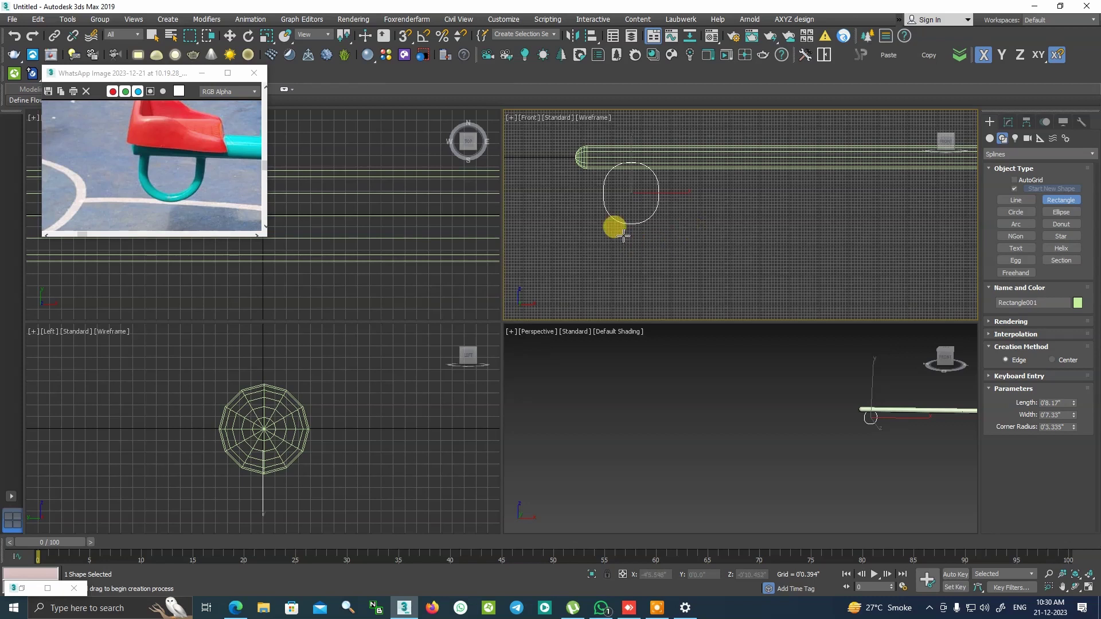
Add an Edit Spline modifier to the rectangle
scroll(616, 229, up, 2)
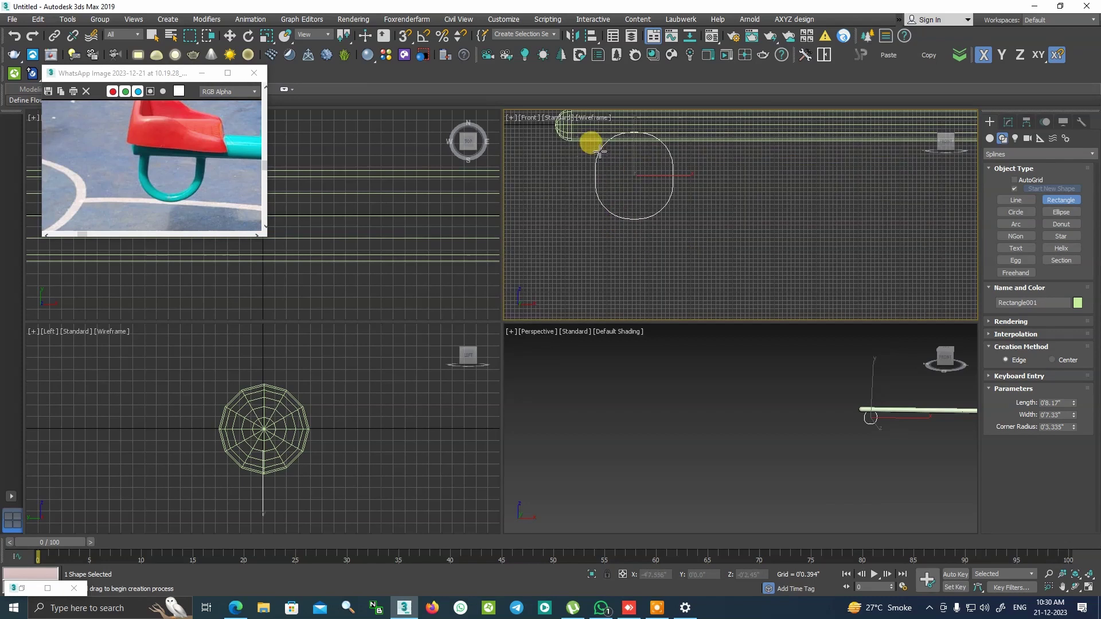
click(1008, 121)
click(1019, 157)
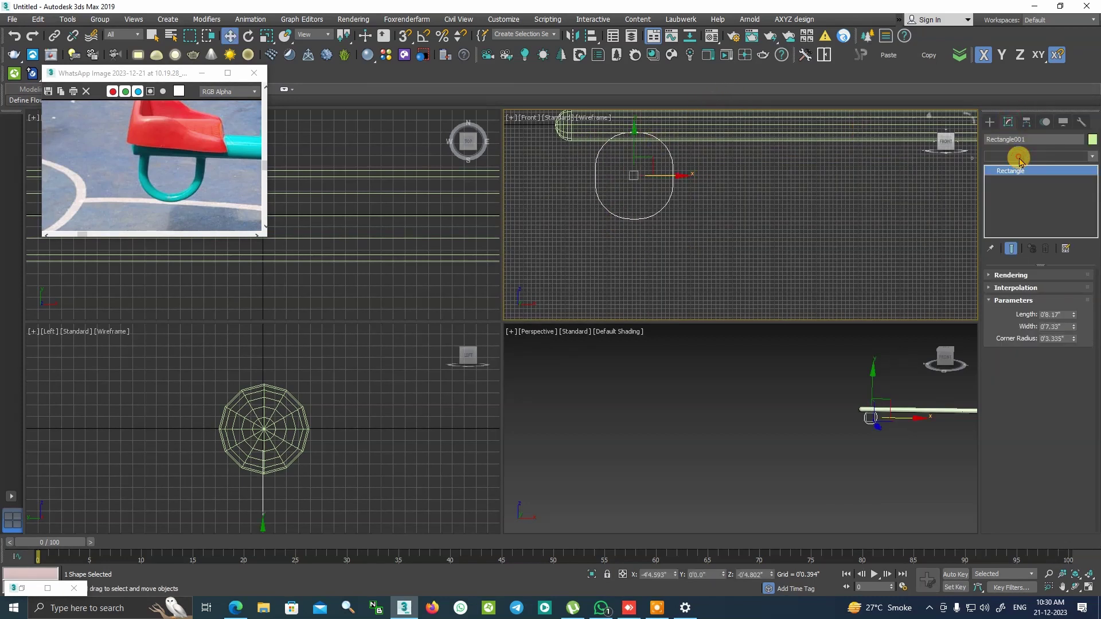
scroll(1019, 160, down, 5)
scroll(1015, 178, down, 5)
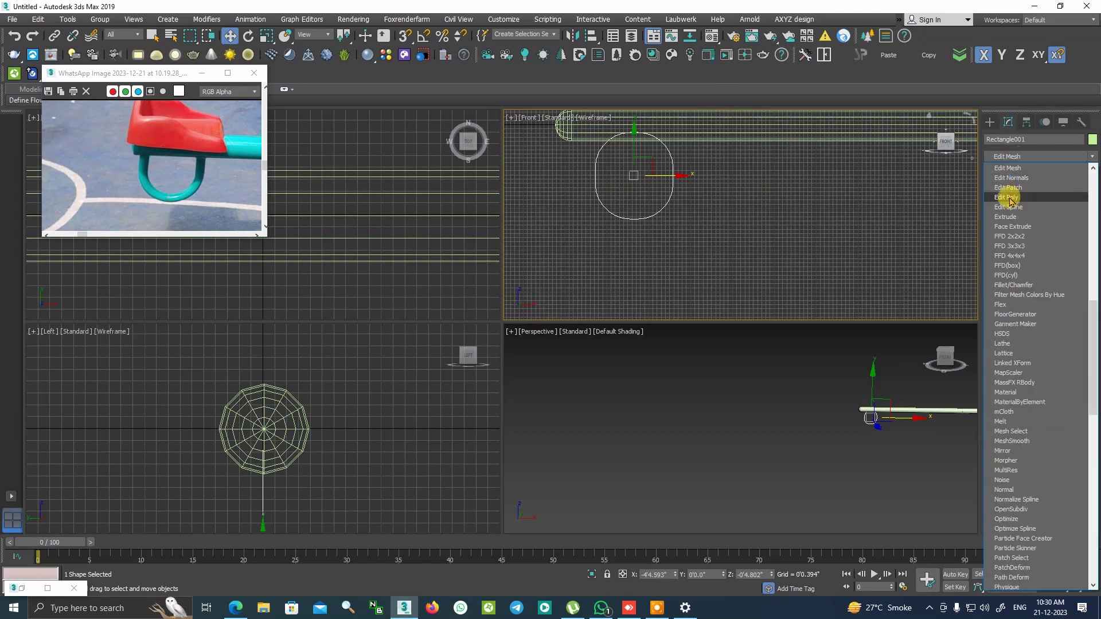
click(1007, 217)
Delete the rectangle's top arc segment to open the shape
click(1023, 293)
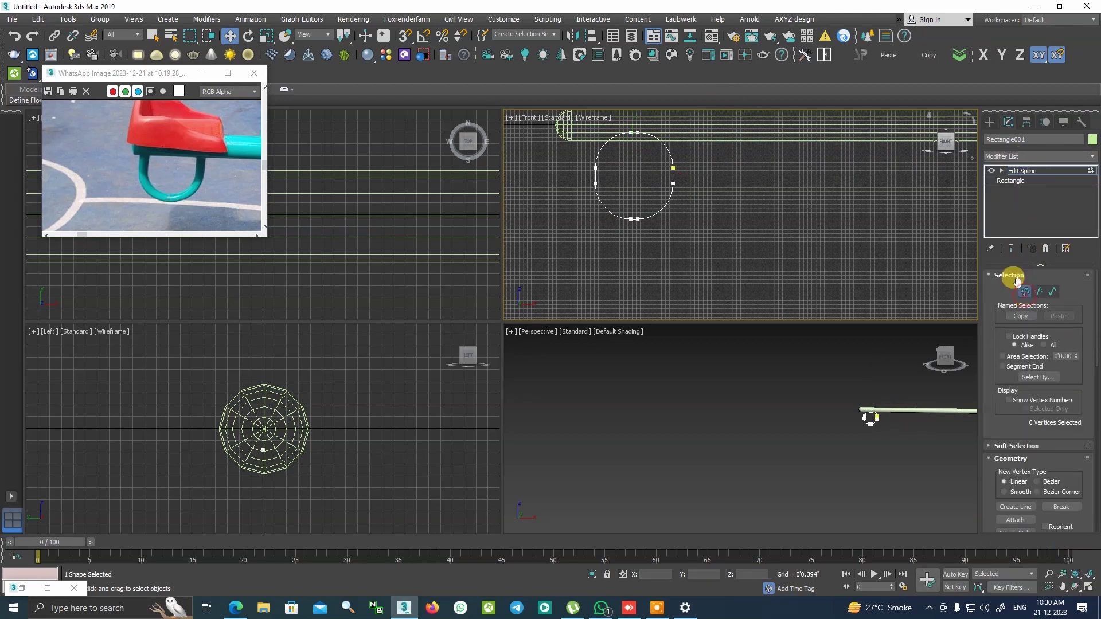
drag(579, 124, 650, 146)
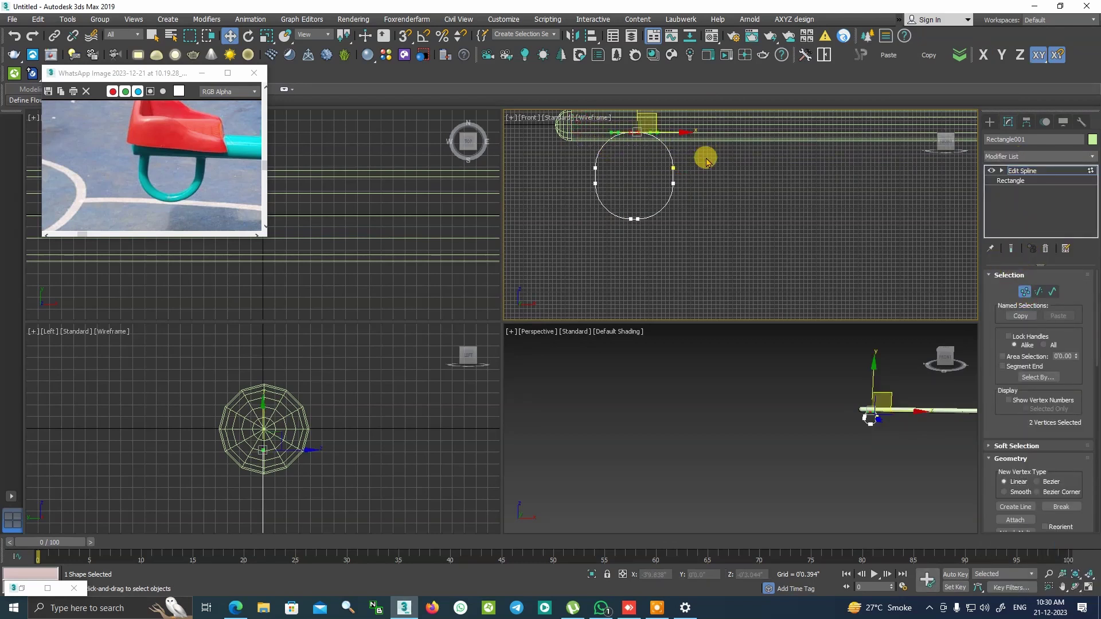
key(ctrl+z)
click(1039, 291)
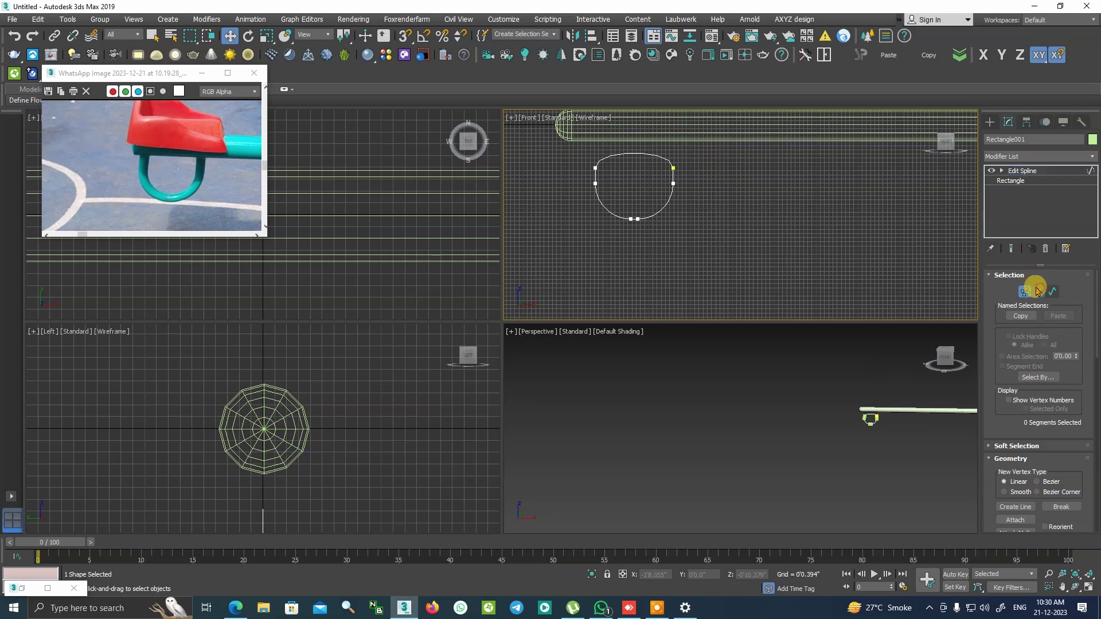
click(631, 151)
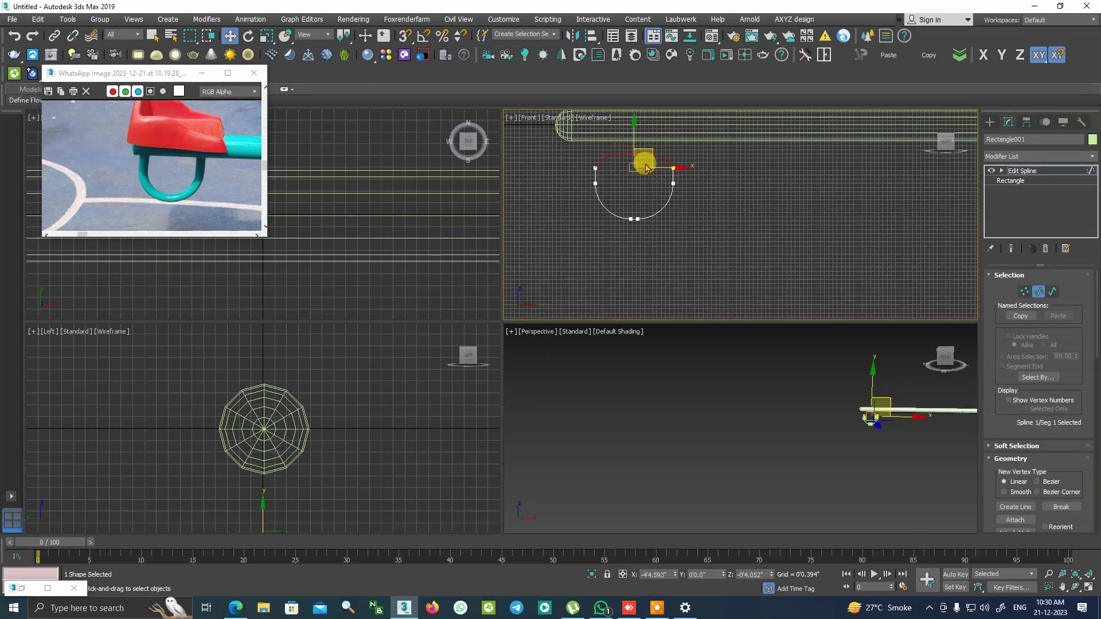
key(Delete)
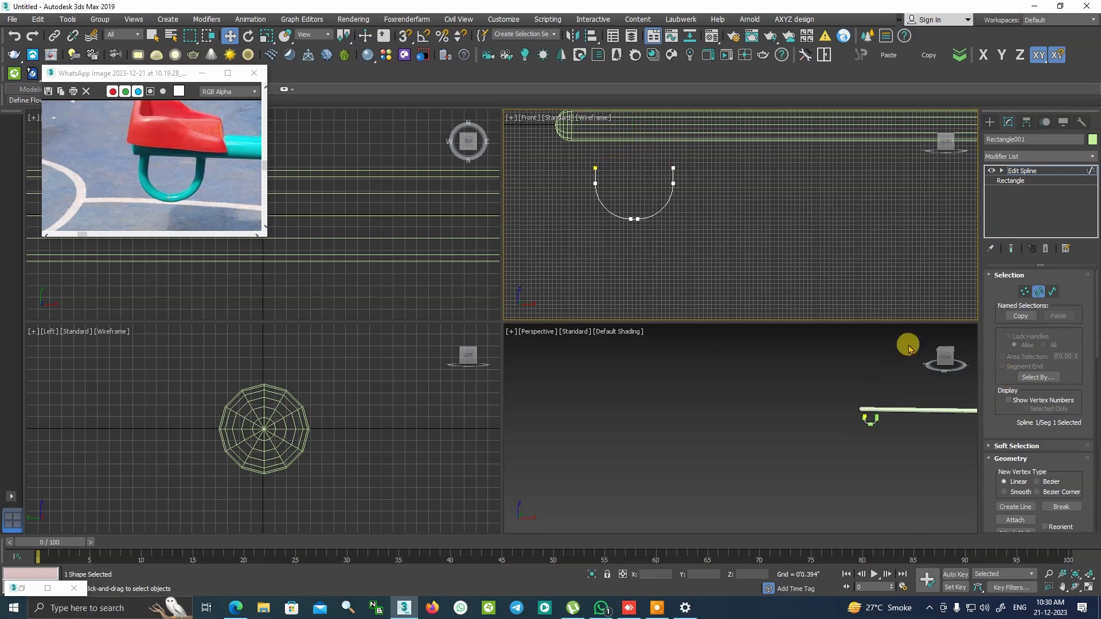
Make the U's two end vertices Smooth and frame the U in the Front and Perspective views
click(1024, 291)
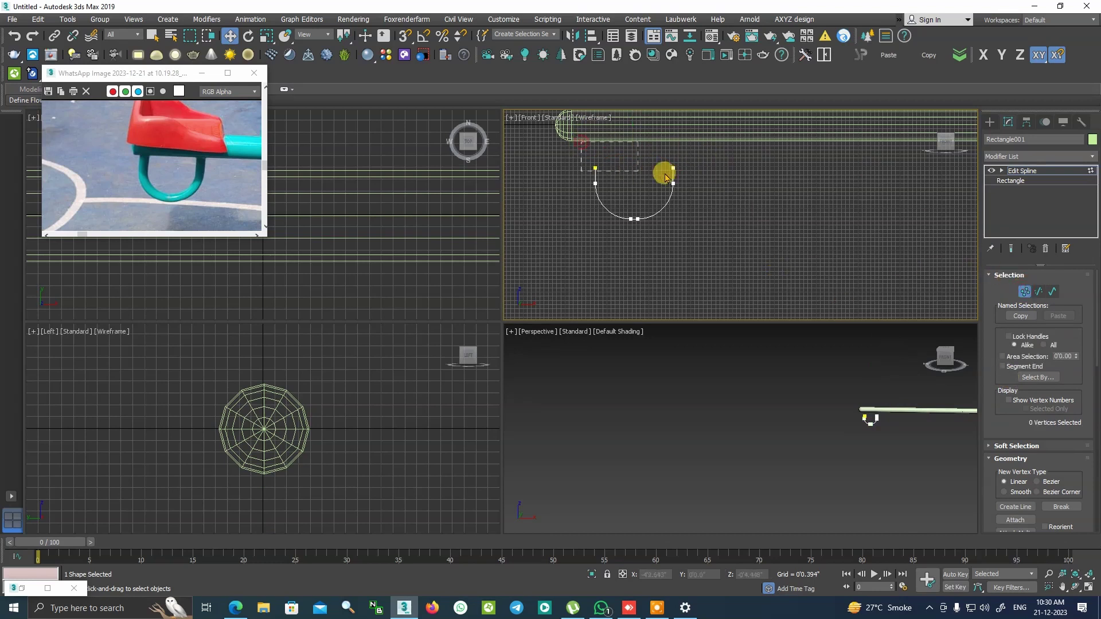
drag(583, 146, 694, 174)
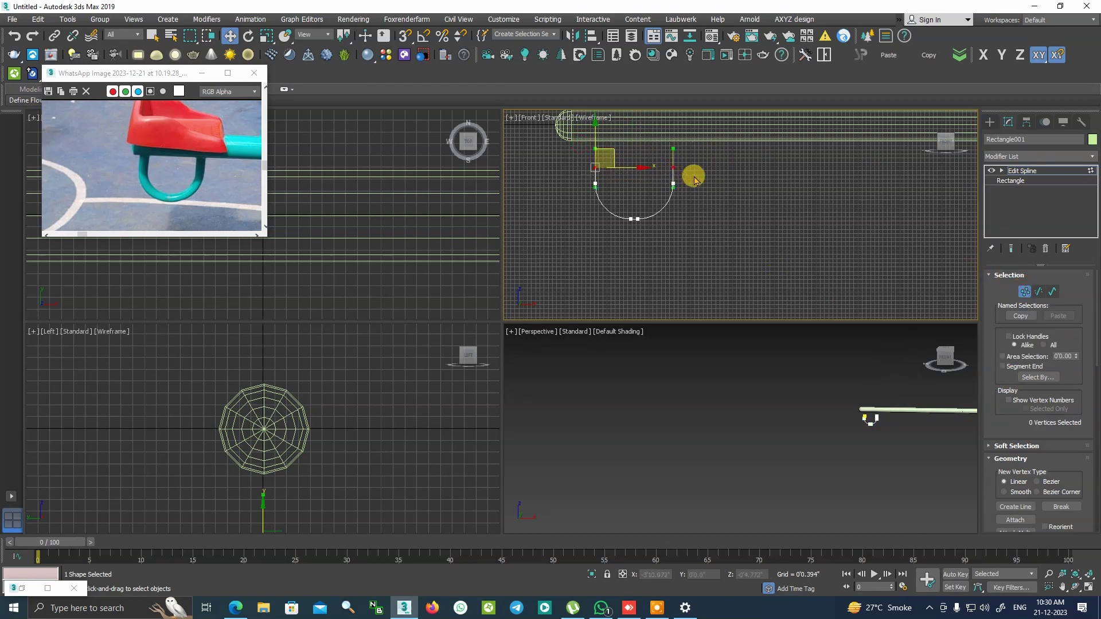
right_click(619, 148)
click(581, 89)
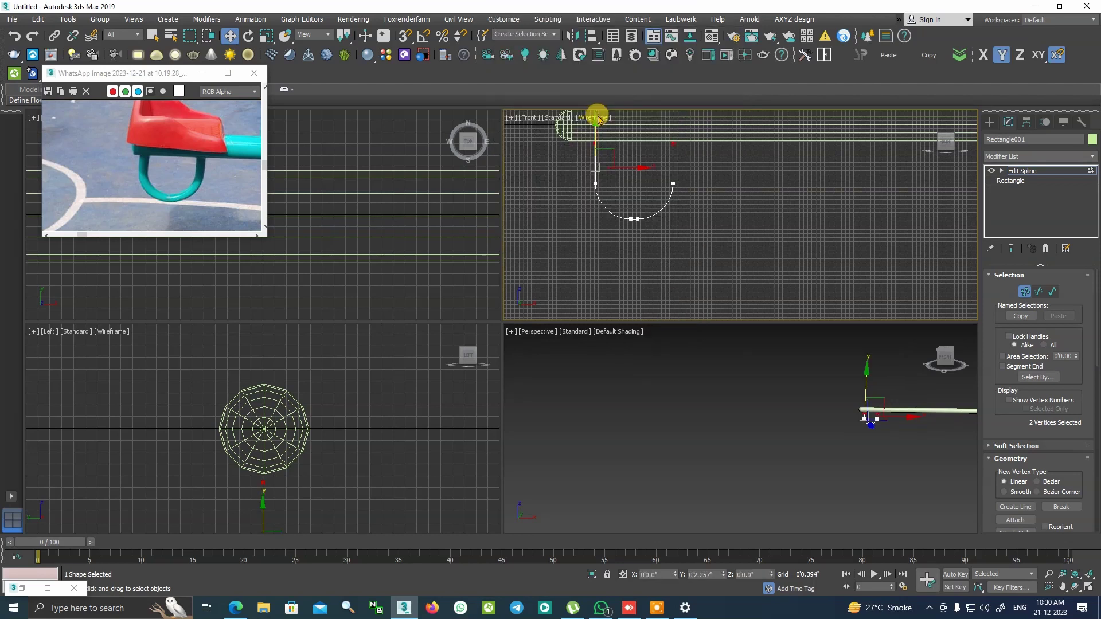
click(989, 122)
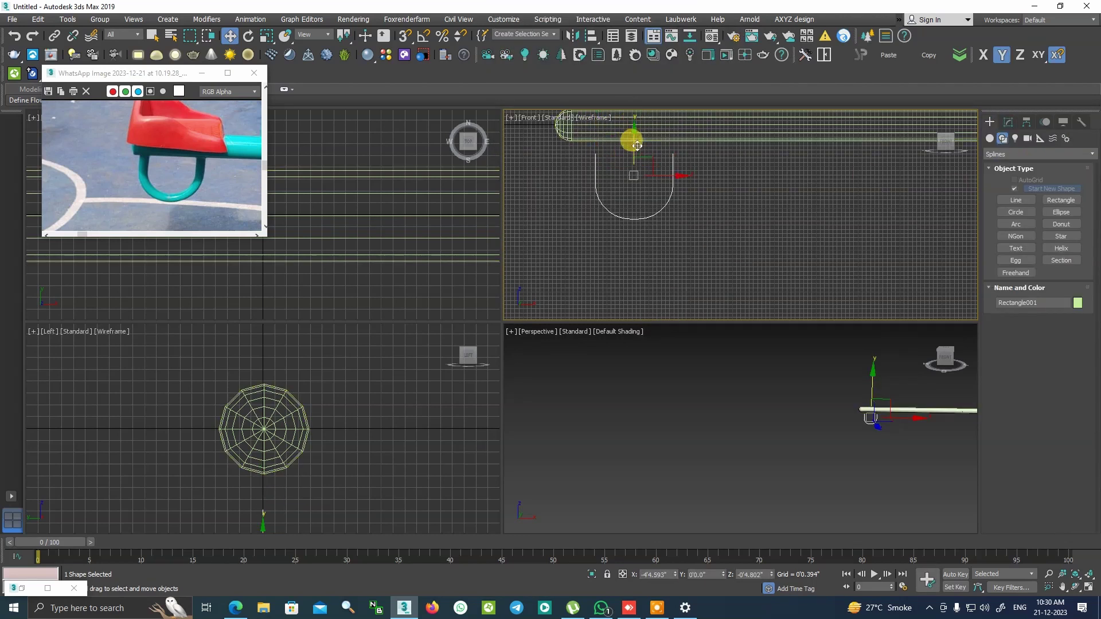
scroll(688, 165, up, 2)
middle_drag(688, 164, 722, 226)
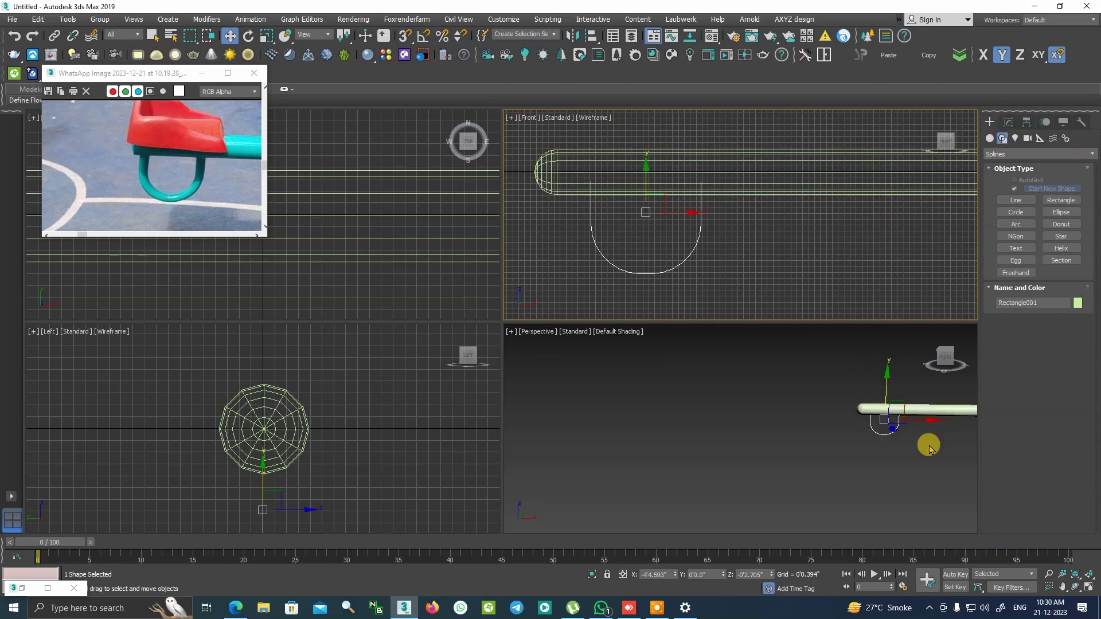
scroll(924, 441, up, 3)
middle_drag(924, 441, 762, 456)
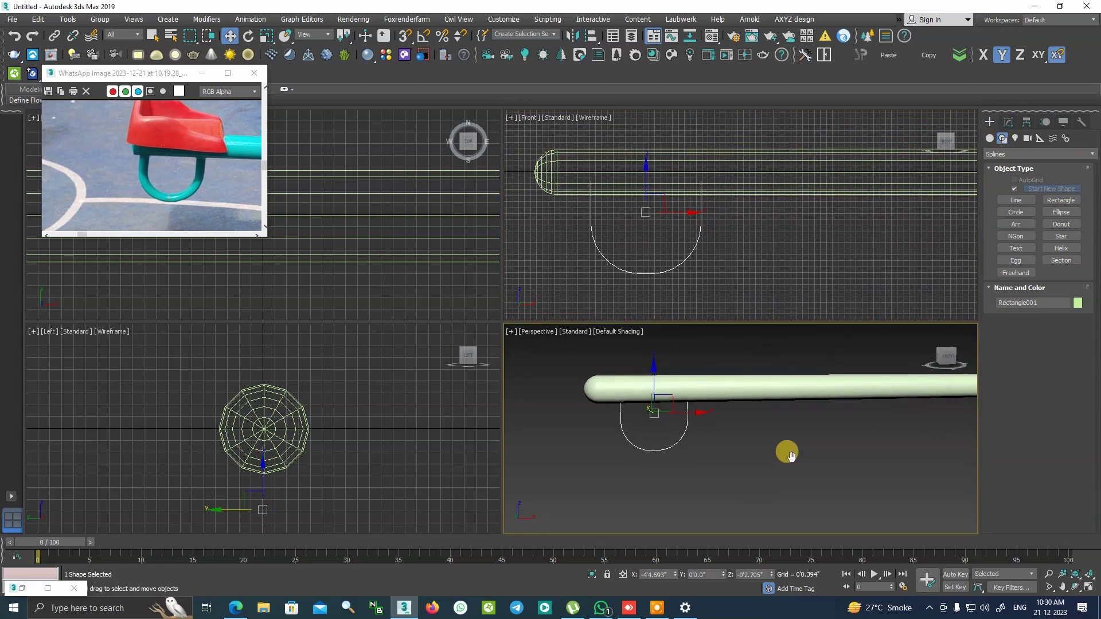
Enable viewport rendering on the base rectangle and raise its tube thickness to 0'1.04"
click(1008, 122)
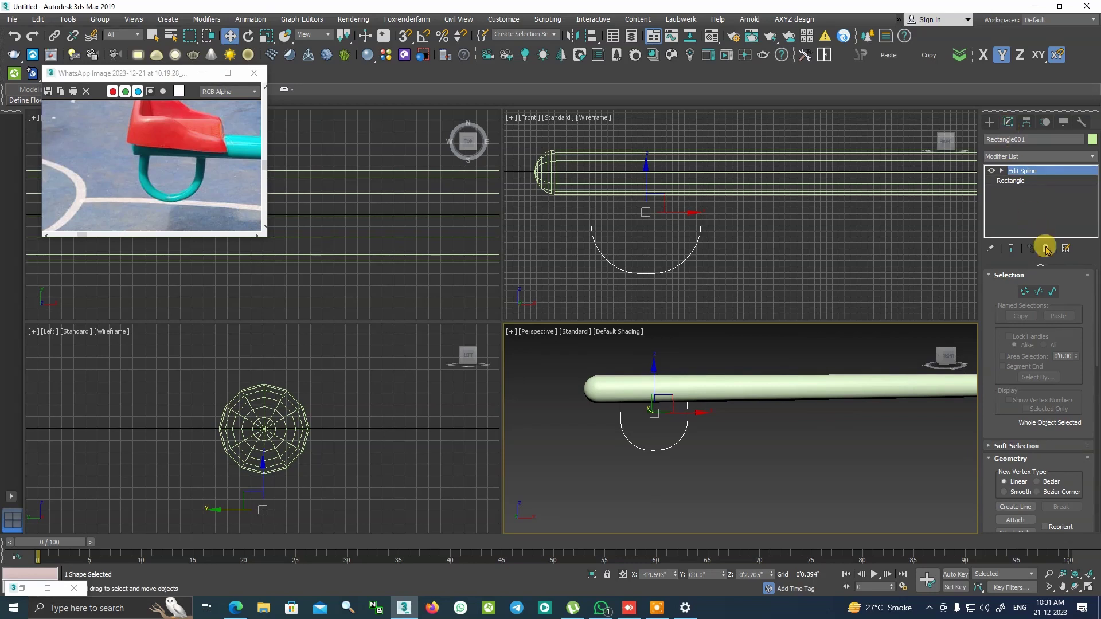
click(1018, 181)
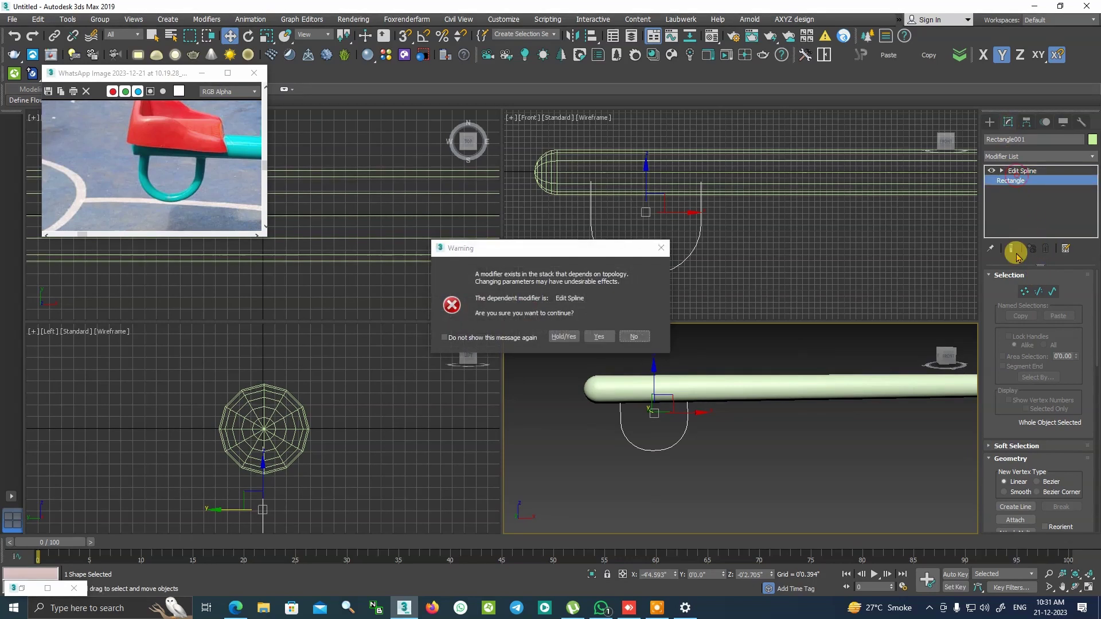
click(682, 336)
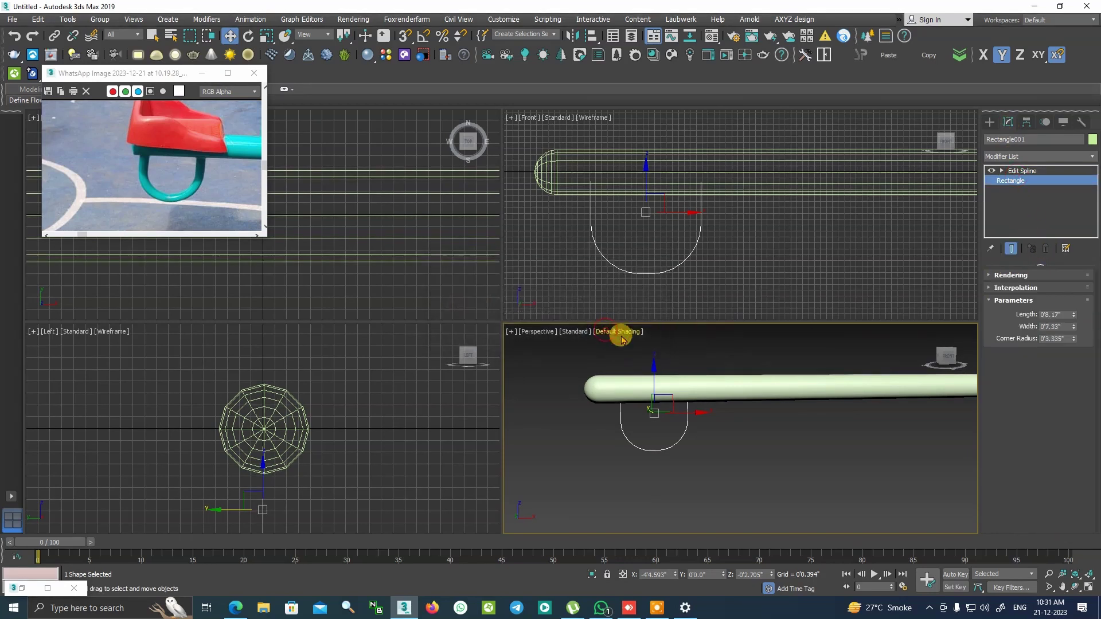
click(998, 275)
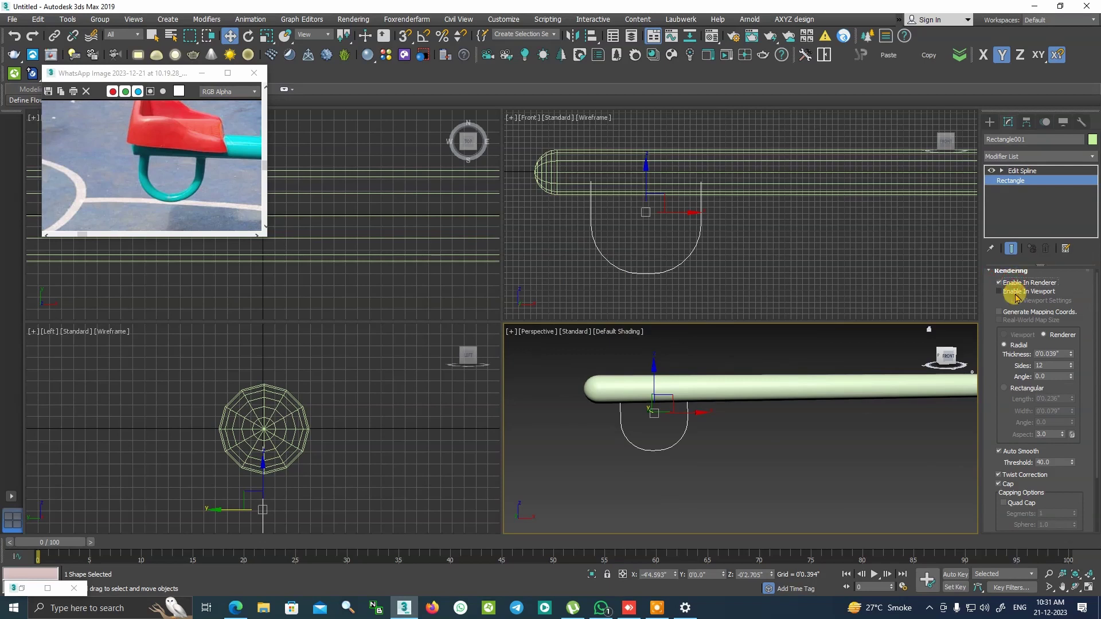
click(1013, 293)
scroll(667, 436, up, 5)
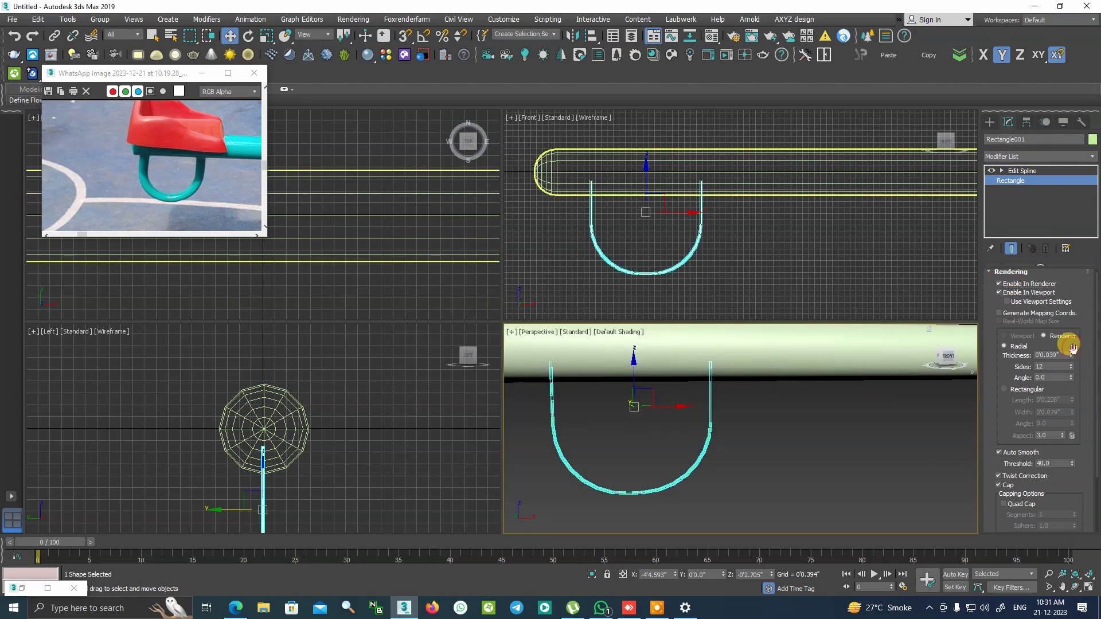
mouse_move(1070, 355)
mouse_down()
mouse_move(1071, 423)
mouse_move(1075, 265)
mouse_up()
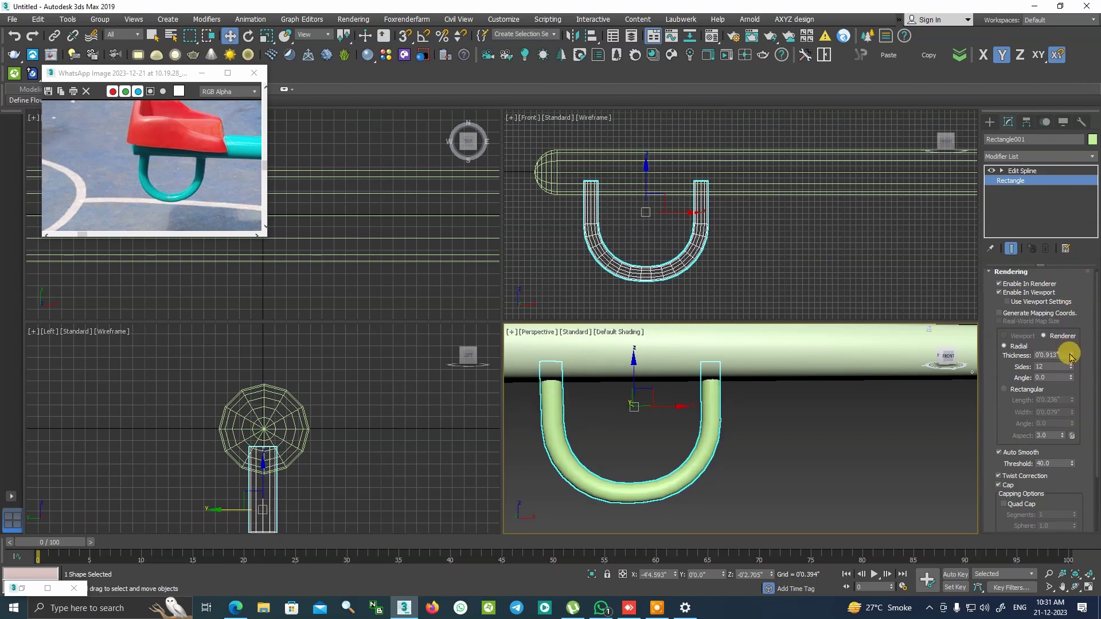
drag(1070, 355, 1067, 339)
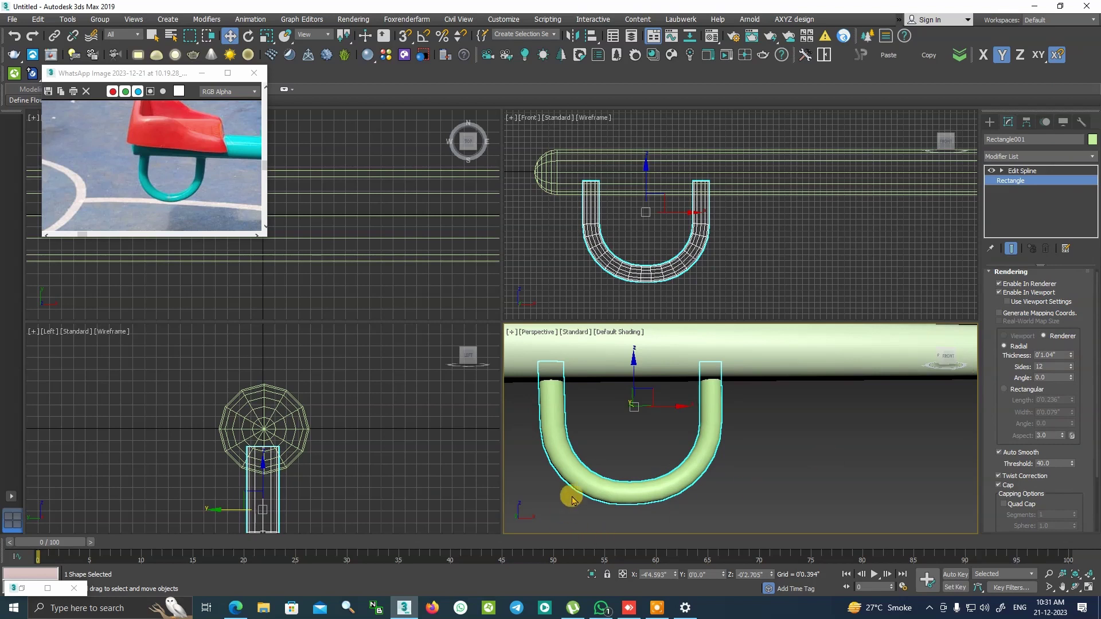
Turn on Adaptive interpolation, nudge the corner radius up, and go back to the Edit Spline level
click(998, 274)
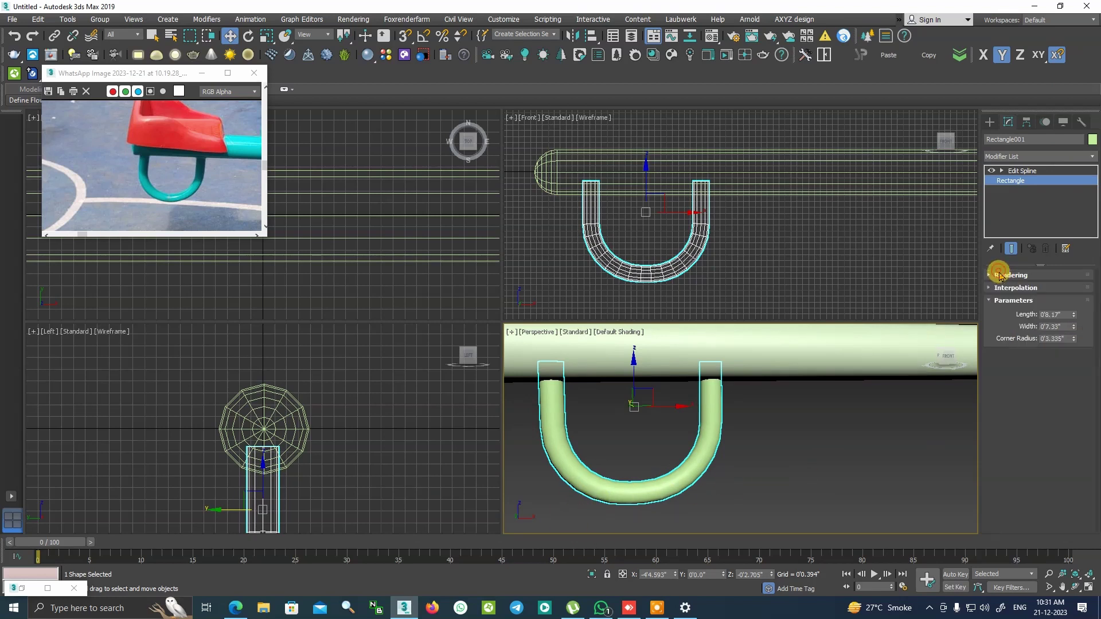
click(1006, 290)
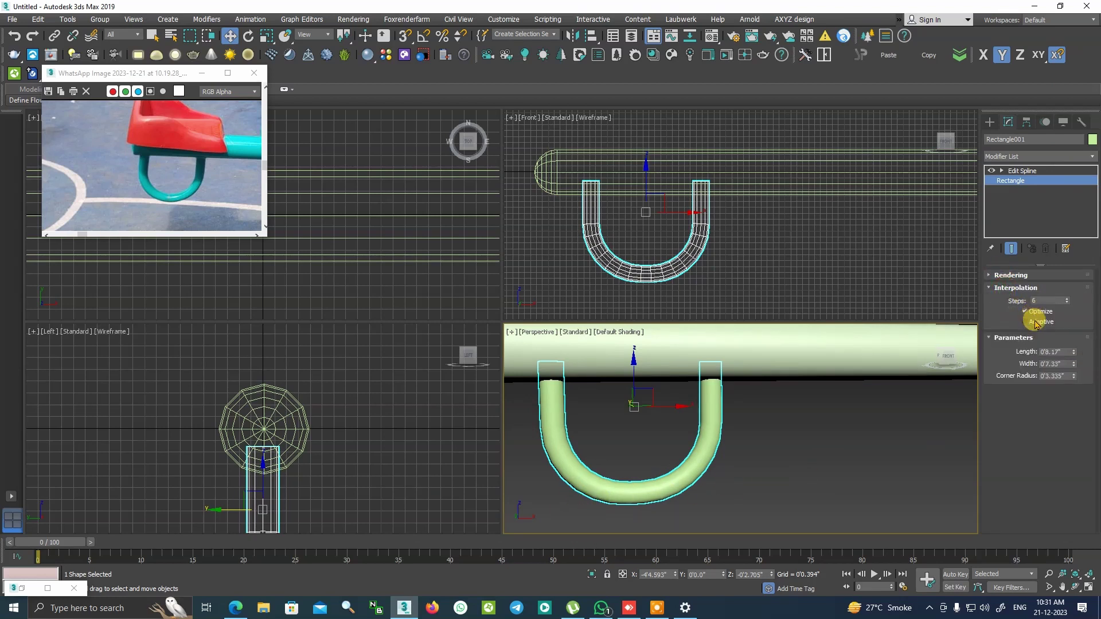
click(1035, 322)
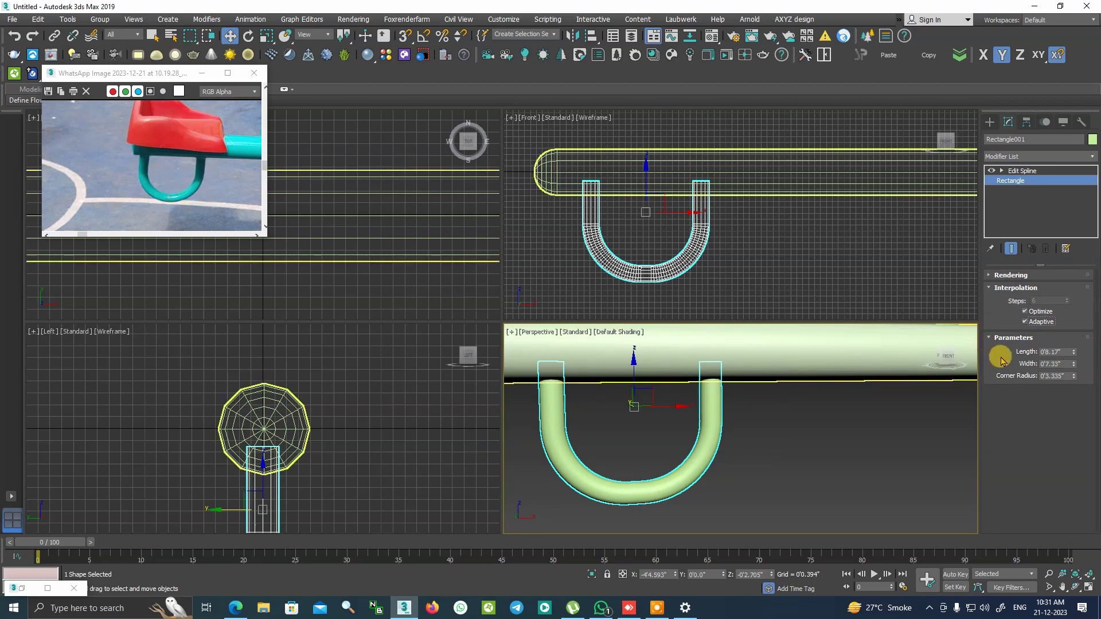
click(1074, 373)
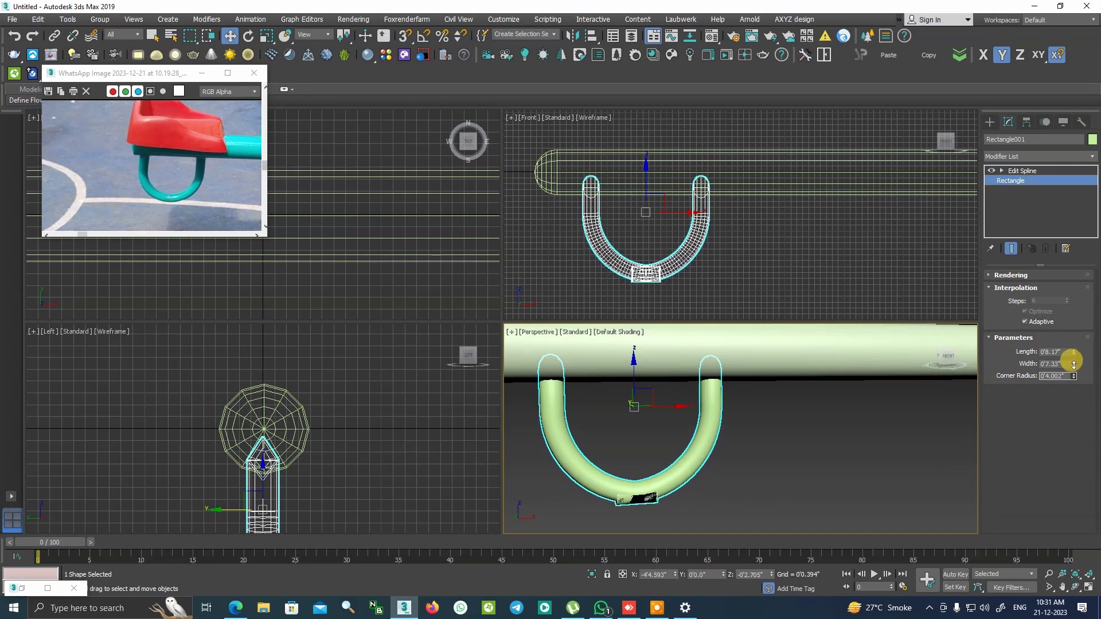
click(1031, 171)
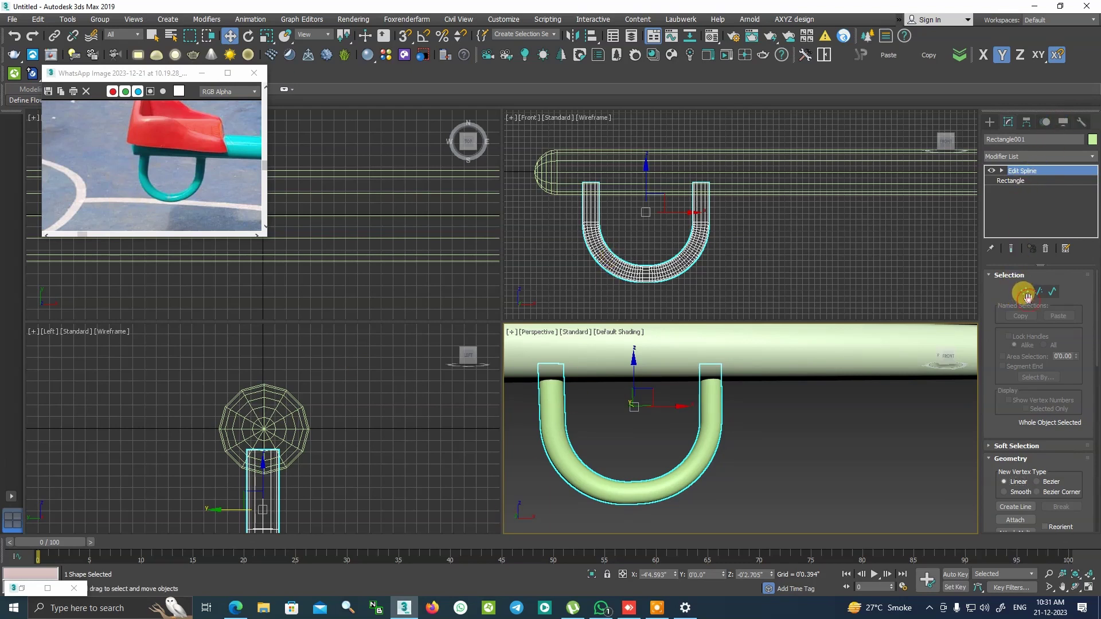
In Vertex mode, select the U's bottom vertices and try a move, then undo it
click(1024, 293)
click(1002, 171)
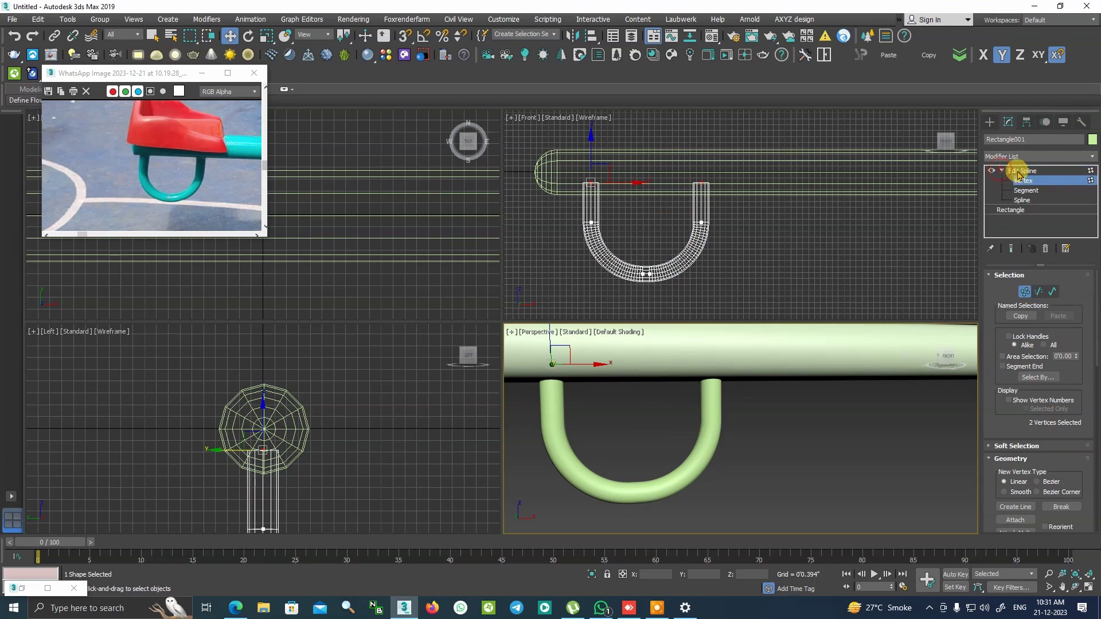
click(645, 274)
scroll(652, 273, up, 2)
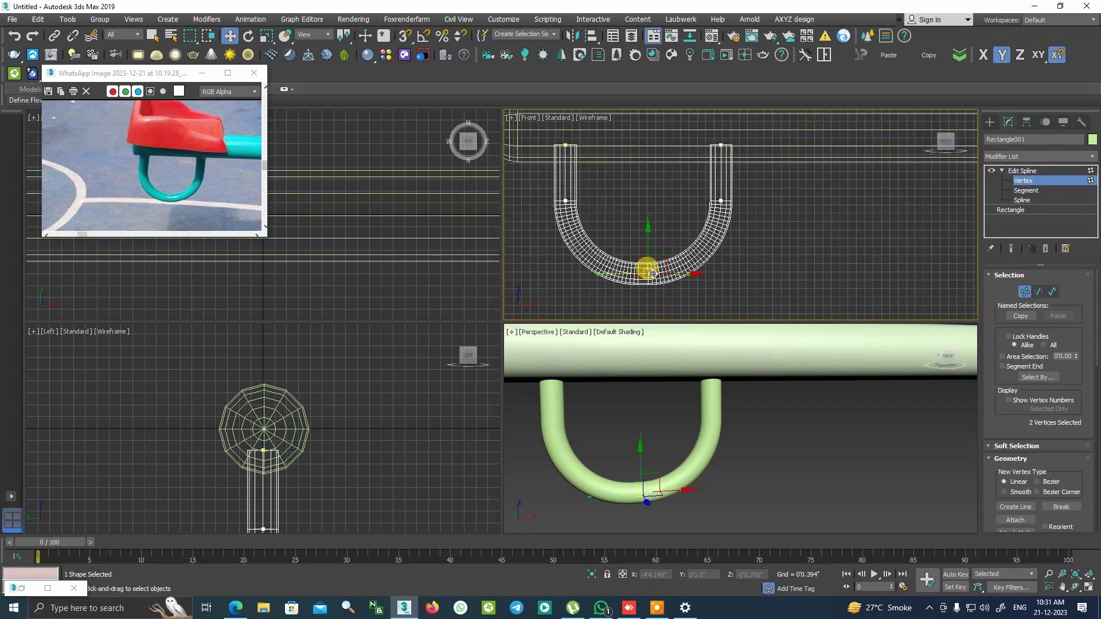
scroll(654, 247, up, 2)
scroll(645, 218, up, 2)
scroll(630, 195, up, 1)
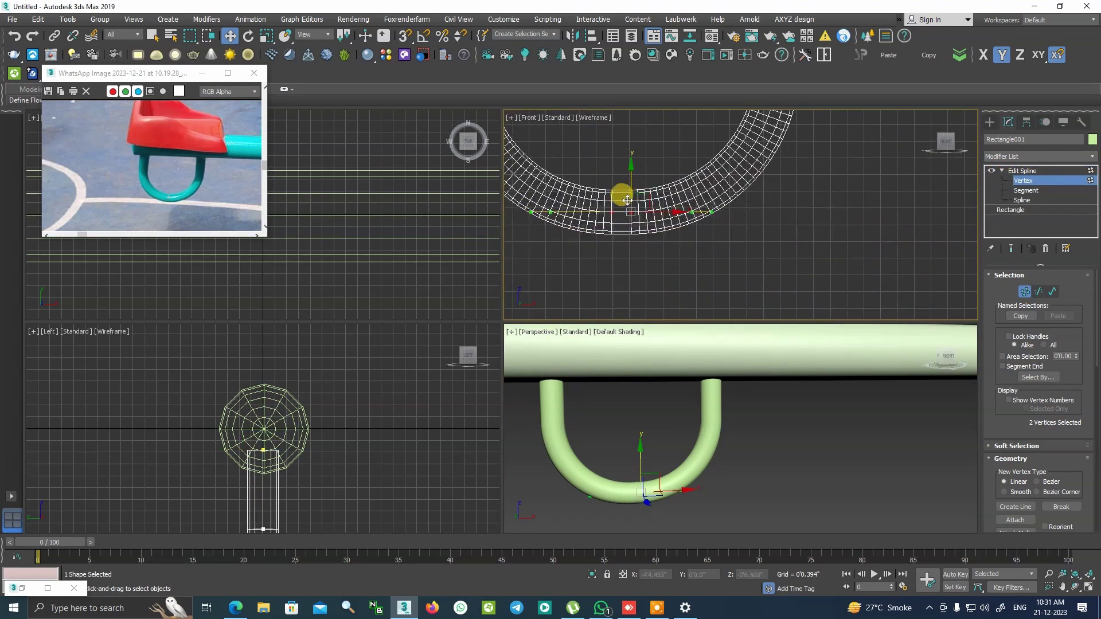
scroll(622, 212, up, 1)
scroll(622, 217, down, 1)
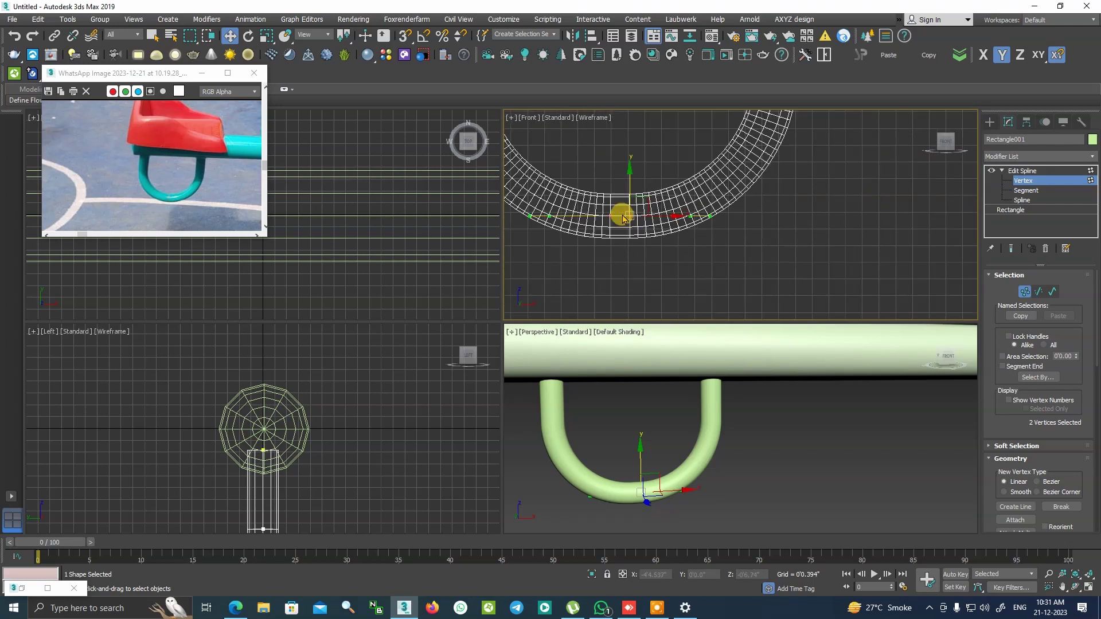
mouse_move(623, 219)
mouse_down()
mouse_move(657, 241)
mouse_move(626, 213)
mouse_up()
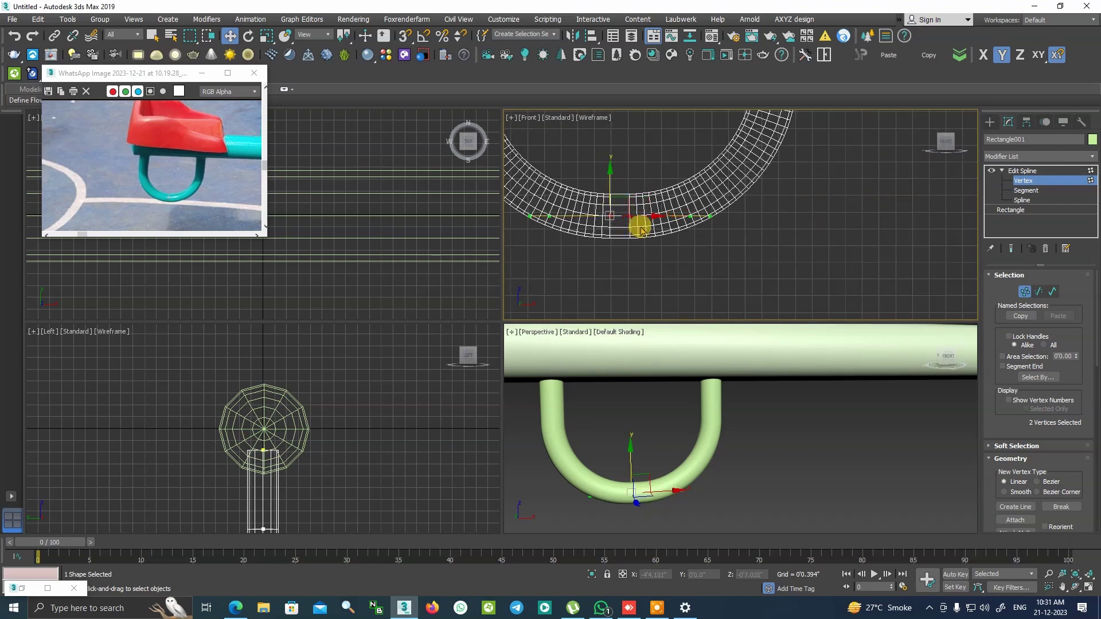
key(ctrl+z)
scroll(636, 181, down, 2)
scroll(627, 154, up, 1)
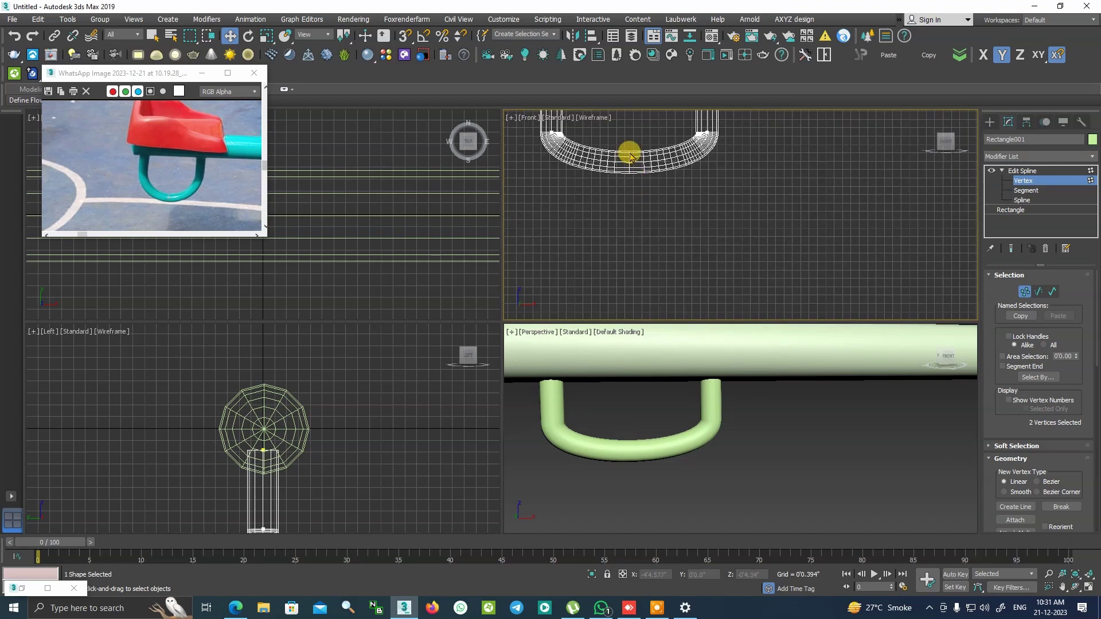
right_click(626, 149)
click(608, 190)
Pull the bottom vertex down, change its vertex type, and widen its tangent into a rounded U
drag(629, 150, 646, 187)
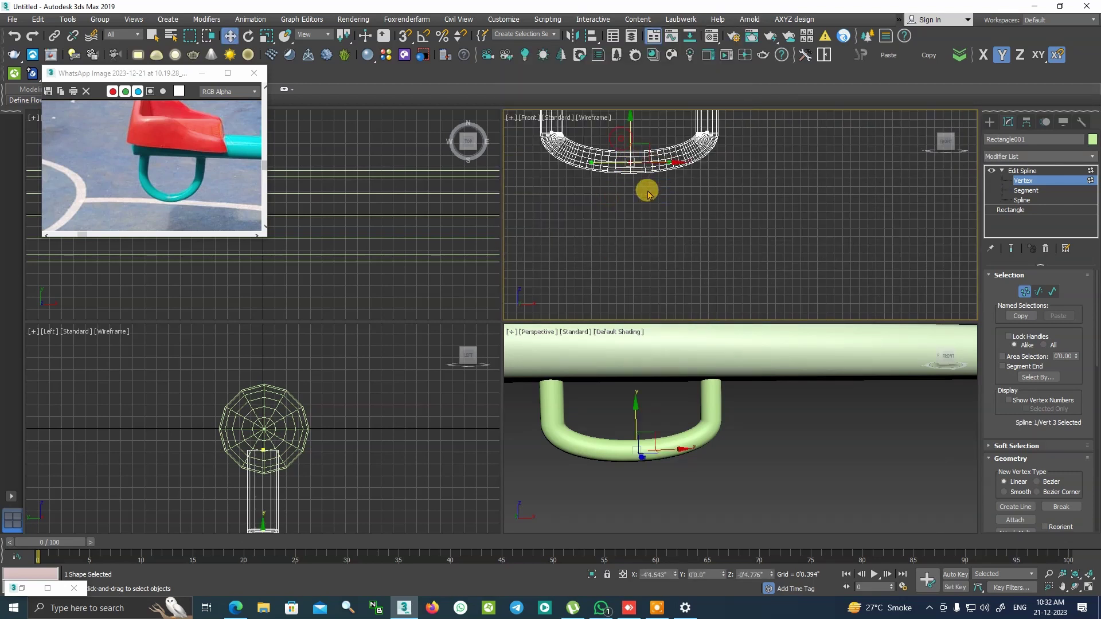
mouse_move(627, 130)
mouse_down()
mouse_move(629, 176)
mouse_move(671, 219)
mouse_move(698, 209)
mouse_move(675, 222)
mouse_up()
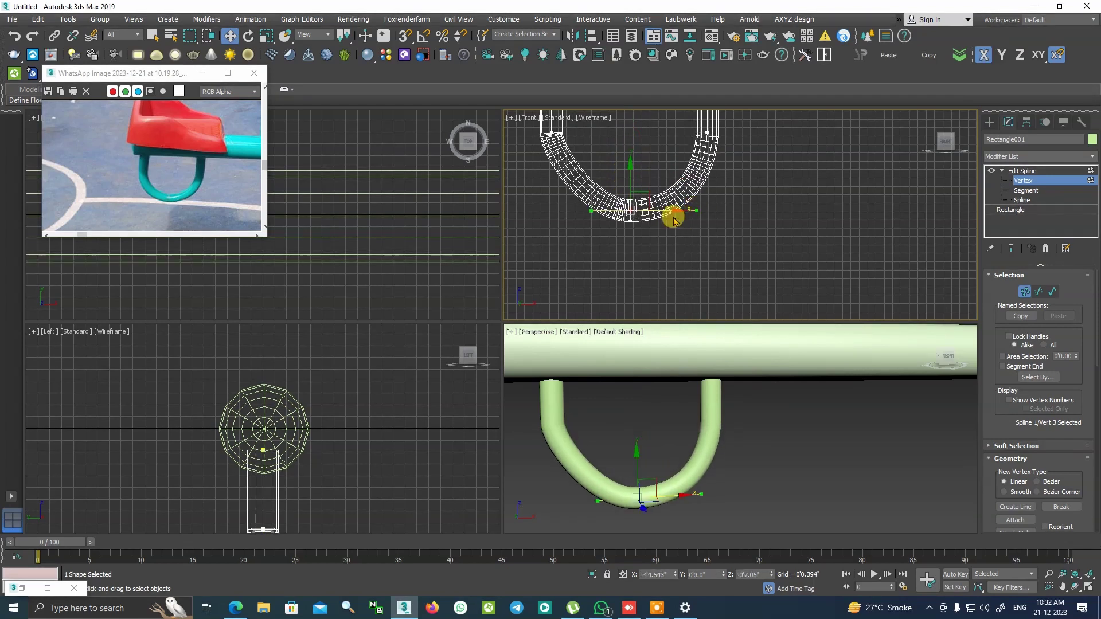
right_click(640, 210)
click(621, 134)
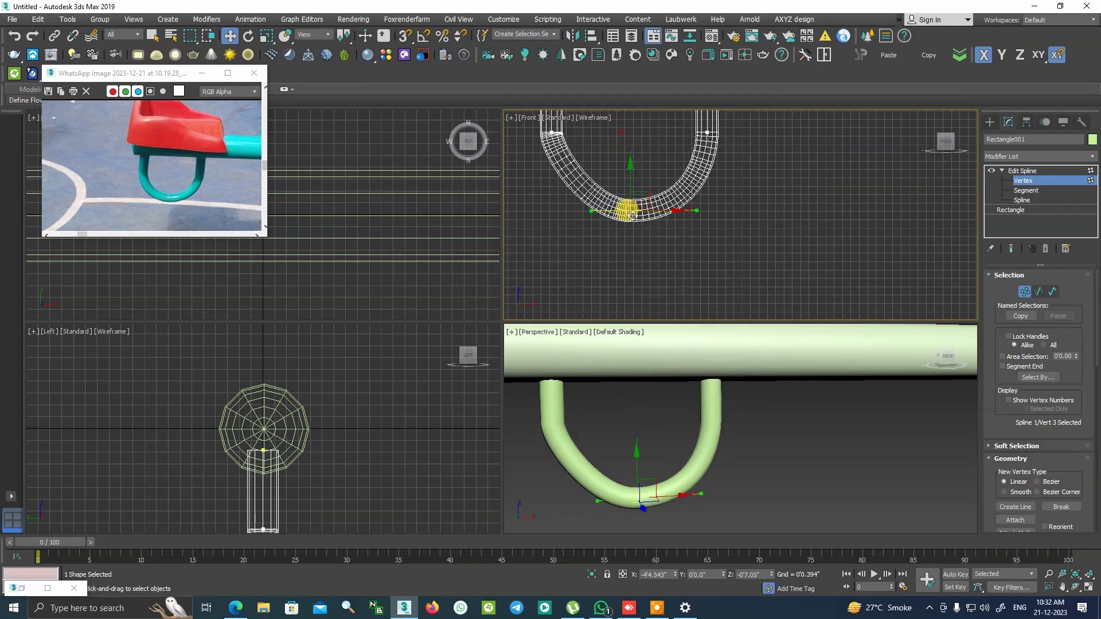
right_click(624, 194)
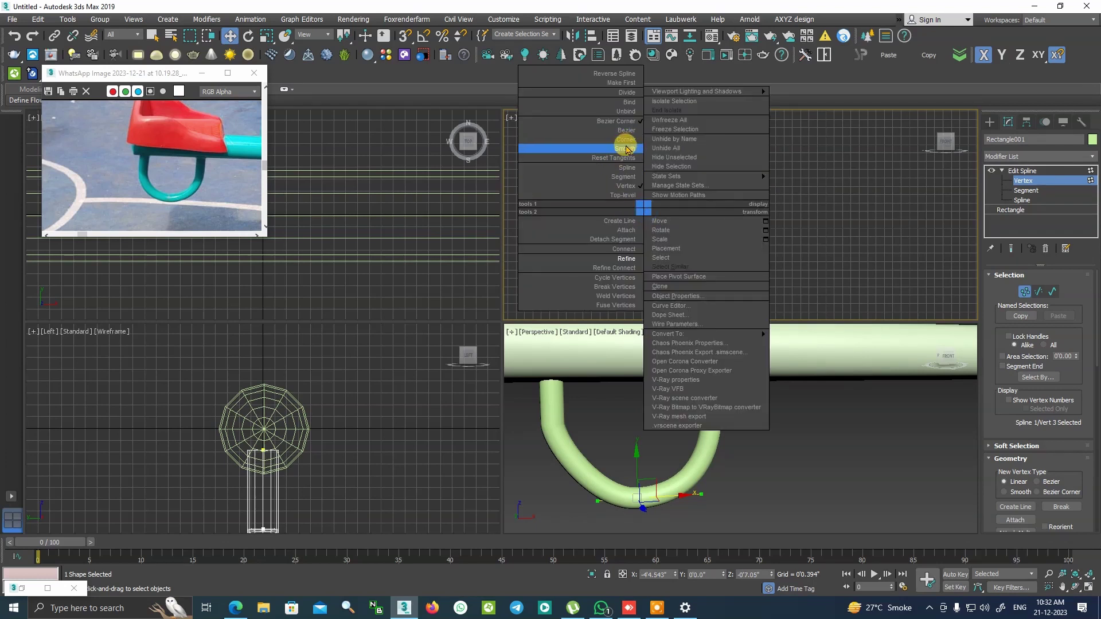
click(622, 145)
right_click(624, 193)
click(609, 116)
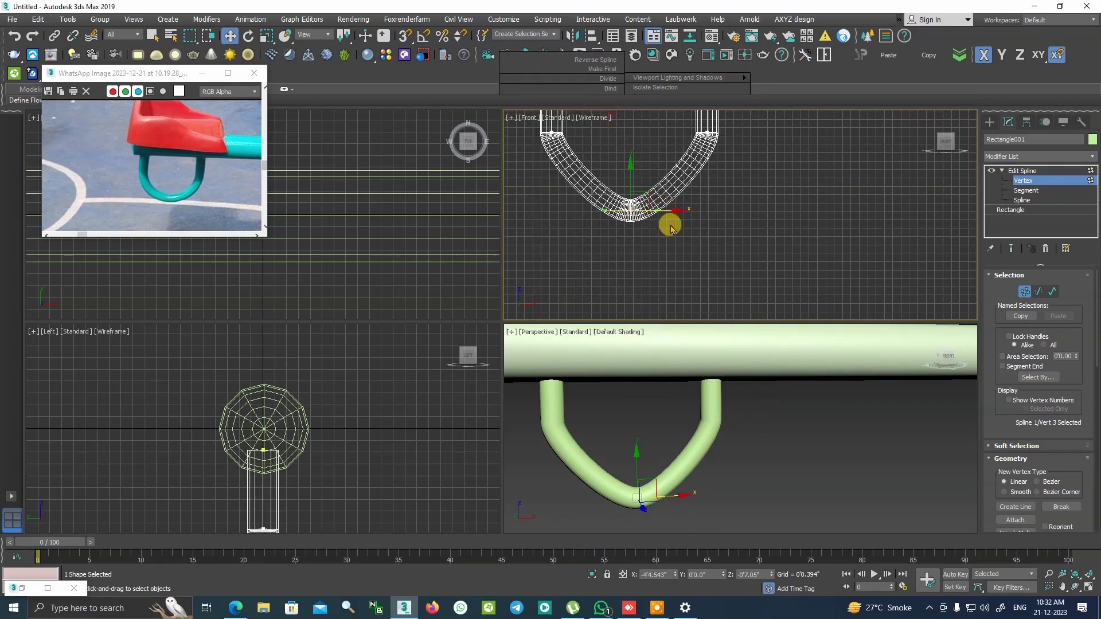
drag(608, 211, 562, 215)
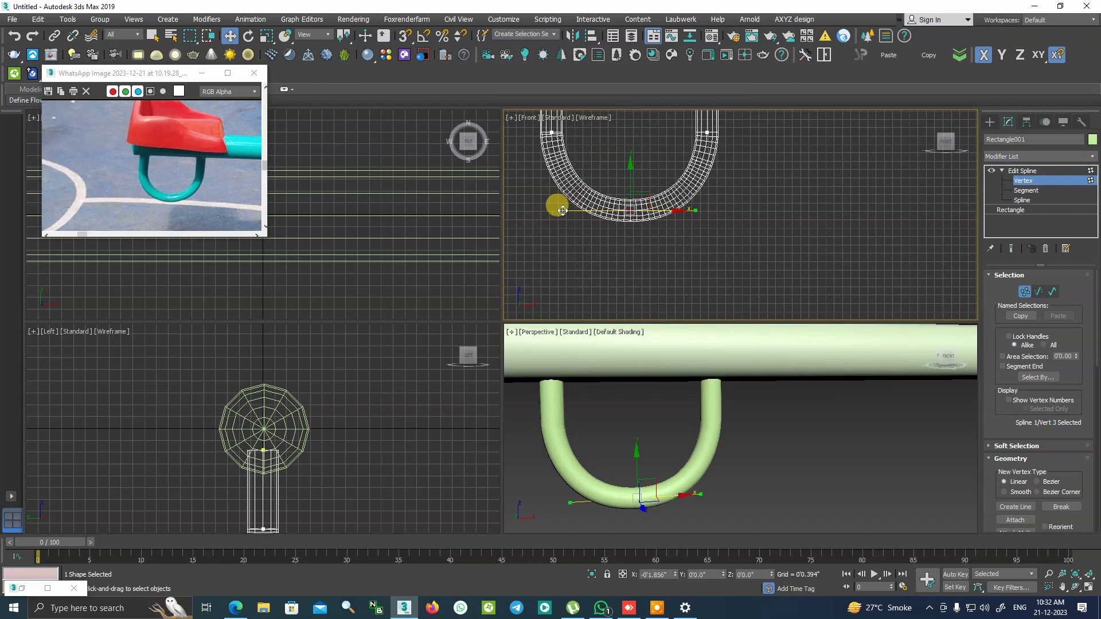
click(750, 430)
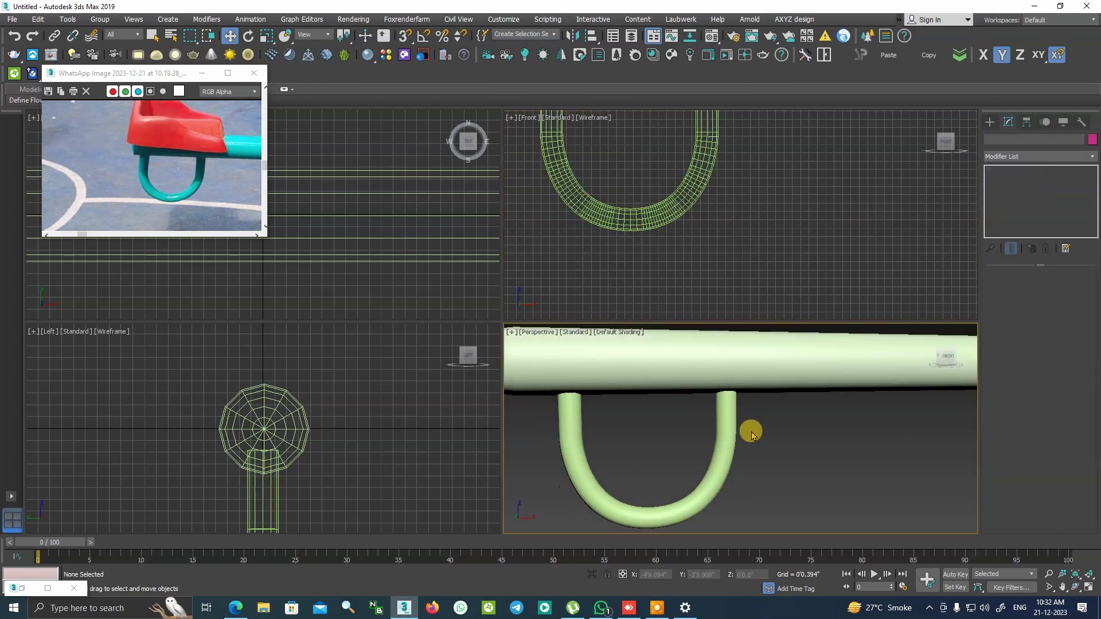
scroll(765, 423, down, 5)
scroll(606, 393, down, 4)
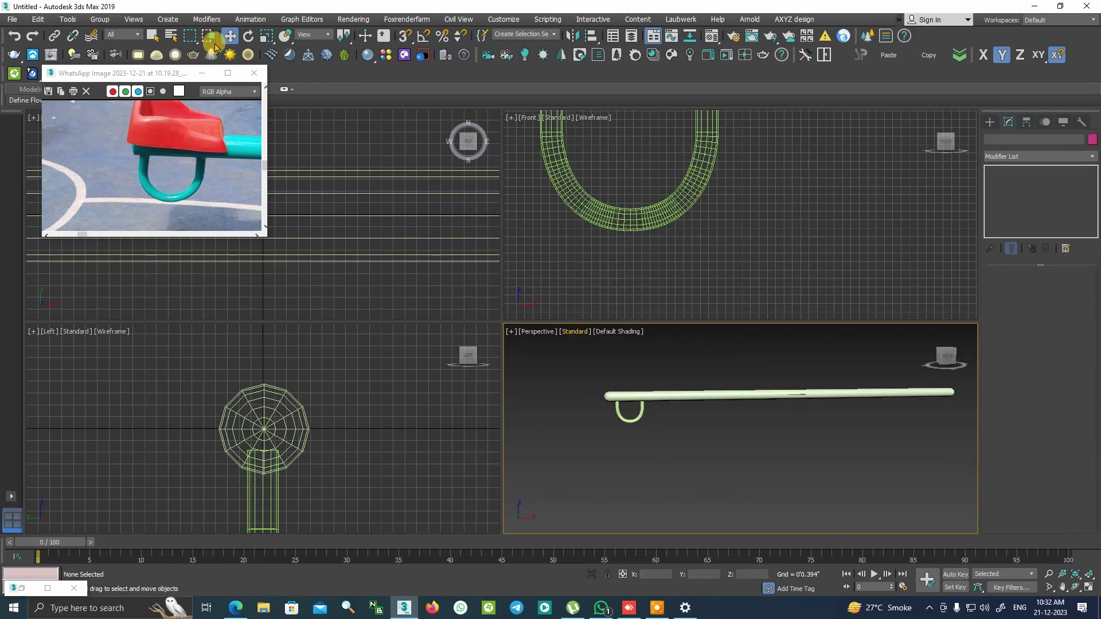
scroll(181, 115, down, 3)
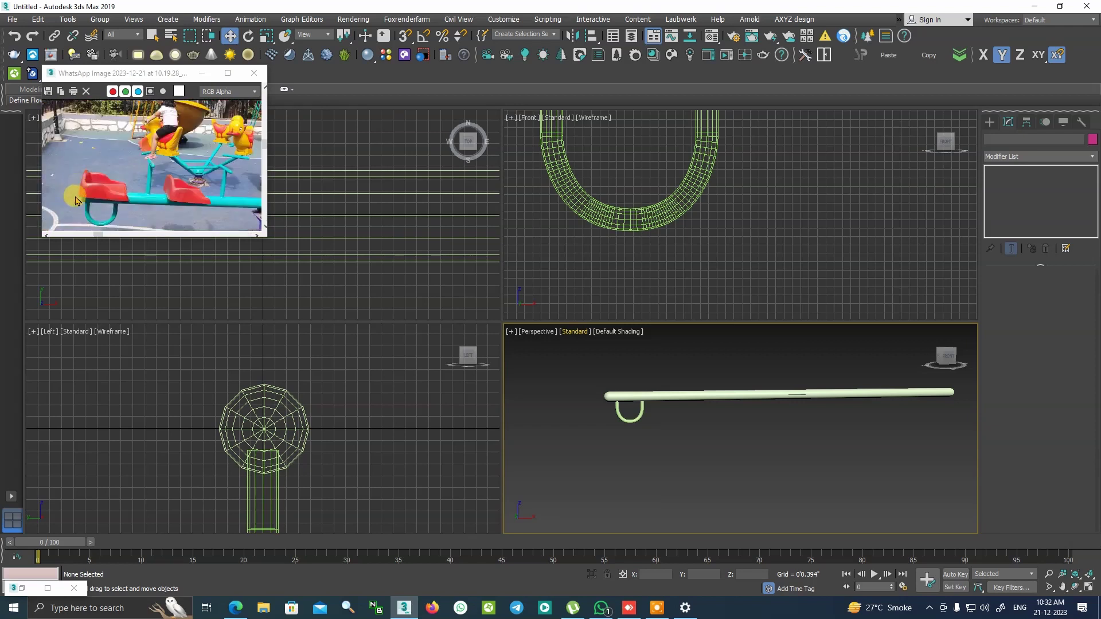
scroll(75, 199, up, 3)
scroll(180, 158, down, 1)
scroll(160, 171, down, 1)
scroll(171, 126, up, 1)
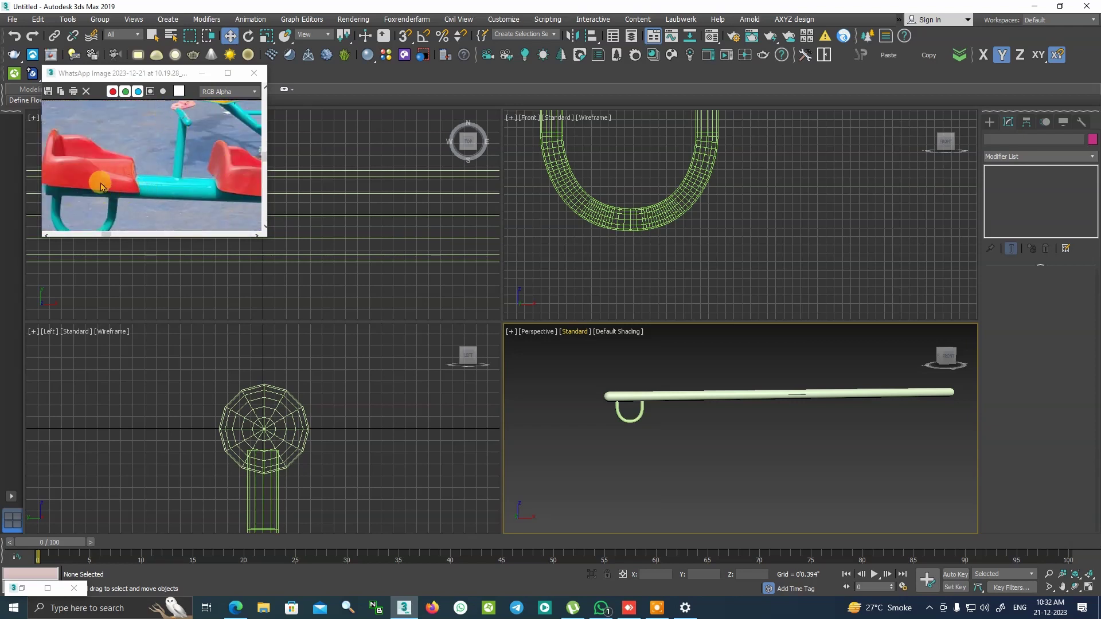
scroll(100, 187, up, 2)
scroll(145, 137, down, 1)
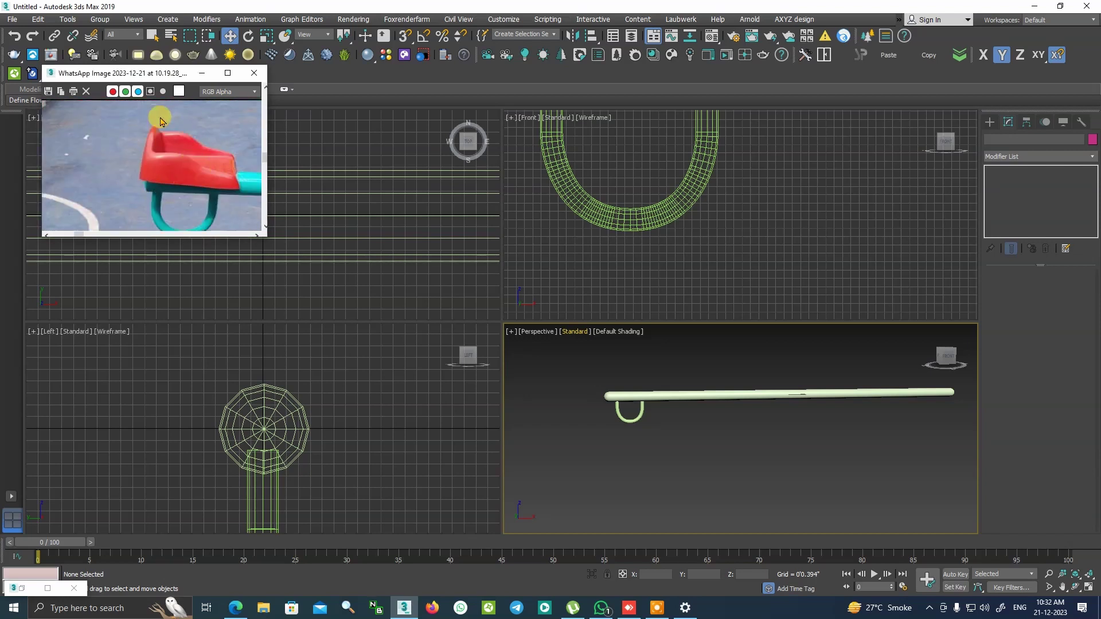
scroll(654, 384, up, 3)
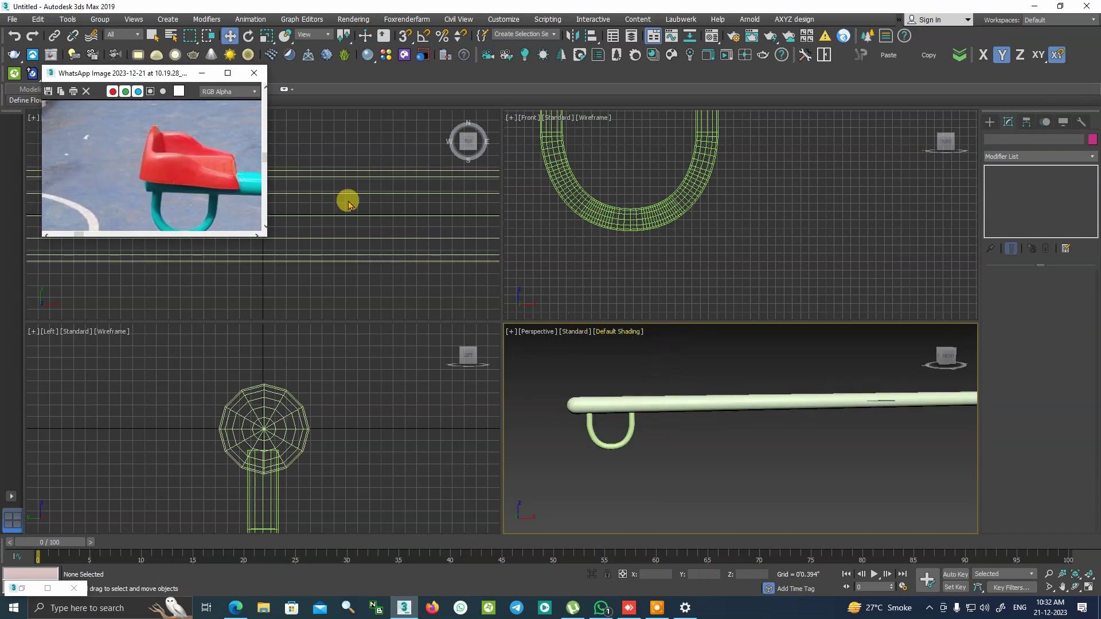
scroll(215, 160, down, 2)
scroll(215, 160, up, 1)
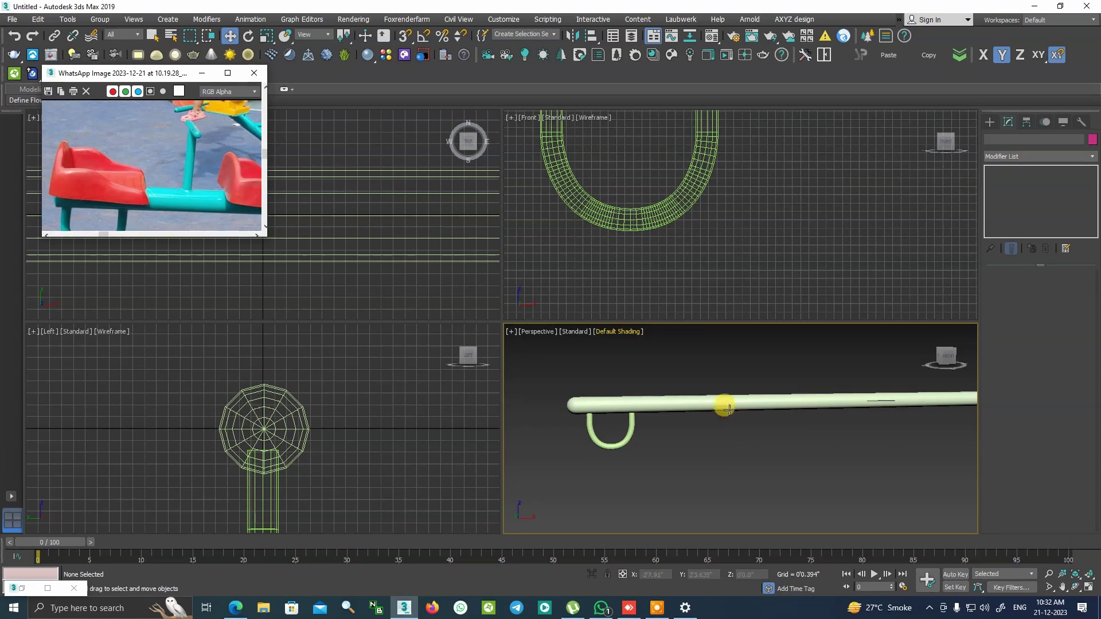
Maximize the left viewport and make the U-handle the selection again
click(705, 172)
scroll(705, 166, down, 2)
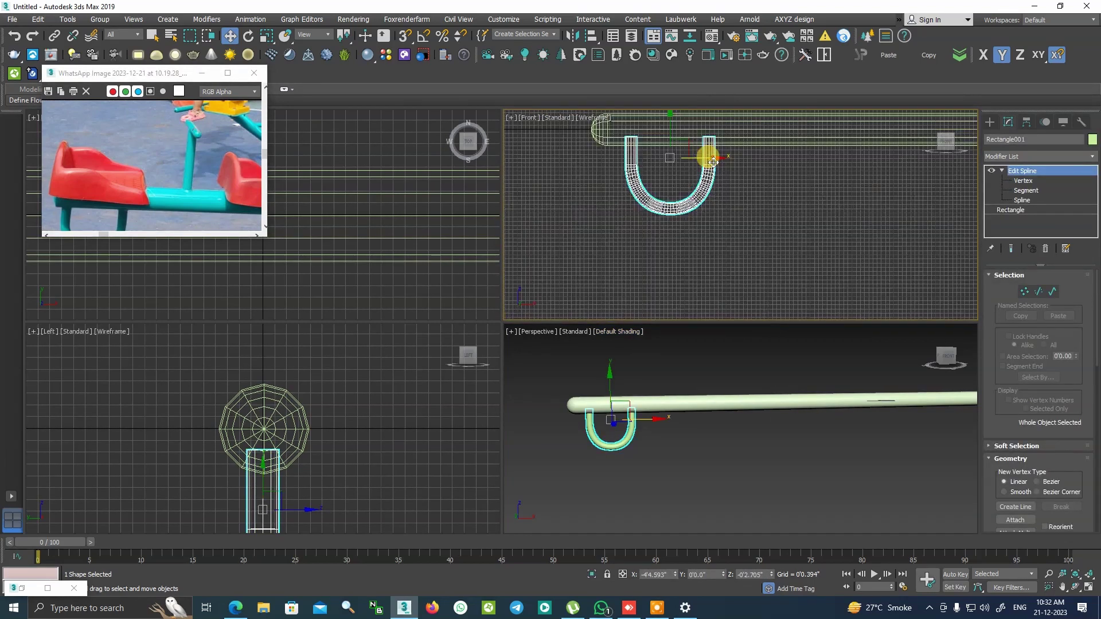
scroll(718, 165, up, 3)
scroll(281, 421, down, 3)
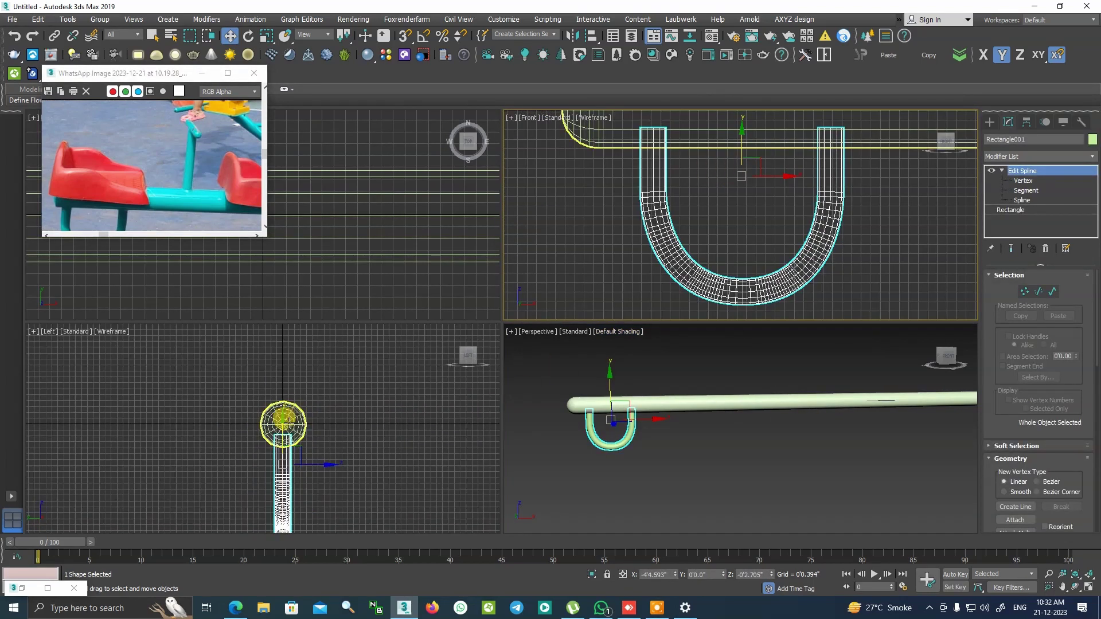
scroll(280, 423, down, 1)
click(281, 423)
key(alt+w)
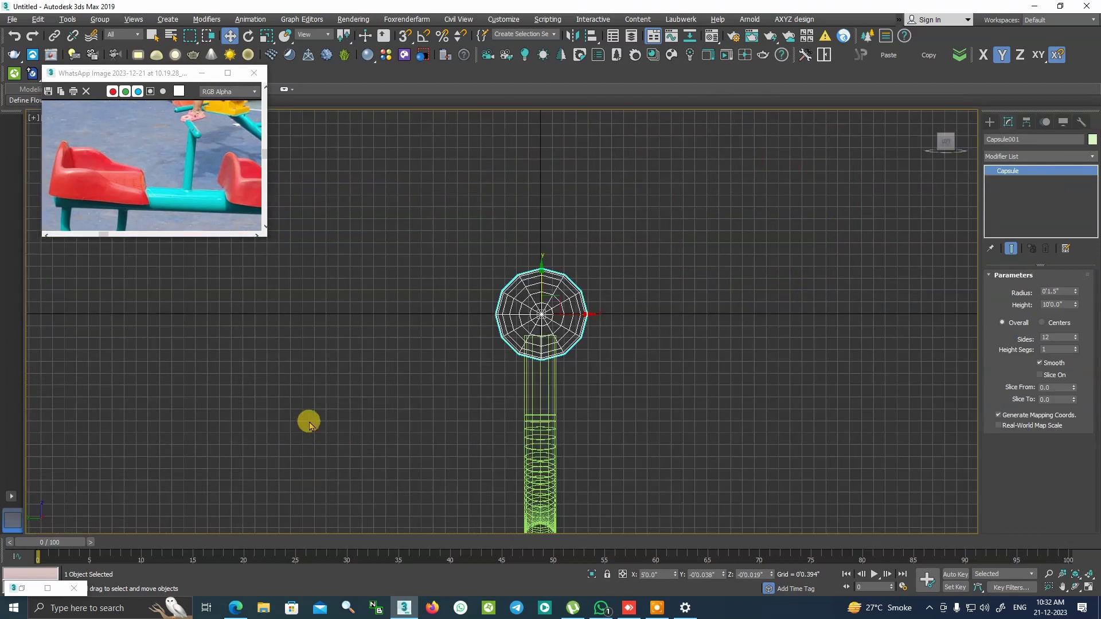
scroll(602, 318, up, 2)
key(ctrl+z)
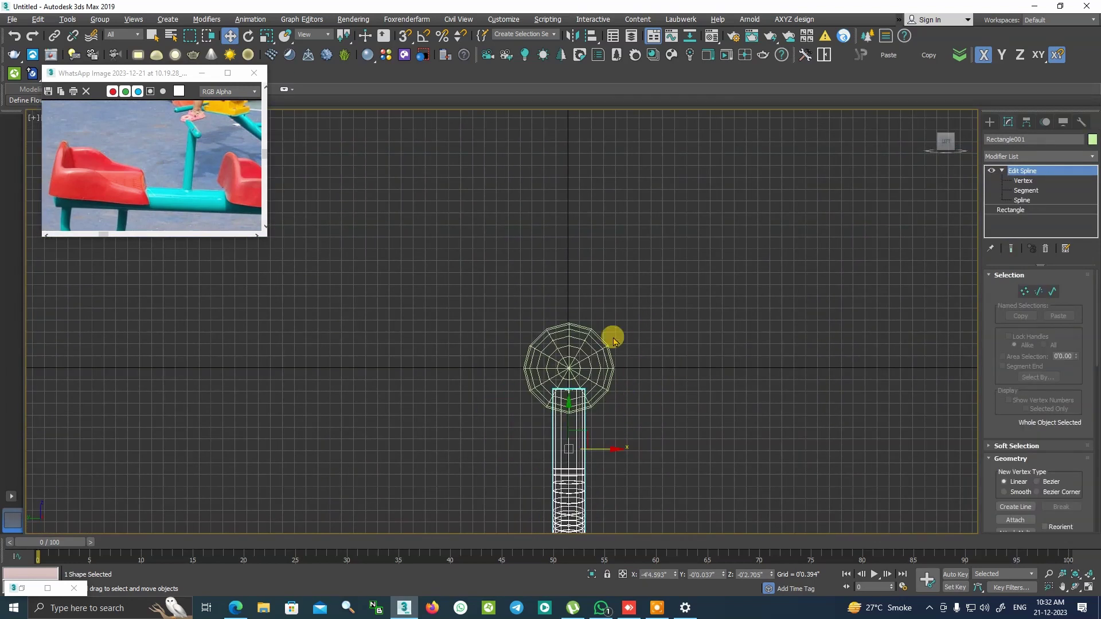
Draw a straight vertical Line spline rising up from the capsule beam
click(988, 121)
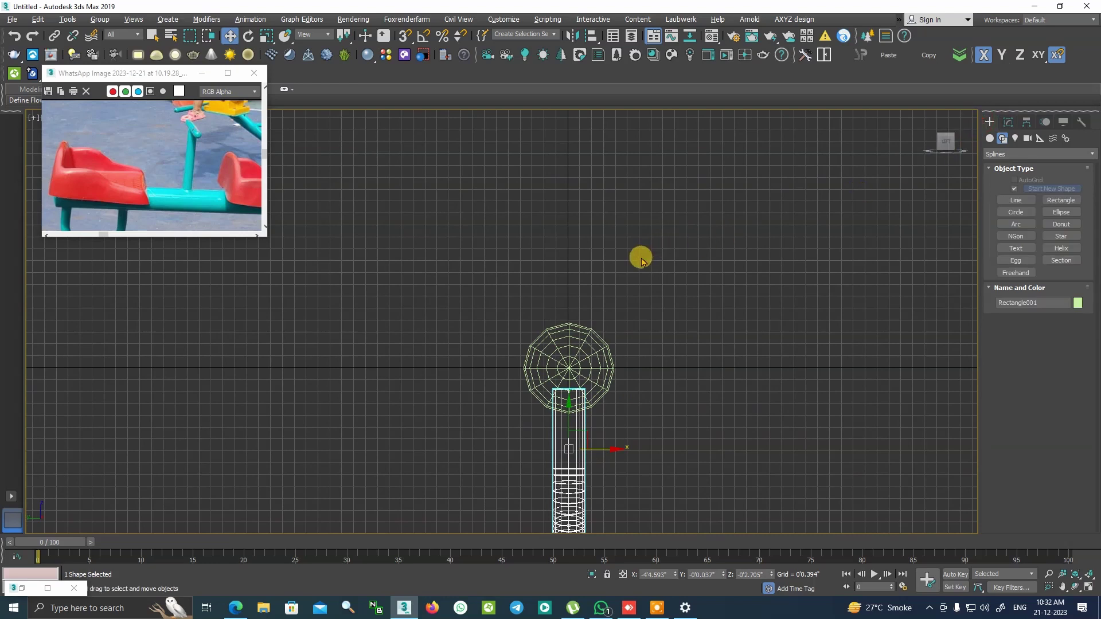
click(1028, 202)
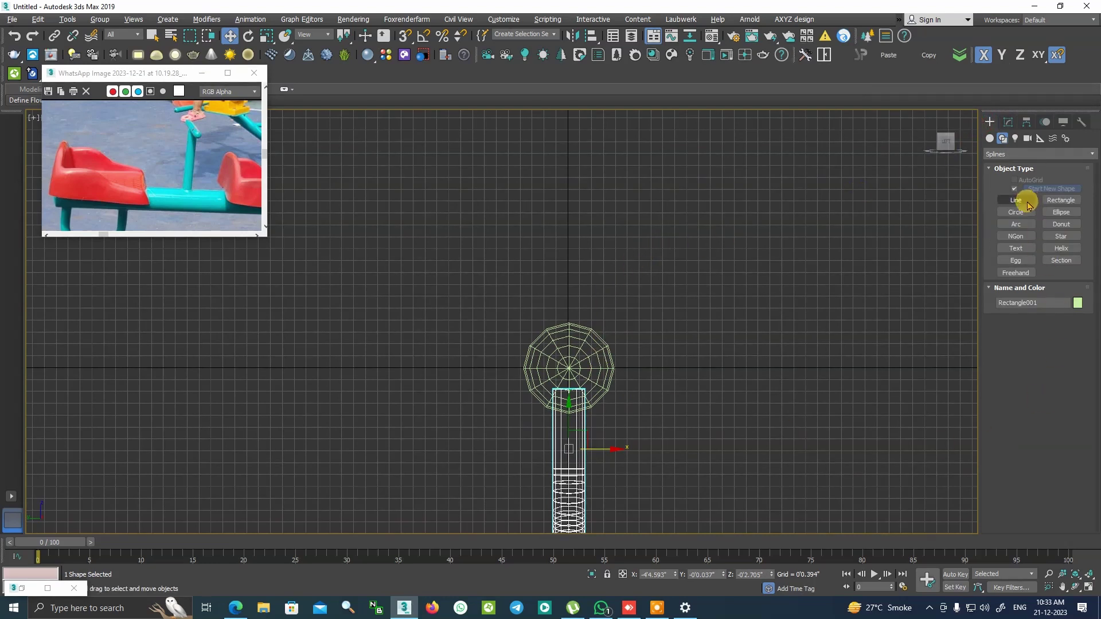
click(1018, 155)
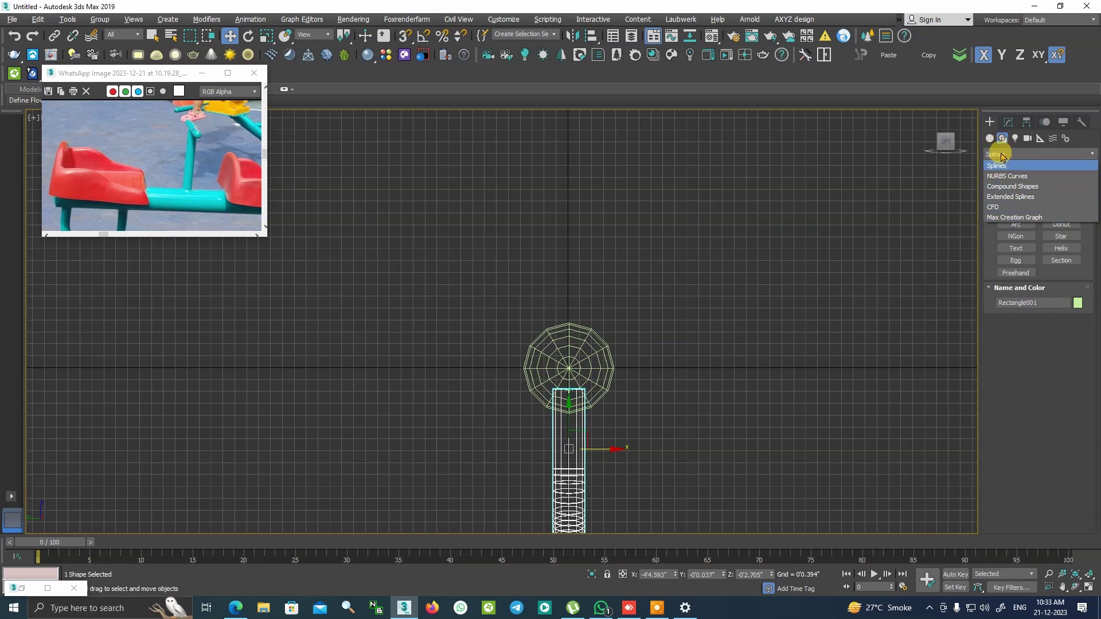
click(545, 322)
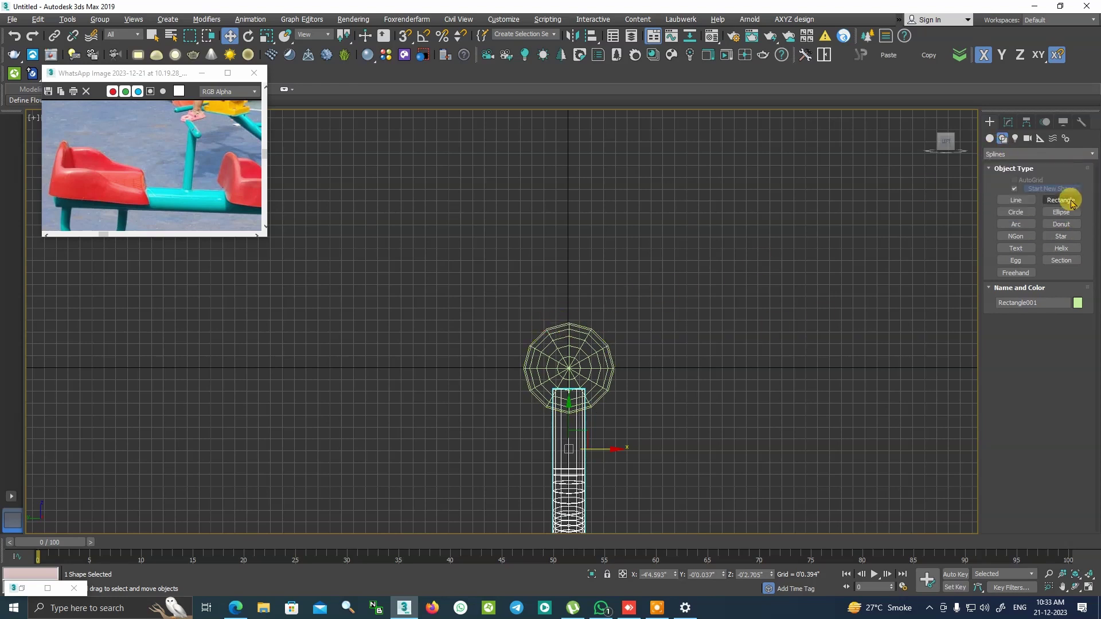
click(1016, 200)
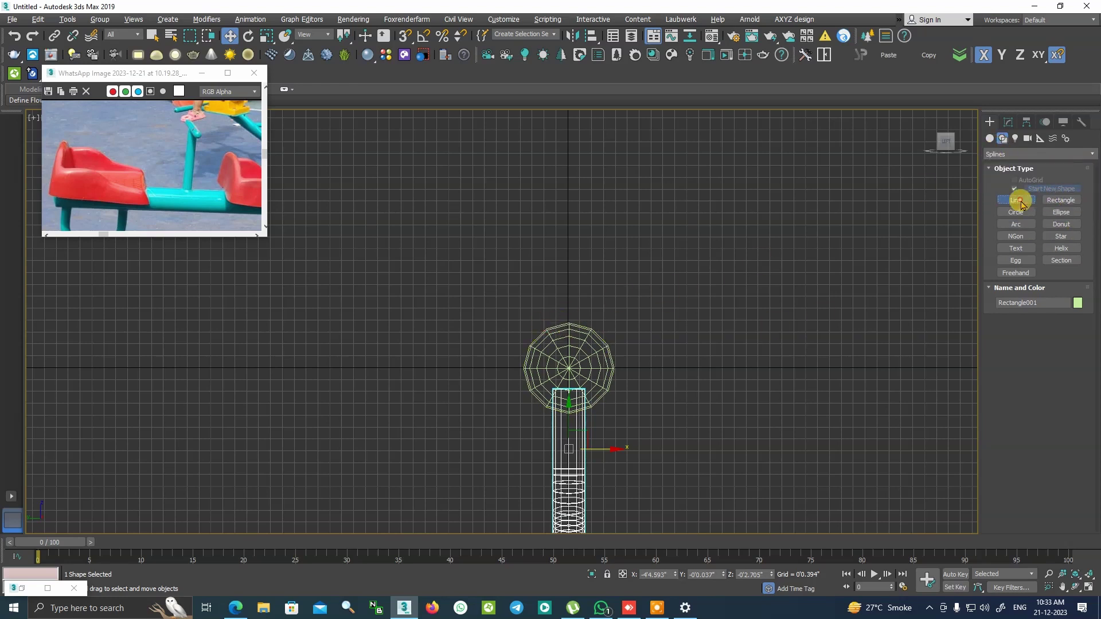
click(569, 342)
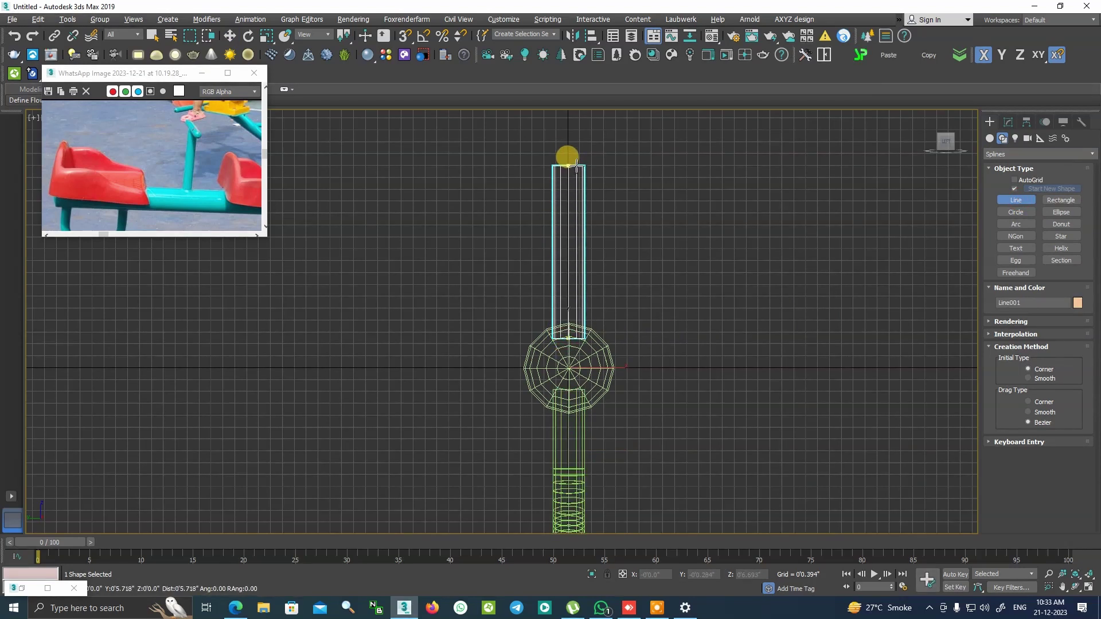
click(576, 165)
right_click(654, 180)
Stop drawing lines and reselect Capsule001 with the Select and Move tool
scroll(656, 312, down, 2)
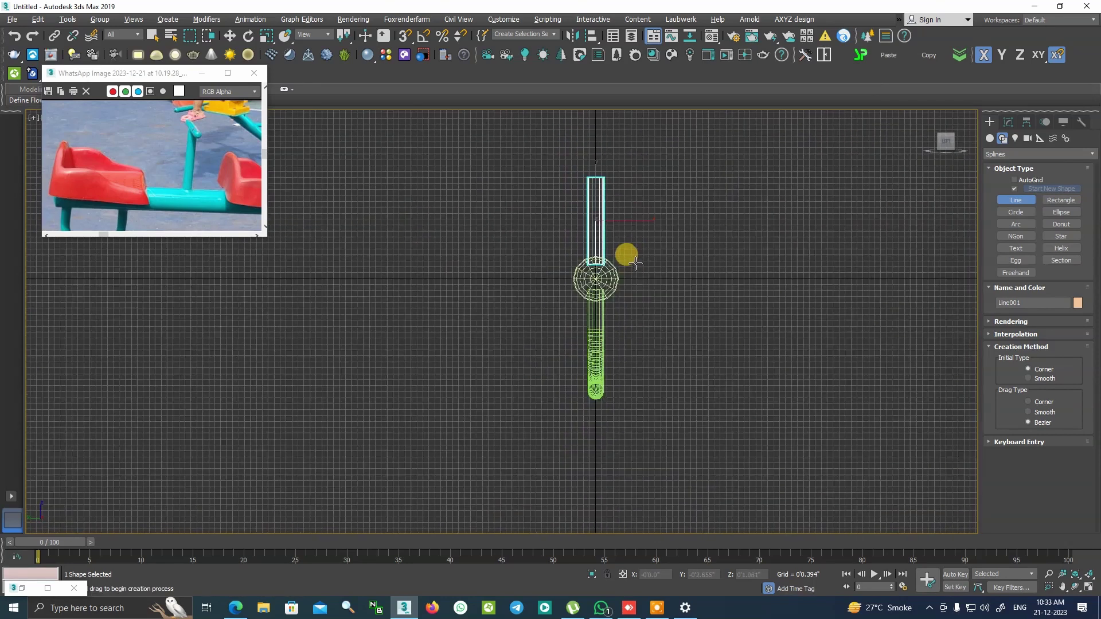
scroll(626, 253, up, 4)
right_click(634, 307)
click(586, 297)
click(535, 283)
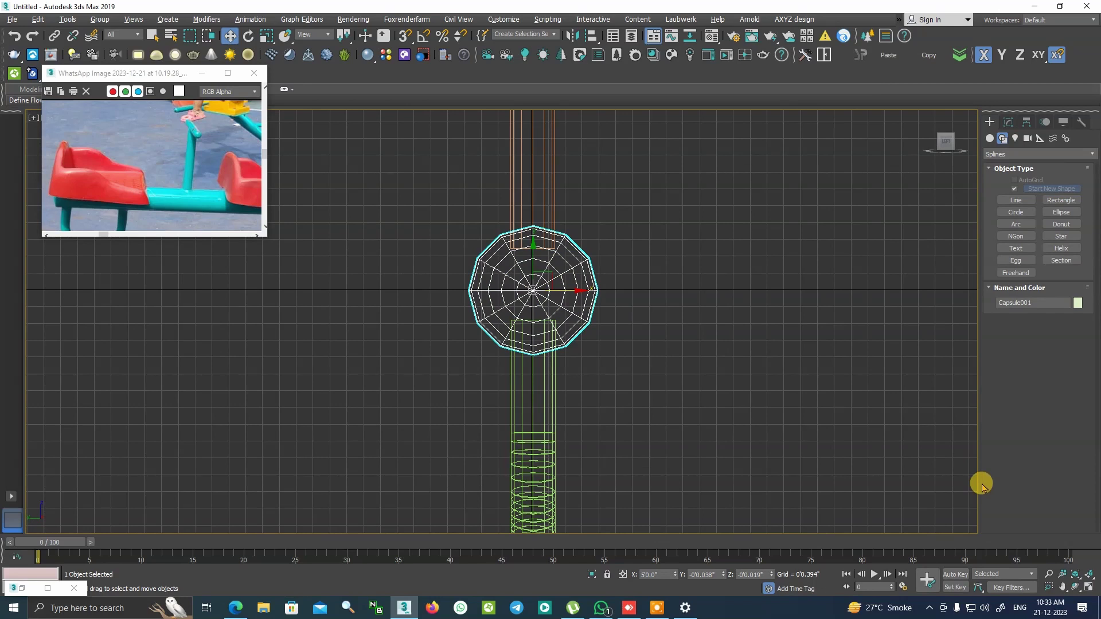
Raise Capsule001's radius to 0'2.04" and its sides from 12 to 33
click(510, 168)
click(1007, 122)
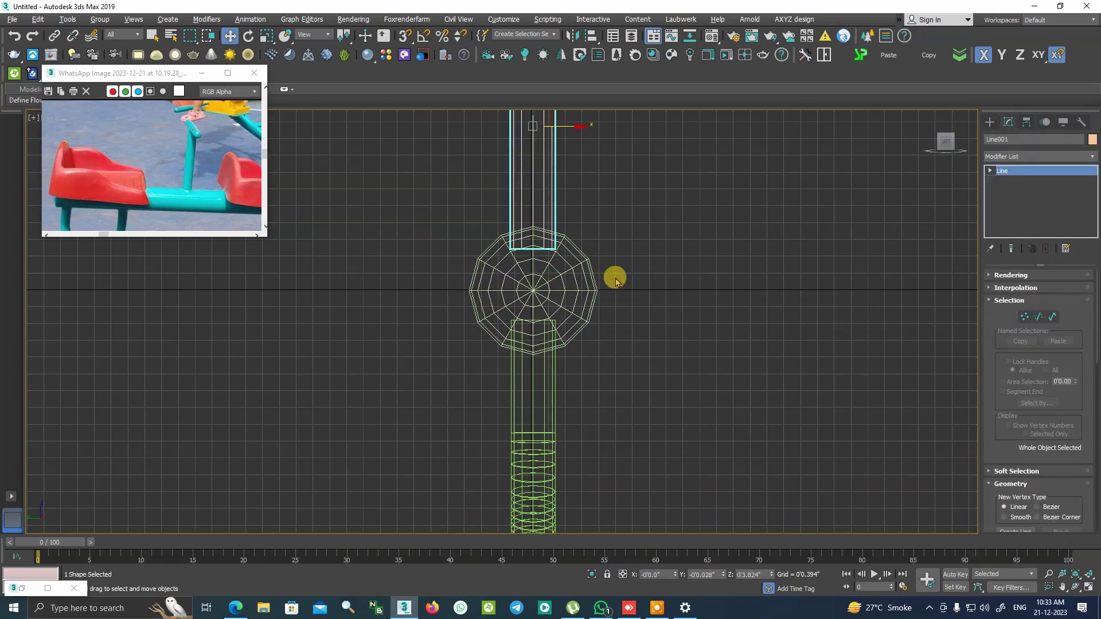
click(567, 277)
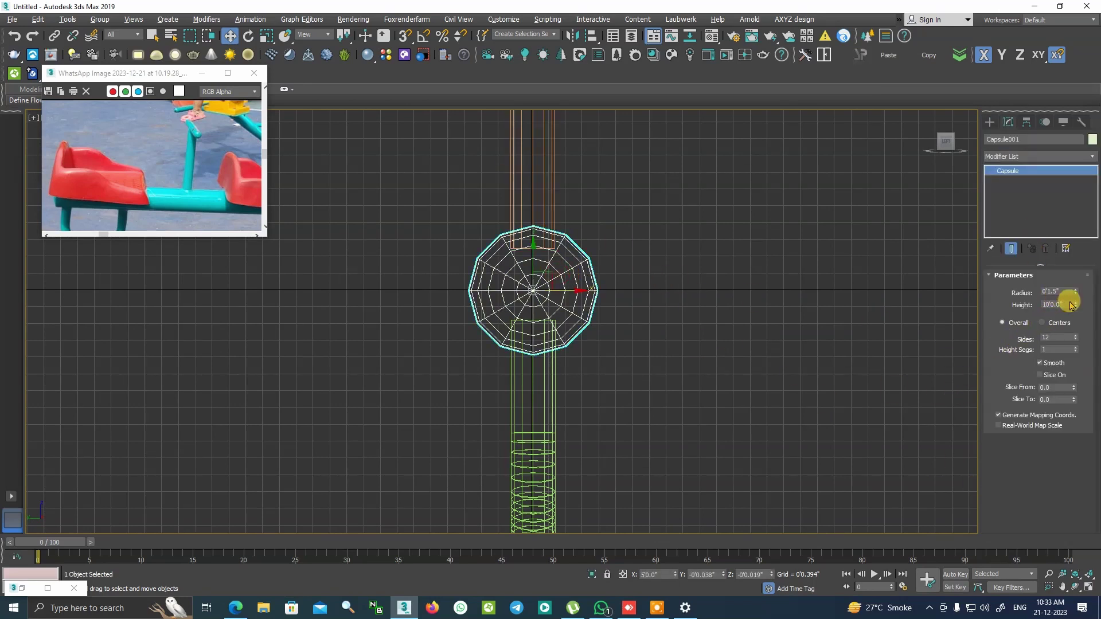
drag(1076, 292, 1076, 268)
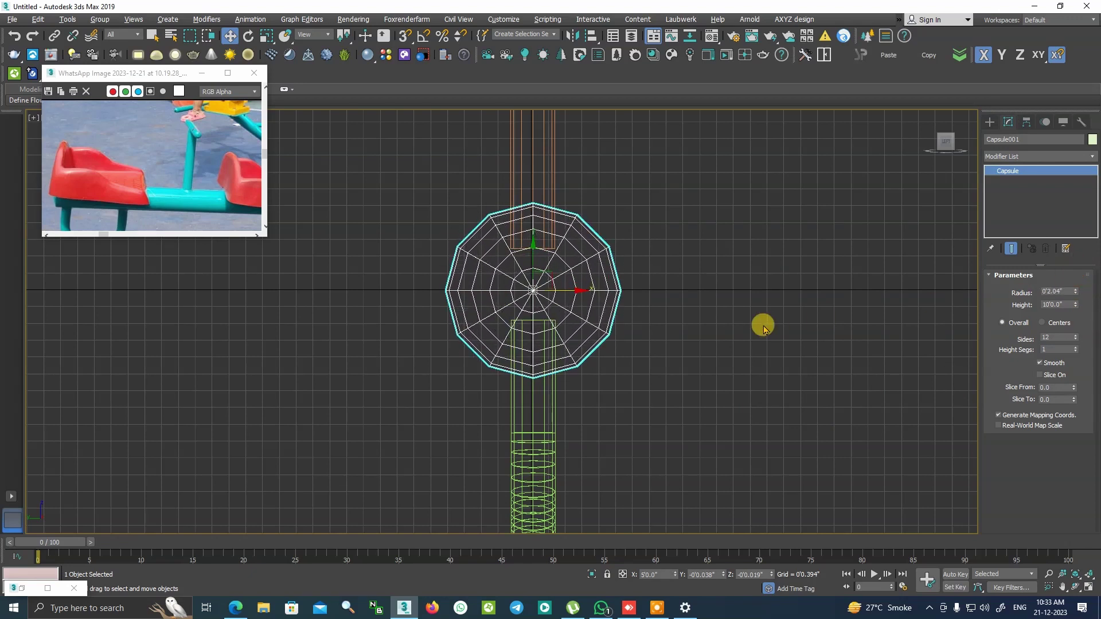
scroll(759, 325, down, 5)
scroll(580, 338, up, 3)
click(528, 385)
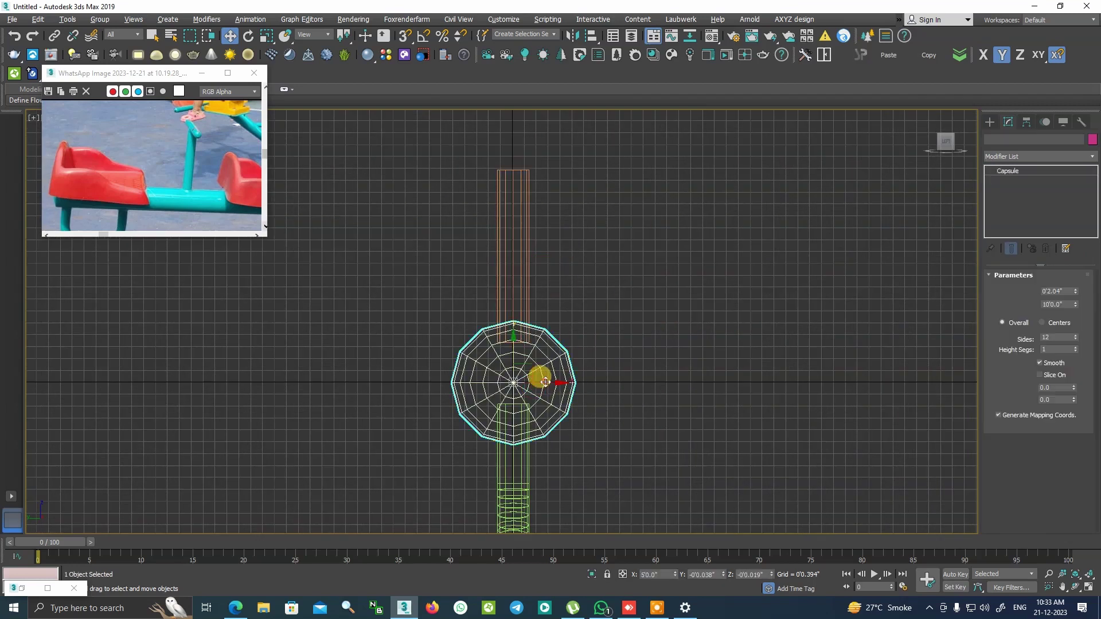
drag(1075, 338, 1081, 323)
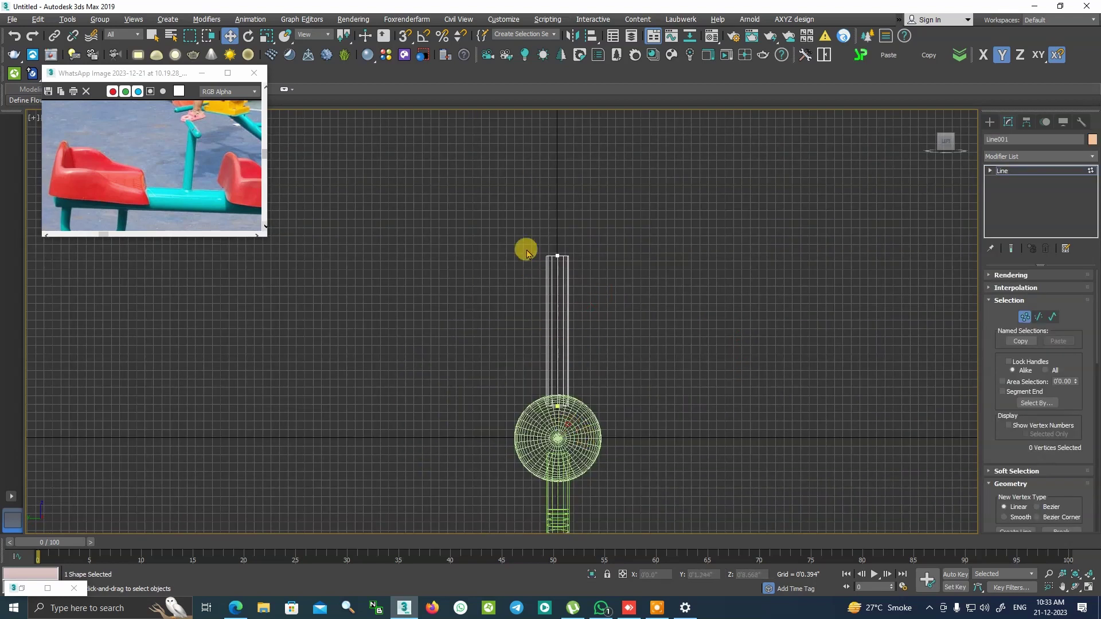
In Front view, draw a new Extended Primitives capsule at the top of the post
scroll(168, 116, up, 2)
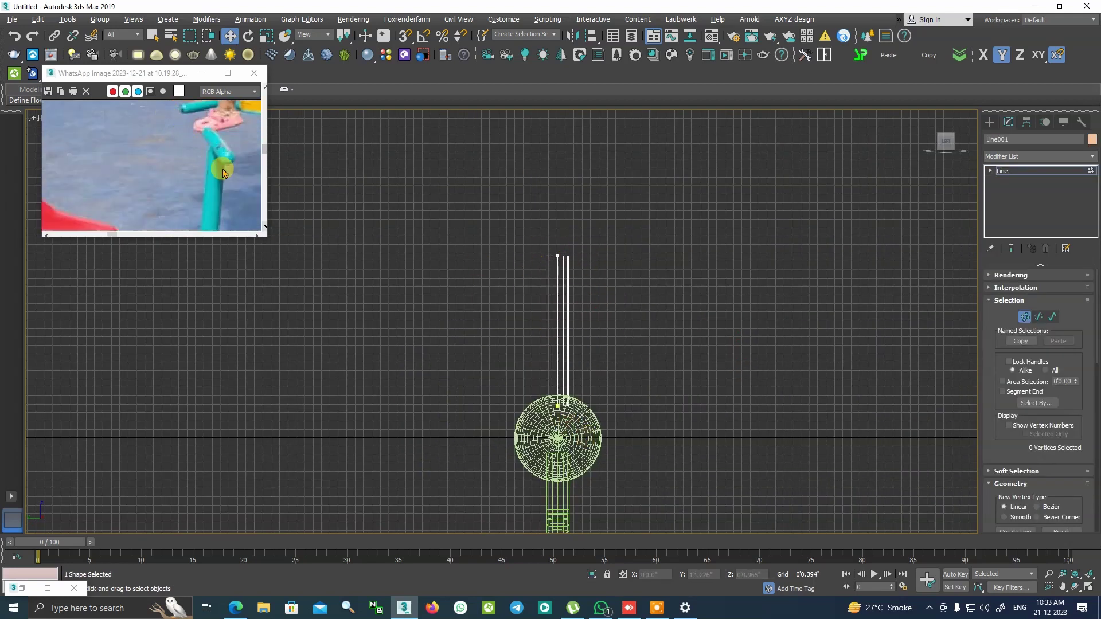
click(1008, 174)
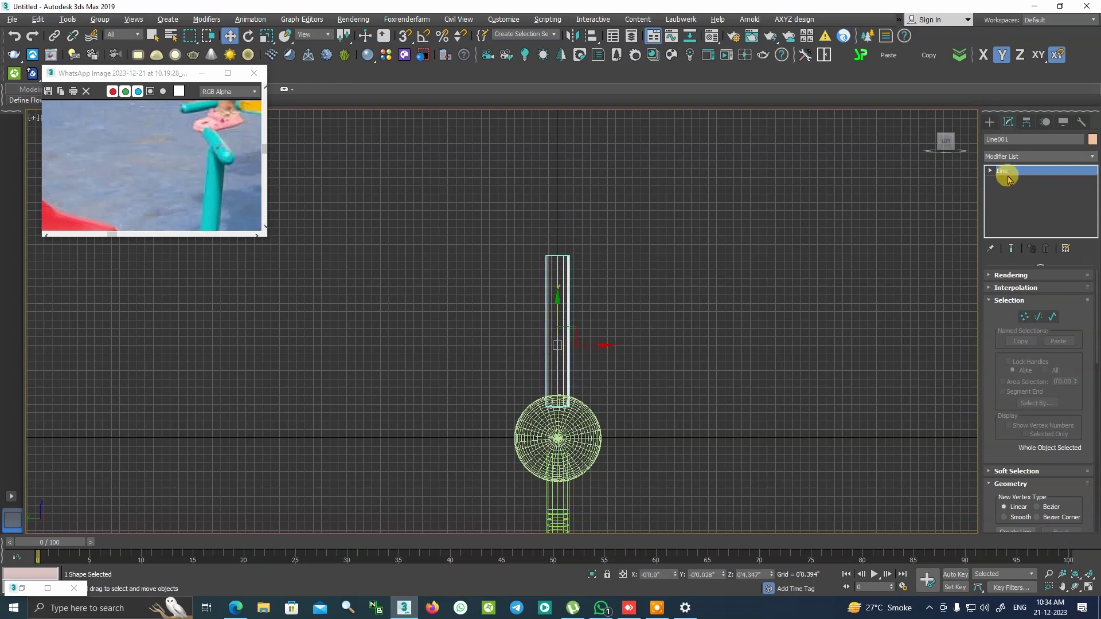
key(l)
key(f)
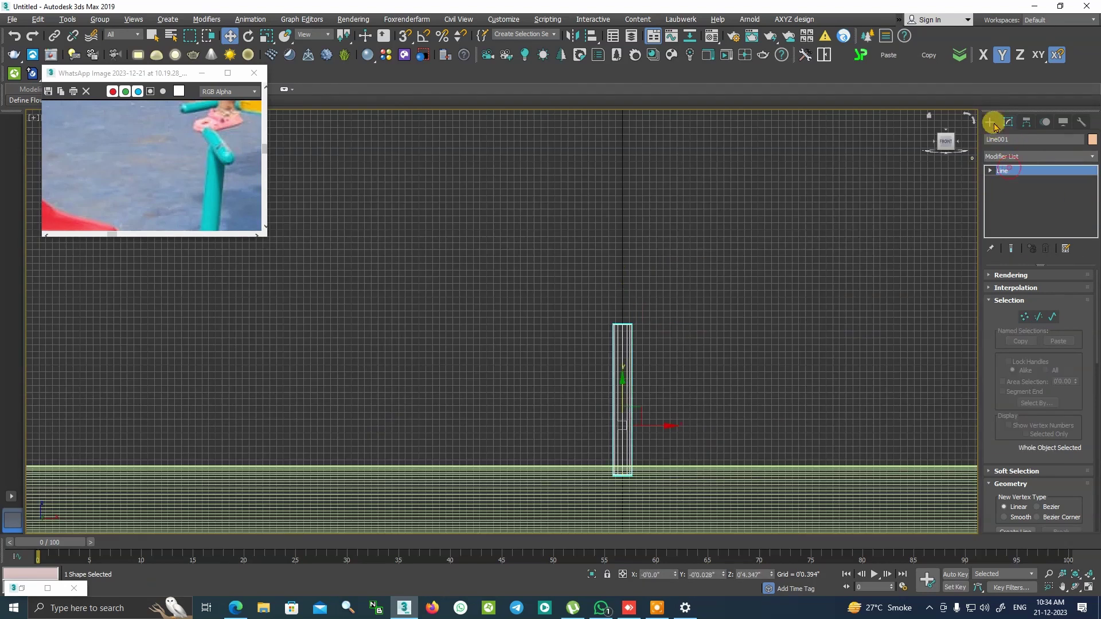
click(990, 121)
click(990, 138)
click(1060, 214)
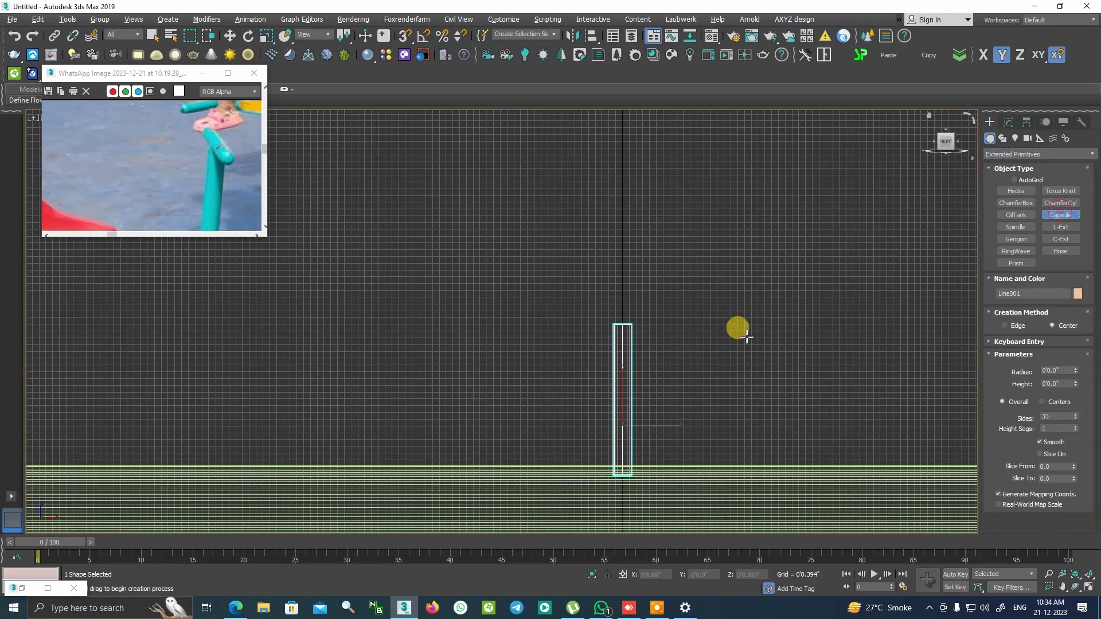
drag(623, 324, 639, 329)
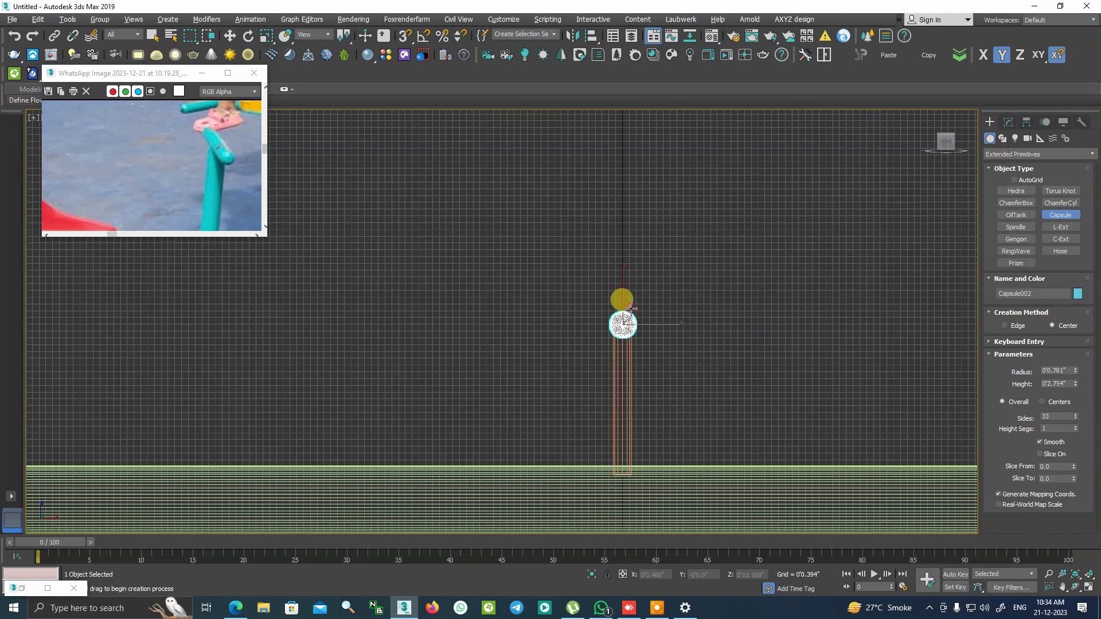
key(w)
key(t)
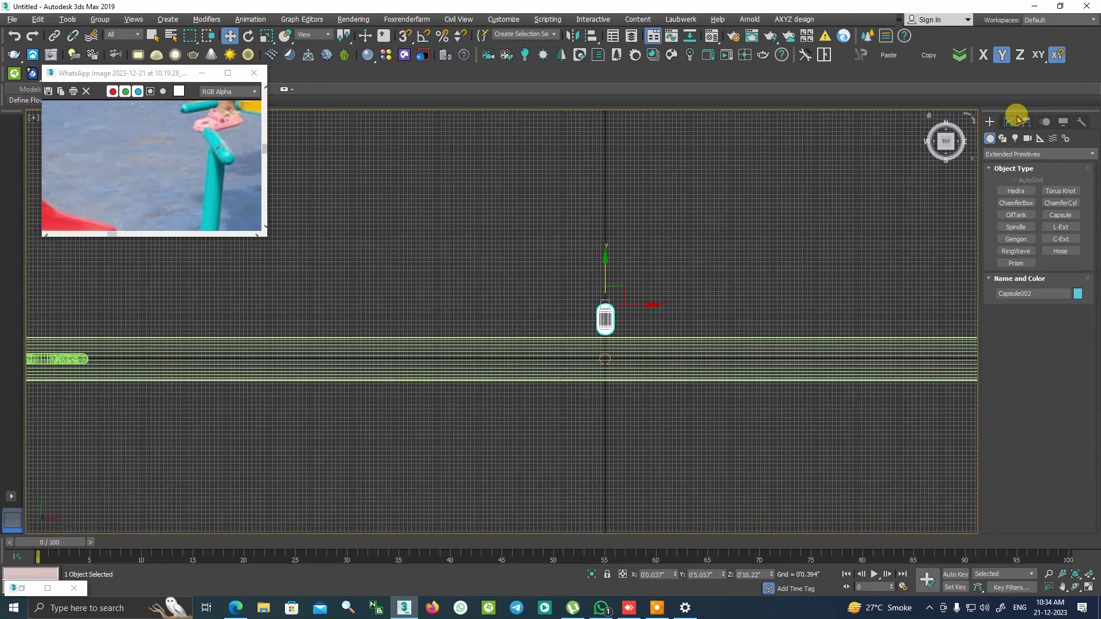
Set the new capsule's height to 0'9.778" and snap it onto the post with 2.5 Snaps
click(1008, 123)
drag(1076, 310, 1074, 169)
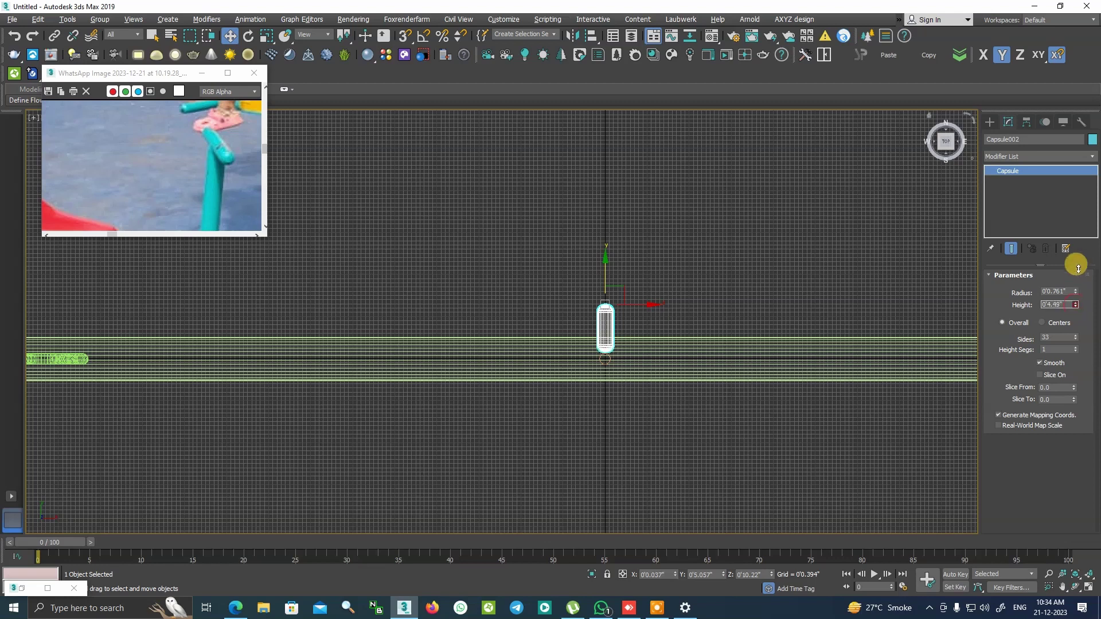
scroll(571, 373, up, 3)
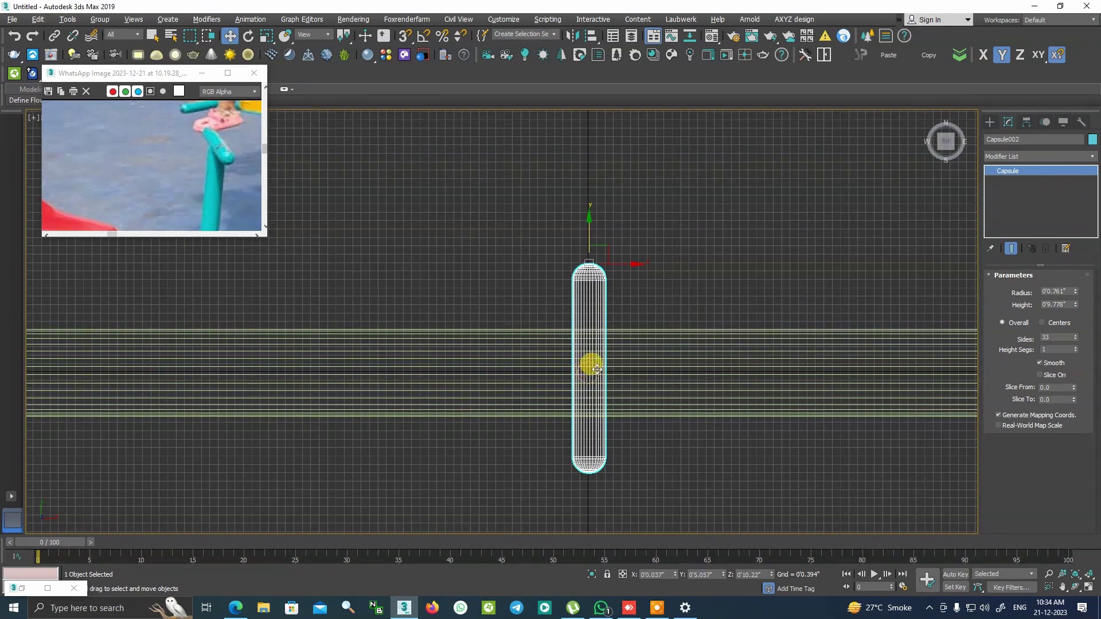
click(404, 36)
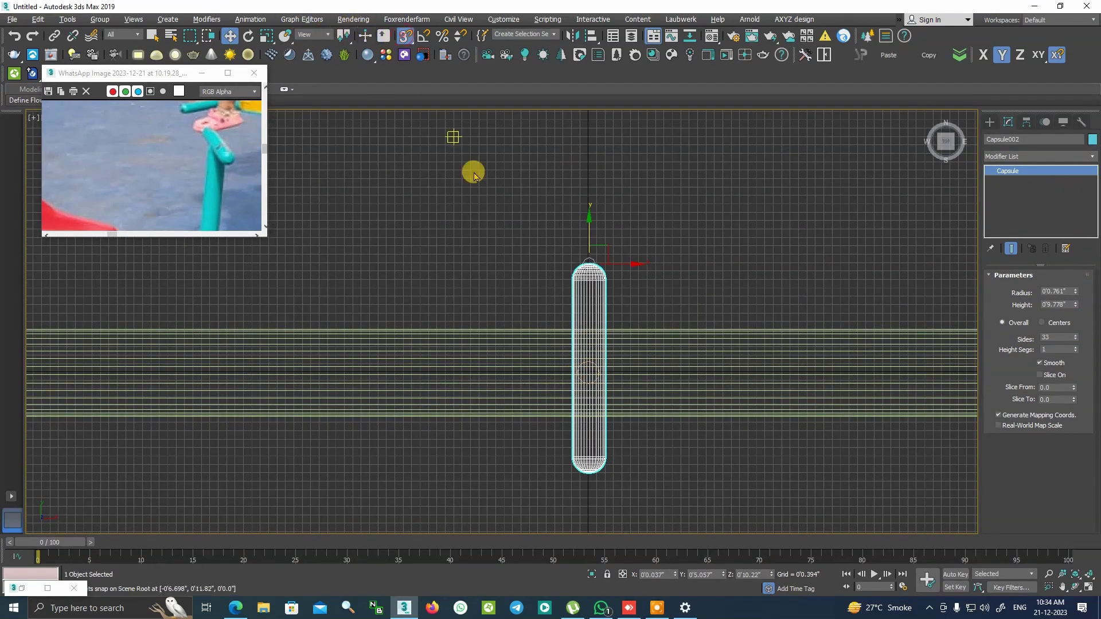
drag(585, 376, 585, 390)
scroll(727, 402, up, 2)
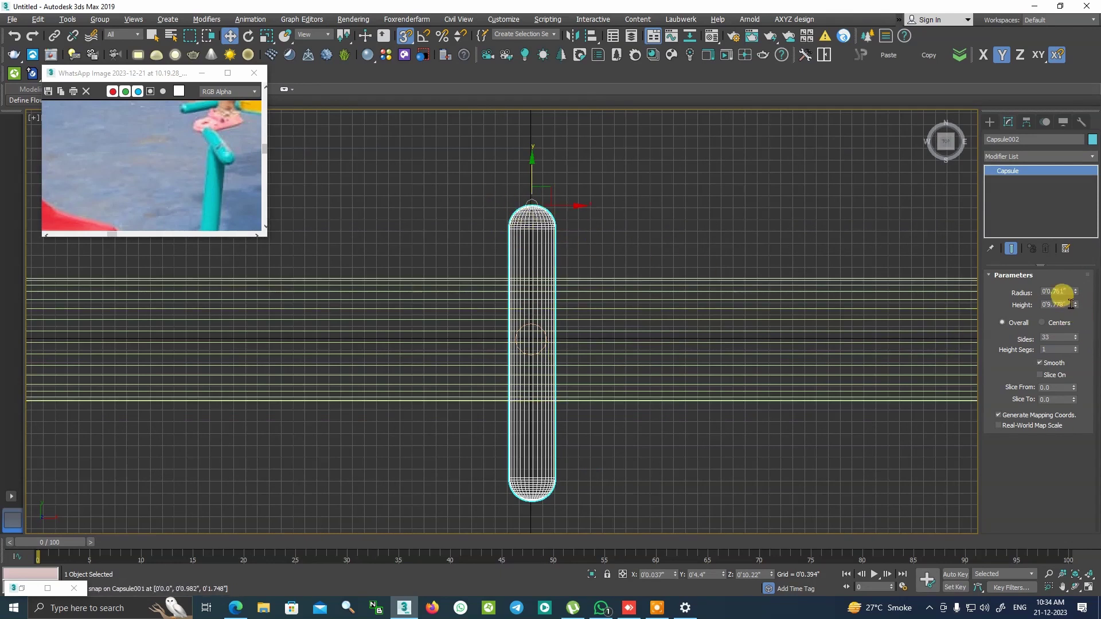
scroll(532, 321, down, 3)
scroll(533, 324, down, 1)
scroll(534, 324, up, 2)
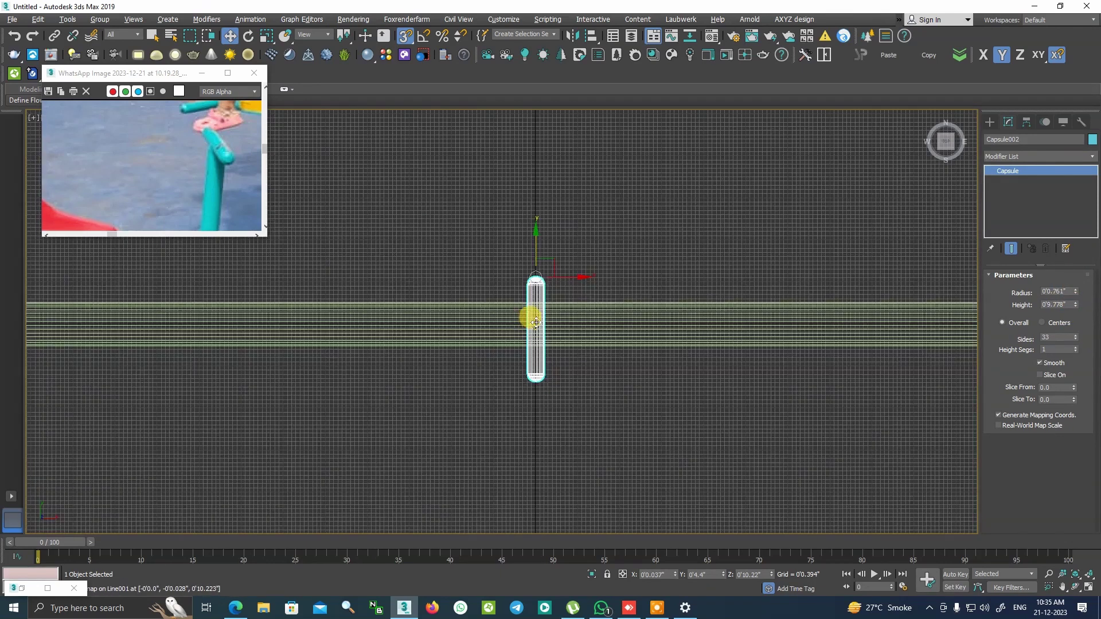
Deselect the beam and group the post and capsule grip as Group001
key(p)
scroll(730, 138, down, 2)
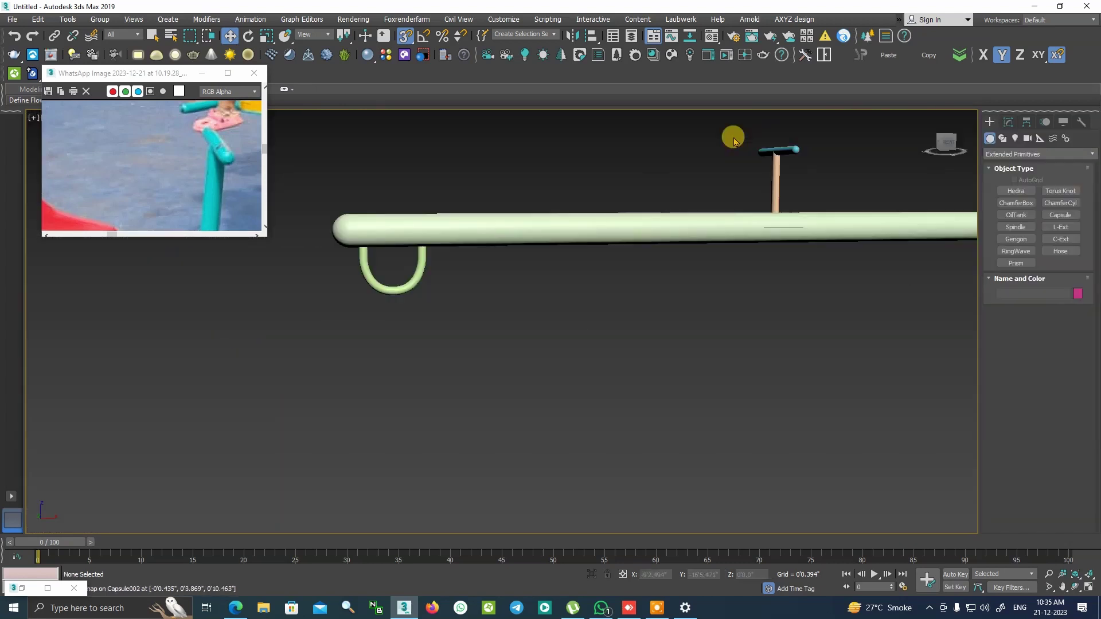
alt+click(801, 239)
alt+middle_drag(801, 239, 829, 250)
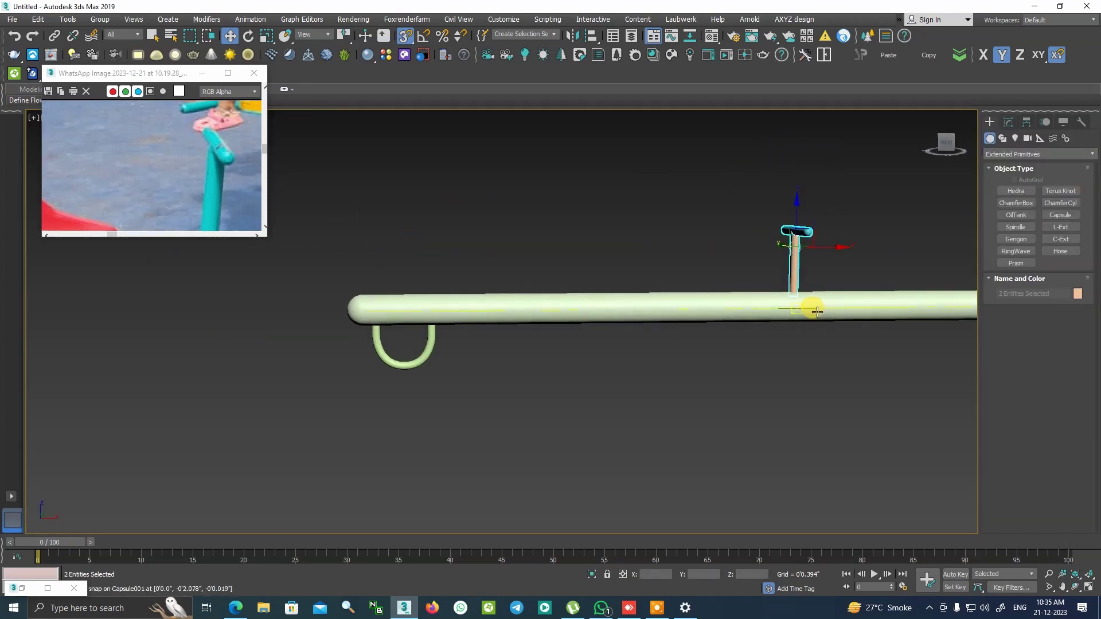
click(99, 20)
click(561, 322)
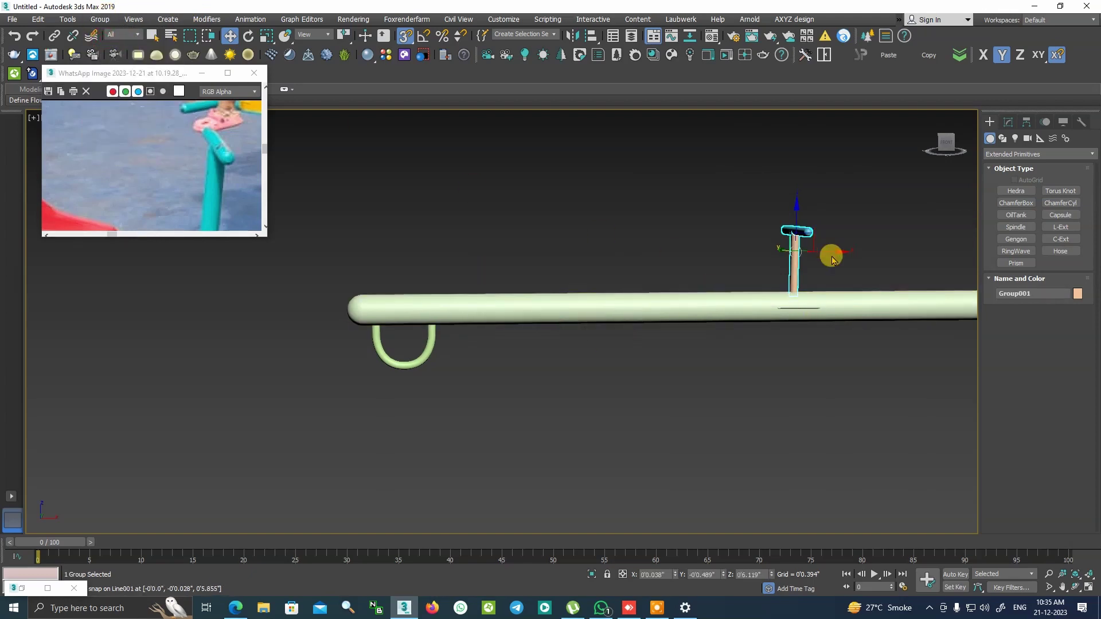
drag(832, 254, 633, 252)
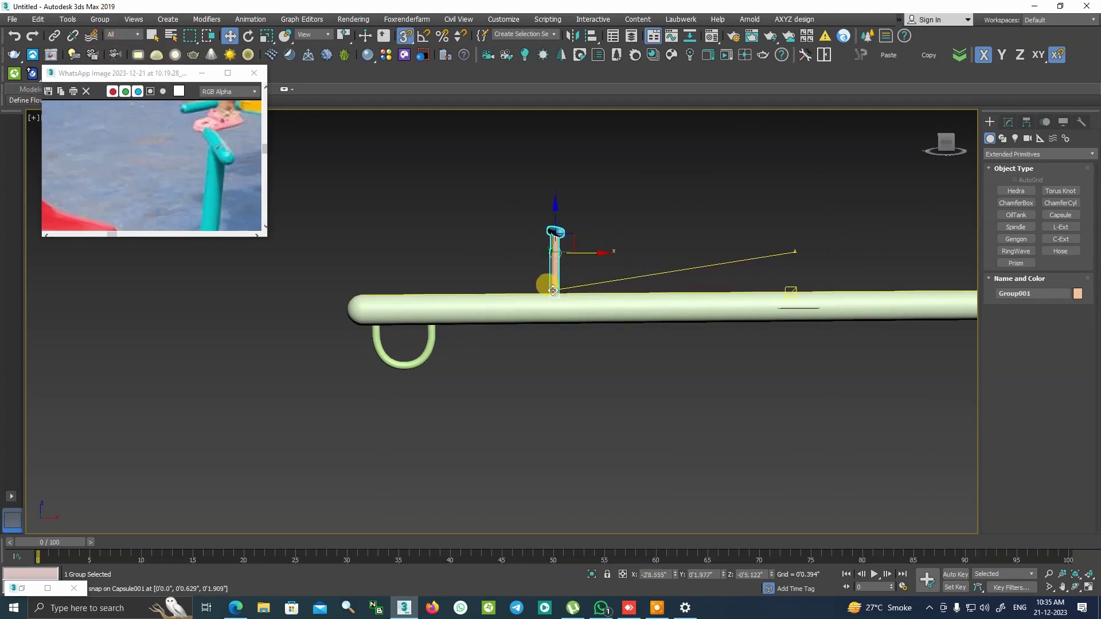
right_click(633, 252)
key(shift+z)
key(shift+z)
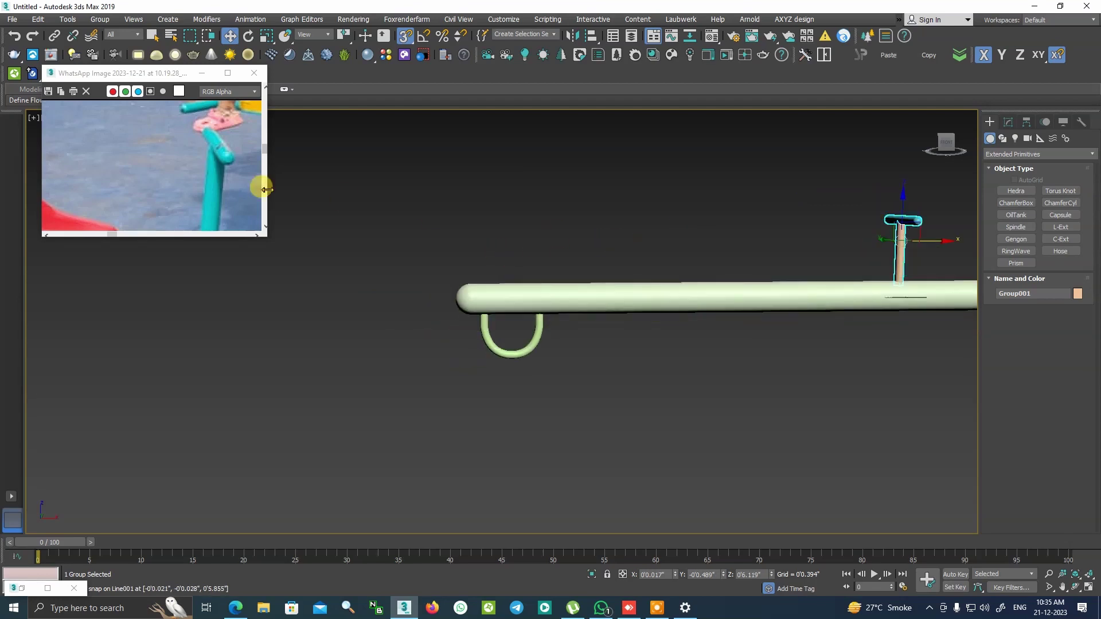
scroll(164, 188, down, 2)
scroll(163, 188, up, 3)
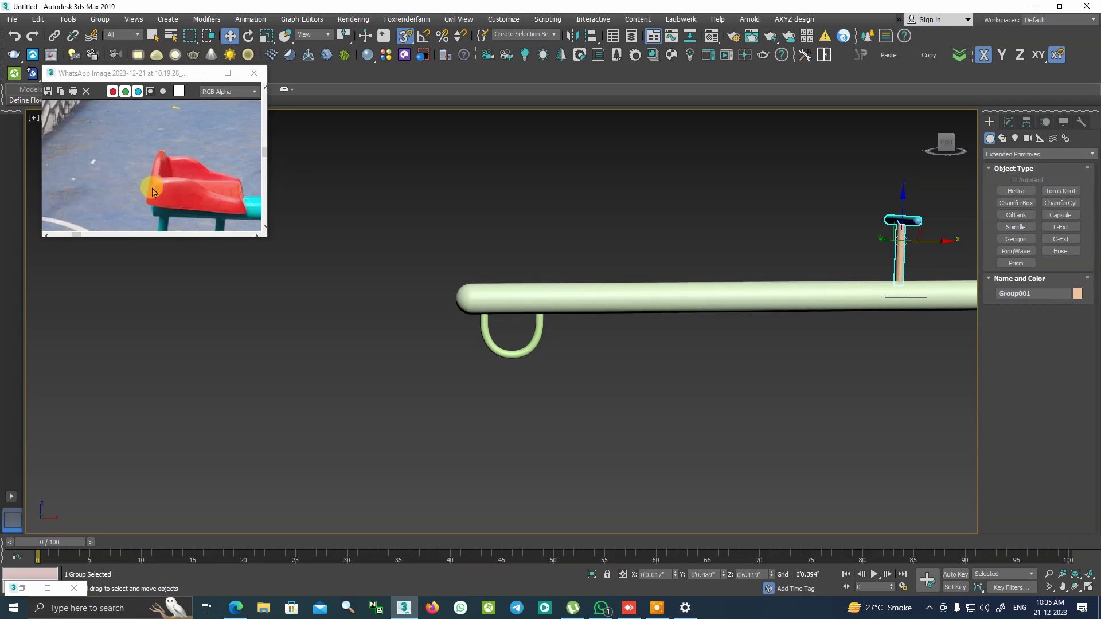
Draw a flat box, Box001, 1'4.641" × 1'3.881" × 0'2.237", over the beam
scroll(192, 191, down, 3)
scroll(199, 189, up, 3)
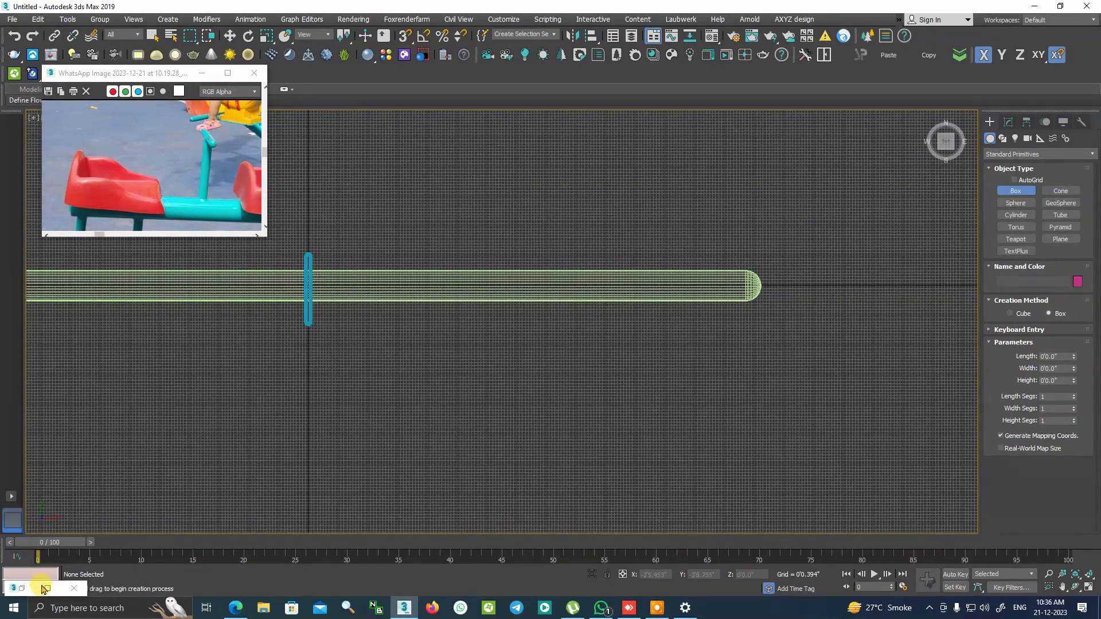
drag(612, 225, 733, 354)
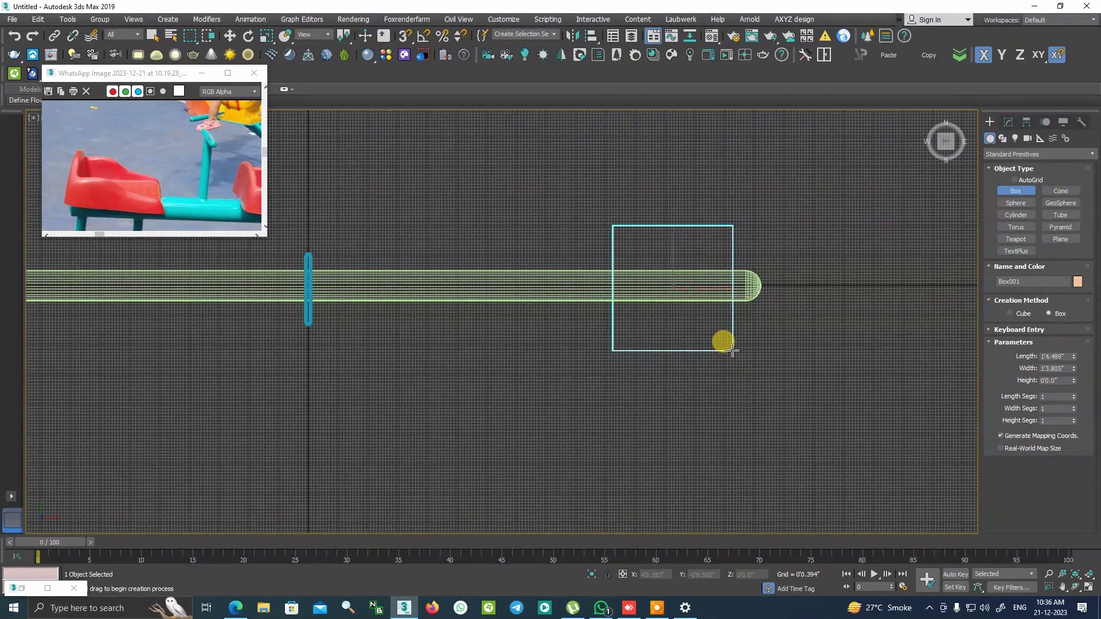
key(w)
scroll(651, 275, down, 3)
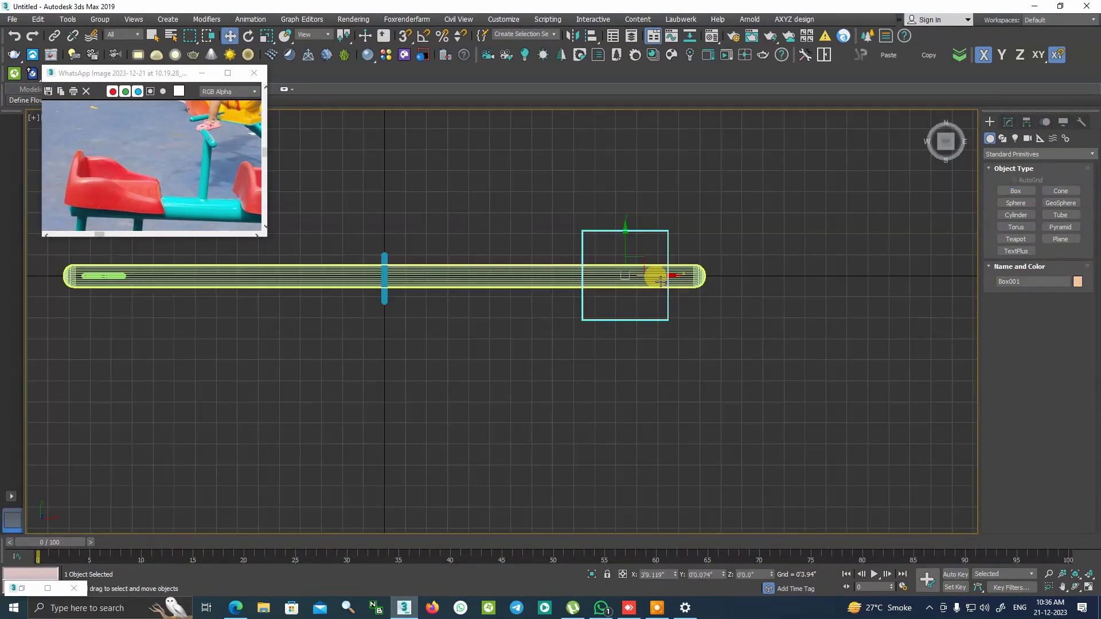
scroll(627, 260, up, 3)
scroll(629, 272, up, 4)
Switch to Perspective view and orbit to see the box sitting on the beam
key(p)
scroll(629, 275, up, 5)
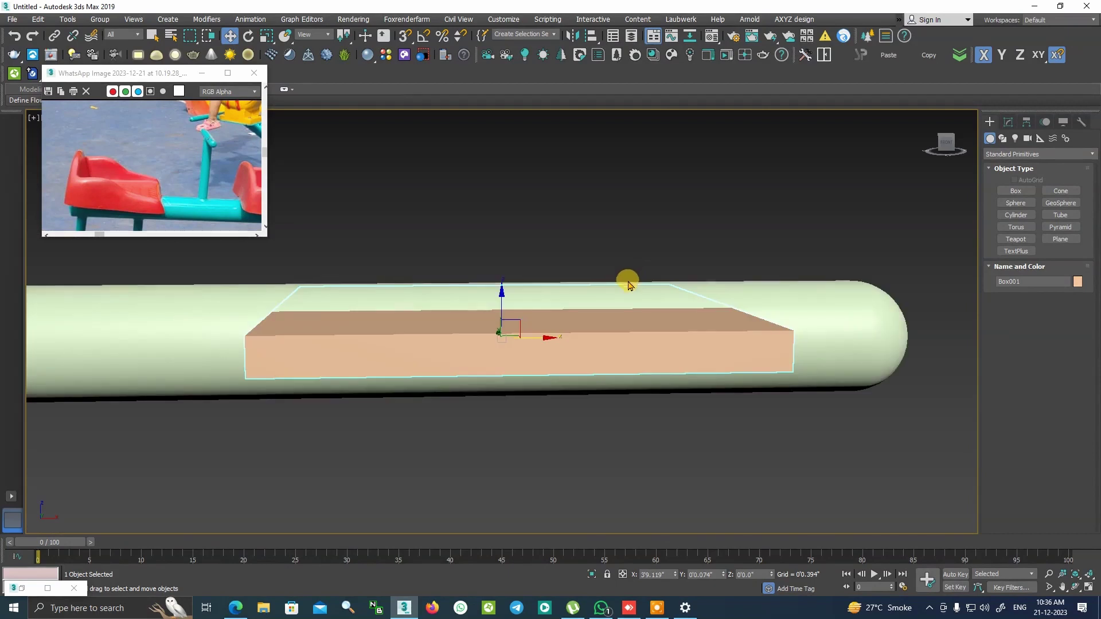
mouse_move(629, 282)
alt+middle_down()
mouse_move(704, 368)
mouse_move(678, 387)
mouse_move(699, 386)
alt+middle_up()
scroll(700, 386, up, 2)
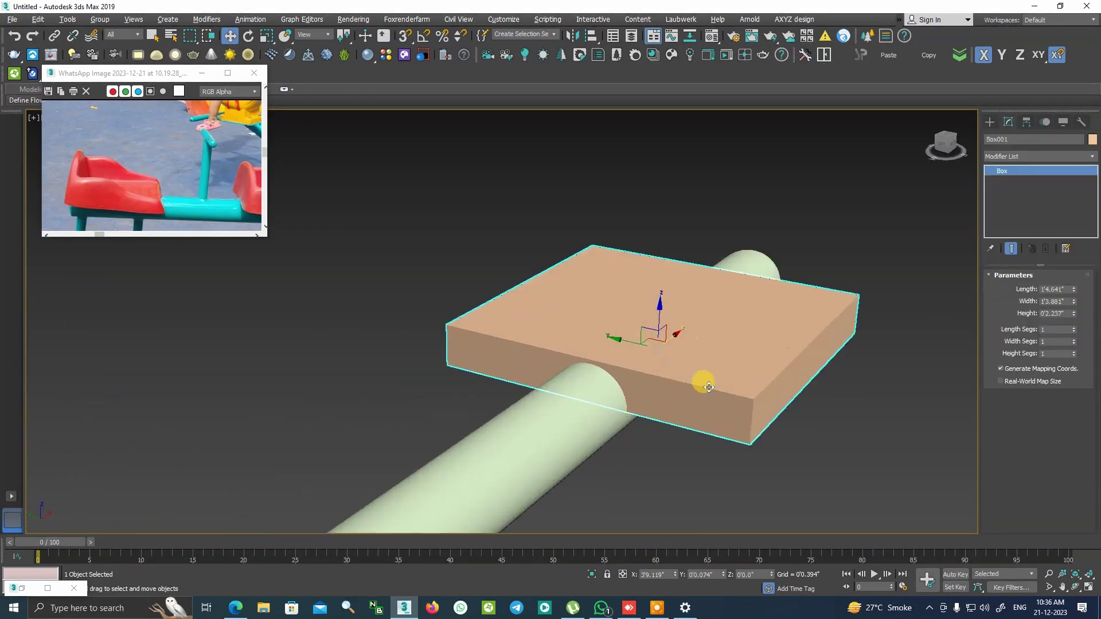
scroll(705, 386, up, 3)
scroll(702, 385, down, 2)
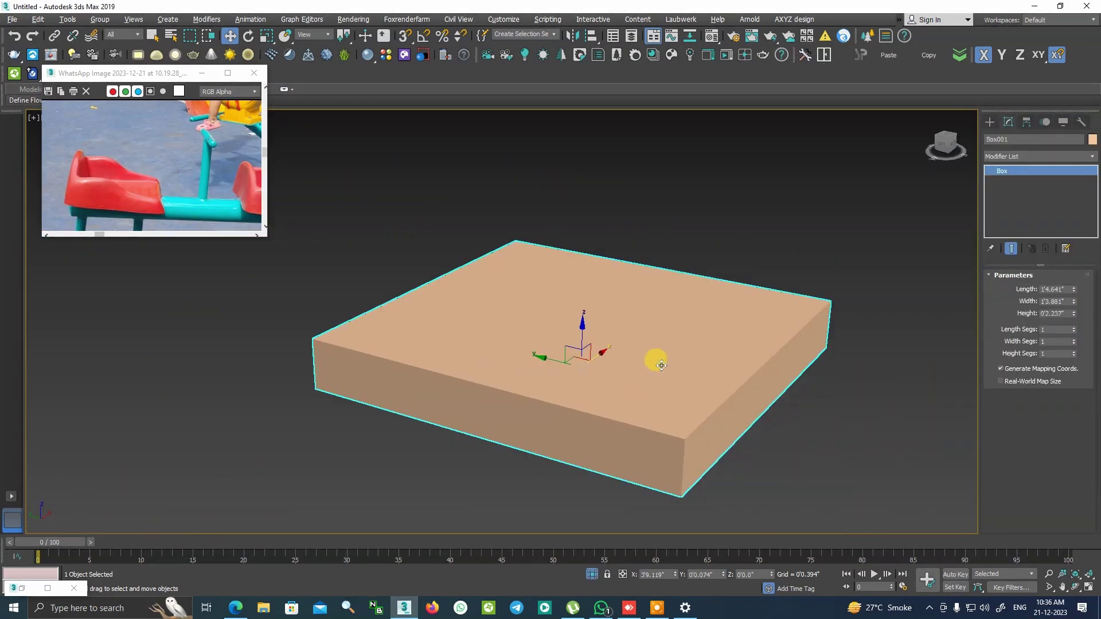
Isolate the box and orbit to a flatter, front-facing view of it
click(598, 571)
click(592, 575)
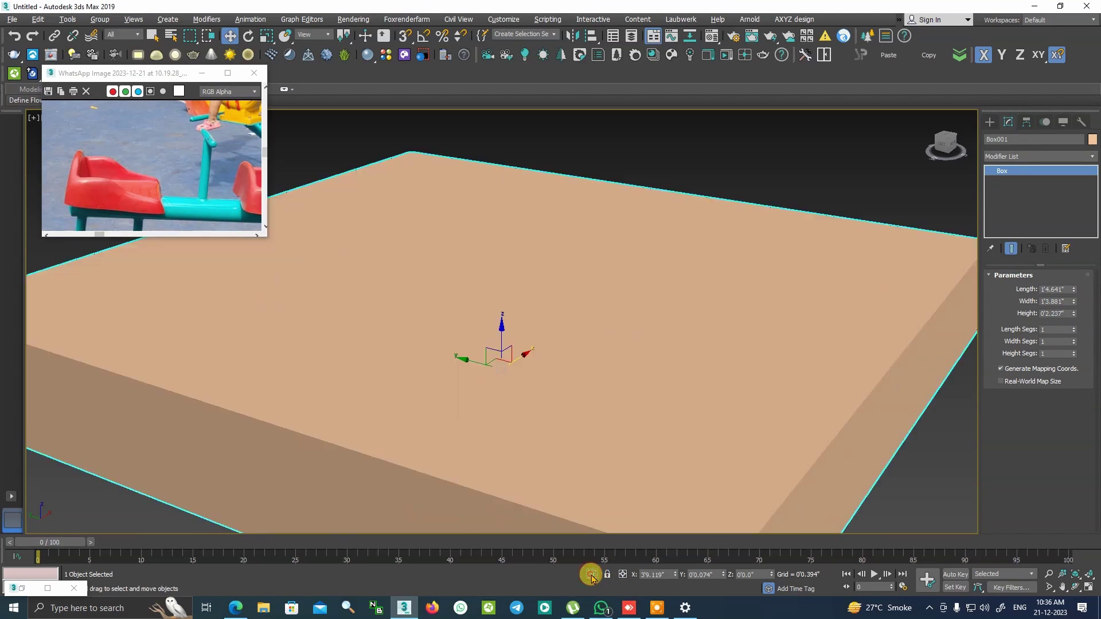
click(591, 576)
click(591, 575)
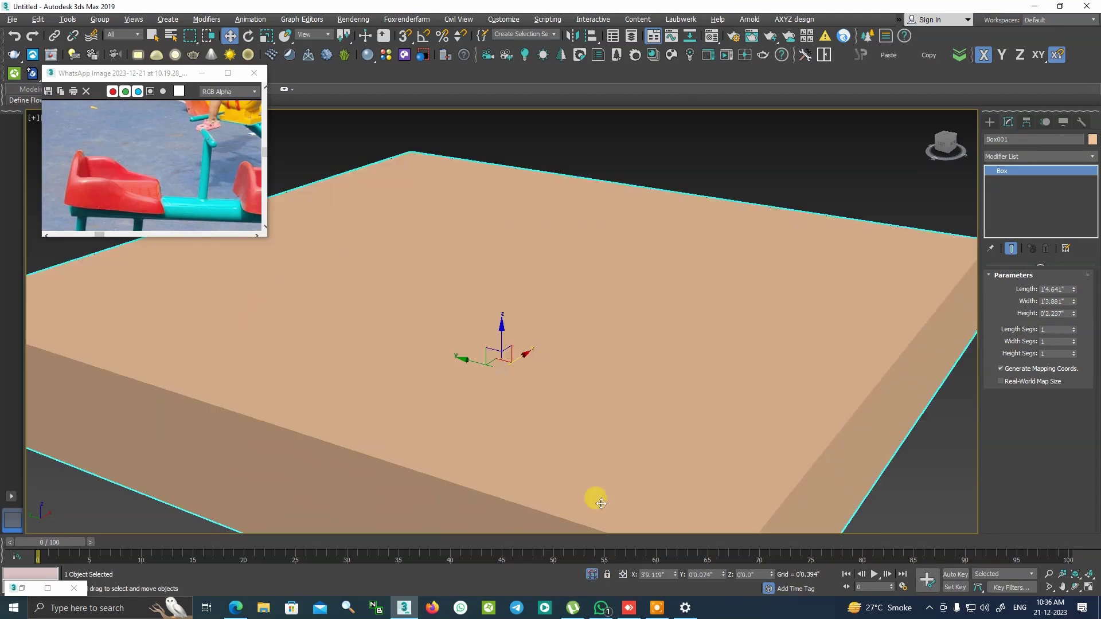
scroll(516, 344, down, 5)
alt+middle_drag(516, 344, 564, 390)
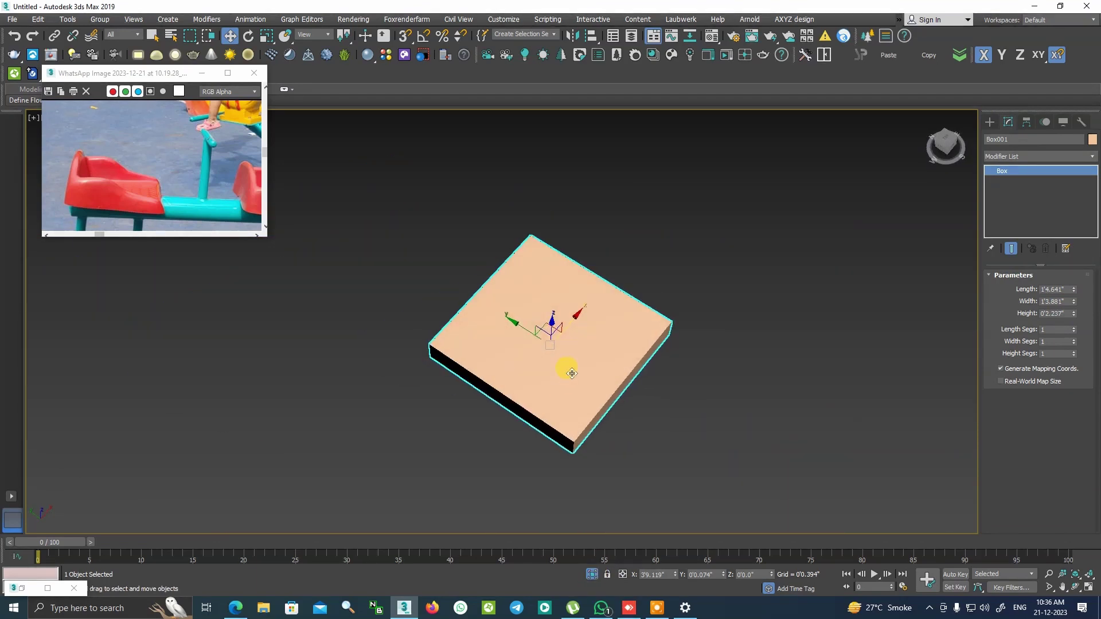
alt+middle_drag(633, 337, 663, 324)
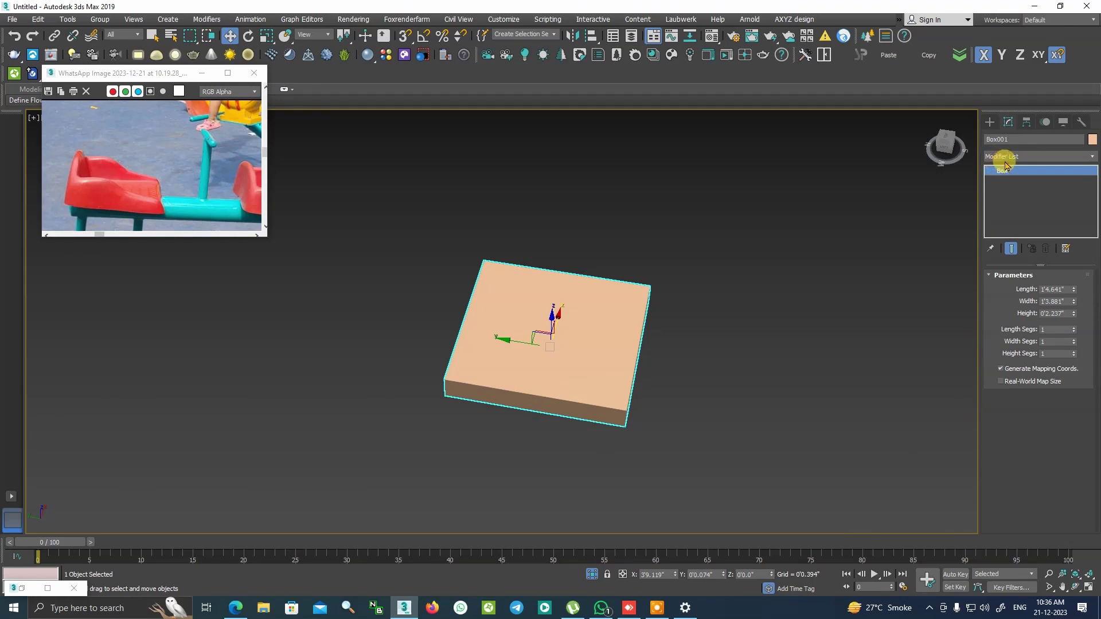
Add an Edit Poly modifier and connect the ring of edges parallel to the box's right edge
click(1019, 156)
key(e)
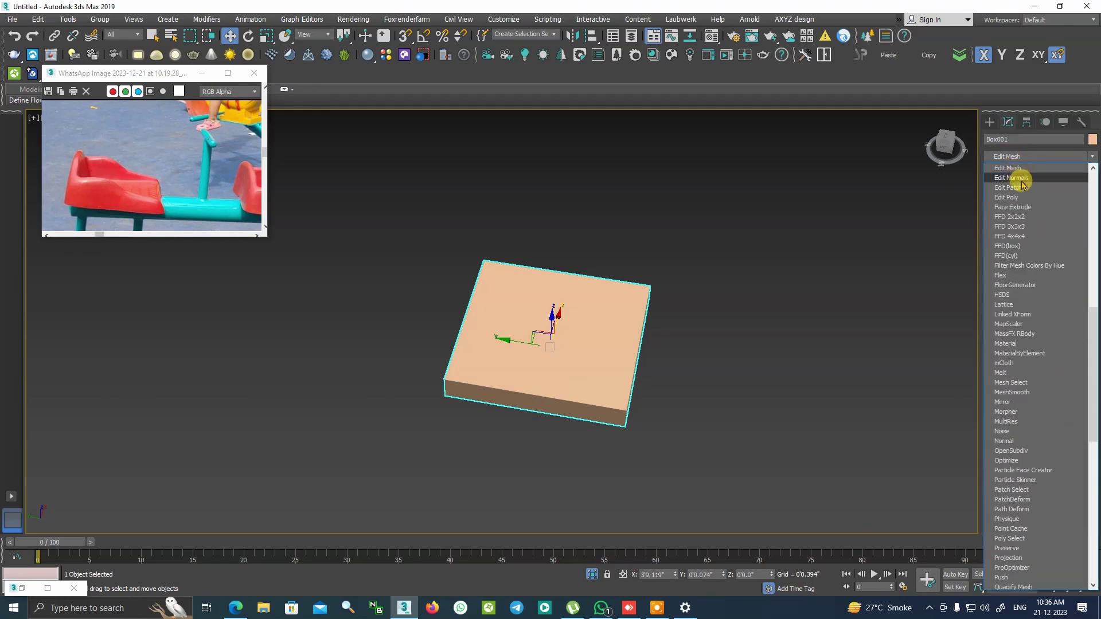
click(1022, 198)
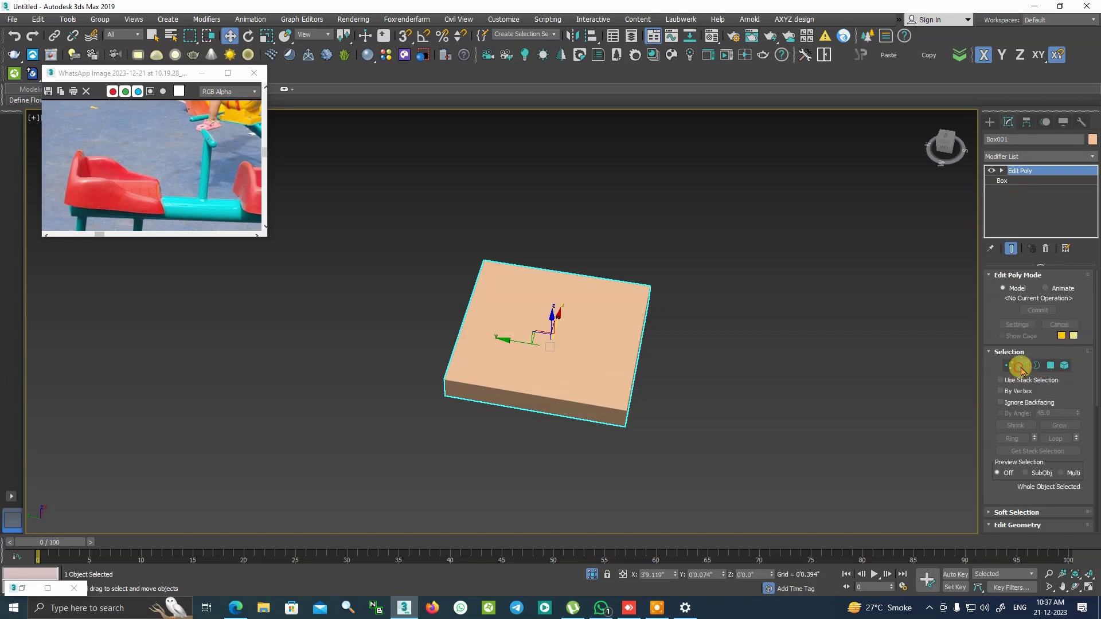
click(1023, 365)
click(640, 347)
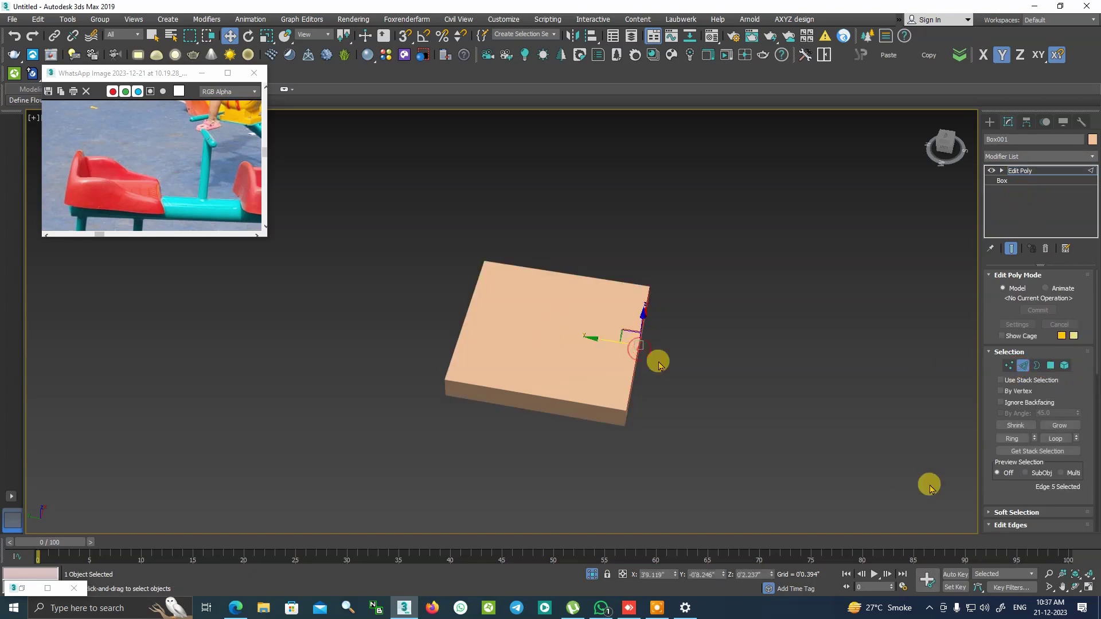
click(1012, 438)
right_click(541, 300)
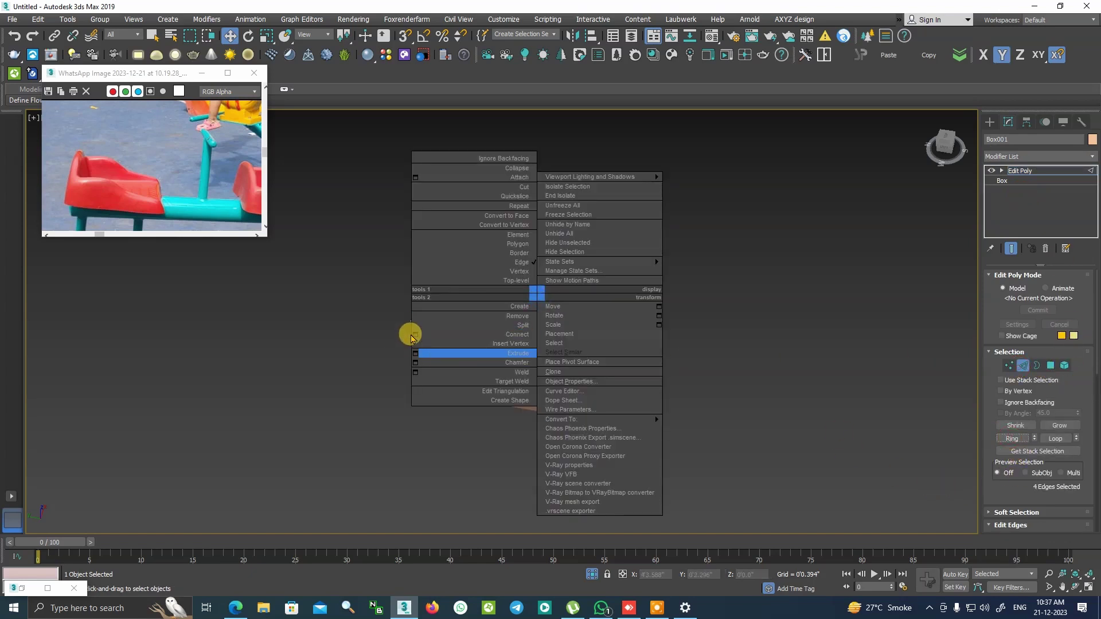
click(414, 351)
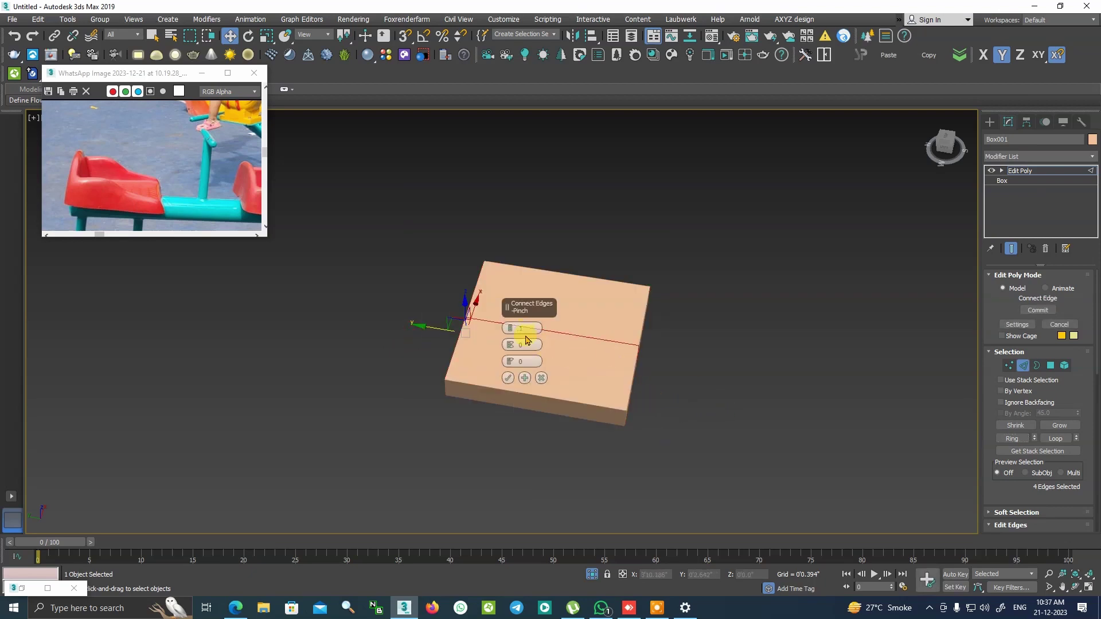
Keep a single connecting edge loop and slide it along X toward the box's right side
mouse_move(509, 330)
mouse_down()
mouse_move(509, 314)
mouse_move(512, 335)
mouse_up()
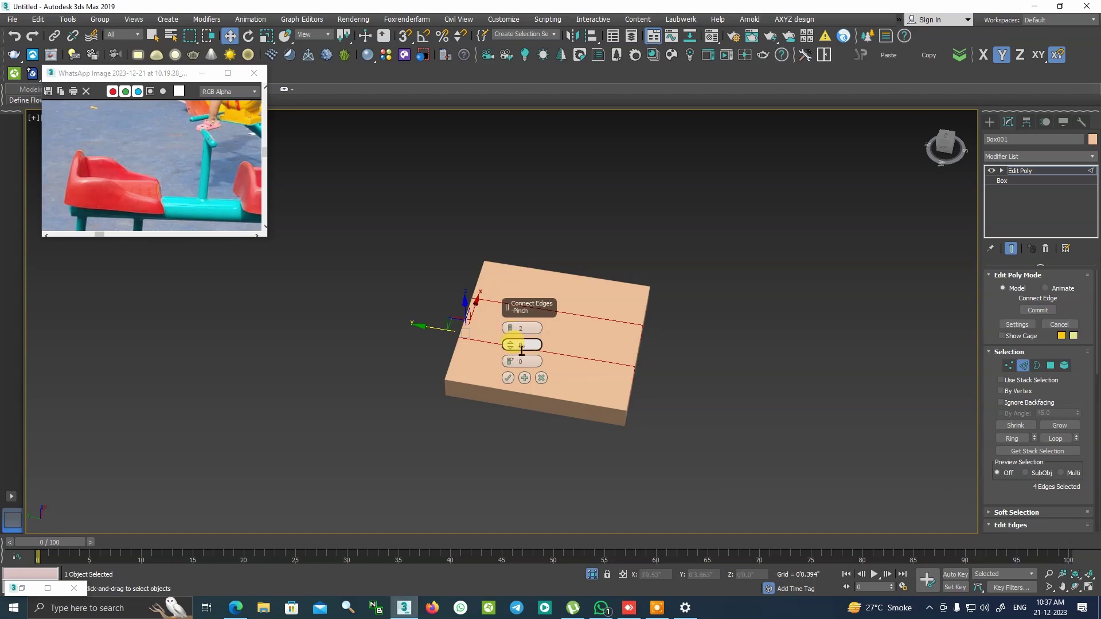
click(510, 333)
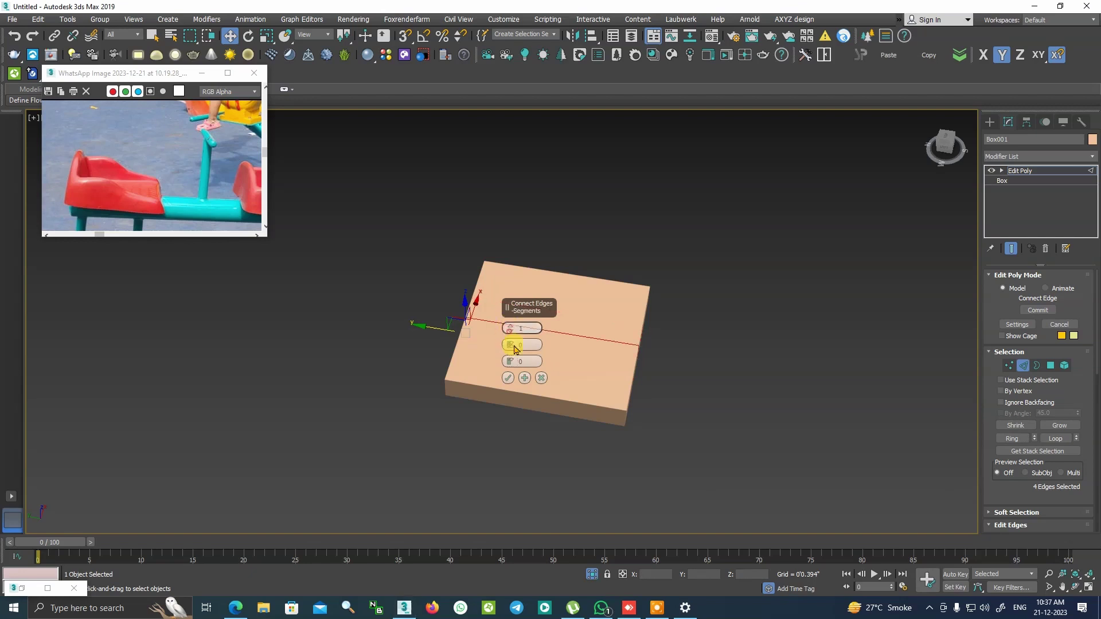
click(508, 378)
alt+middle_drag(560, 361, 613, 348)
key(F5)
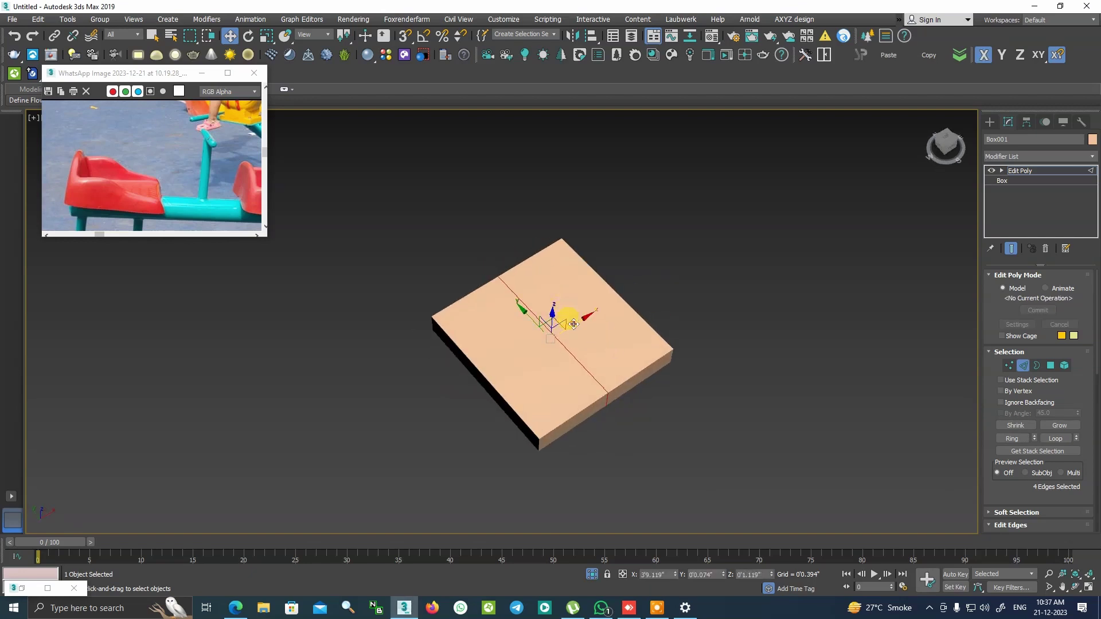
drag(573, 324, 637, 301)
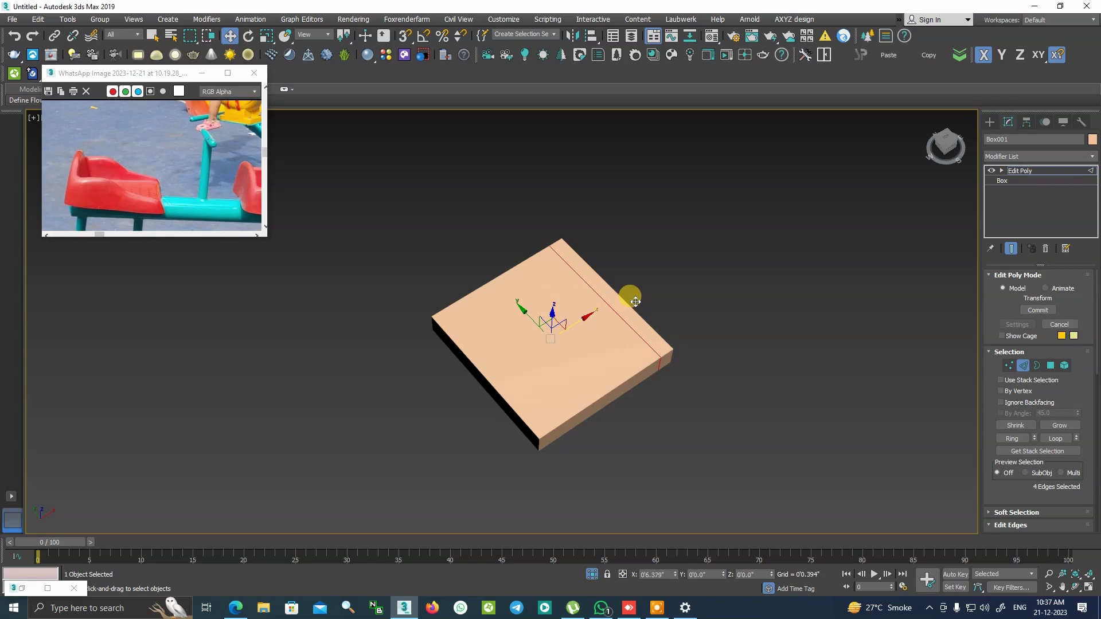
Connect the front edge ring with two edge loops pinched out toward the sides
alt+middle_drag(608, 380, 625, 374)
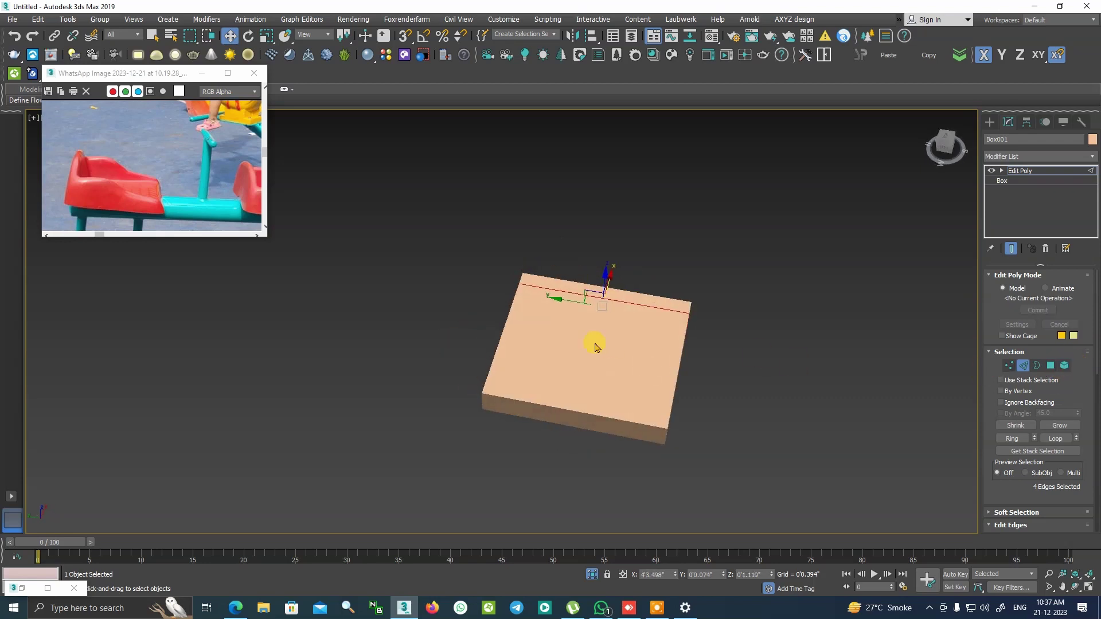
click(572, 407)
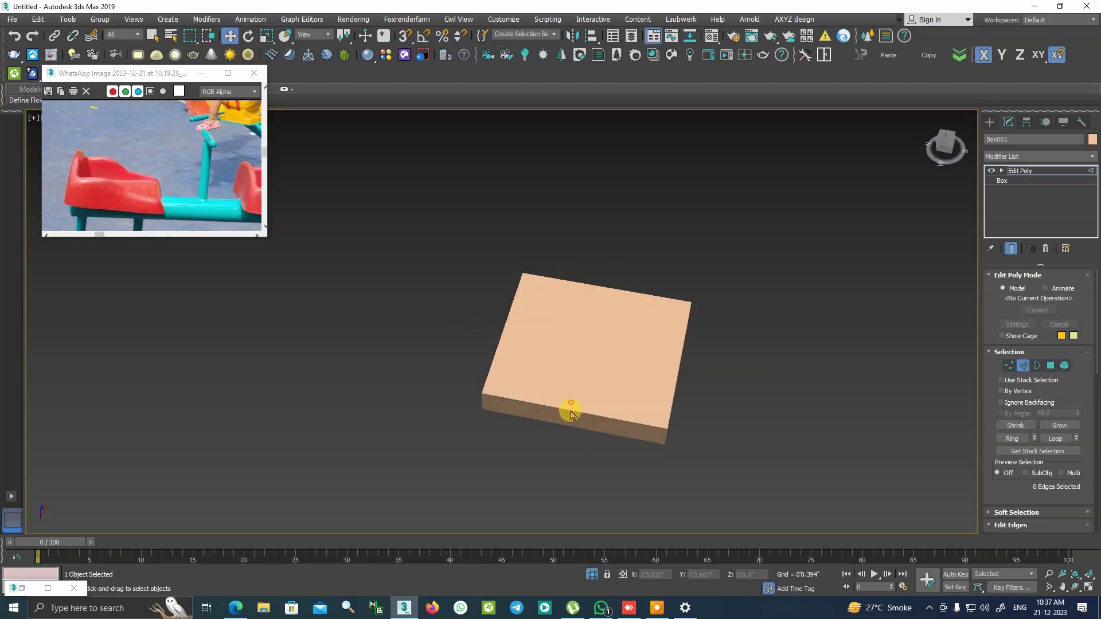
click(1004, 439)
right_click(602, 331)
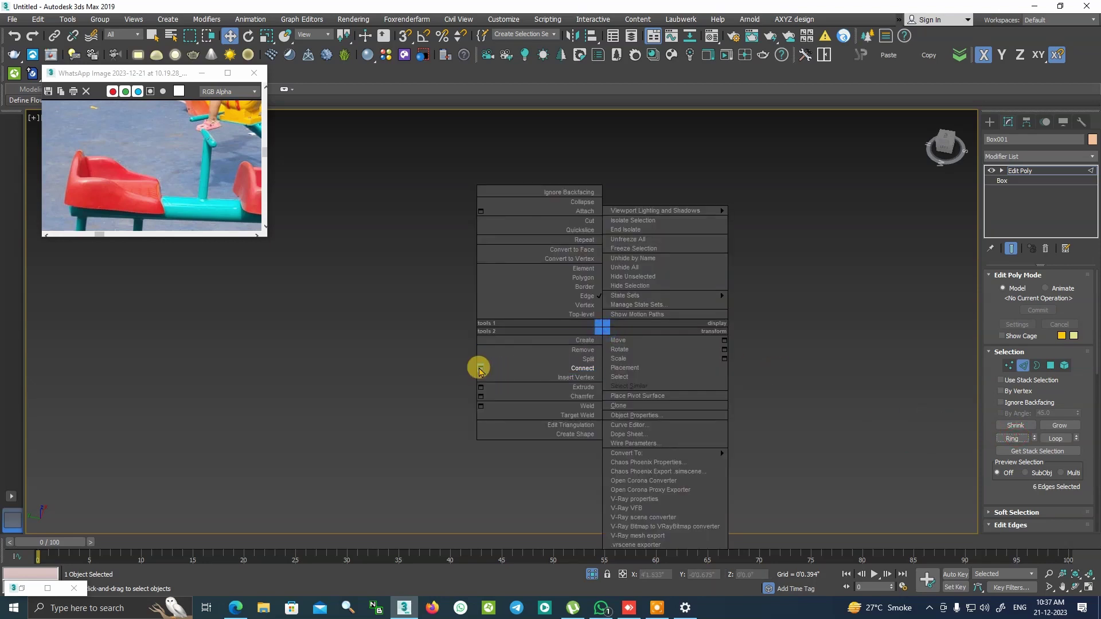
click(480, 369)
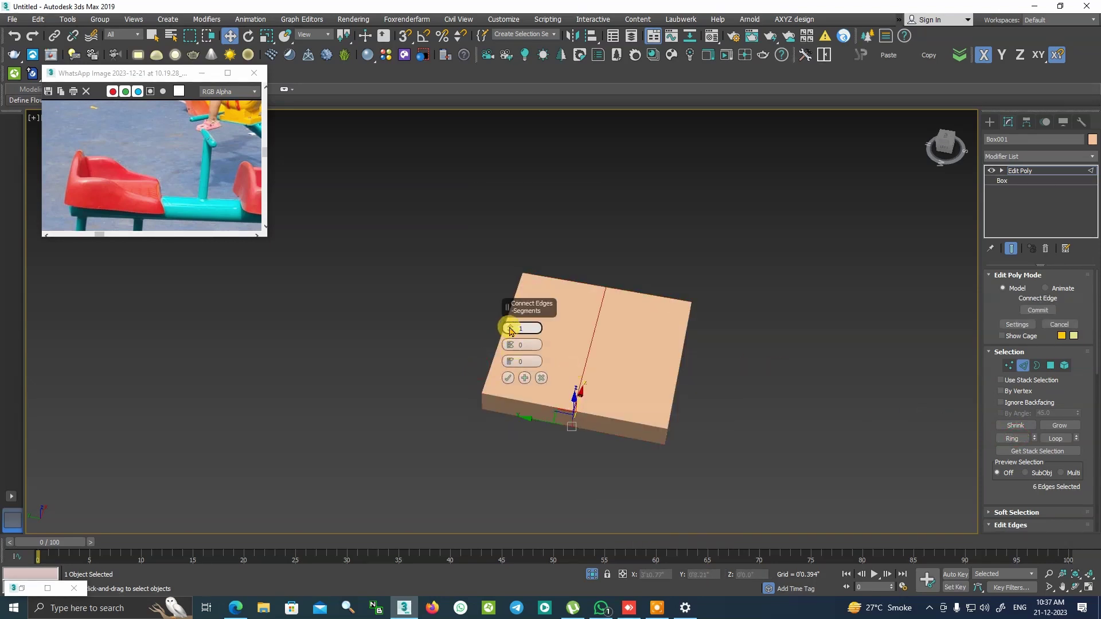
drag(511, 331, 506, 125)
click(509, 378)
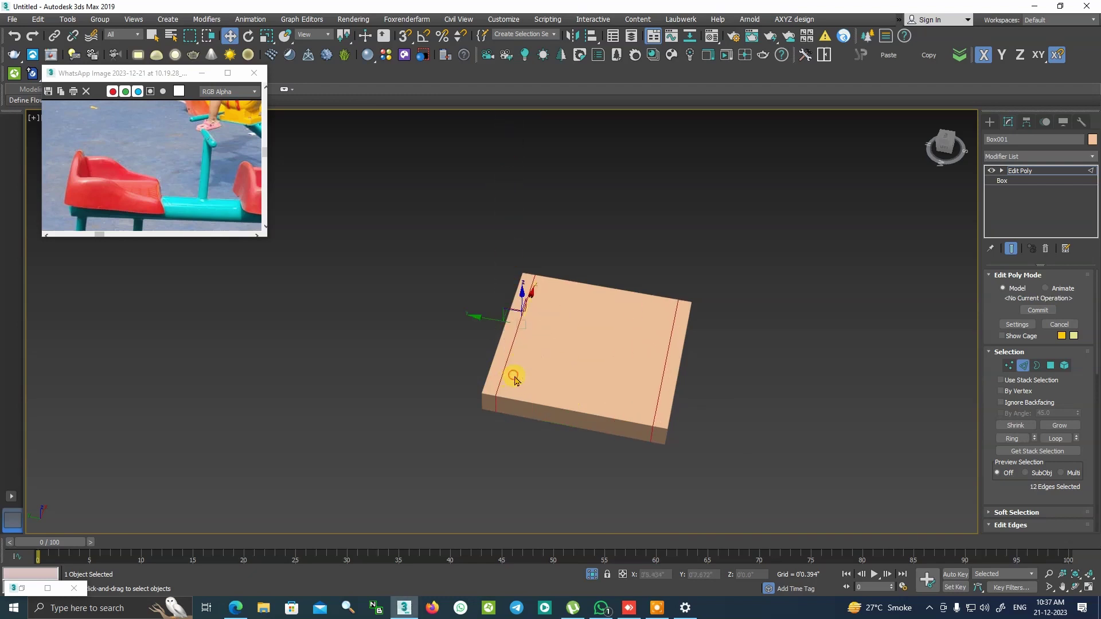
Review the new edge loops in wireframe and edged-faces display from above the box
mouse_move(769, 373)
alt+middle_down()
mouse_move(673, 352)
mouse_move(689, 352)
mouse_move(669, 369)
mouse_move(690, 383)
mouse_move(713, 376)
mouse_move(666, 388)
mouse_move(724, 389)
mouse_move(708, 398)
alt+middle_up()
key(F3)
click(711, 338)
key(F3)
key(F4)
key(4)
scroll(644, 357, up, 2)
alt+middle_drag(644, 356, 688, 383)
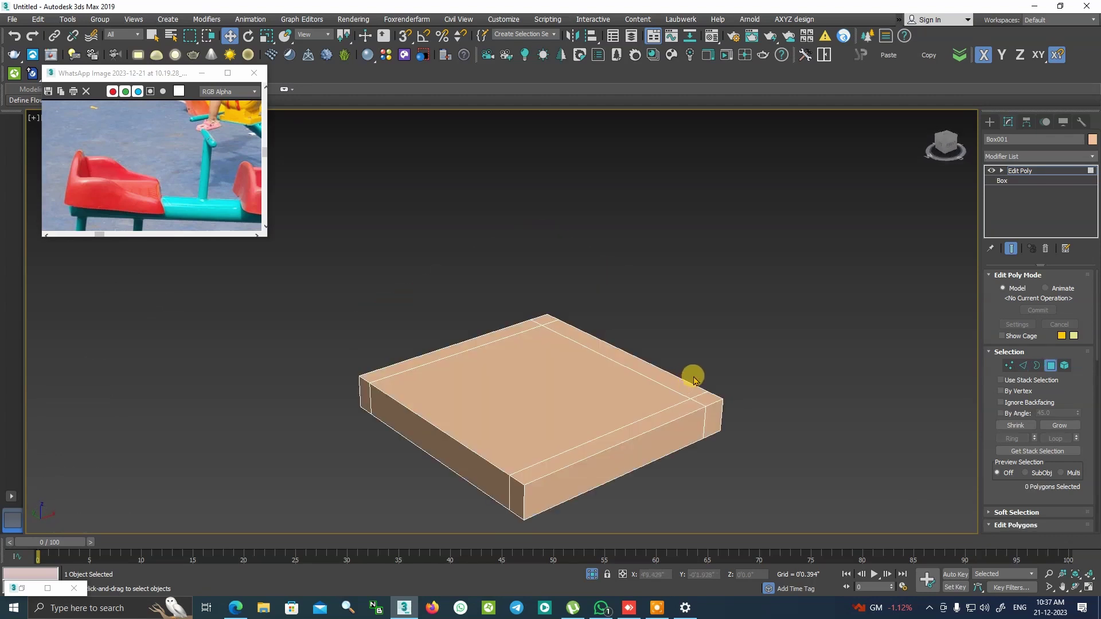
Extrude the five corner and border polygons on three sides up 0'4.111" into seat walls
click(705, 404)
ctrl+click(591, 348)
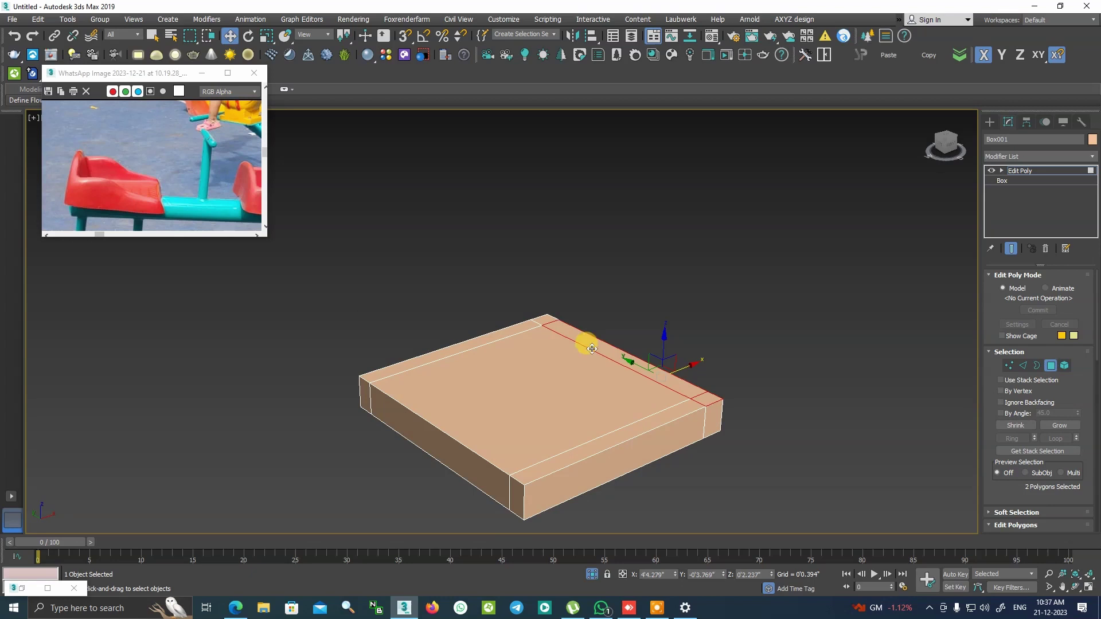
ctrl+click(542, 321)
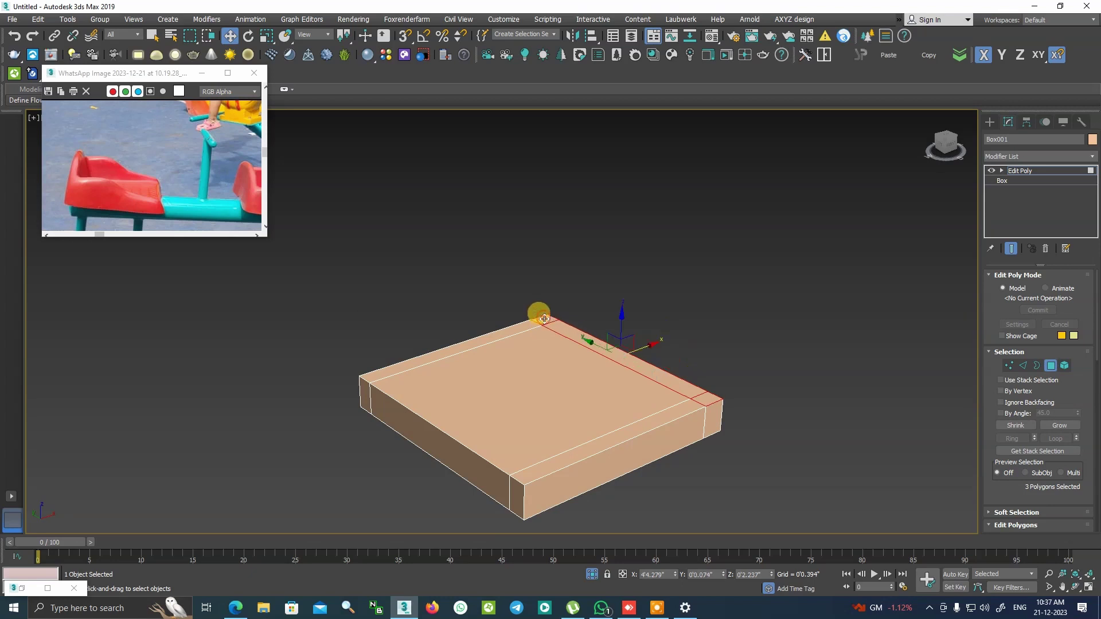
ctrl+click(488, 341)
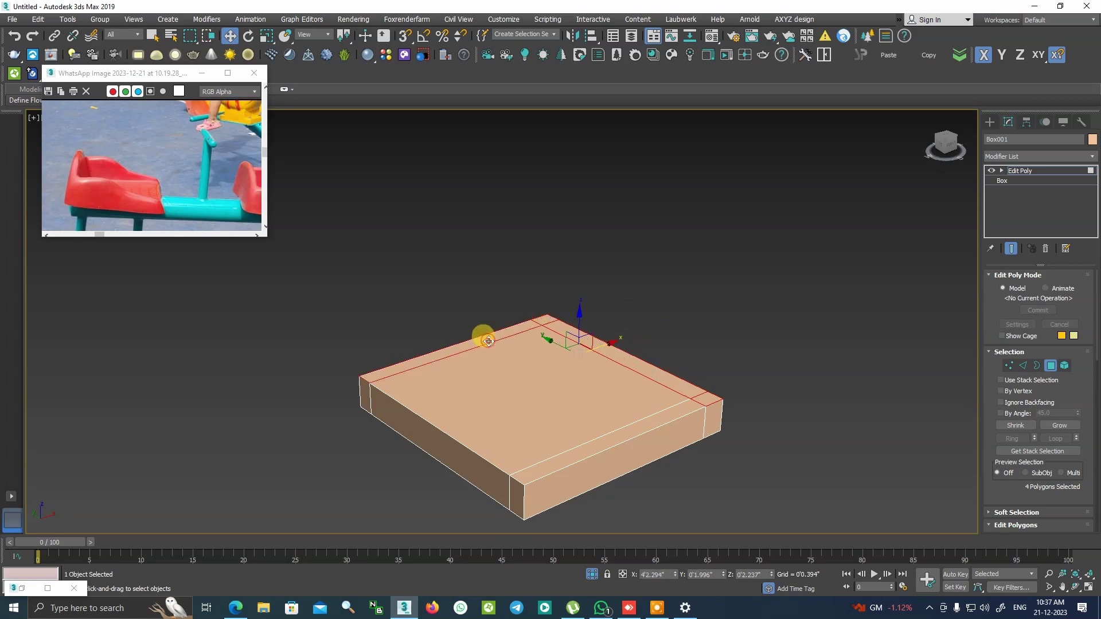
ctrl+click(606, 445)
mouse_move(491, 499)
alt+middle_down()
mouse_move(558, 511)
mouse_move(602, 486)
mouse_move(642, 385)
alt+middle_up()
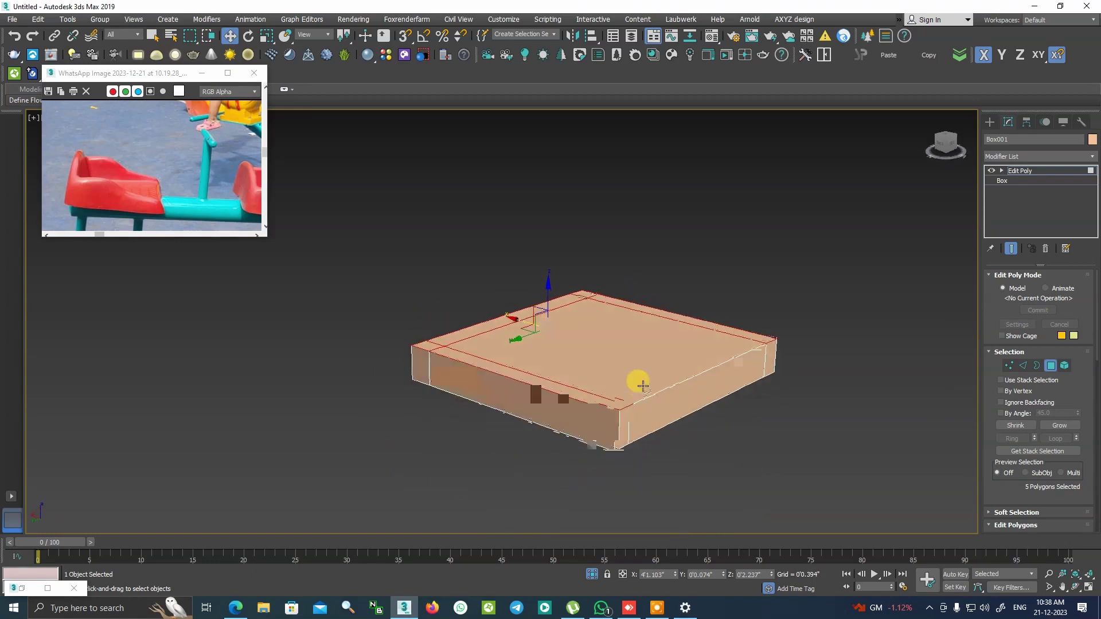
right_click(642, 386)
click(518, 388)
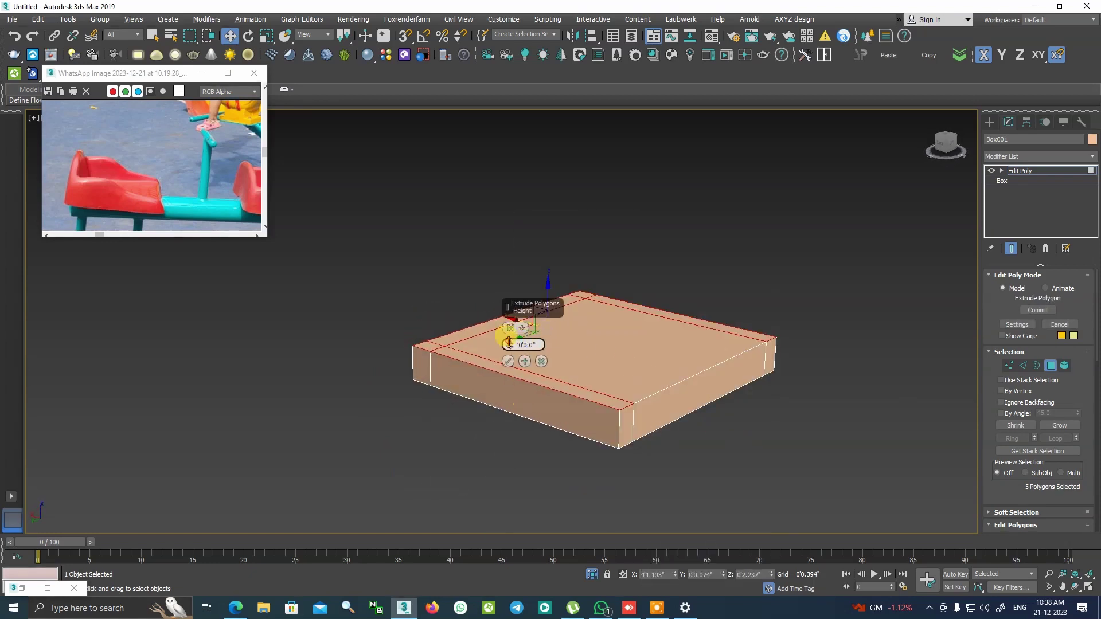
drag(509, 342, 628, 503)
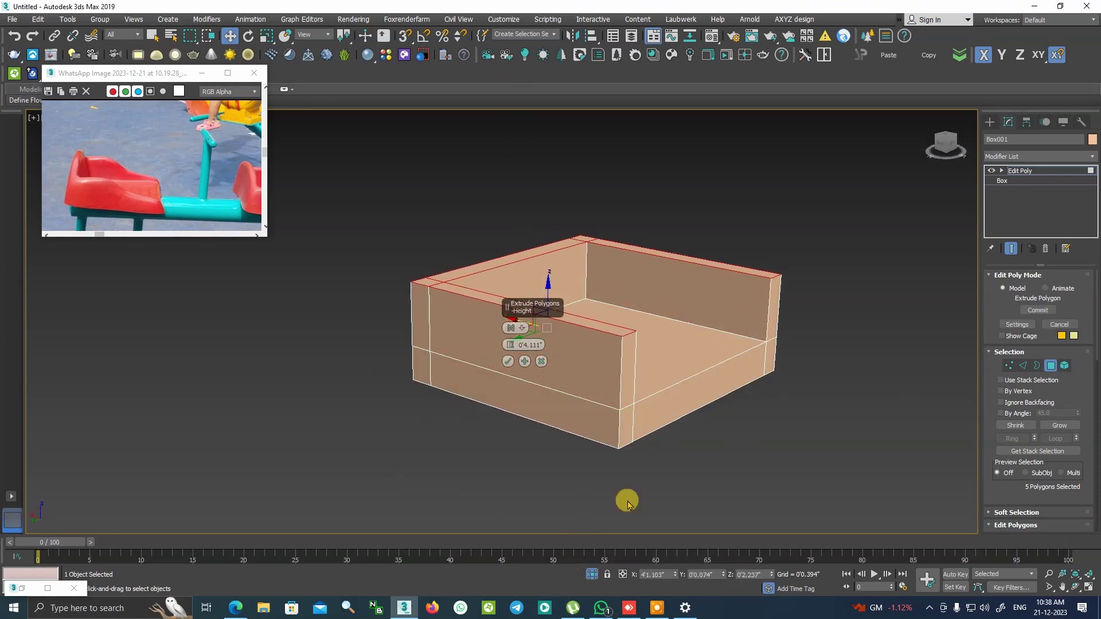
click(508, 361)
mouse_move(647, 369)
alt+middle_down()
mouse_move(560, 368)
mouse_move(552, 378)
mouse_move(589, 373)
mouse_move(573, 370)
alt+middle_up()
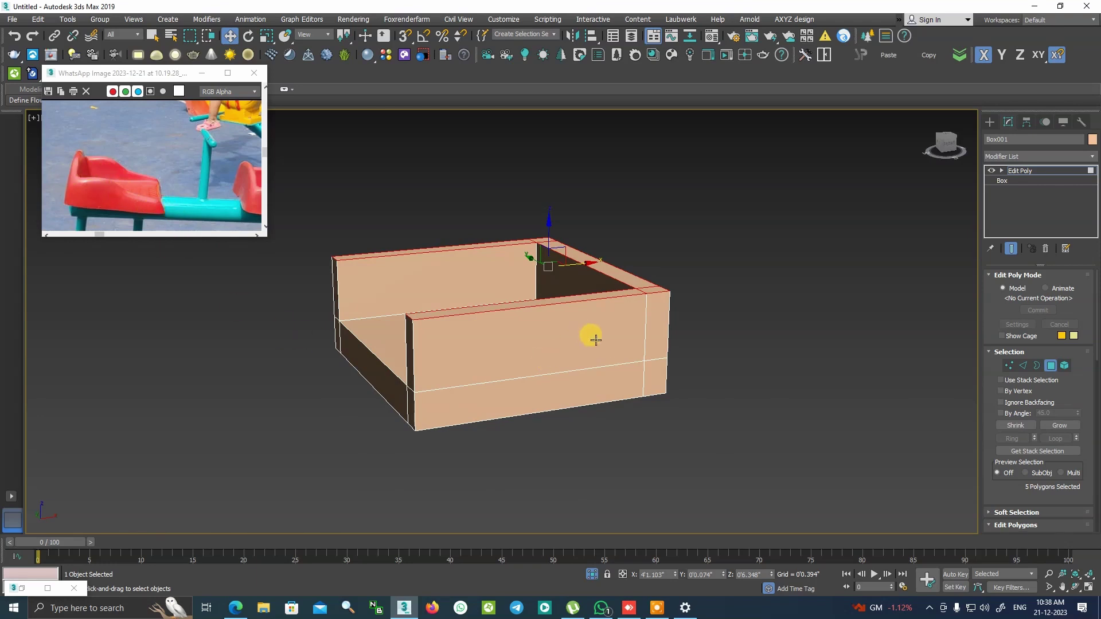
Bring up the second reference photo panned to the red seat, and orbit above the seat model
alt+middle_drag(595, 340, 614, 359)
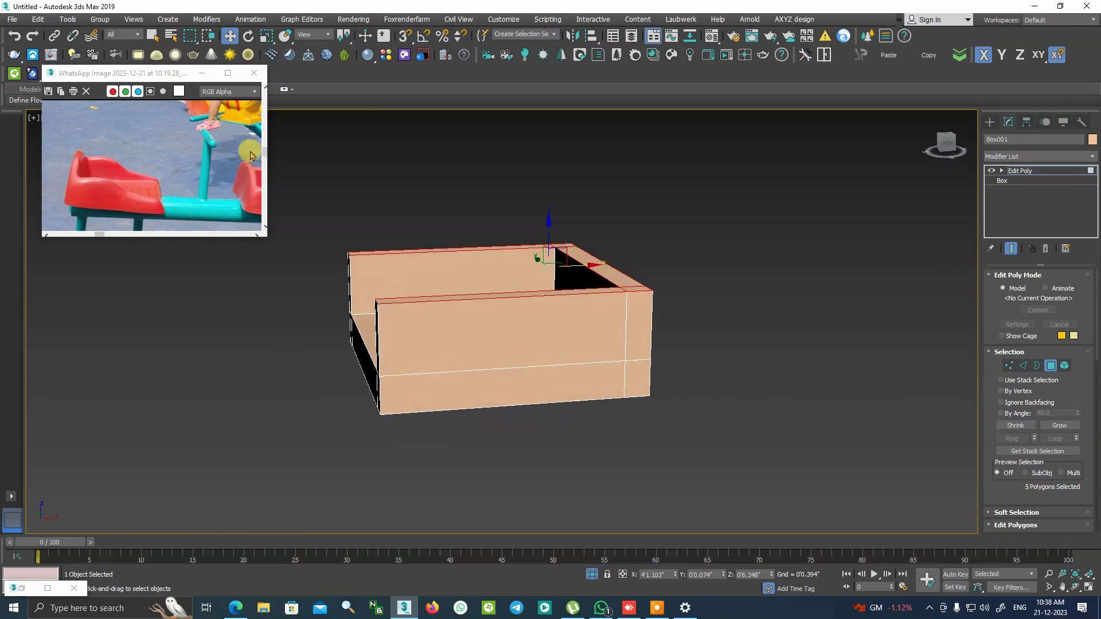
click(31, 591)
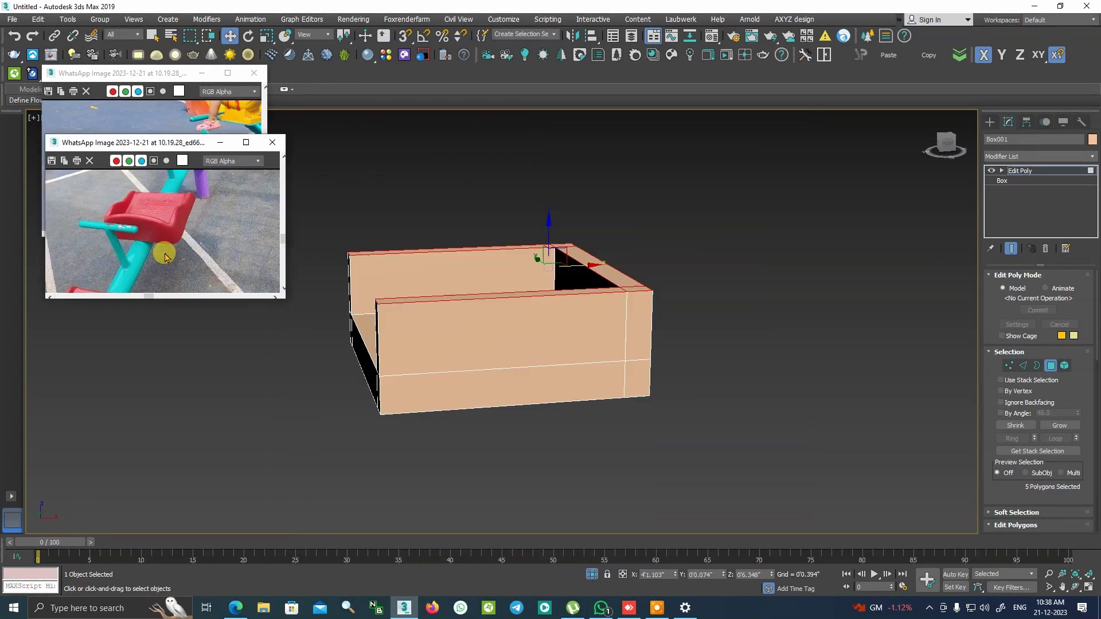
middle_drag(170, 230, 191, 225)
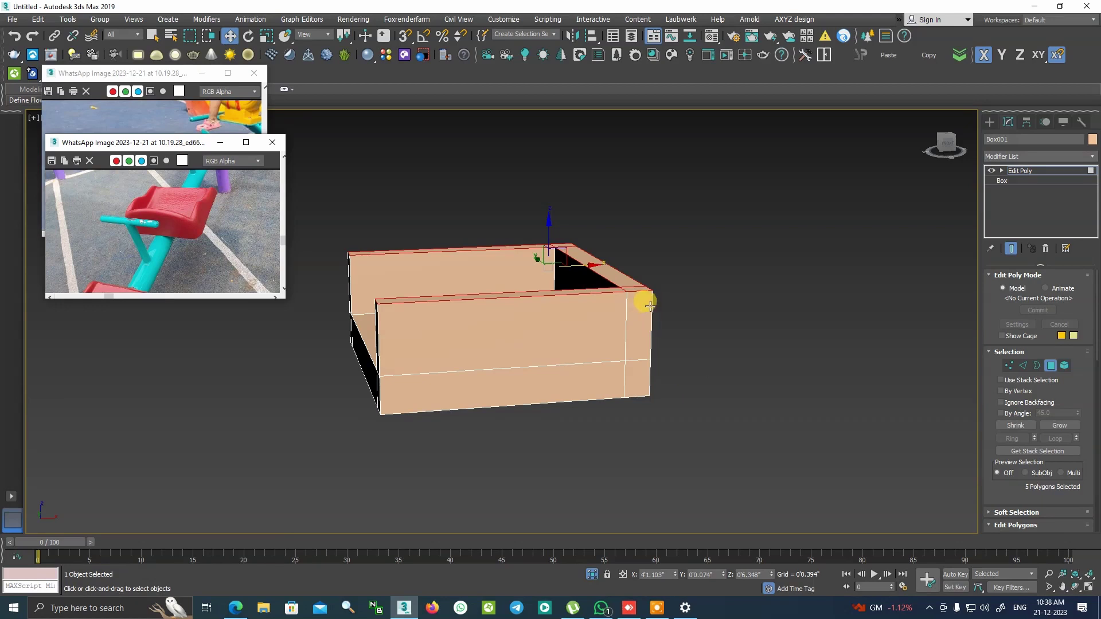
mouse_move(649, 306)
alt+middle_down()
mouse_move(560, 299)
mouse_move(753, 311)
mouse_move(727, 308)
mouse_move(688, 368)
mouse_move(691, 347)
alt+middle_up()
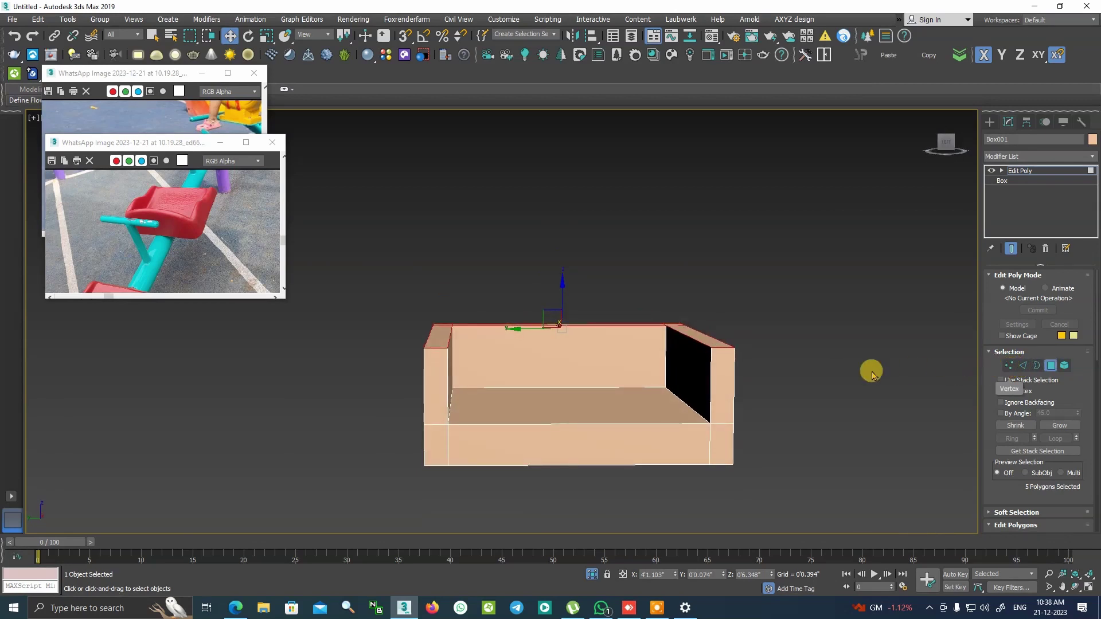
mouse_move(872, 373)
alt+middle_down()
mouse_move(759, 363)
mouse_move(737, 374)
mouse_move(808, 375)
alt+middle_up()
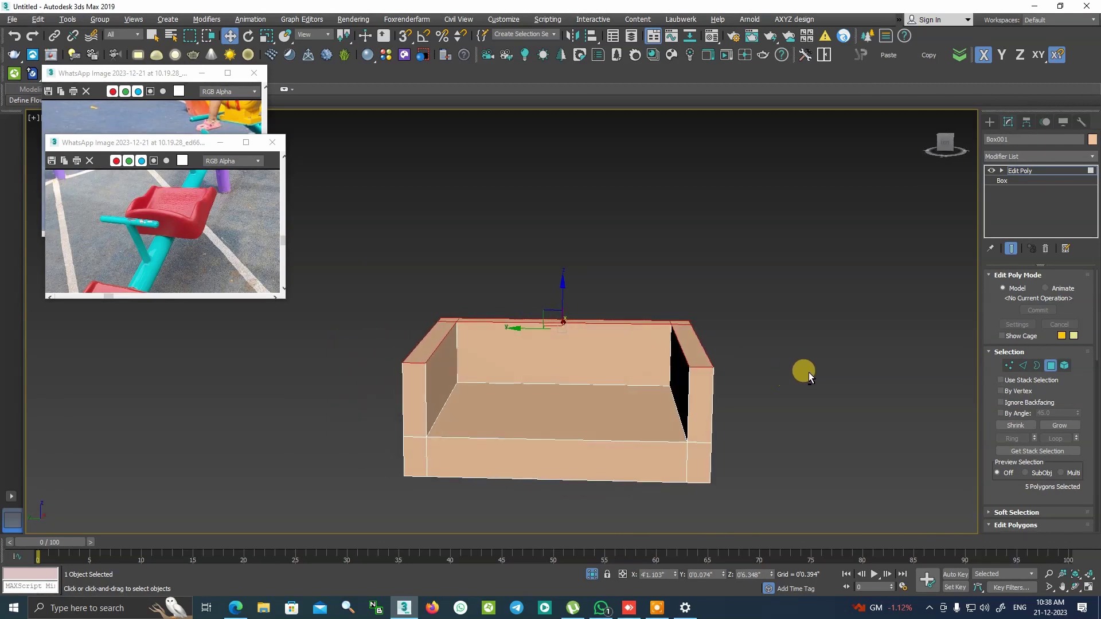
Connect the top back edge ring with 3 segments and pinch 0, cutting three loops across the seat
click(1023, 366)
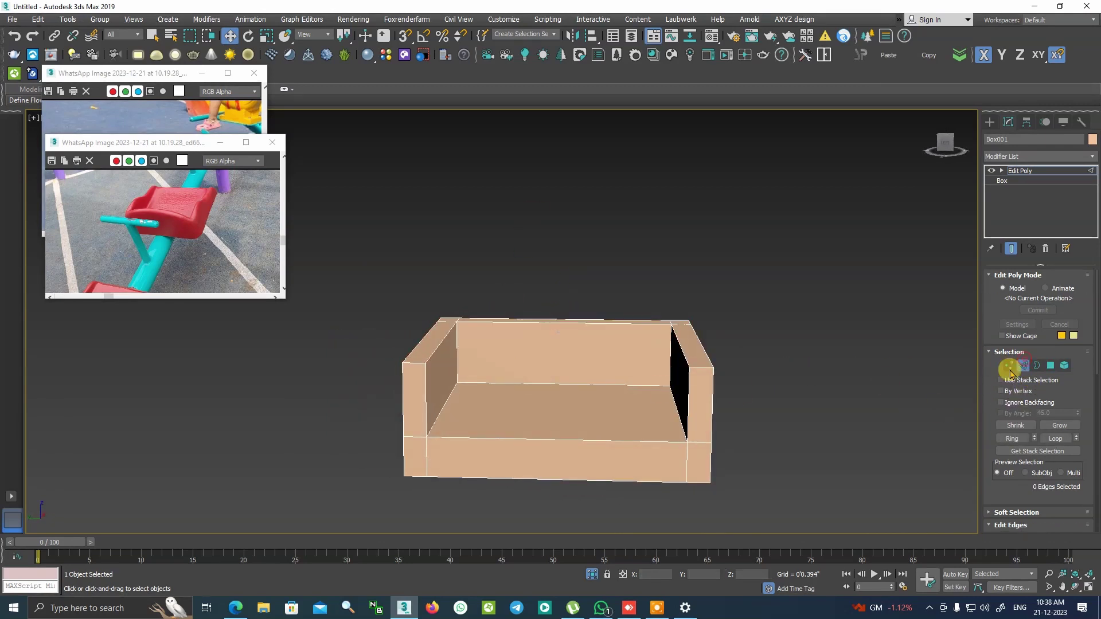
click(593, 322)
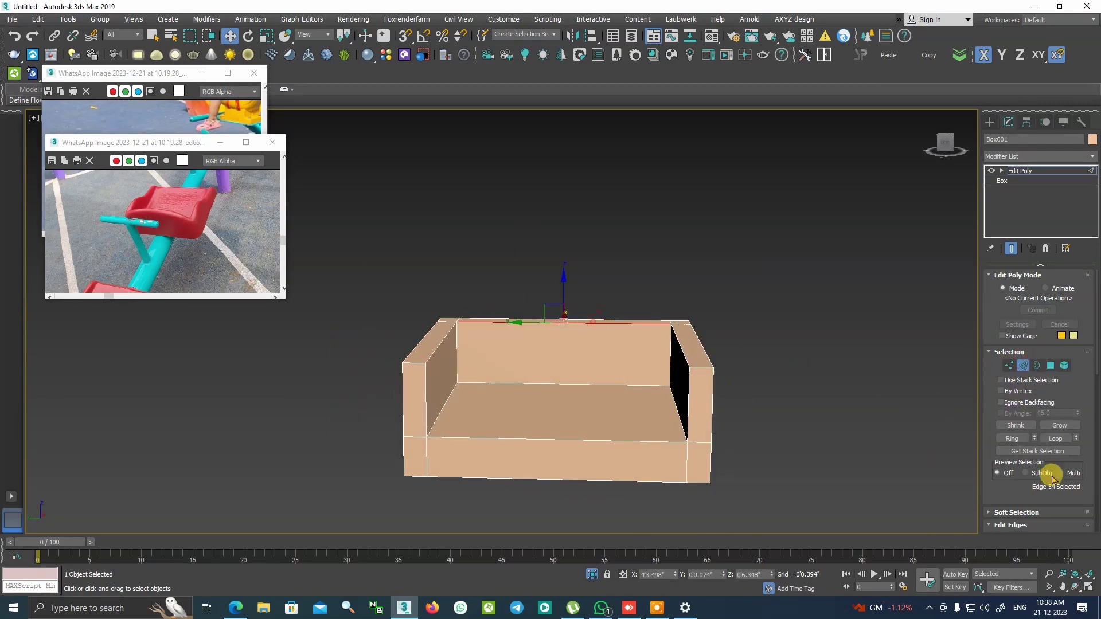
click(1012, 439)
right_click(625, 347)
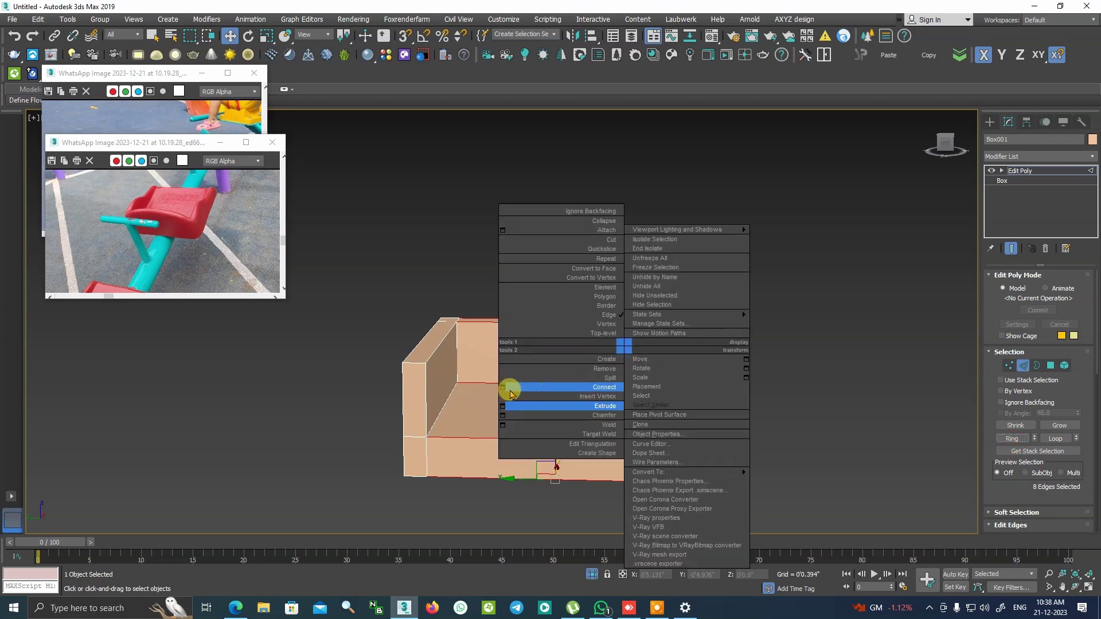
click(502, 388)
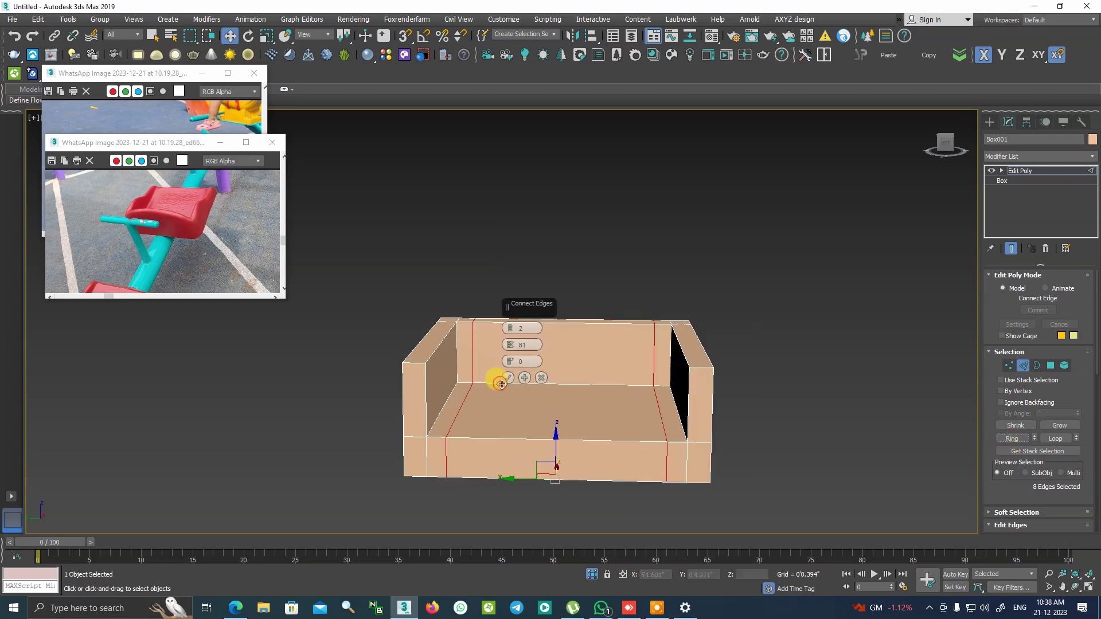
right_click(521, 343)
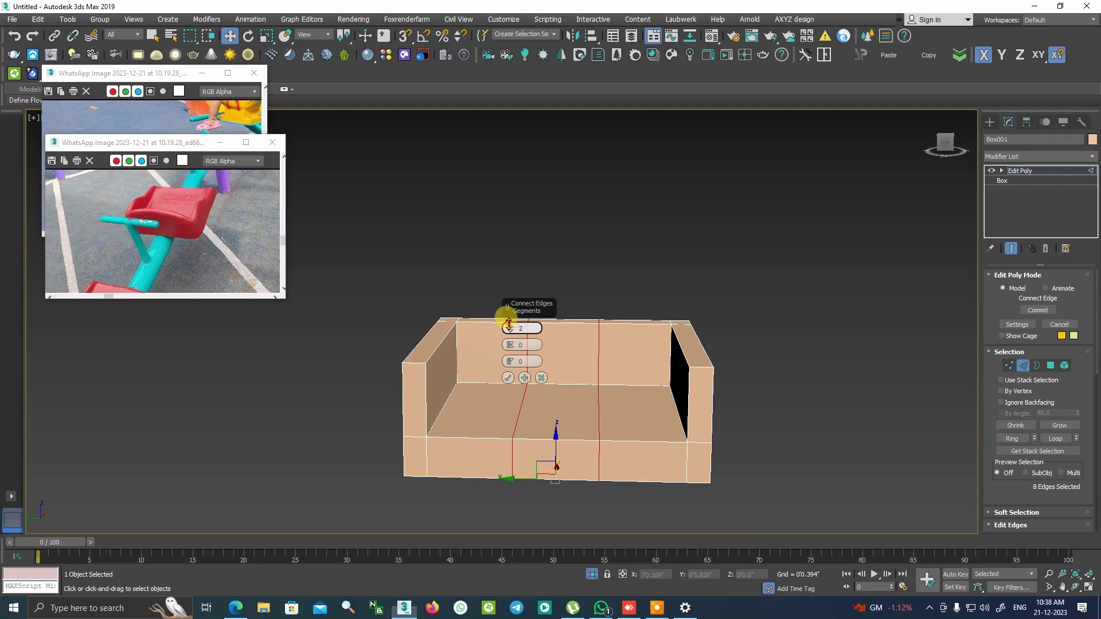
click(508, 325)
click(508, 378)
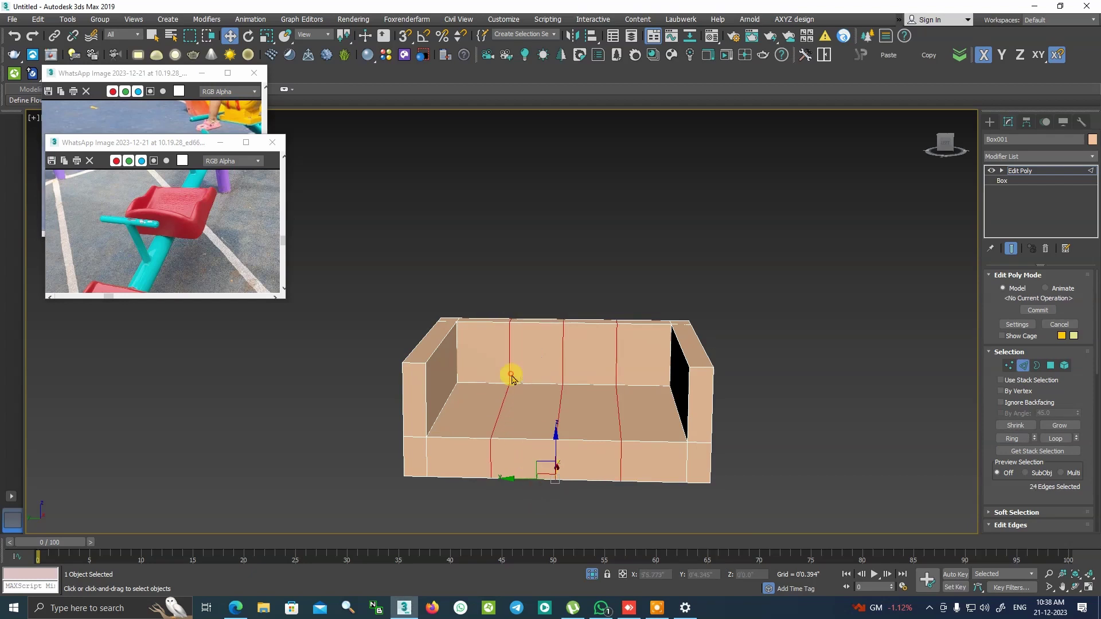
alt+middle_drag(793, 467, 569, 454)
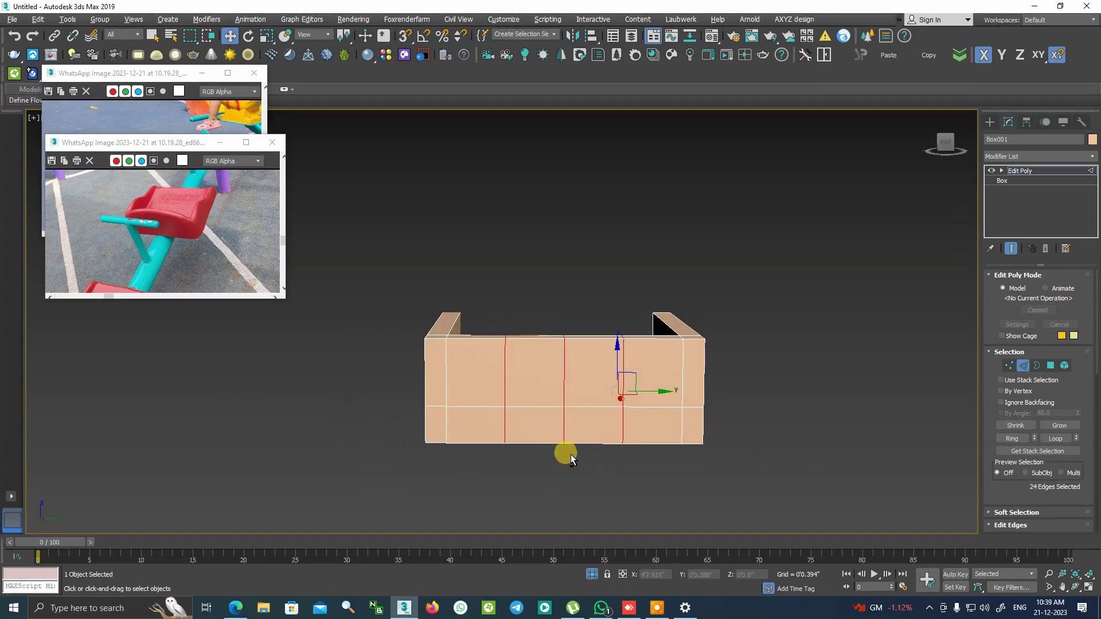
click(1008, 365)
Raise the two top-middle backrest vertices along Z into a peak
alt+middle_drag(640, 350, 593, 334)
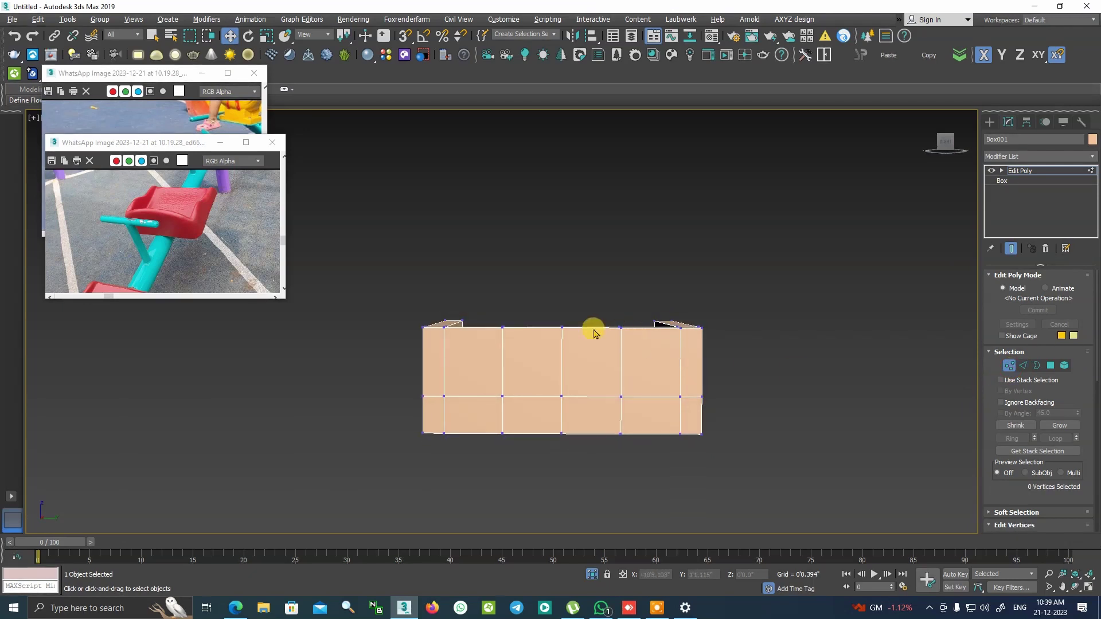
drag(539, 304, 567, 354)
drag(560, 296, 552, 275)
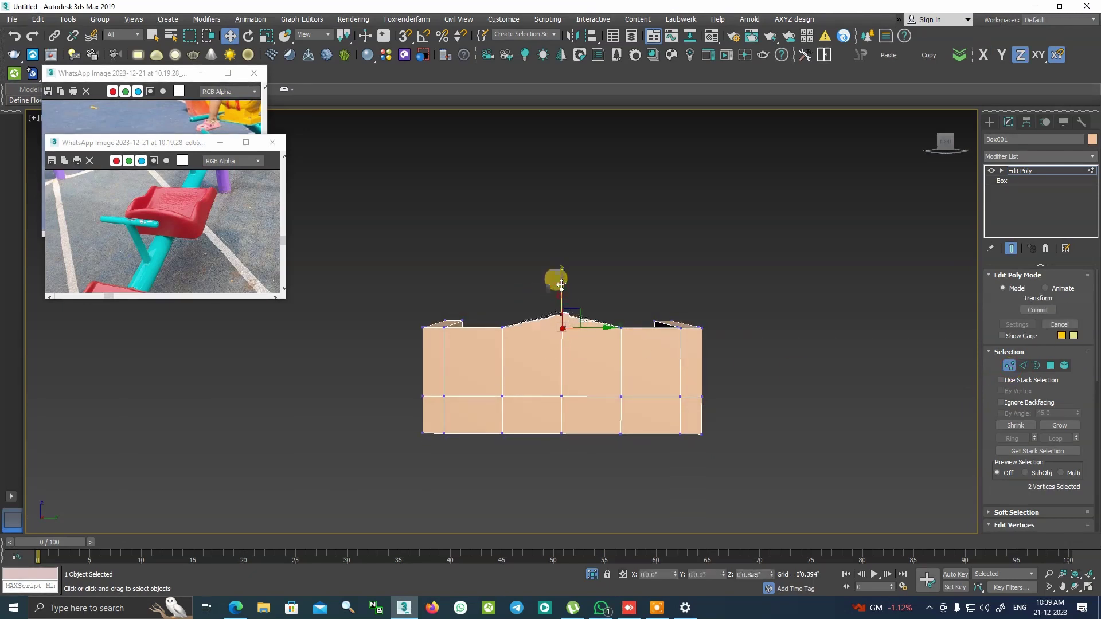
ctrl+drag(496, 299, 633, 367)
drag(563, 286, 560, 258)
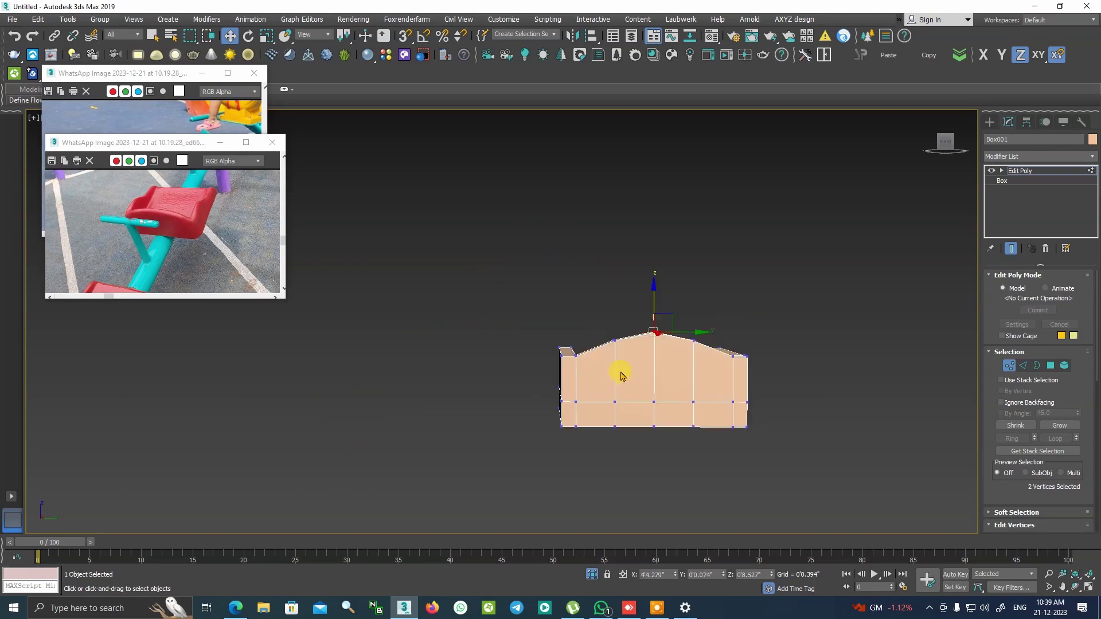
Lift the remaining backrest top vertices slightly to round the arched back
alt+middle_drag(560, 258, 523, 338)
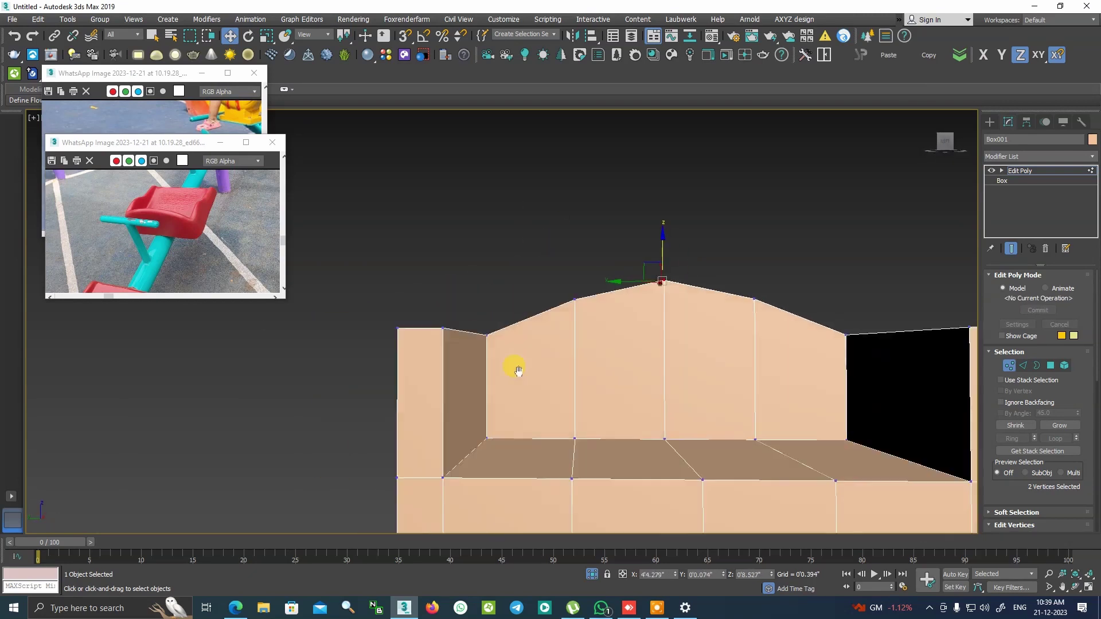
ctrl+click(488, 367)
scroll(744, 368, down, 3)
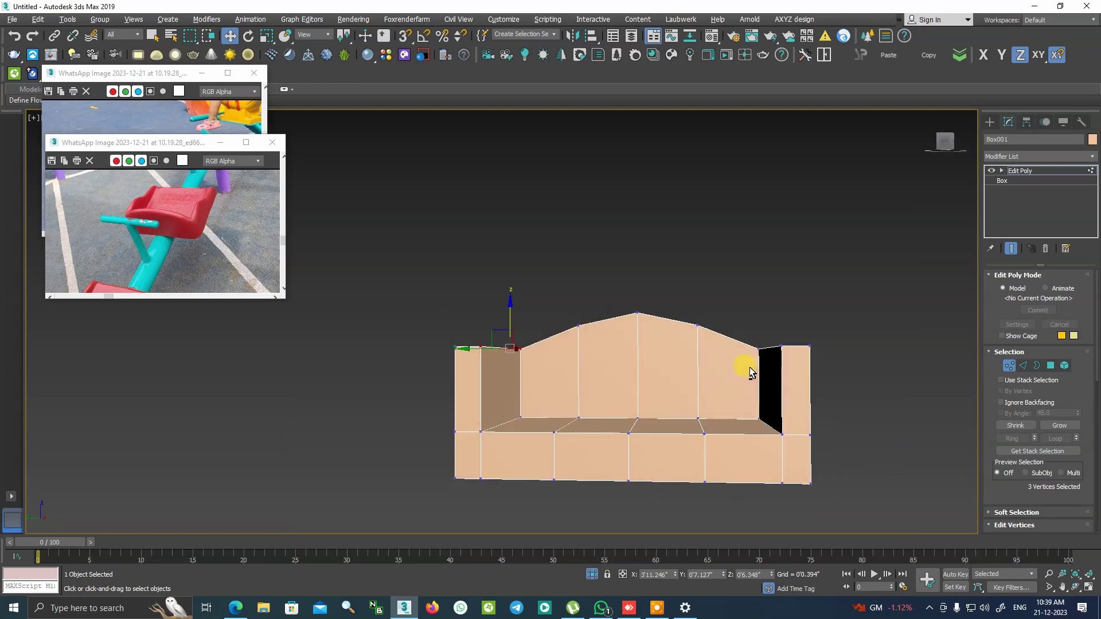
alt+middle_drag(744, 369, 768, 349)
ctrl+drag(754, 319, 765, 401)
alt+middle_drag(766, 401, 627, 327)
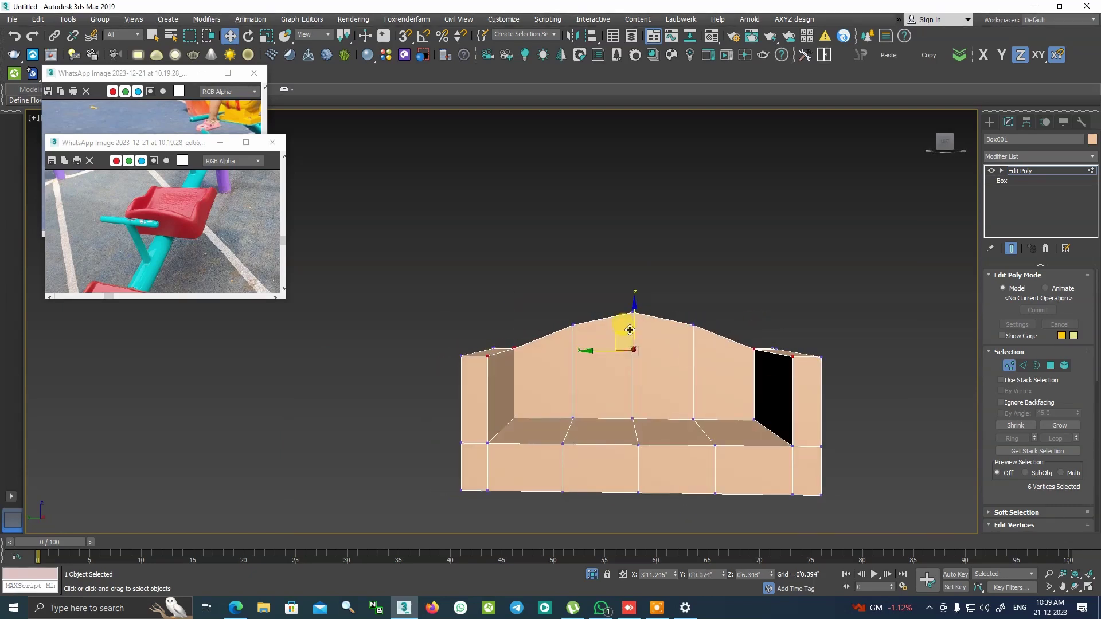
drag(632, 331, 632, 324)
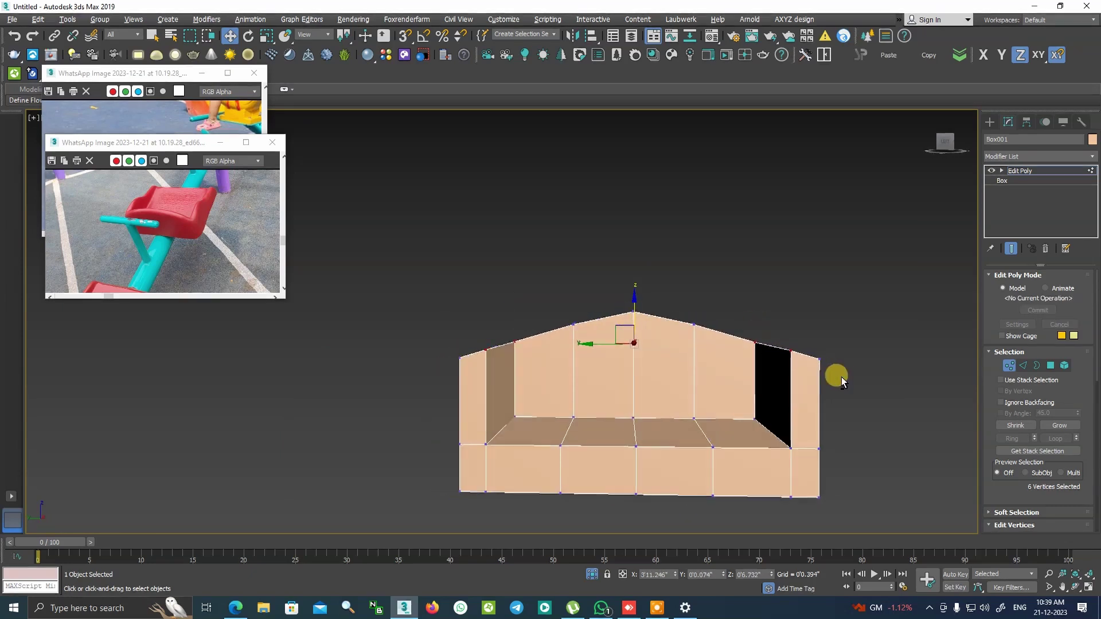
mouse_move(835, 373)
alt+middle_down()
mouse_move(682, 381)
mouse_move(610, 258)
mouse_move(635, 337)
mouse_move(644, 265)
mouse_move(729, 386)
mouse_move(806, 419)
mouse_move(769, 426)
alt+middle_up()
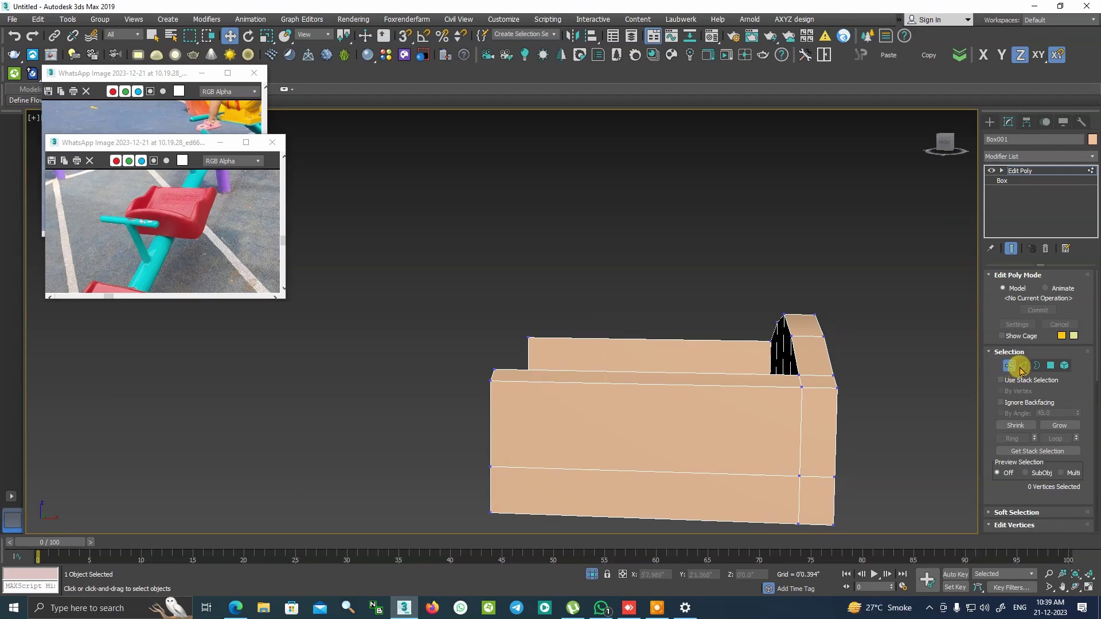
Ring-select a top edge and Connect it with 3 new edge loops across the box's depth
click(1023, 365)
click(657, 384)
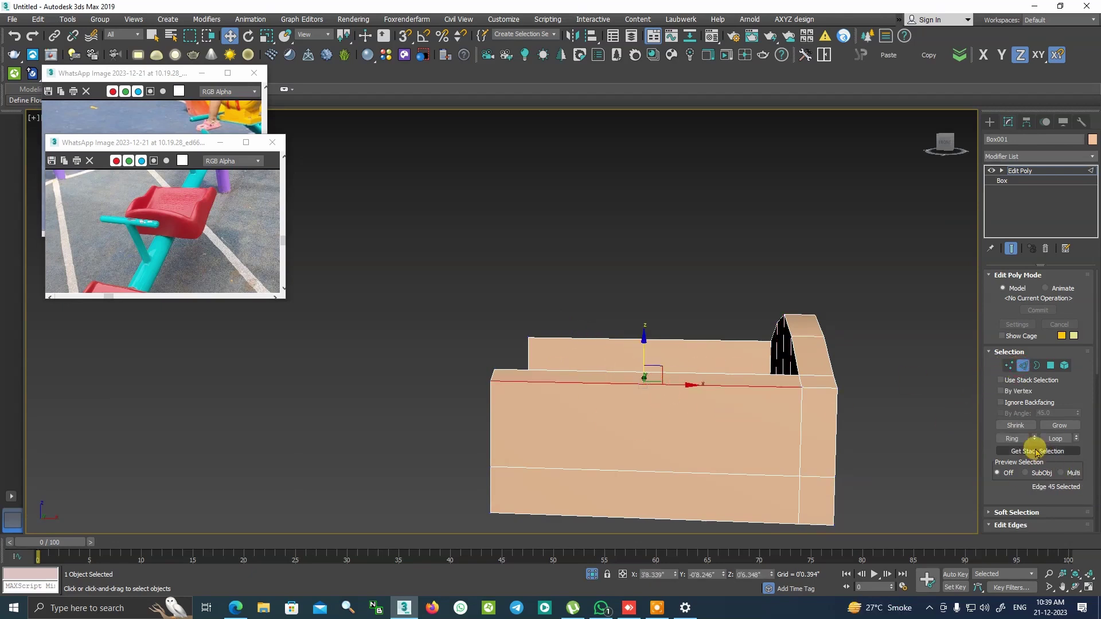
click(1012, 438)
right_click(631, 323)
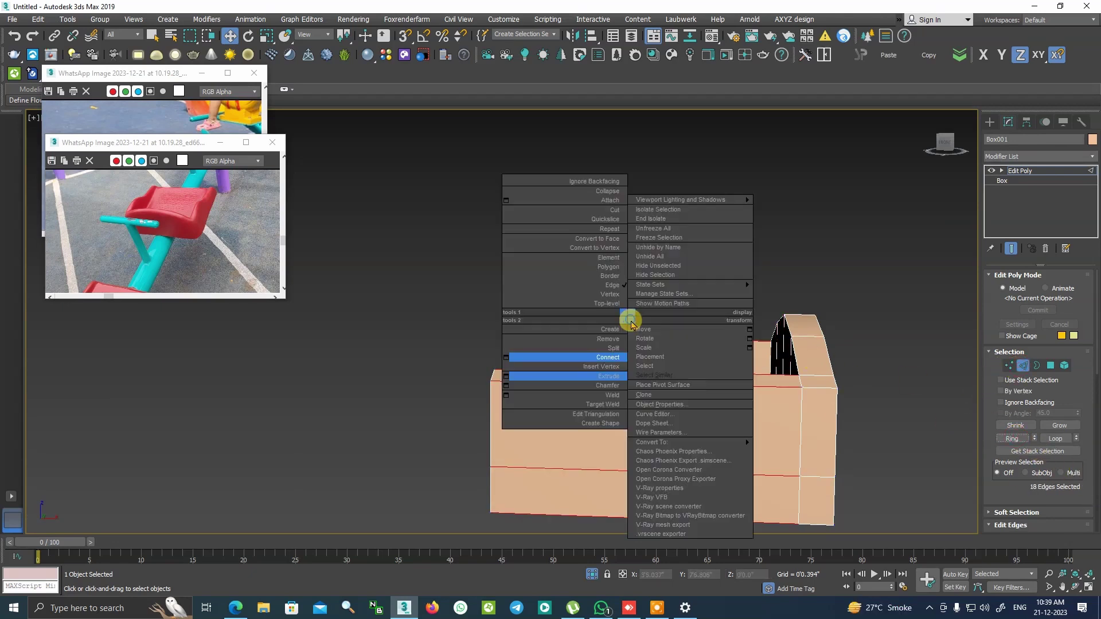
click(506, 357)
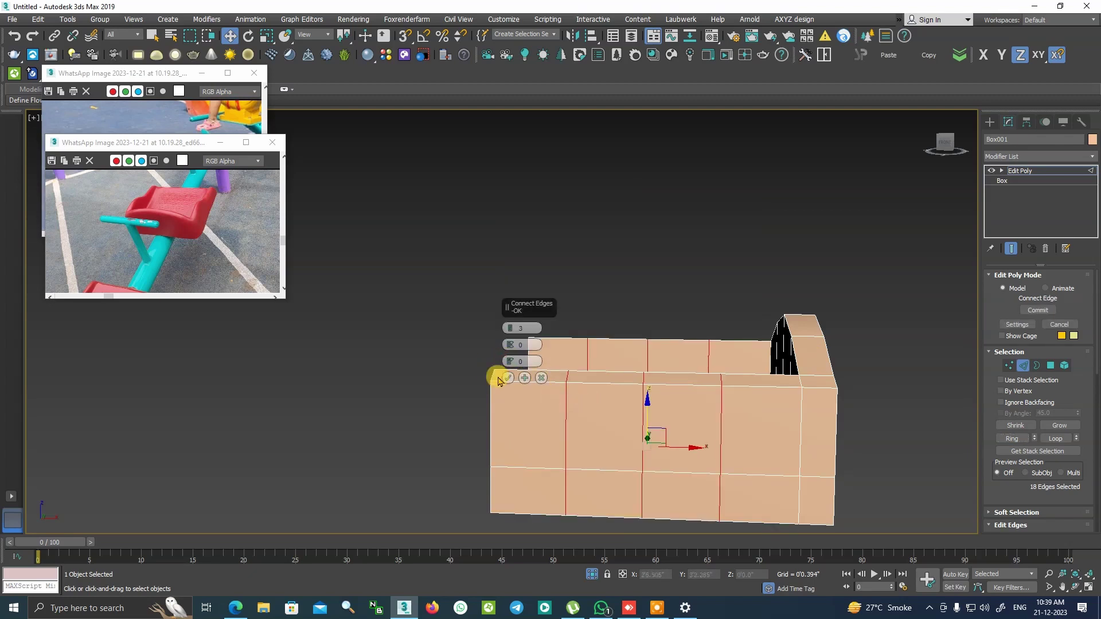
click(507, 378)
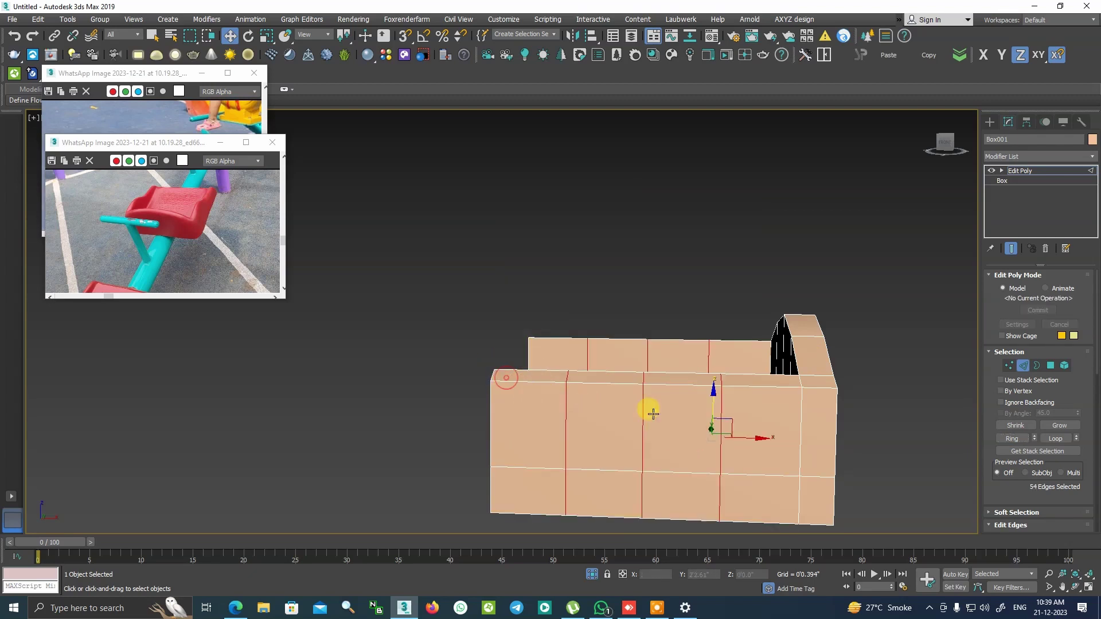
click(1009, 366)
In a wireframe side view, lower the front column of top vertices
key(f)
key(t)
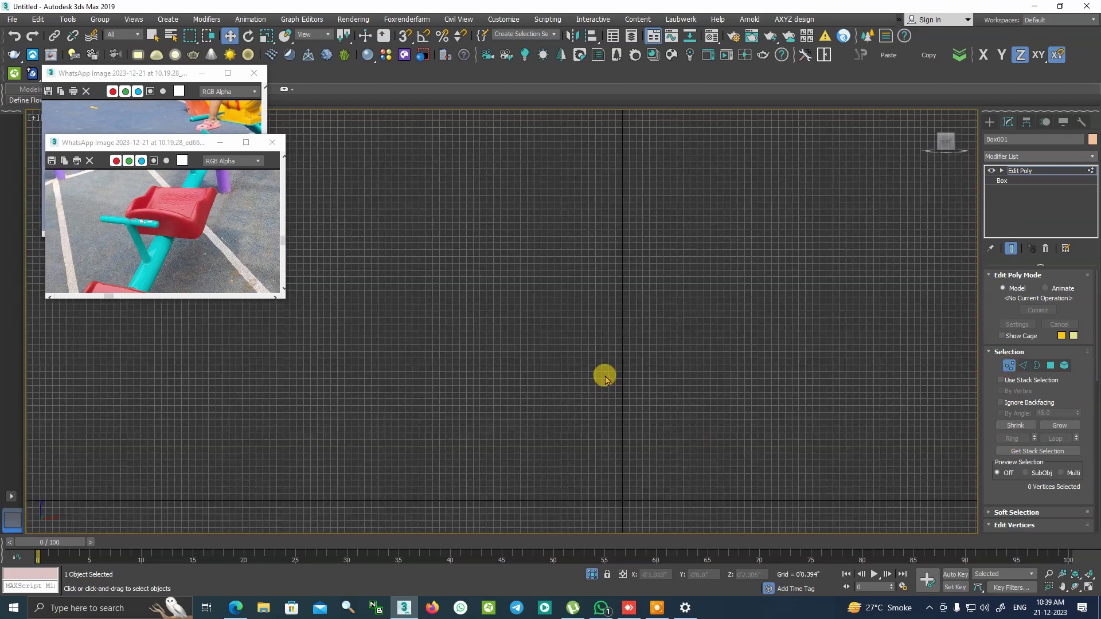
key(f)
drag(489, 322, 542, 355)
drag(517, 312, 563, 315)
click(589, 335)
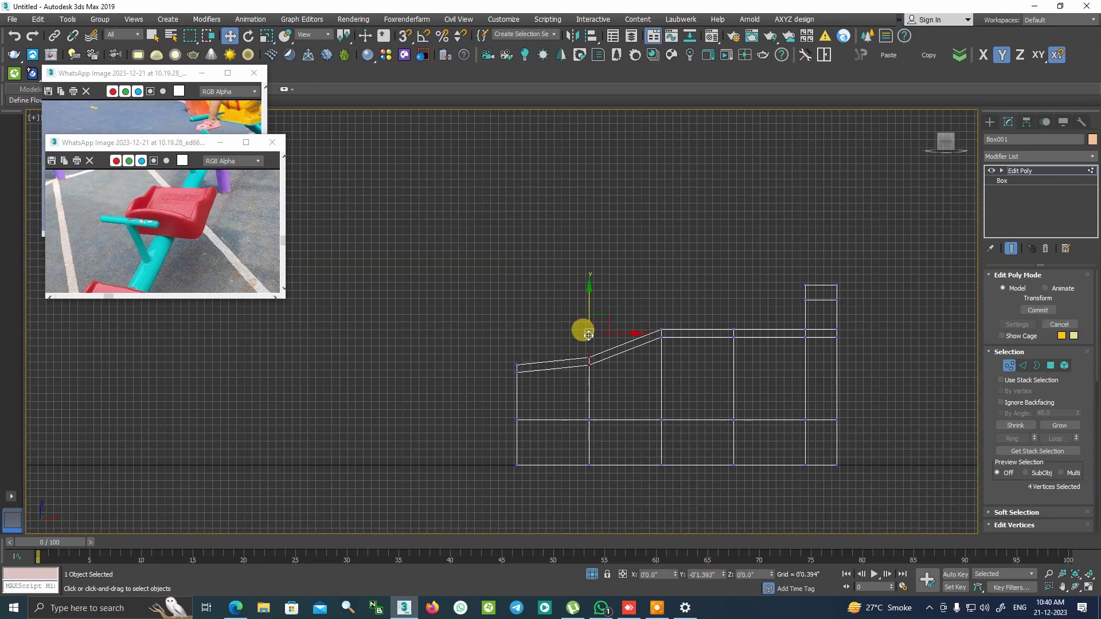
mouse_move(536, 395)
mouse_down()
mouse_move(503, 330)
mouse_move(520, 349)
mouse_up()
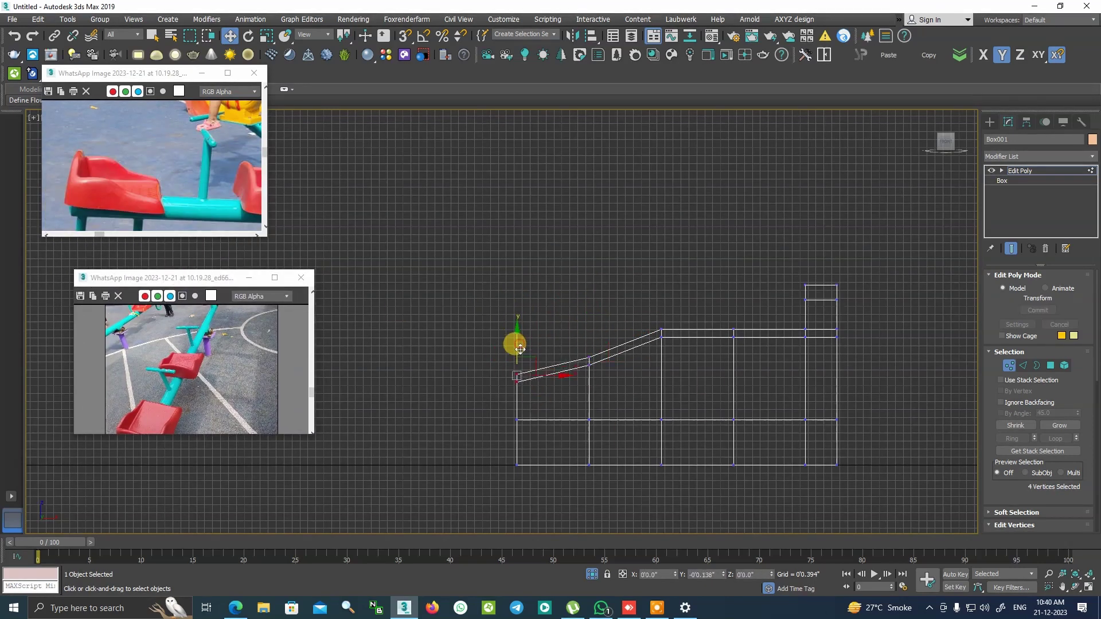
Adjust the second, third and fourth vertex columns so the top rises toward the back
mouse_move(592, 347)
mouse_down()
mouse_move(592, 319)
mouse_move(683, 334)
mouse_move(659, 298)
mouse_up()
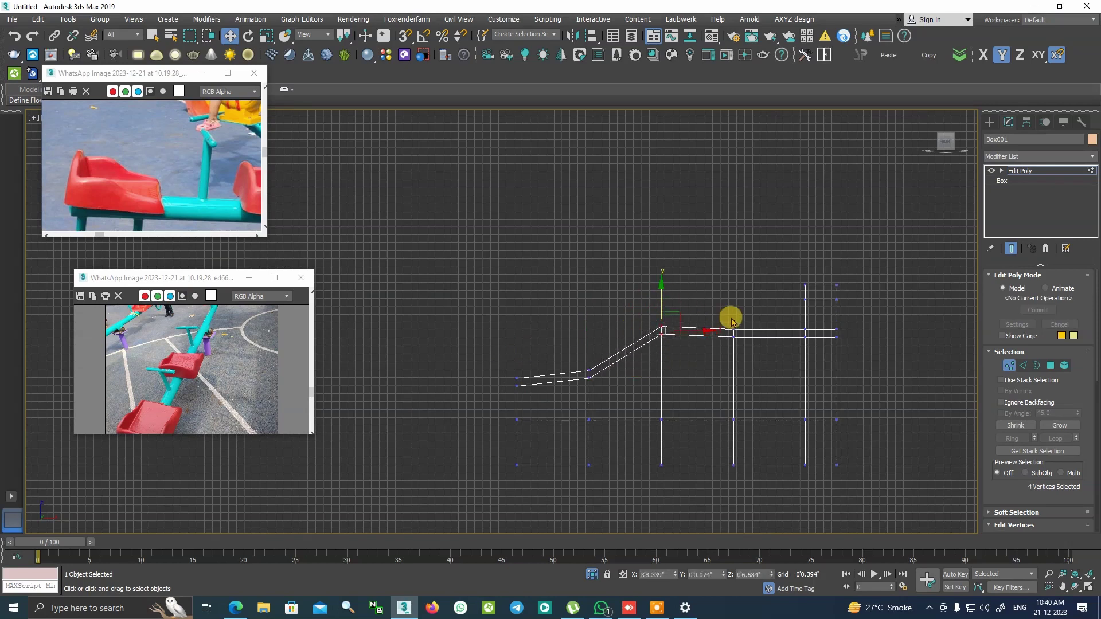
drag(745, 347, 733, 297)
click(661, 324)
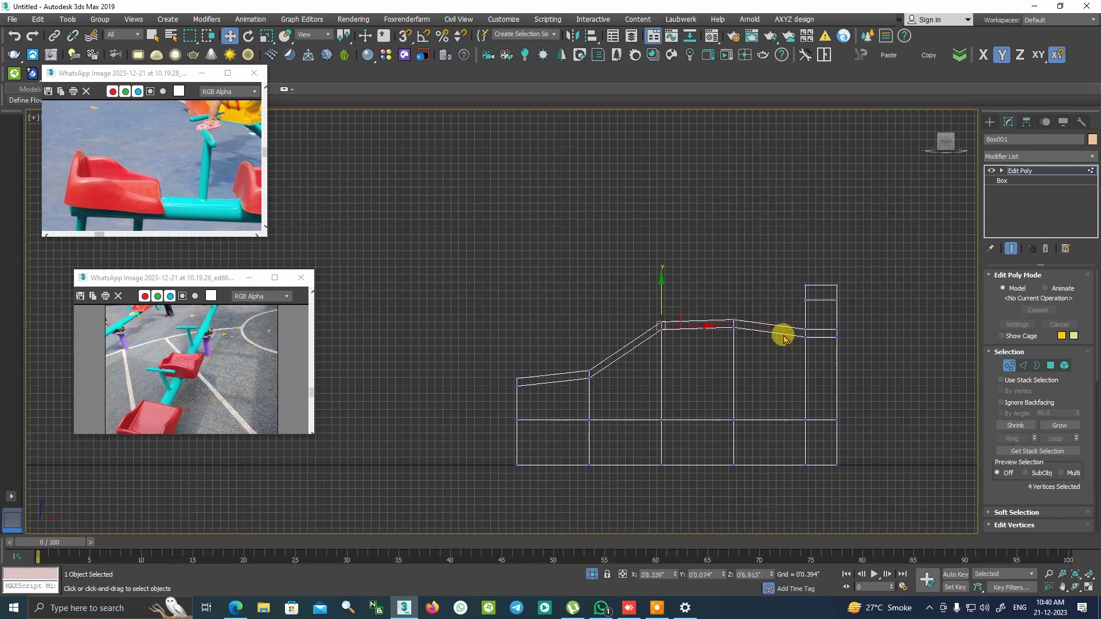
click(783, 335)
Return to object level in Perspective view and apply a MeshSmooth modifier to Box001
click(1021, 170)
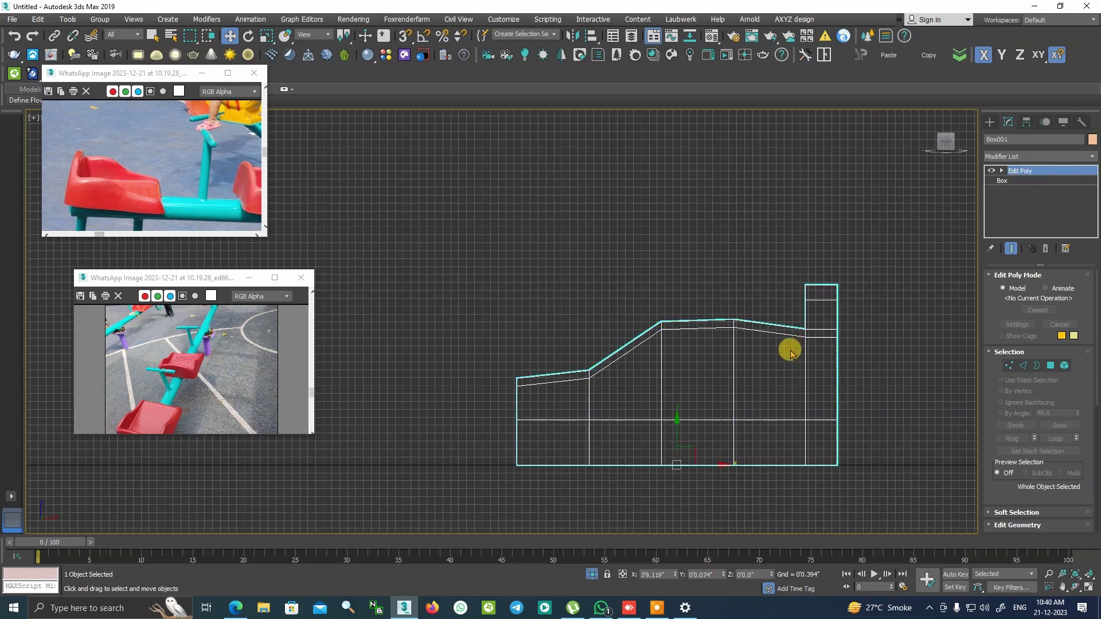
key(p)
mouse_move(795, 423)
alt+middle_down()
mouse_move(762, 422)
mouse_move(880, 422)
mouse_move(730, 425)
mouse_move(889, 432)
alt+middle_up()
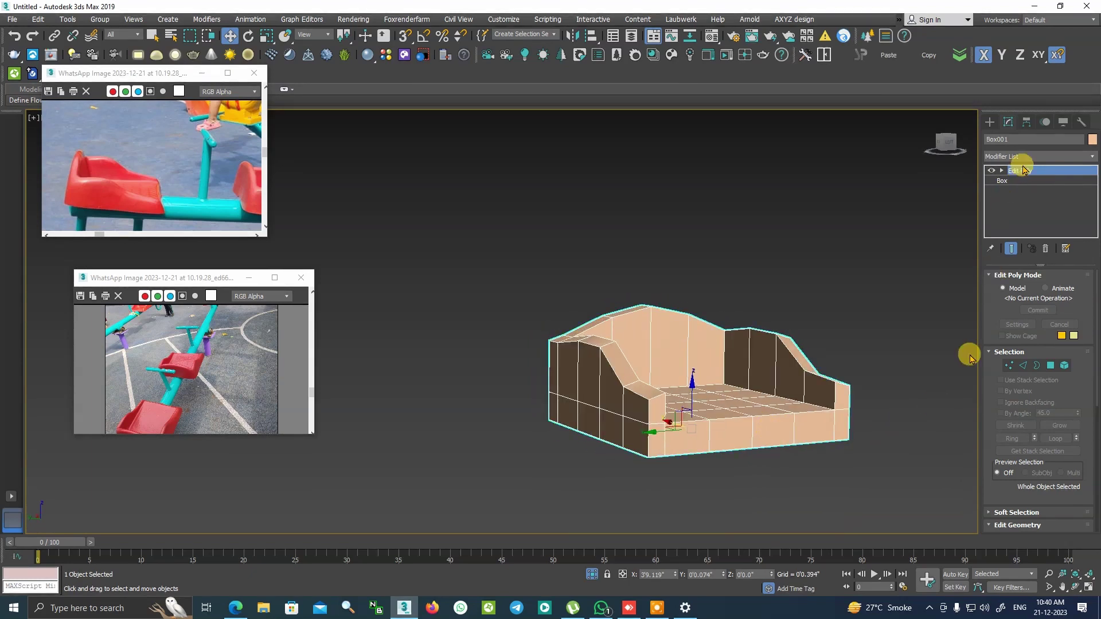
click(1024, 158)
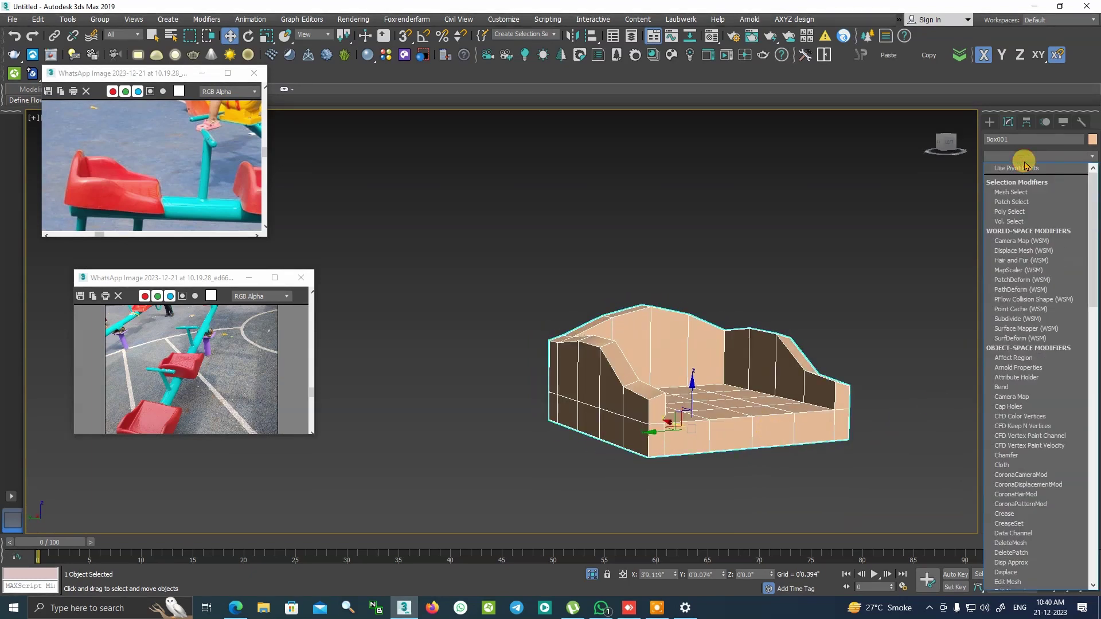
scroll(1014, 172, down, 4)
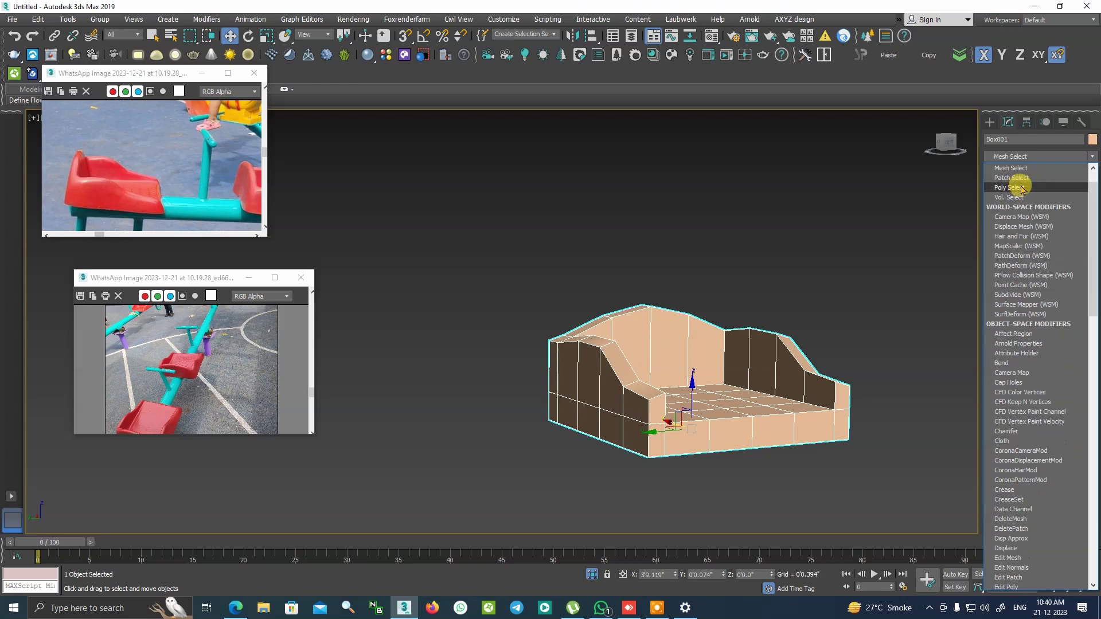
scroll(1029, 264, down, 15)
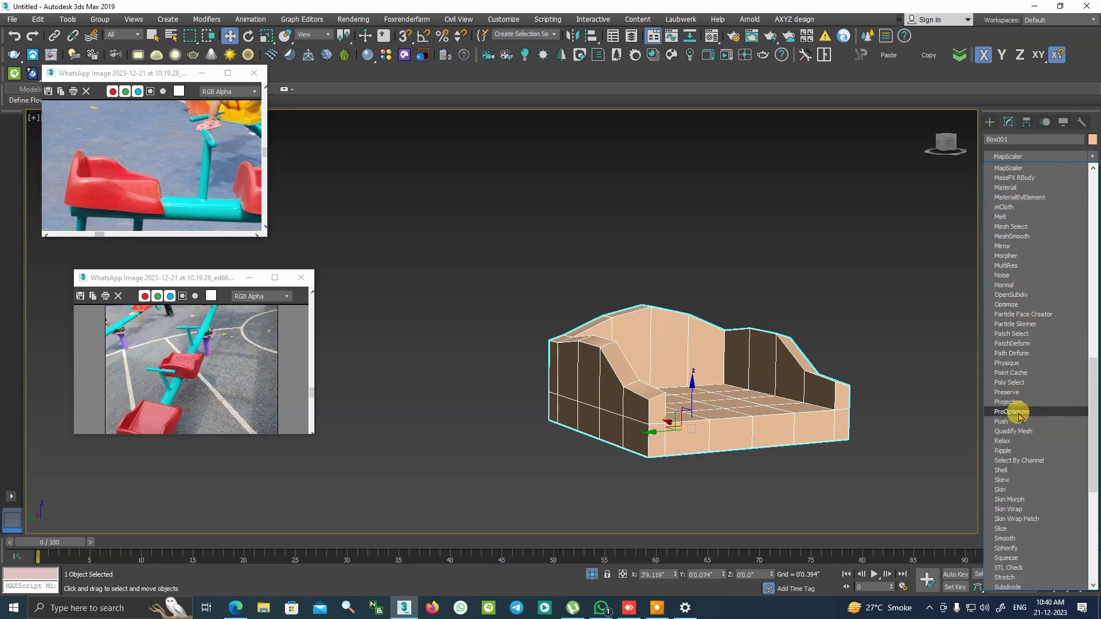
scroll(1019, 417, up, 10)
scroll(1015, 290, down, 10)
click(1032, 418)
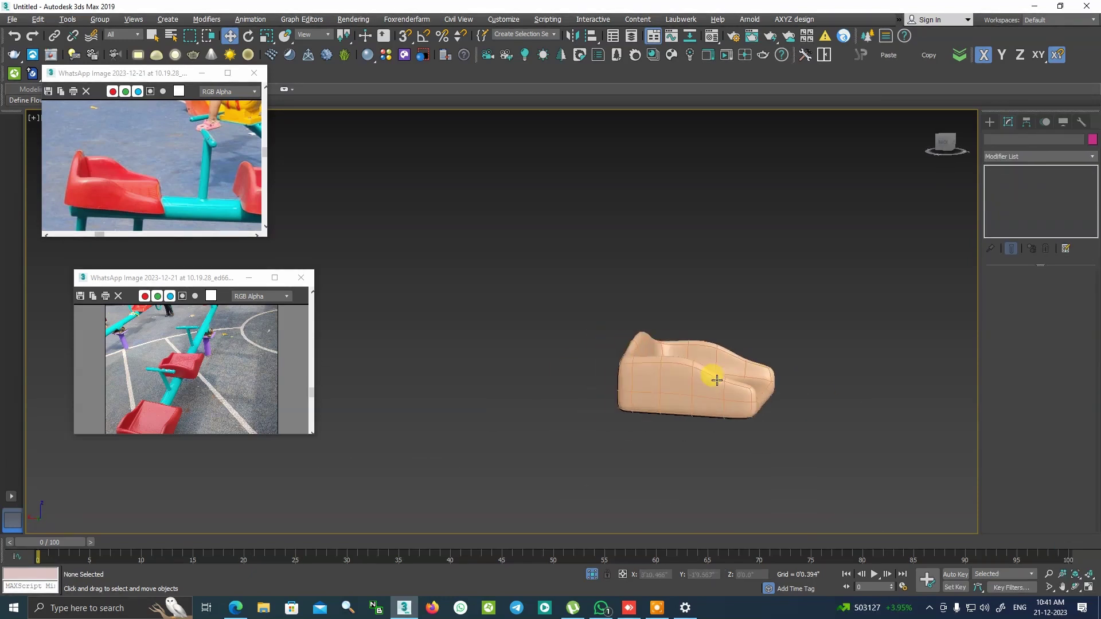
Zoom the reference image, select Box001 and reopen its Edit Poly level under MeshSmooth
scroll(138, 417, up, 2)
scroll(176, 405, up, 1)
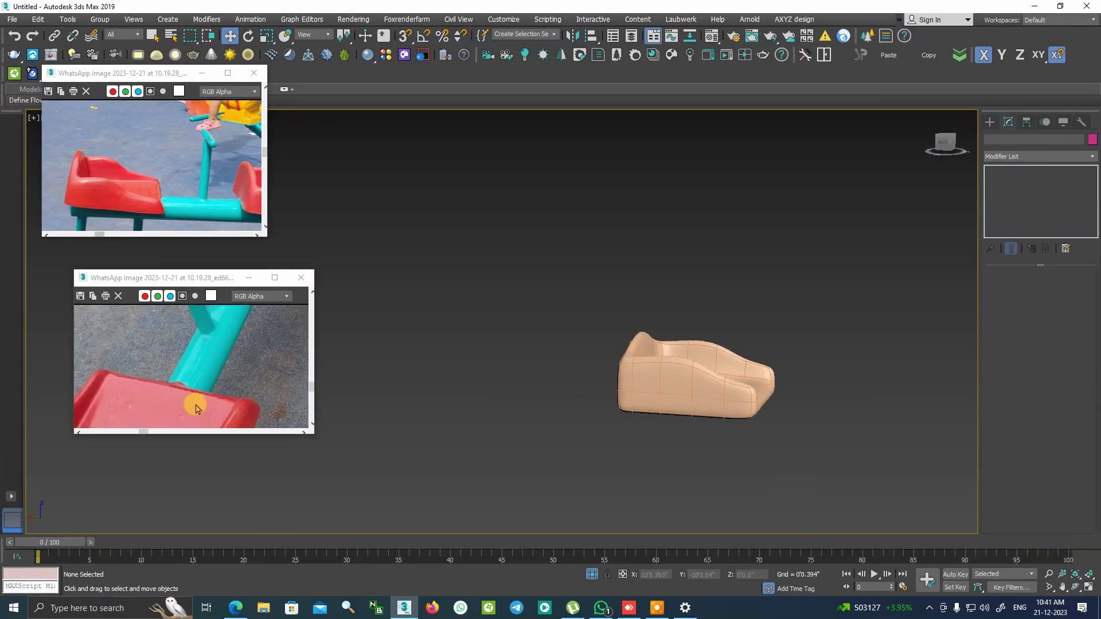
scroll(212, 390, up, 2)
scroll(224, 384, up, 1)
mouse_move(766, 362)
alt+middle_down()
mouse_move(760, 479)
mouse_move(696, 380)
alt+middle_up()
scroll(737, 475, up, 2)
scroll(677, 333, up, 2)
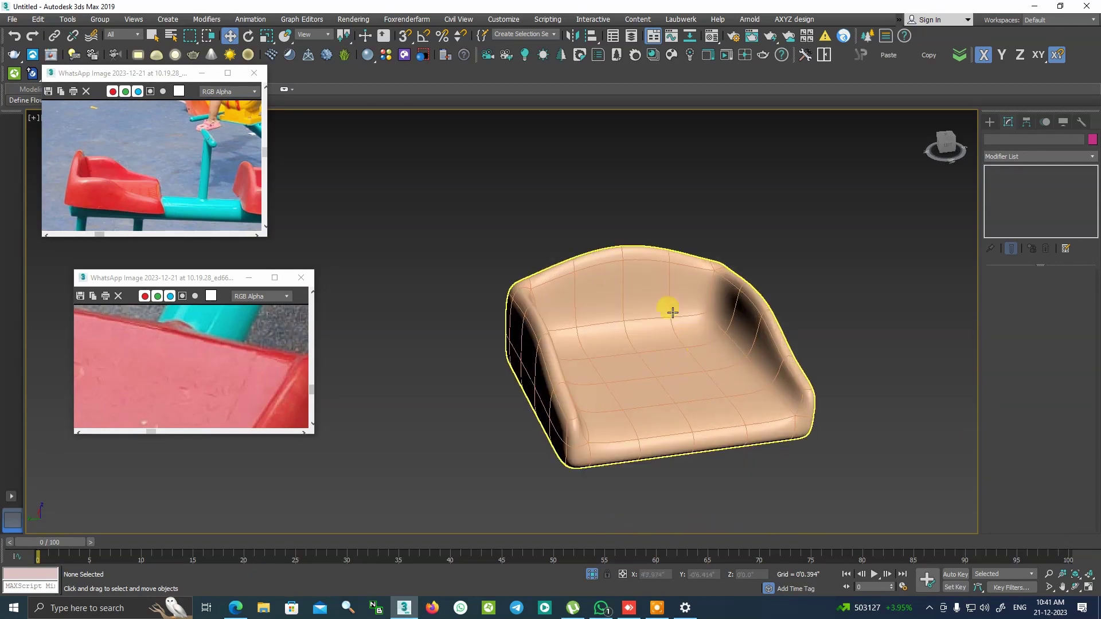
click(642, 282)
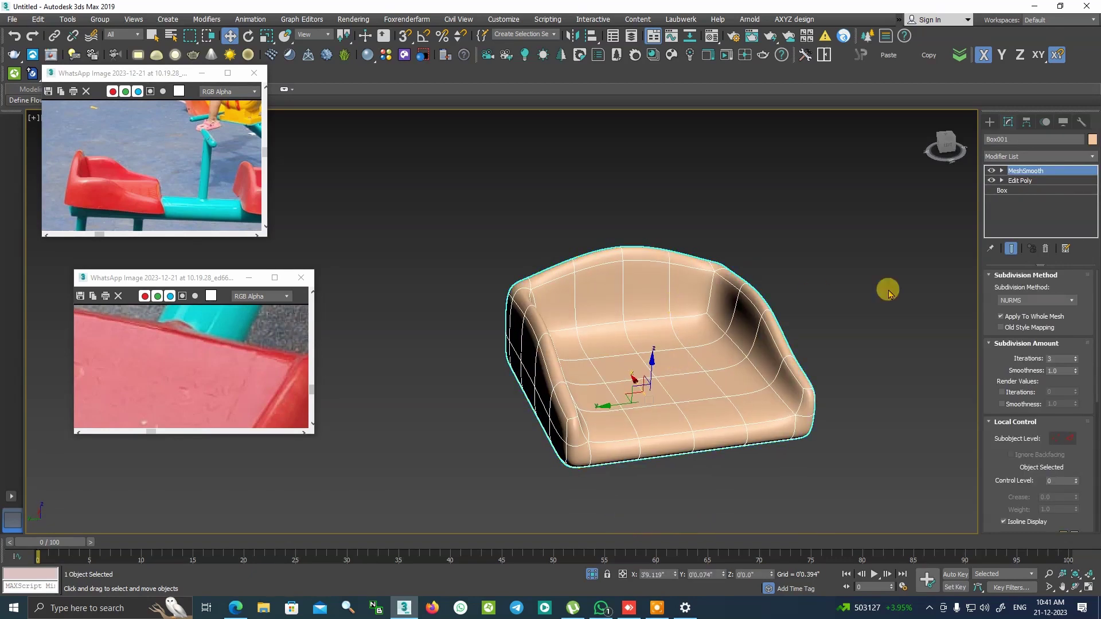
click(1019, 181)
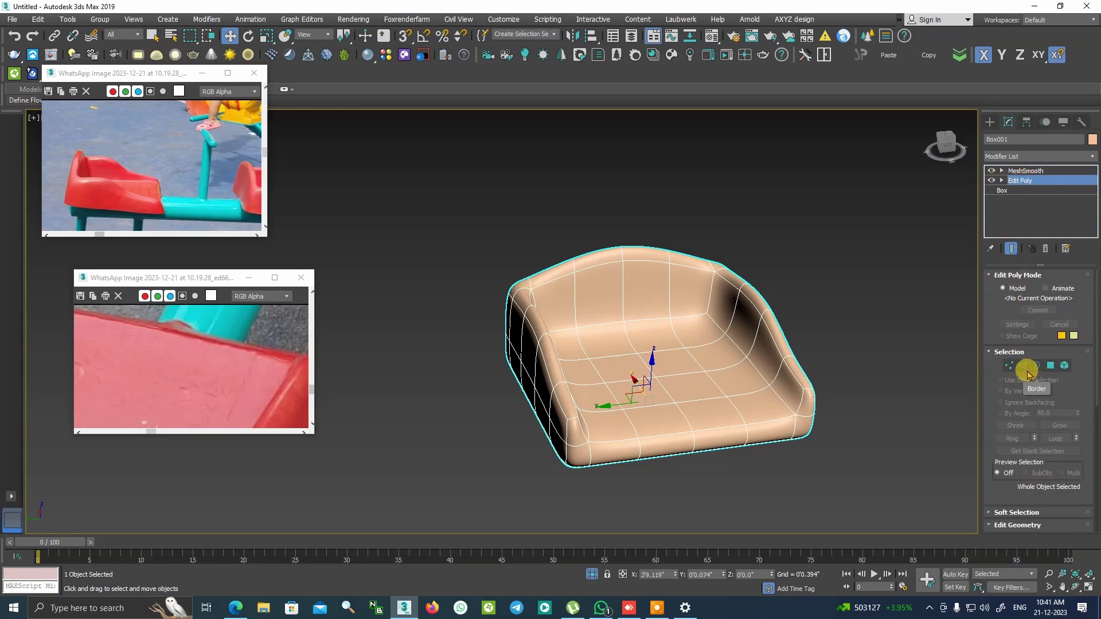
At Edge level, enable Show Cage and pick a single edge on the smoothed seat
click(1022, 365)
alt+middle_drag(745, 352, 721, 337)
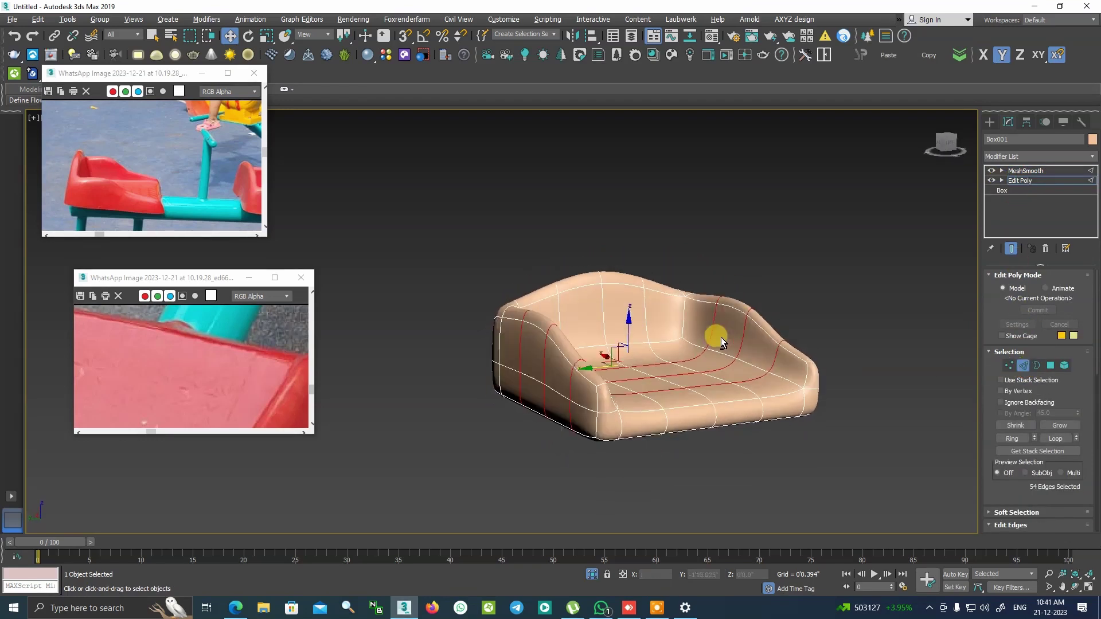
click(1020, 181)
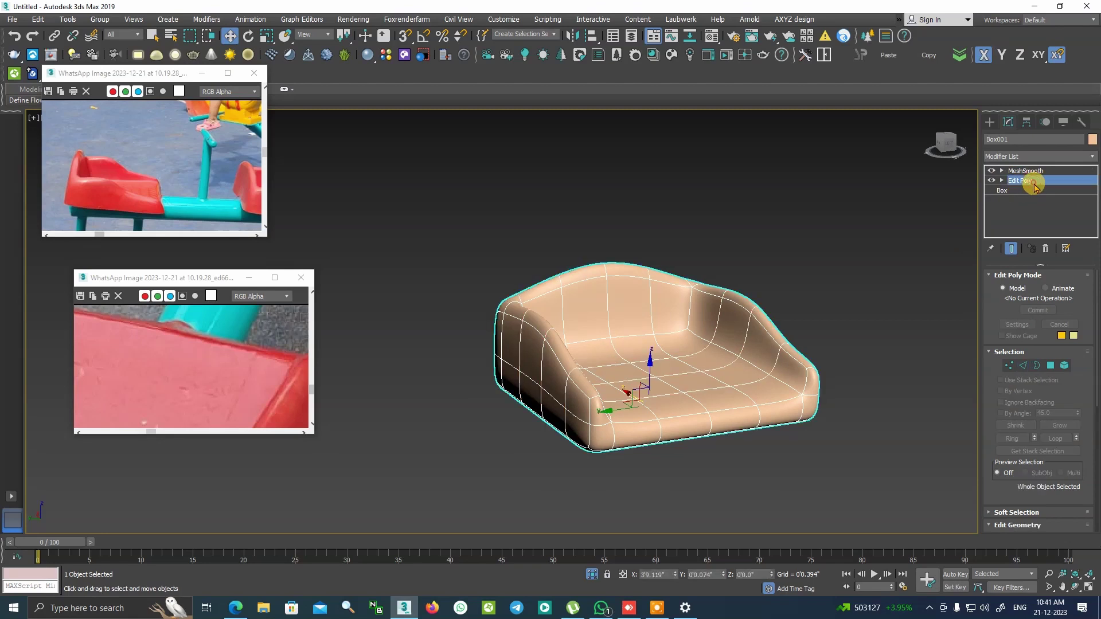
click(1020, 180)
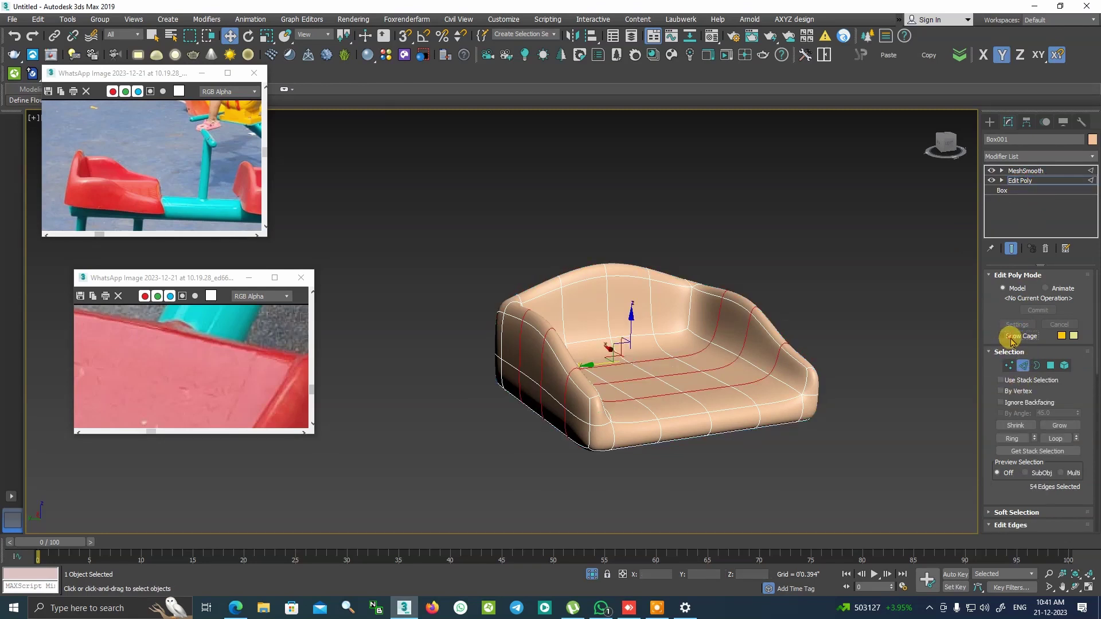
click(1010, 339)
mouse_move(811, 380)
alt+middle_down()
mouse_move(592, 388)
mouse_move(423, 373)
mouse_move(390, 384)
mouse_move(453, 376)
mouse_move(659, 423)
mouse_move(625, 420)
mouse_move(634, 422)
mouse_move(609, 388)
mouse_move(668, 400)
mouse_move(657, 404)
alt+middle_up()
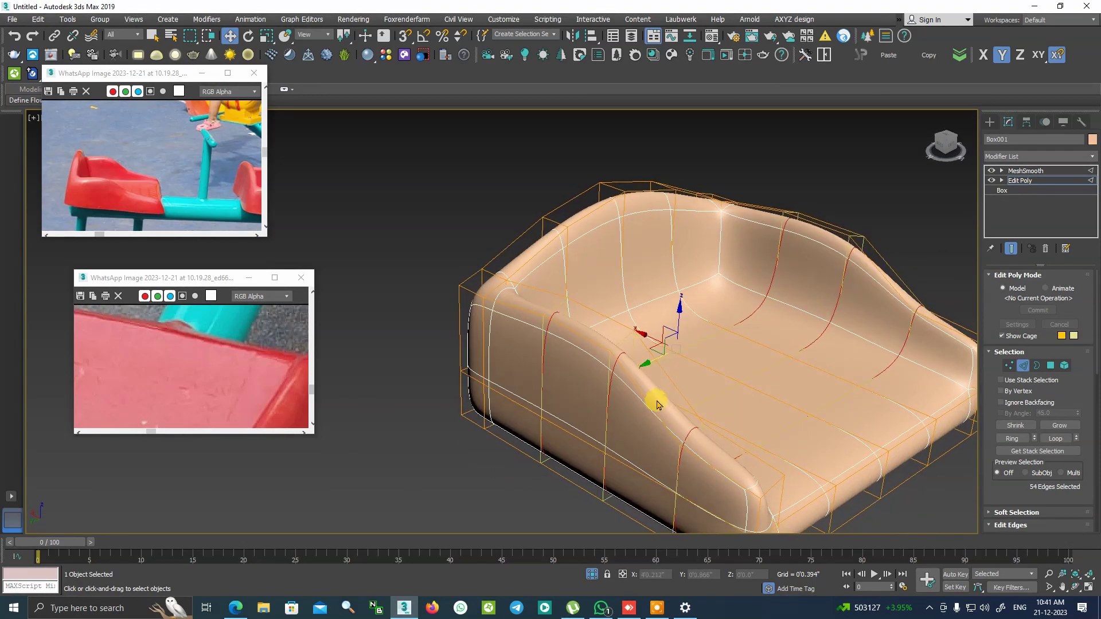
mouse_move(697, 441)
alt+middle_down()
mouse_move(656, 427)
mouse_move(768, 428)
alt+middle_up()
click(637, 462)
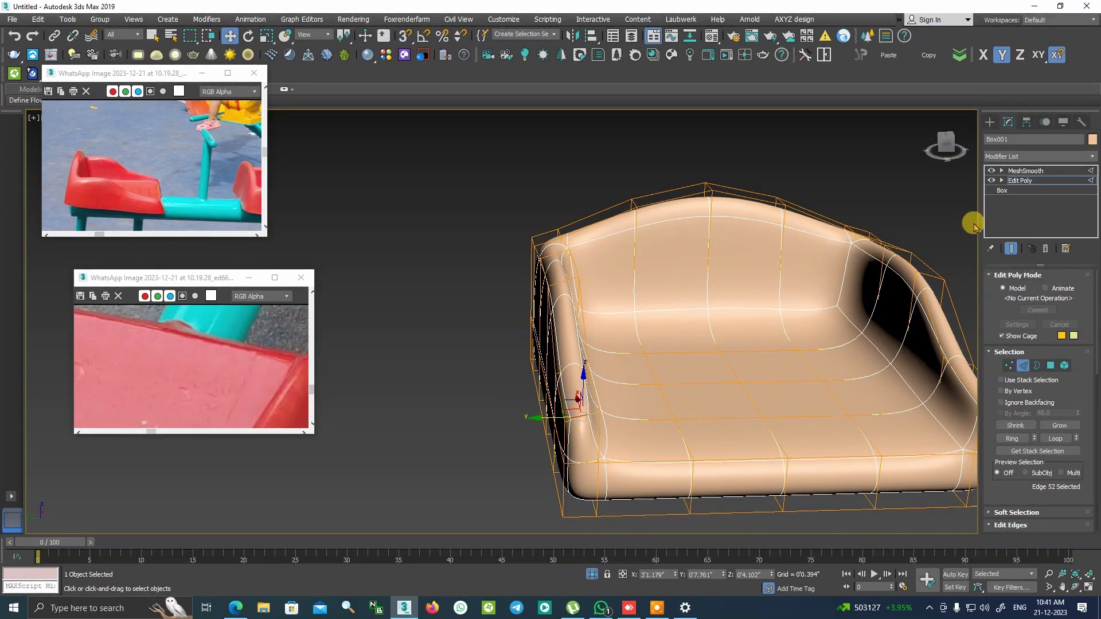
Turn off MeshSmooth and Show End Result to view the seat's unsmoothed base mesh
click(990, 170)
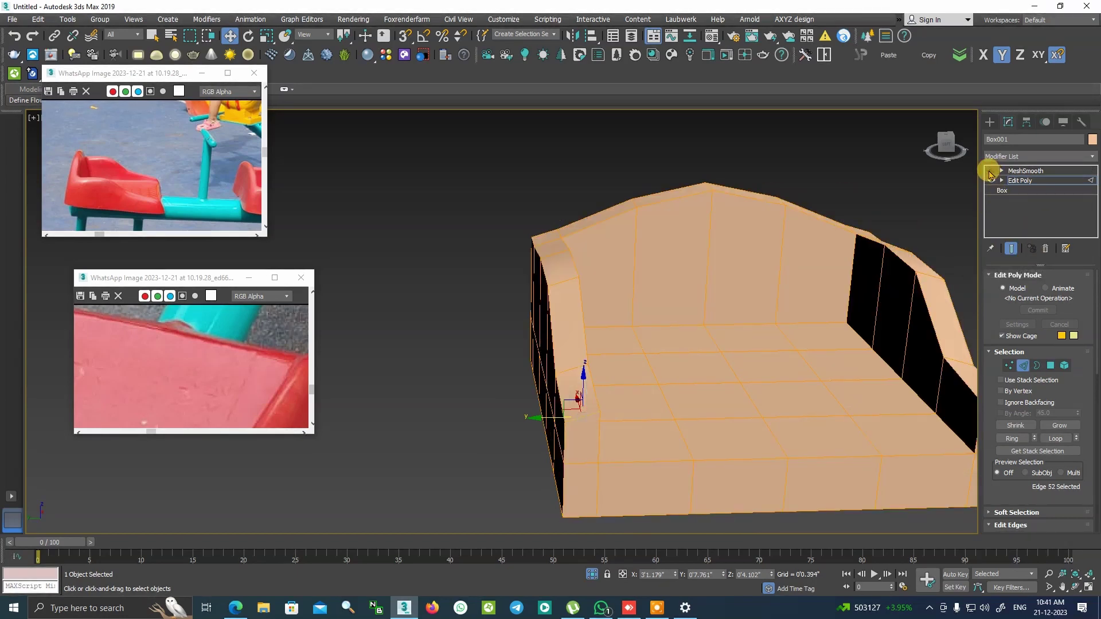
click(990, 171)
click(1012, 249)
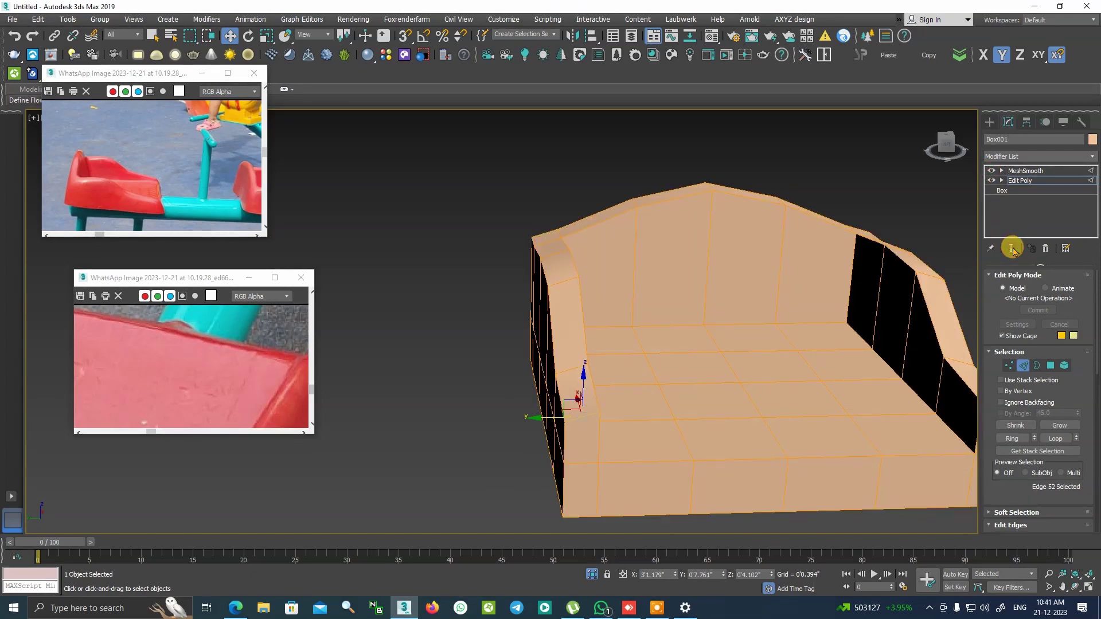
click(1011, 248)
click(1011, 248)
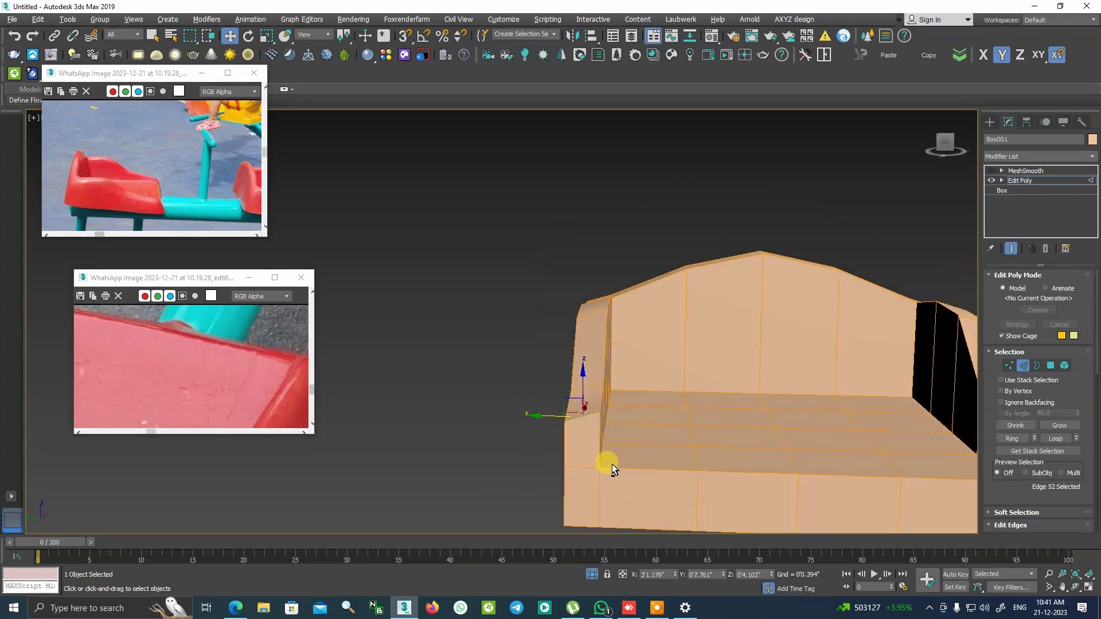
scroll(1007, 435, down, 2)
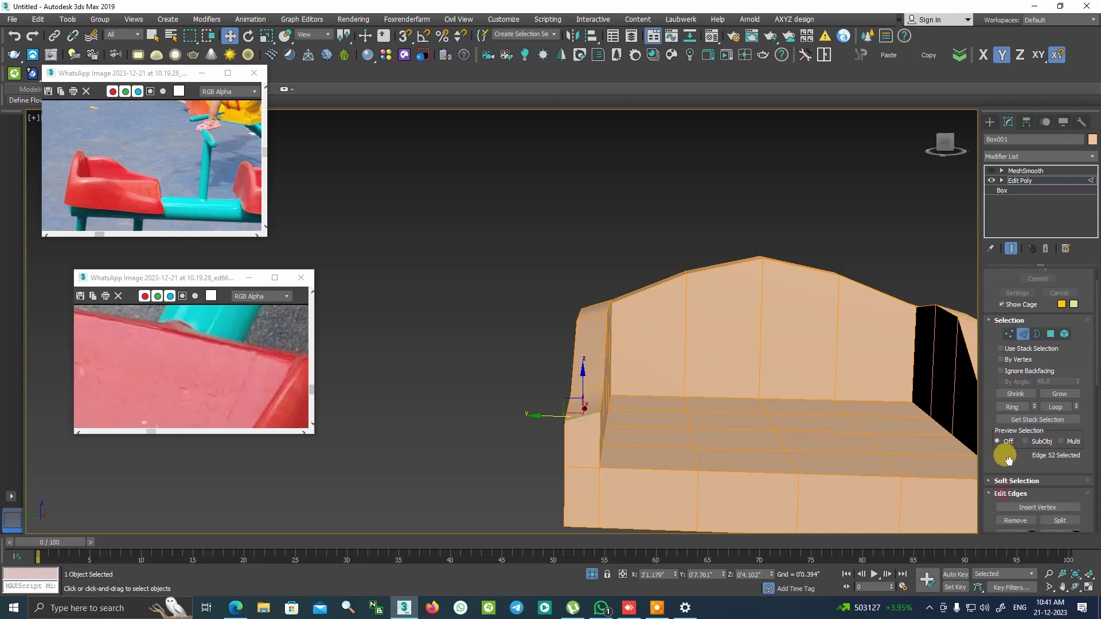
Grow selected edges into rings around the seat's left arm and back
click(1011, 393)
alt+middle_drag(892, 411, 757, 418)
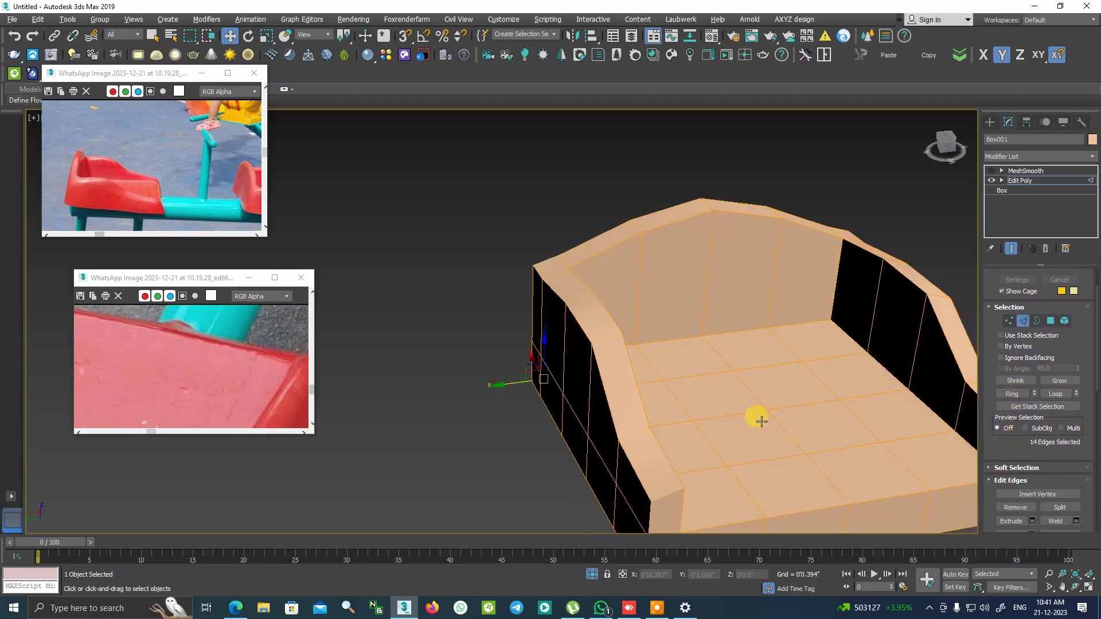
scroll(695, 389, down, 3)
alt+middle_drag(675, 390, 757, 412)
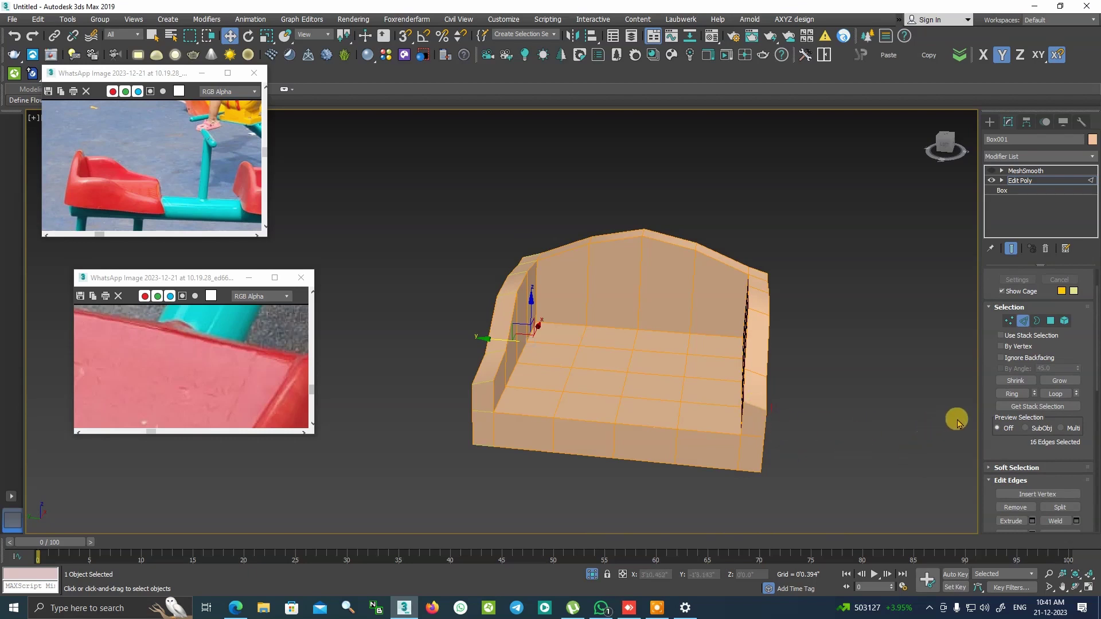
click(1018, 390)
mouse_move(688, 472)
alt+middle_down()
mouse_move(968, 365)
mouse_move(769, 369)
mouse_move(742, 197)
mouse_move(794, 283)
alt+middle_up()
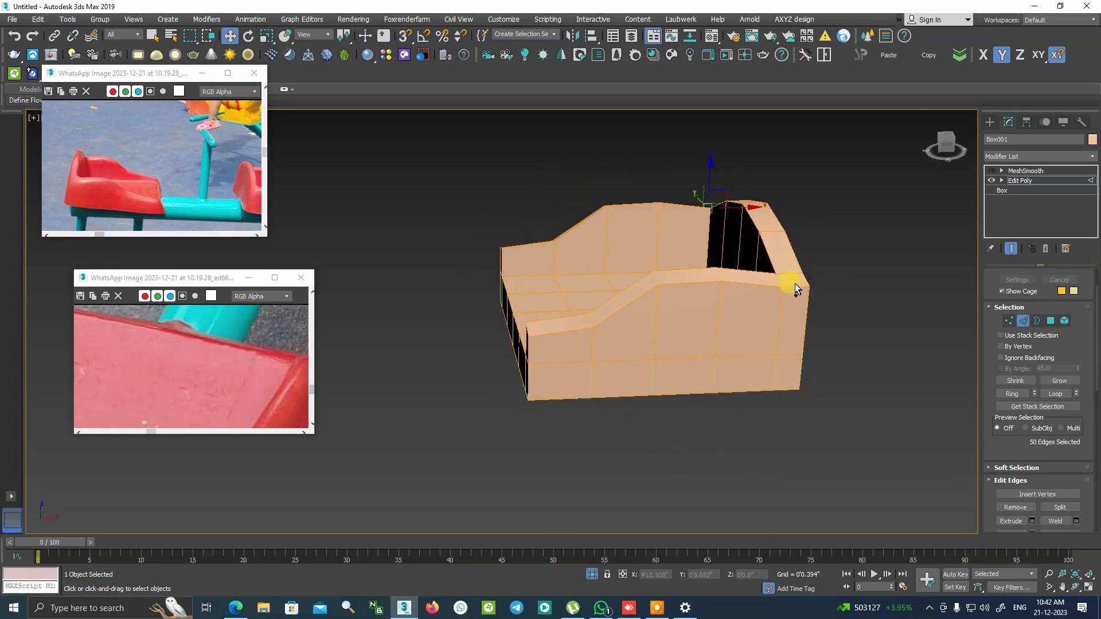
mouse_move(927, 418)
alt+middle_down()
mouse_move(750, 300)
mouse_move(797, 304)
mouse_move(651, 287)
mouse_move(711, 287)
mouse_move(791, 398)
alt+middle_up()
click(1012, 394)
Clear the selection and build edge rings on the right arm and seat, totalling 44 edges
click(791, 398)
scroll(791, 398, up, 5)
scroll(835, 308, up, 2)
click(752, 292)
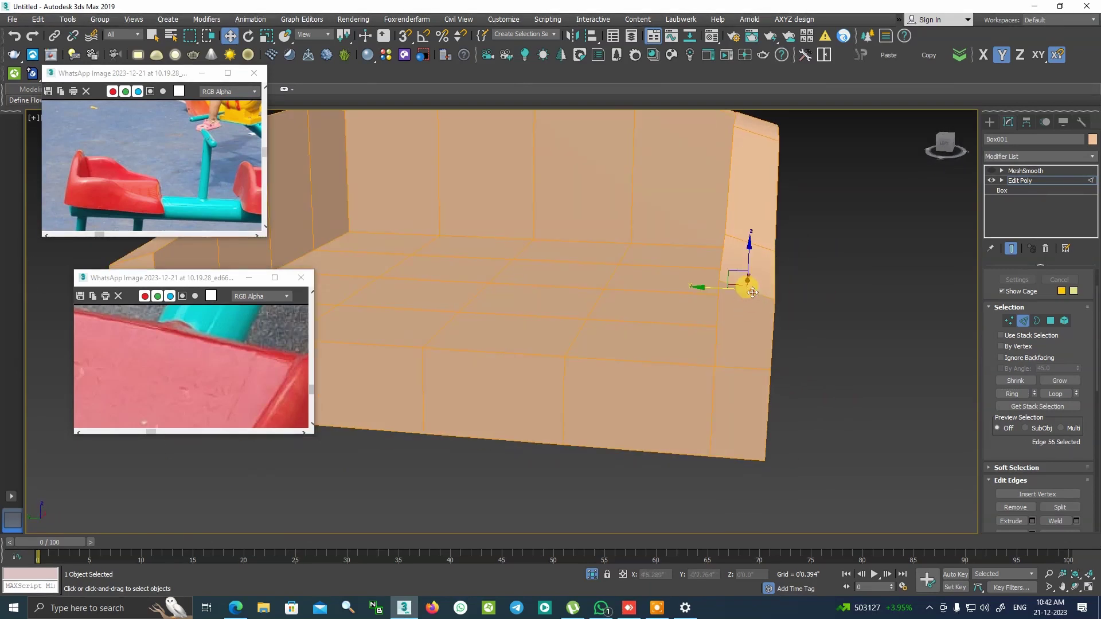
click(1012, 394)
scroll(688, 326, down, 5)
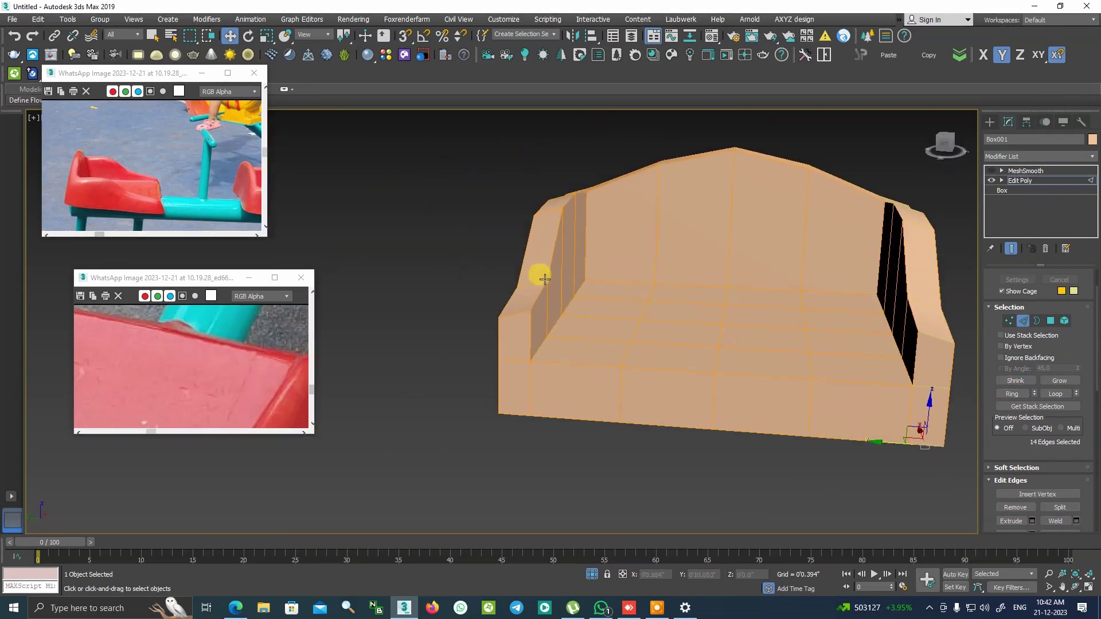
click(696, 345)
click(1012, 394)
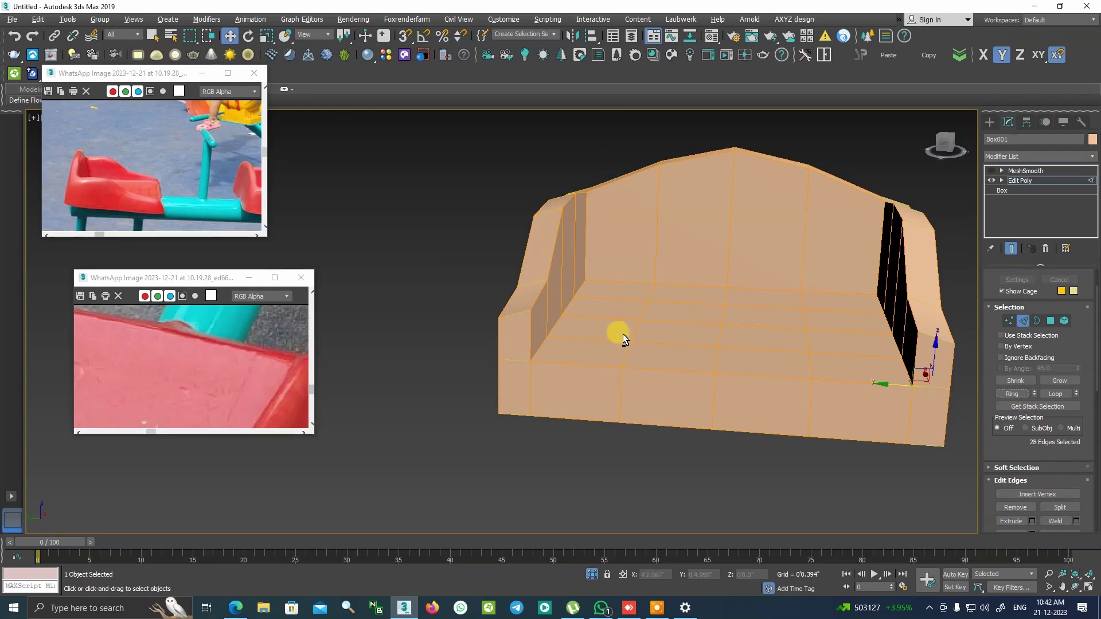
mouse_move(623, 334)
alt+middle_down()
mouse_move(665, 355)
mouse_move(609, 348)
mouse_move(685, 316)
alt+middle_up()
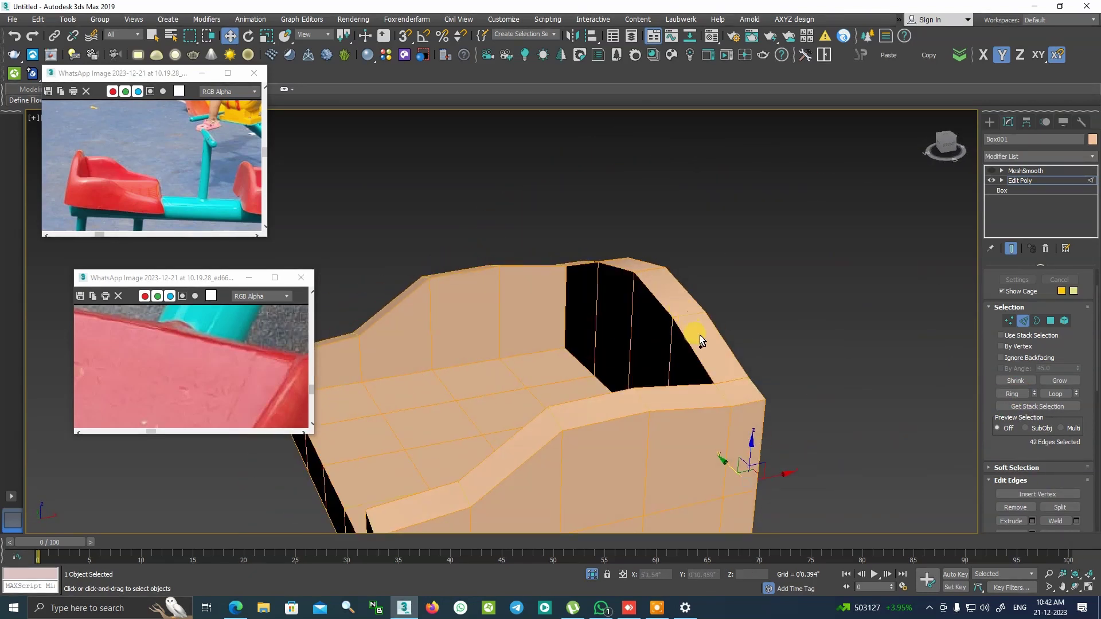
mouse_move(660, 396)
alt+middle_down()
mouse_move(688, 364)
mouse_move(402, 476)
alt+middle_up()
alt+middle_drag(371, 389, 585, 356)
scroll(568, 295, up, 3)
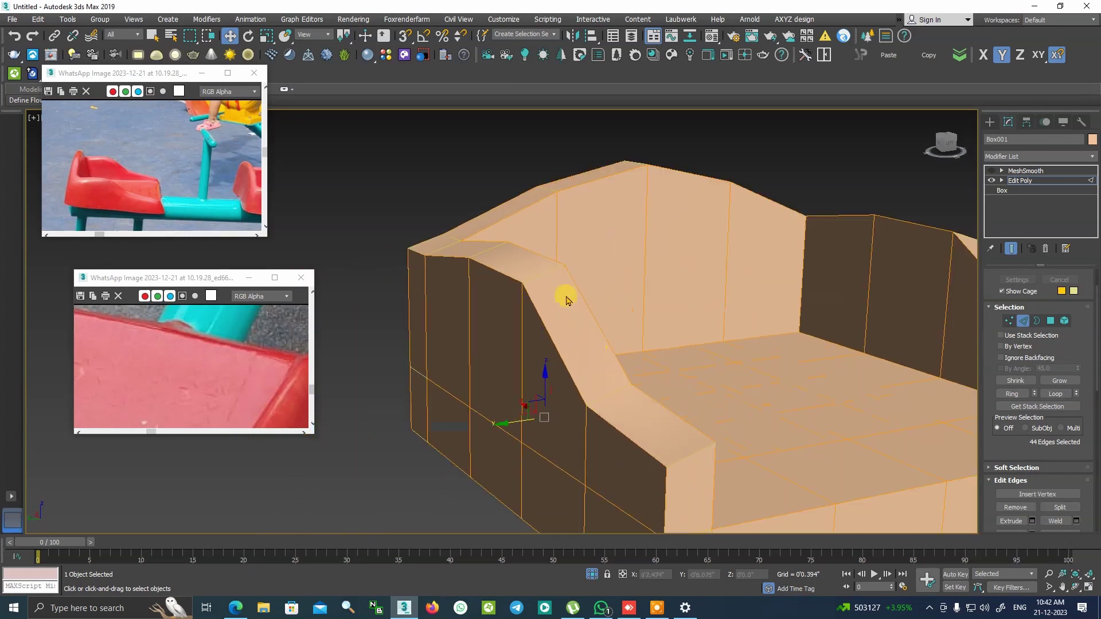
scroll(523, 259, up, 3)
scroll(567, 310, down, 5)
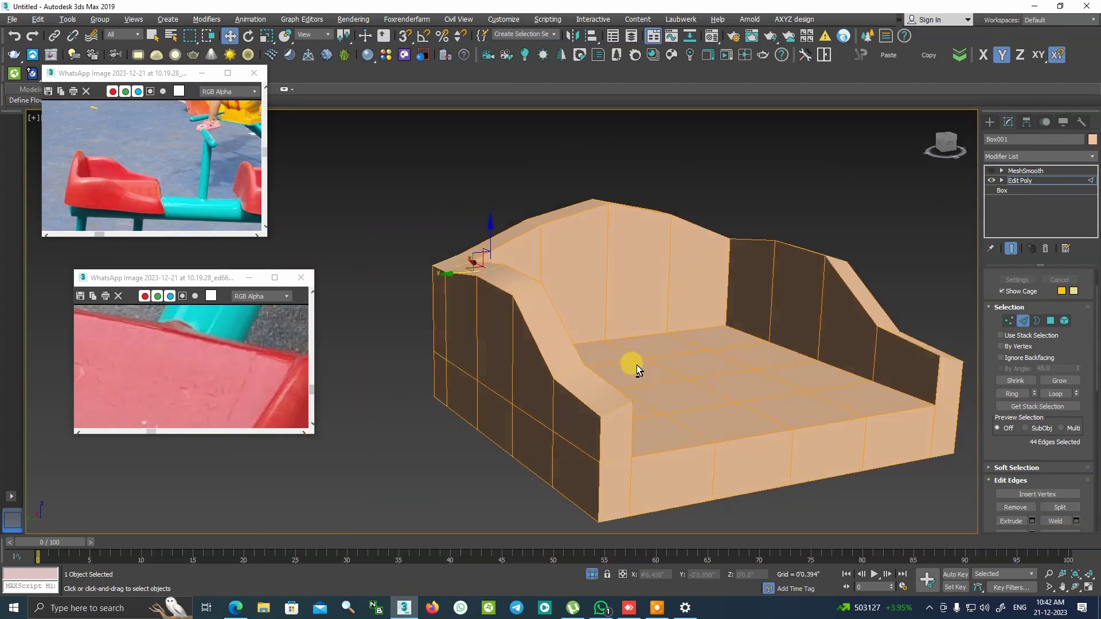
alt+middle_drag(632, 364, 774, 344)
Change Box001's object colour from peach to a grey swatch
click(1092, 140)
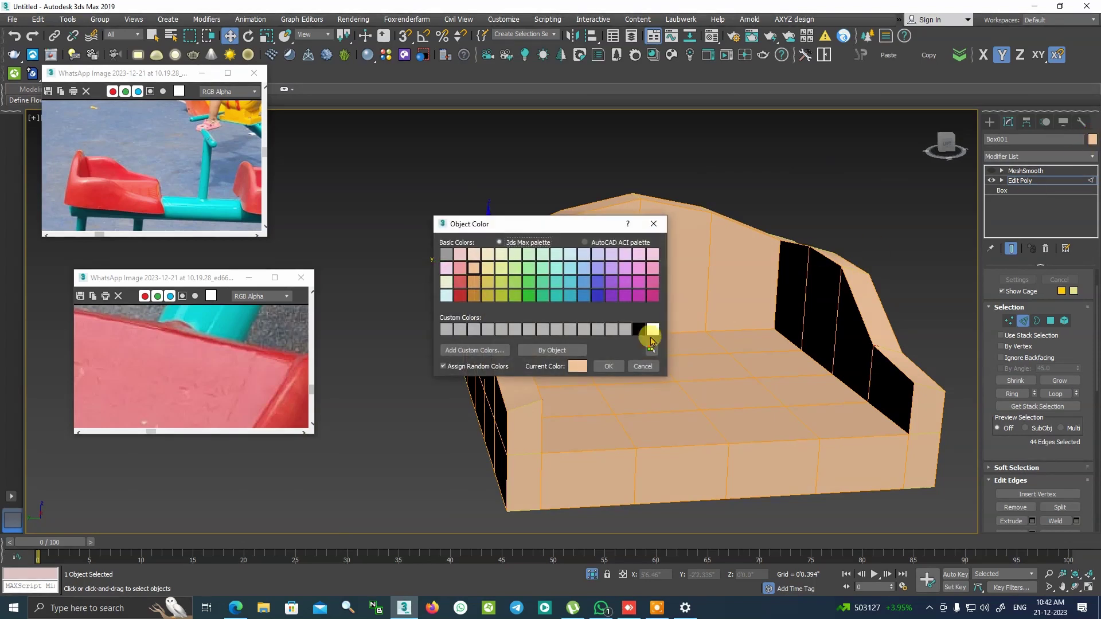
click(609, 367)
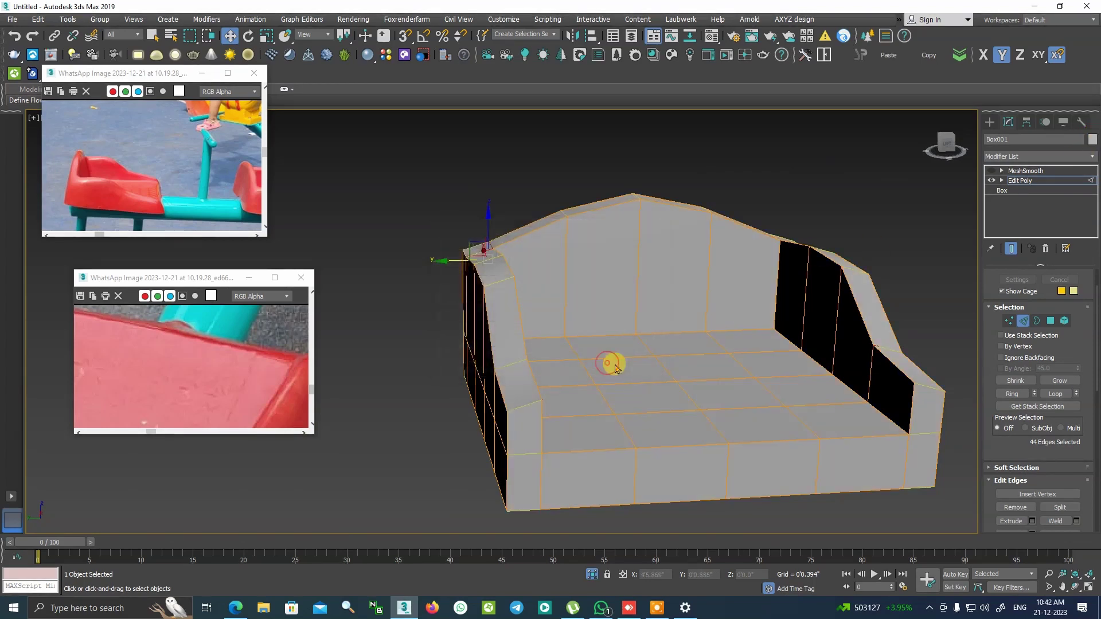
mouse_move(612, 364)
alt+middle_down()
mouse_move(718, 364)
mouse_move(709, 373)
alt+middle_up()
scroll(408, 253, up, 3)
scroll(496, 272, up, 2)
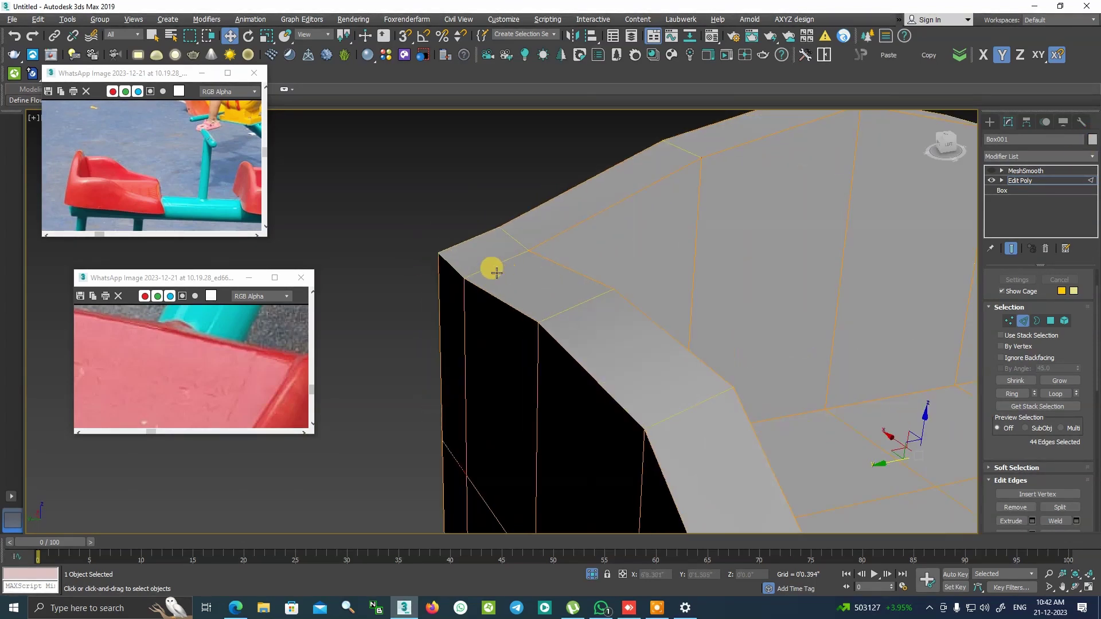
scroll(806, 445, down, 2)
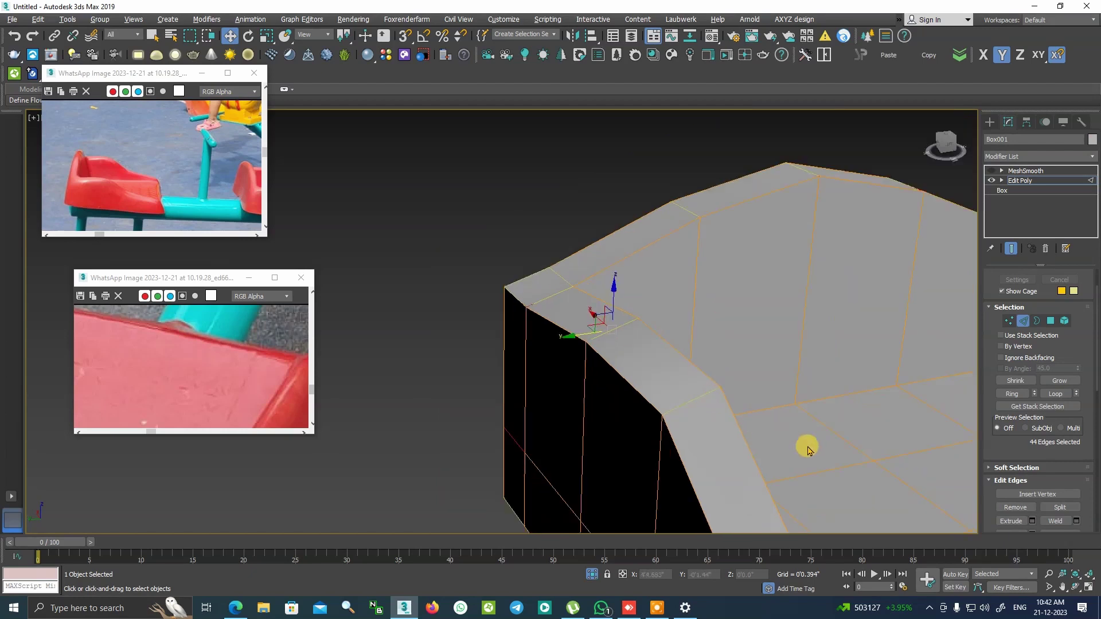
scroll(545, 295, down, 3)
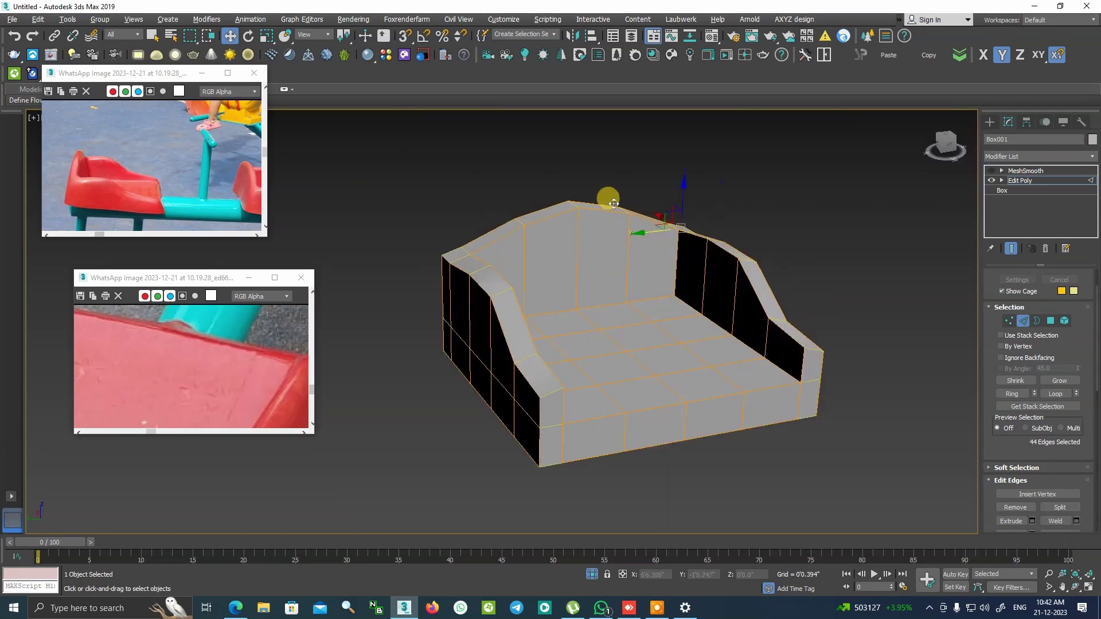
mouse_move(607, 197)
alt+middle_down()
mouse_move(681, 335)
mouse_move(696, 330)
mouse_move(654, 392)
alt+middle_up()
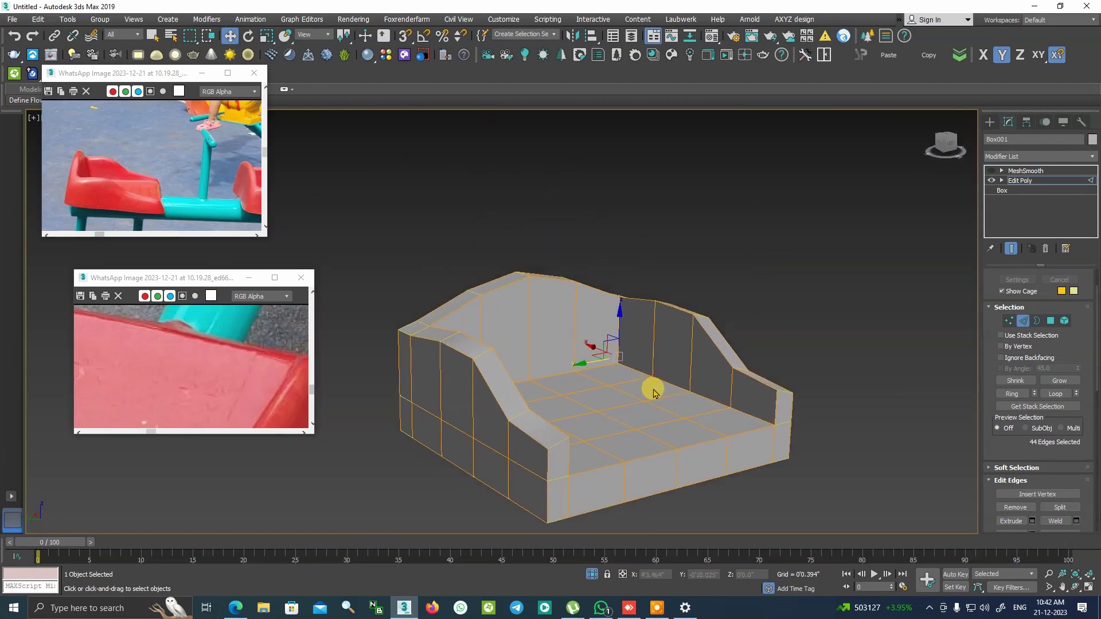
Connect the selected edge rings with new edges and re-enable smoothing
right_click(634, 294)
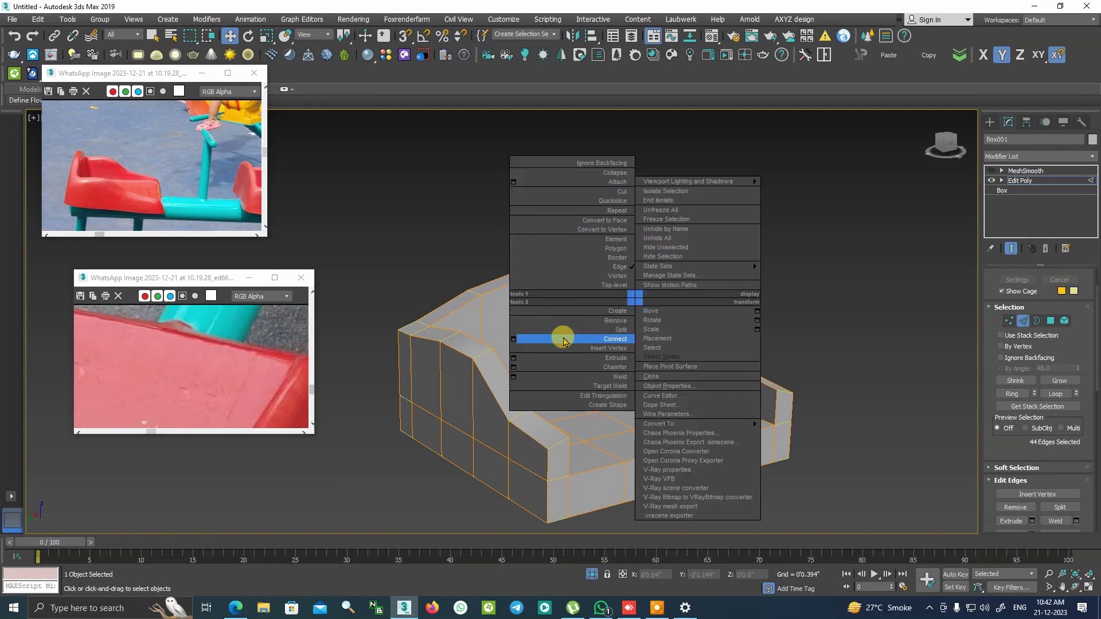
click(511, 331)
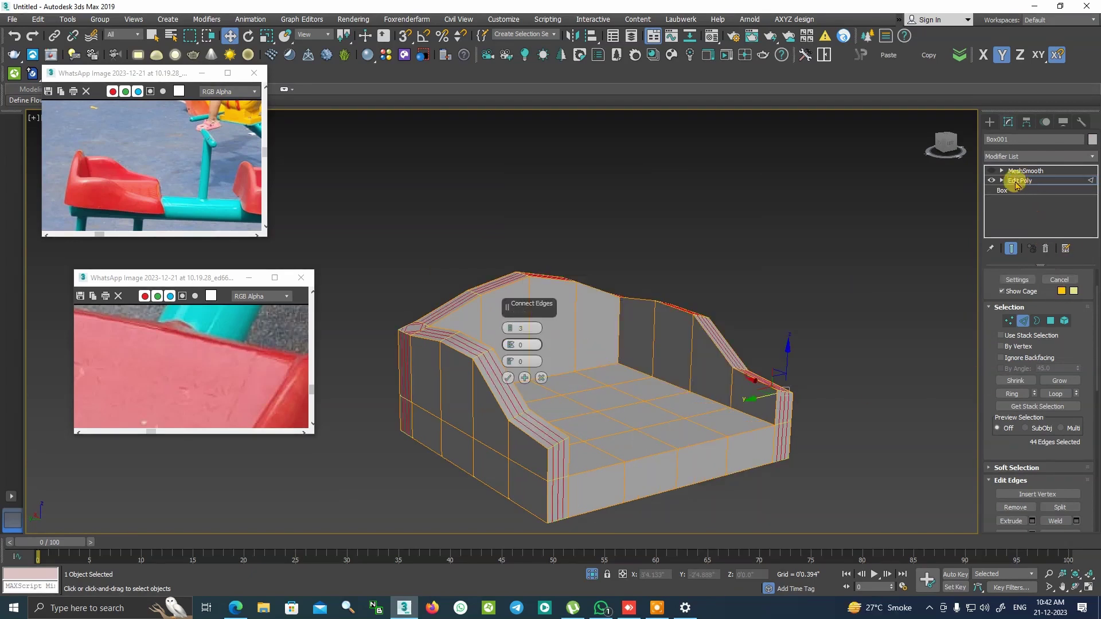
click(992, 171)
mouse_move(511, 364)
alt+middle_down()
mouse_move(444, 380)
mouse_move(340, 381)
mouse_move(346, 390)
alt+middle_up()
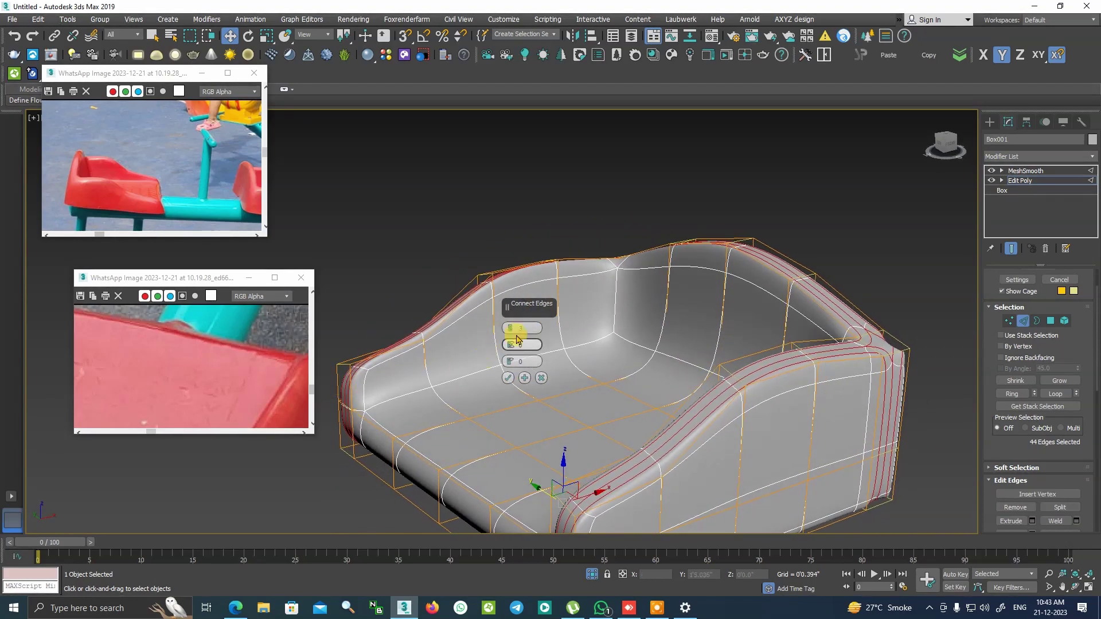
scroll(924, 352, up, 3)
scroll(900, 363, up, 2)
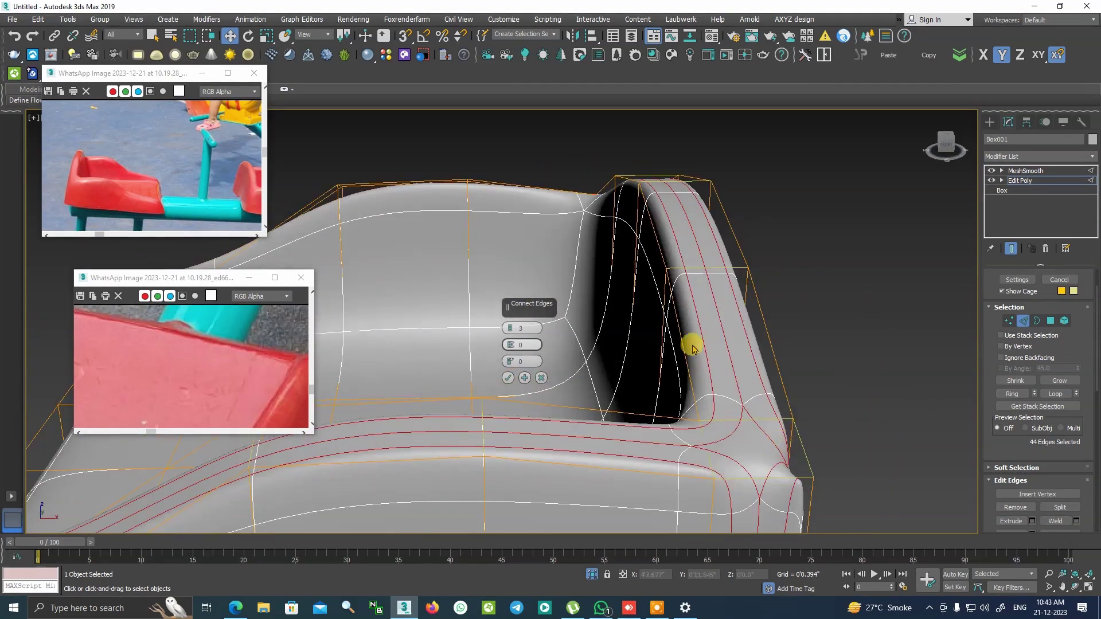
scroll(711, 390, up, 1)
scroll(737, 442, up, 3)
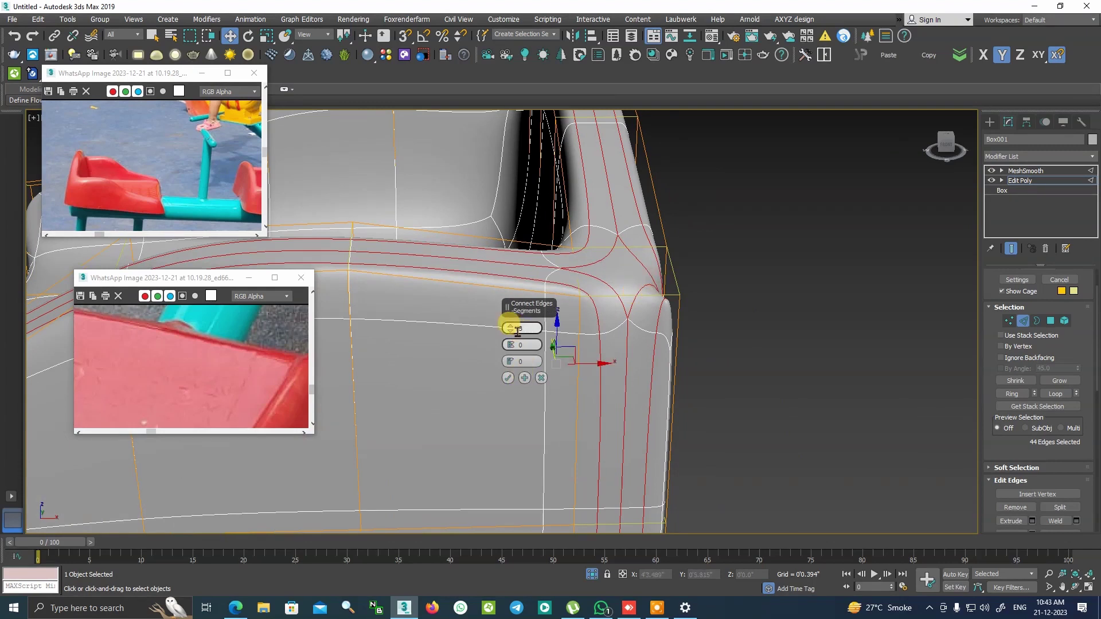
Reduce the connecting loops from three to one and confirm the Connect
drag(510, 329, 510, 334)
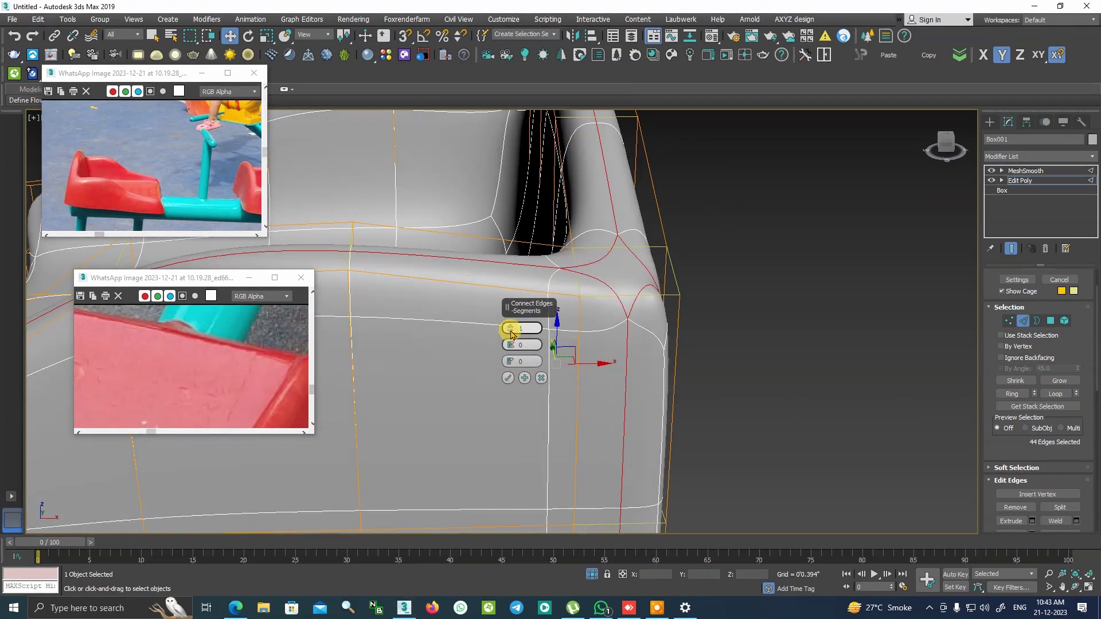
scroll(550, 346, down, 3)
scroll(642, 388, down, 5)
mouse_move(642, 388)
alt+middle_down()
mouse_move(569, 429)
mouse_move(590, 434)
alt+middle_up()
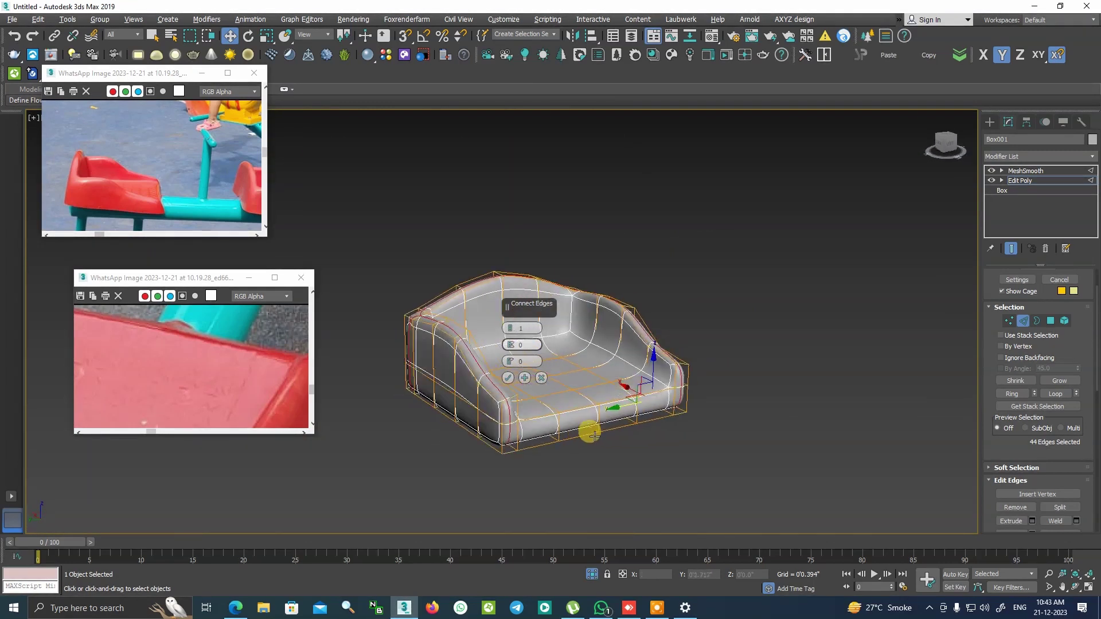
scroll(698, 376, up, 5)
scroll(637, 388, down, 3)
key(Return)
scroll(856, 369, up, 2)
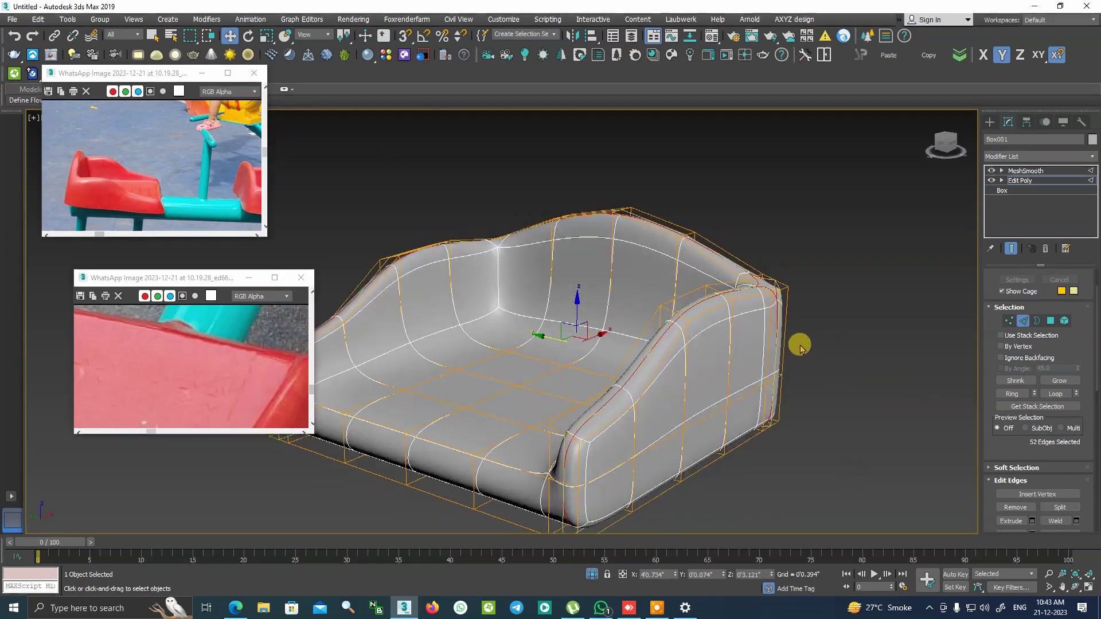
mouse_move(800, 347)
alt+middle_down()
mouse_move(724, 344)
mouse_move(737, 381)
mouse_move(764, 401)
mouse_move(649, 360)
alt+middle_up()
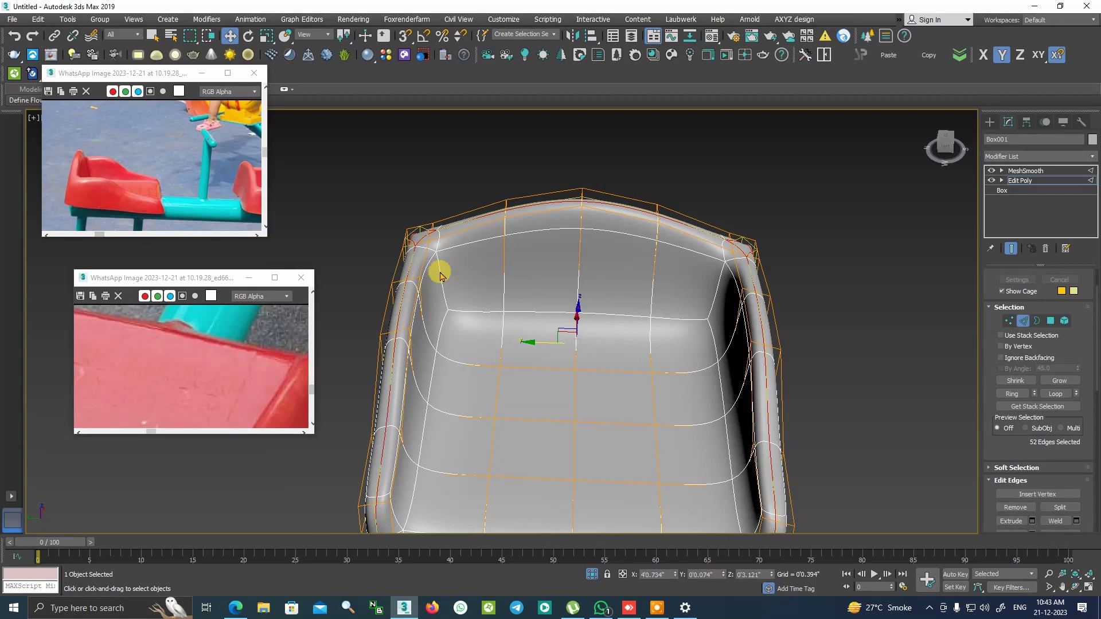
Select a single edge (Edge 276) on the right armrest
click(765, 372)
scroll(796, 450, up, 2)
alt+middle_drag(796, 449, 730, 297)
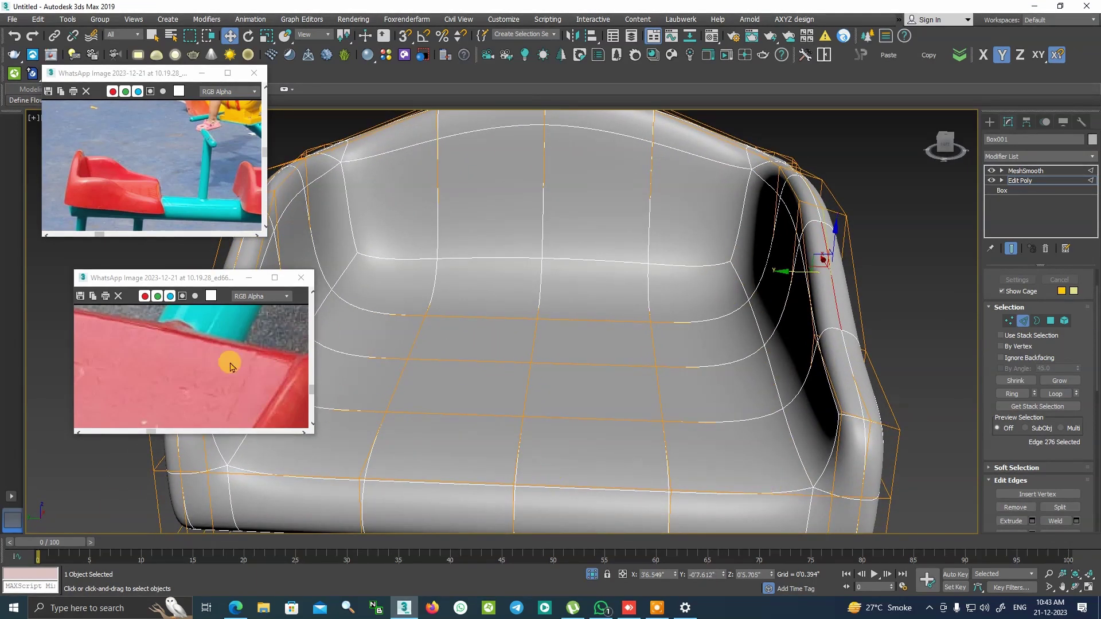
scroll(232, 362, down, 2)
scroll(175, 408, up, 2)
scroll(86, 359, down, 2)
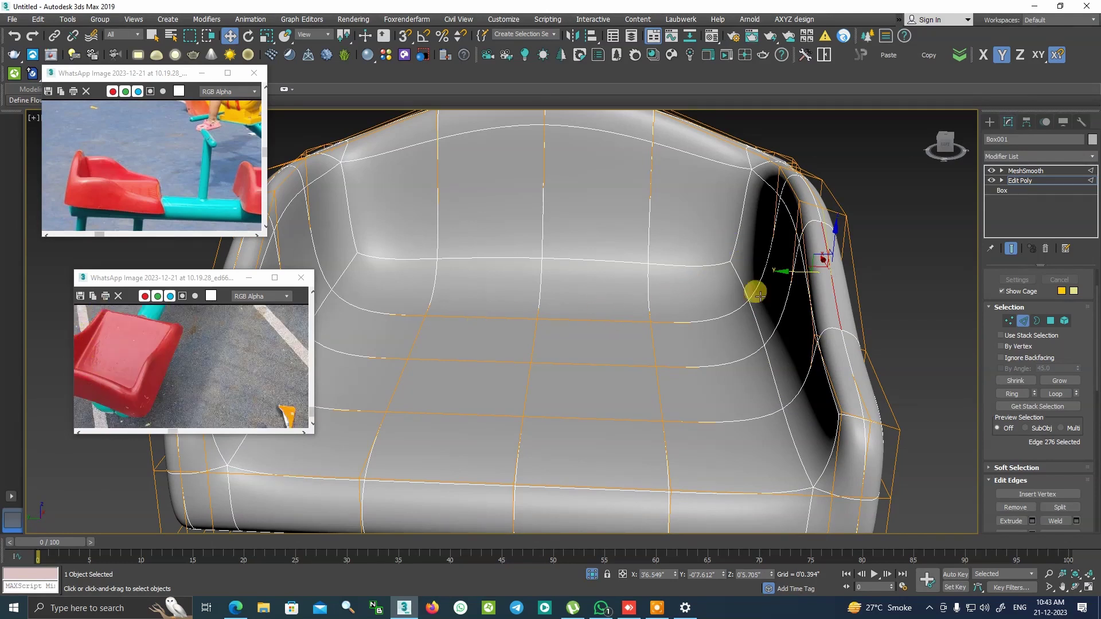
scroll(692, 348, down, 3)
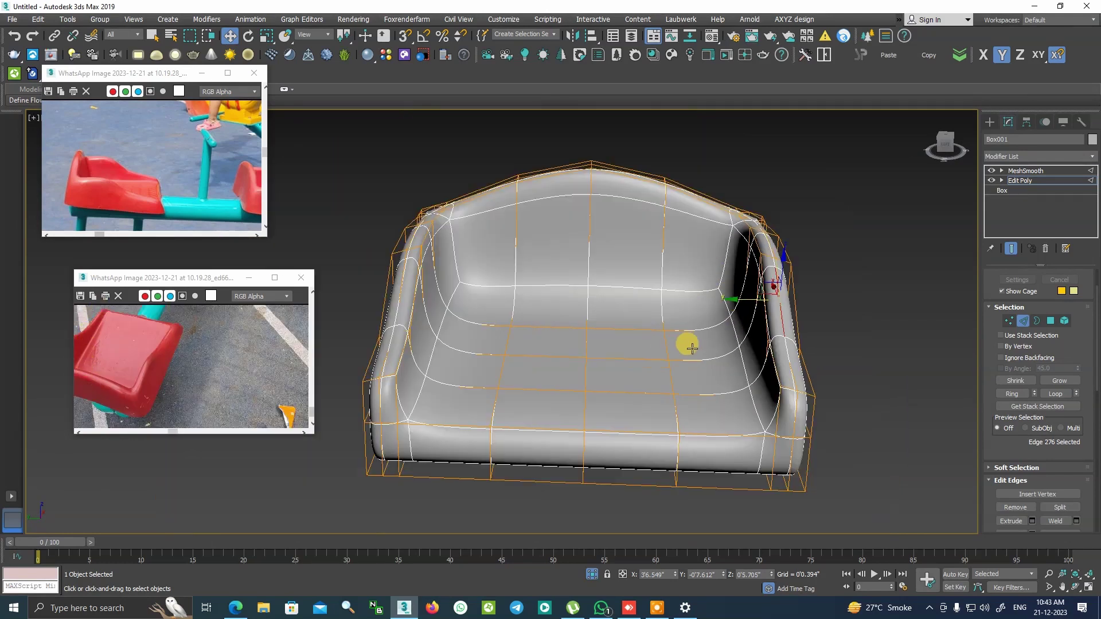
In Polygon mode, select the seat-floor polygons
click(1050, 321)
click(717, 393)
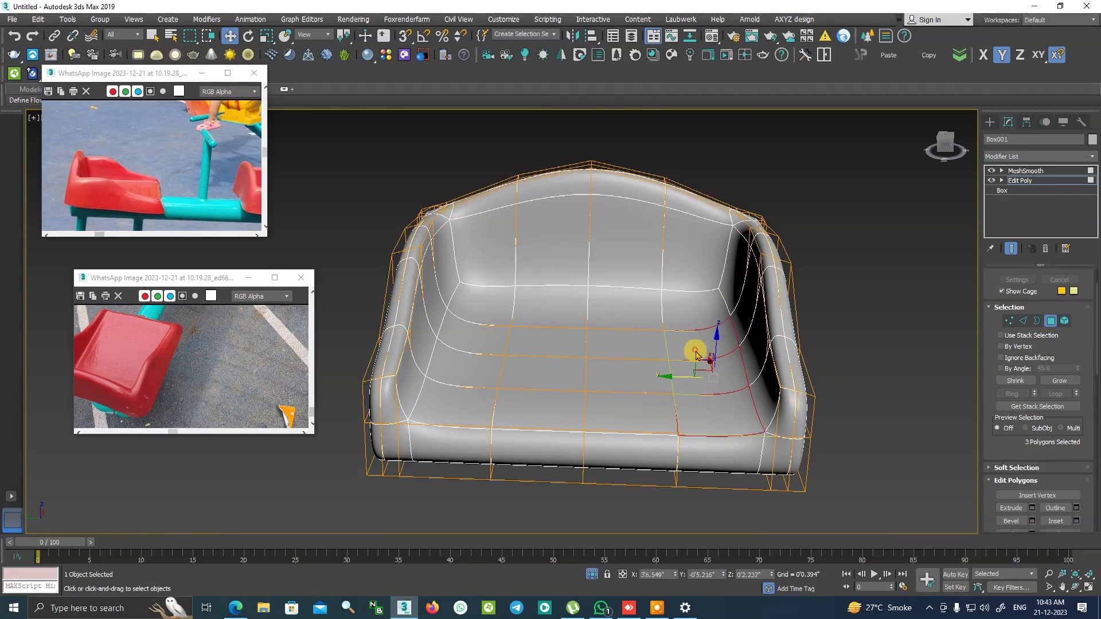
ctrl+click(678, 316)
ctrl+click(550, 305)
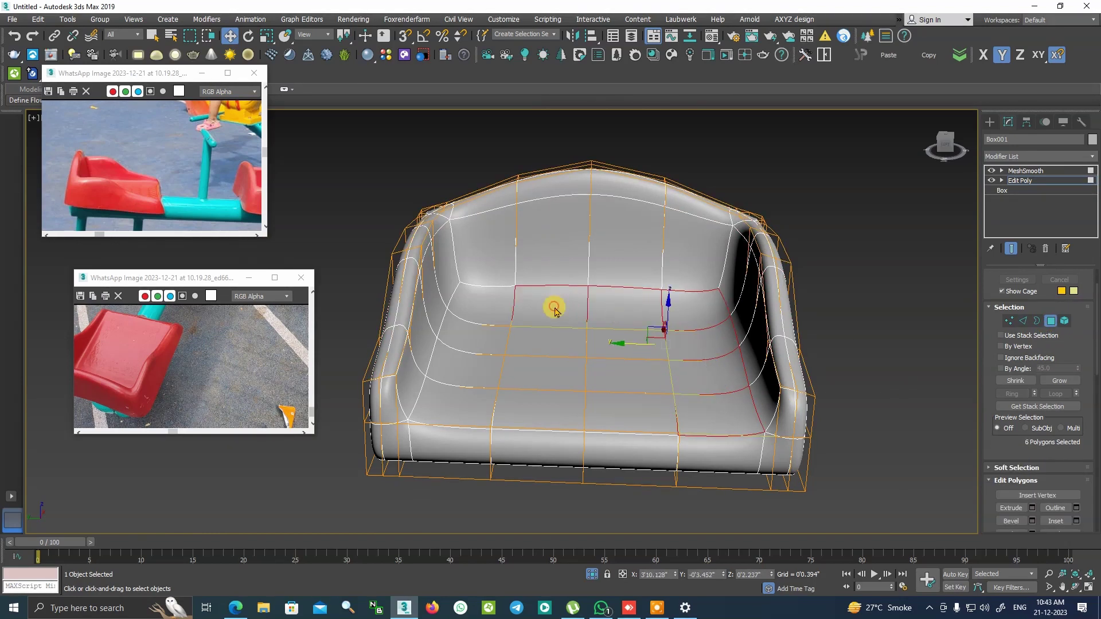
ctrl+click(495, 304)
alt+middle_drag(496, 304, 704, 392)
Inset the selected seat-floor polygons into a border ring, then return to object level
right_click(666, 368)
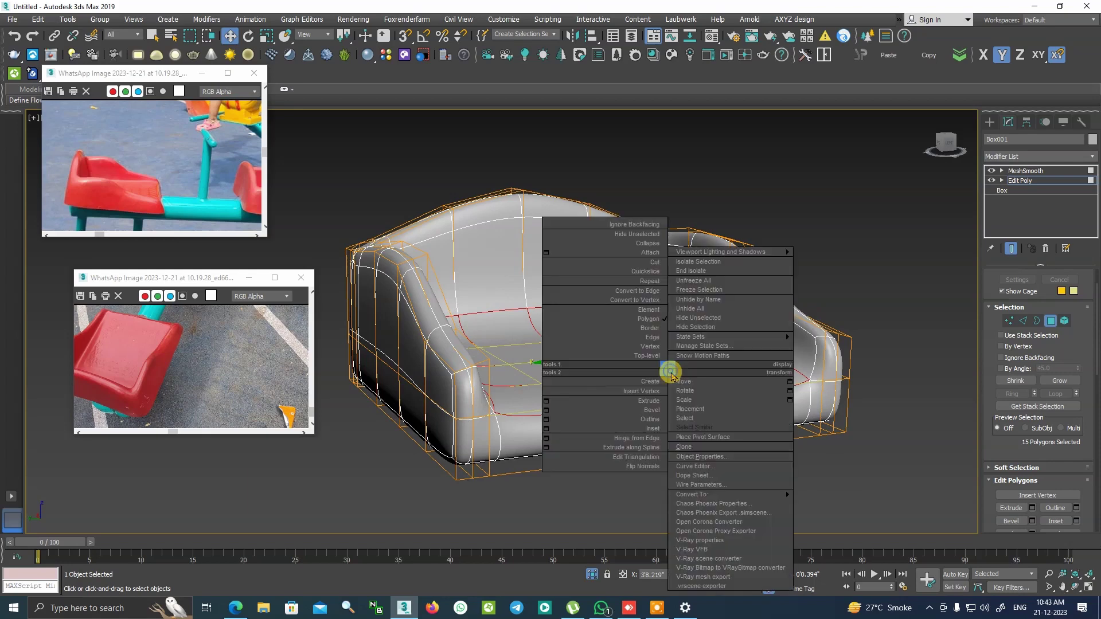
click(547, 428)
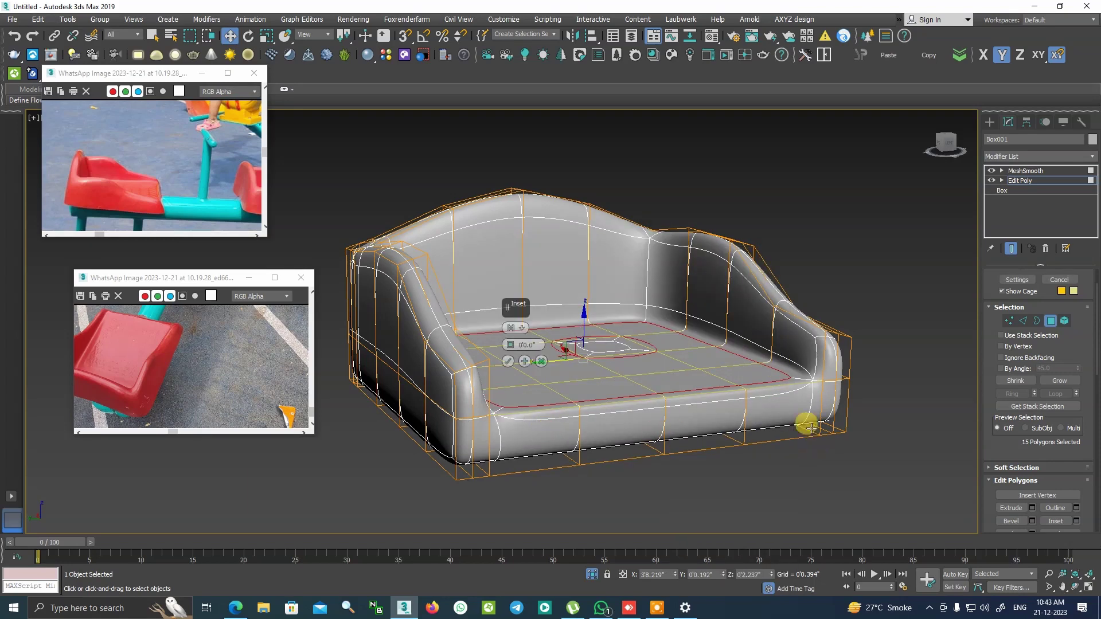
mouse_move(803, 422)
alt+middle_down()
mouse_move(663, 410)
mouse_move(634, 379)
mouse_move(676, 400)
mouse_move(455, 393)
mouse_move(868, 331)
mouse_move(856, 344)
alt+middle_up()
click(868, 331)
scroll(868, 331, down, 3)
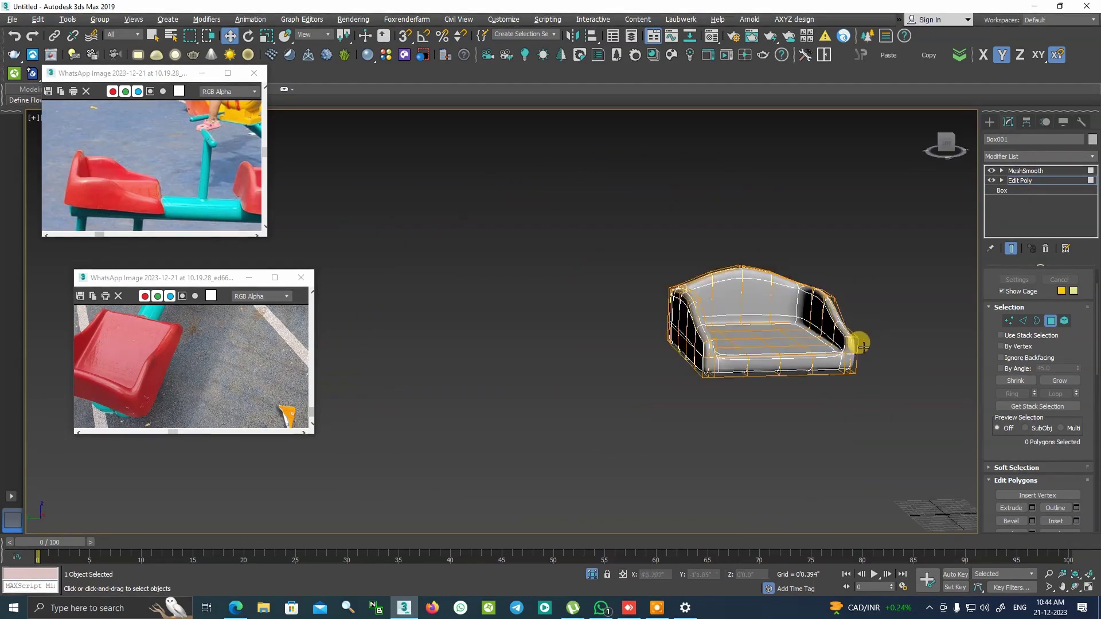
click(1032, 181)
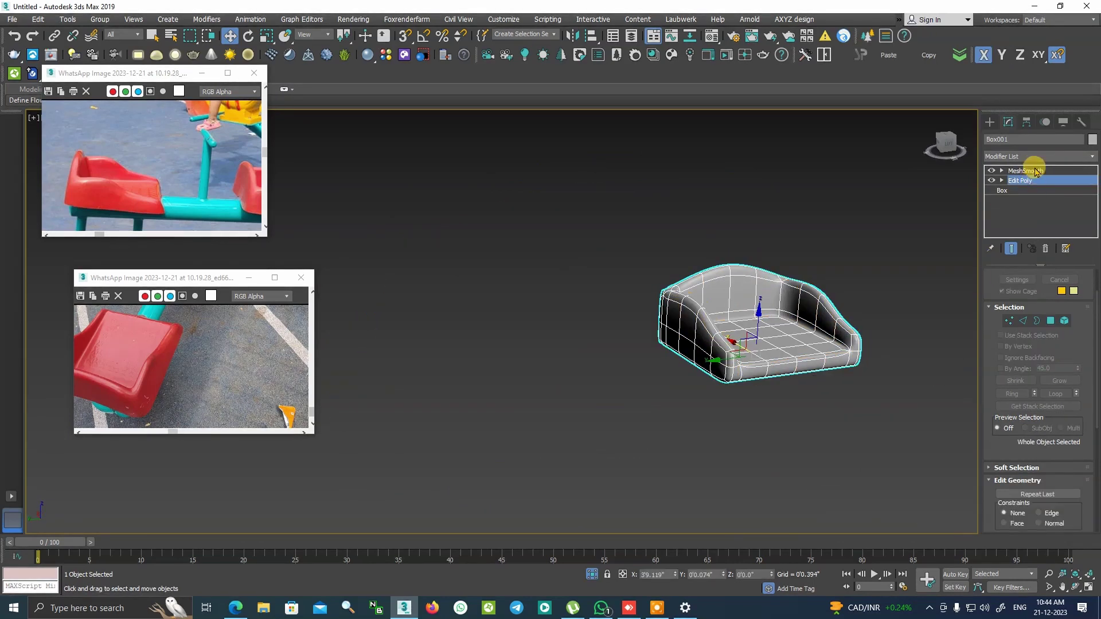
click(990, 121)
click(835, 207)
scroll(725, 310, up, 3)
Hide edged faces, select the seat, and enter Edit Poly vertex mode
scroll(656, 325, up, 3)
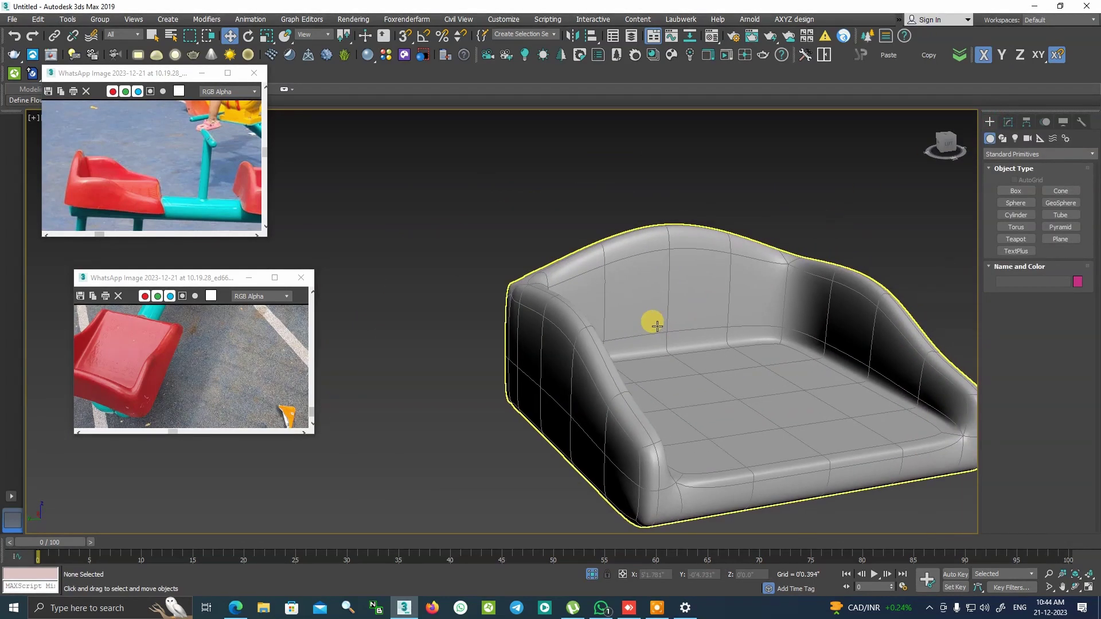
key(F4)
scroll(752, 316, down, 5)
alt+middle_drag(918, 381, 906, 366)
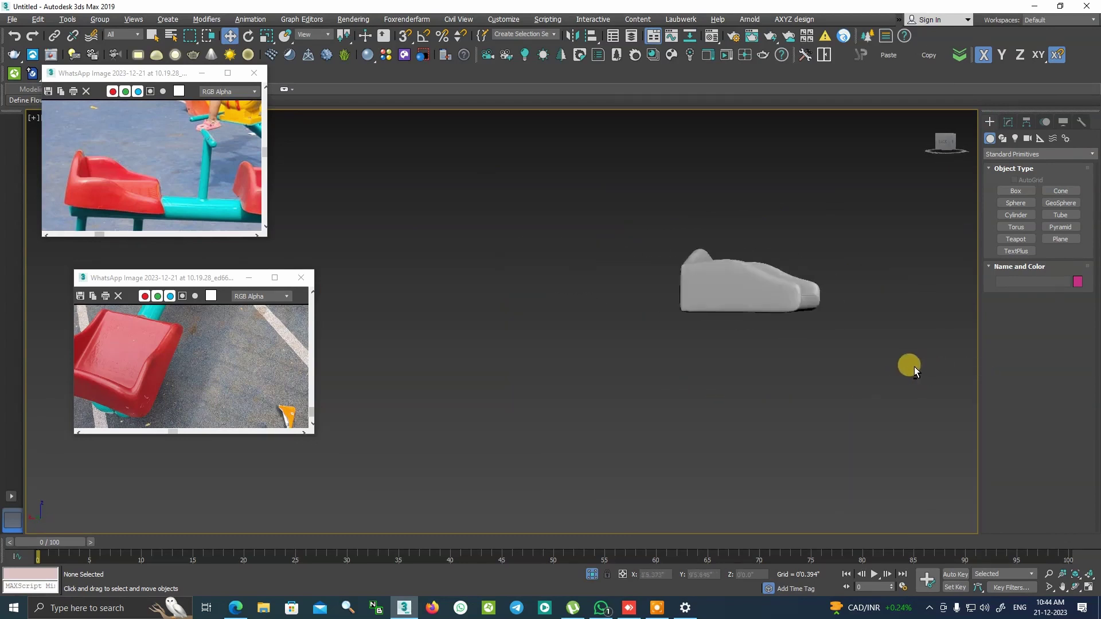
click(766, 285)
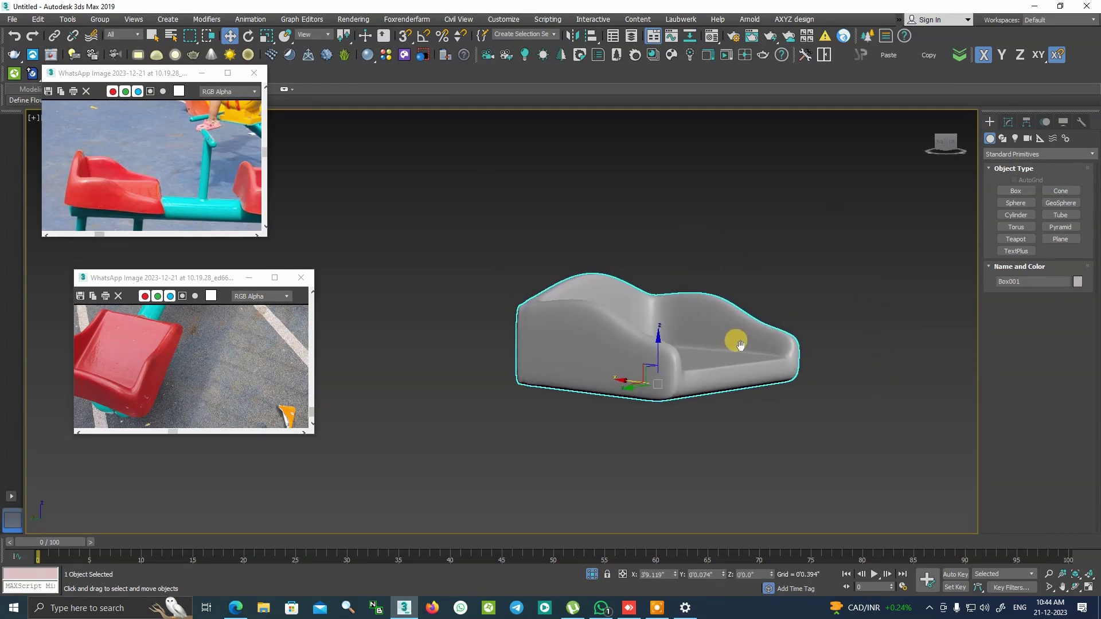
alt+middle_drag(844, 308, 757, 340)
scroll(738, 358, up, 2)
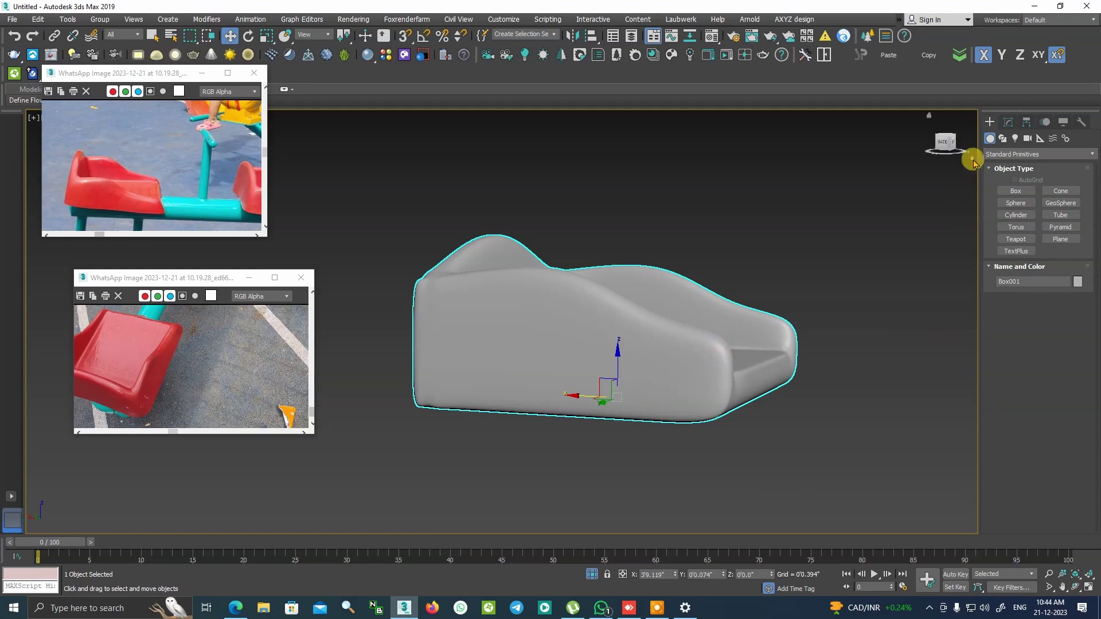
click(1008, 122)
click(1002, 181)
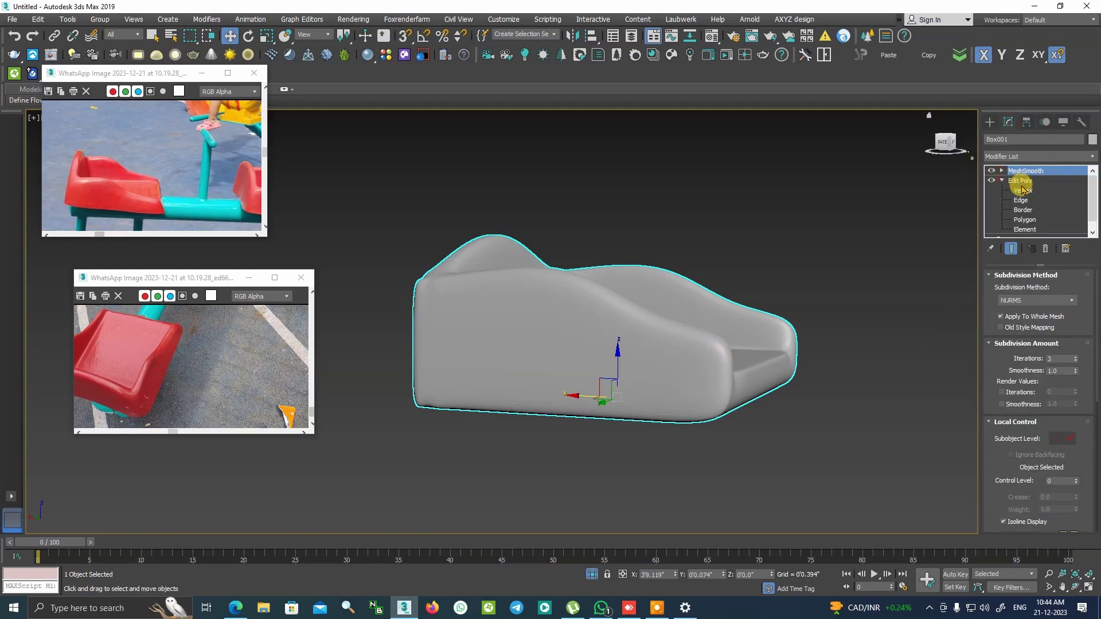
click(1015, 189)
Switch to the Front view and lower the seat's six front vertices
alt+middle_drag(751, 369, 757, 367)
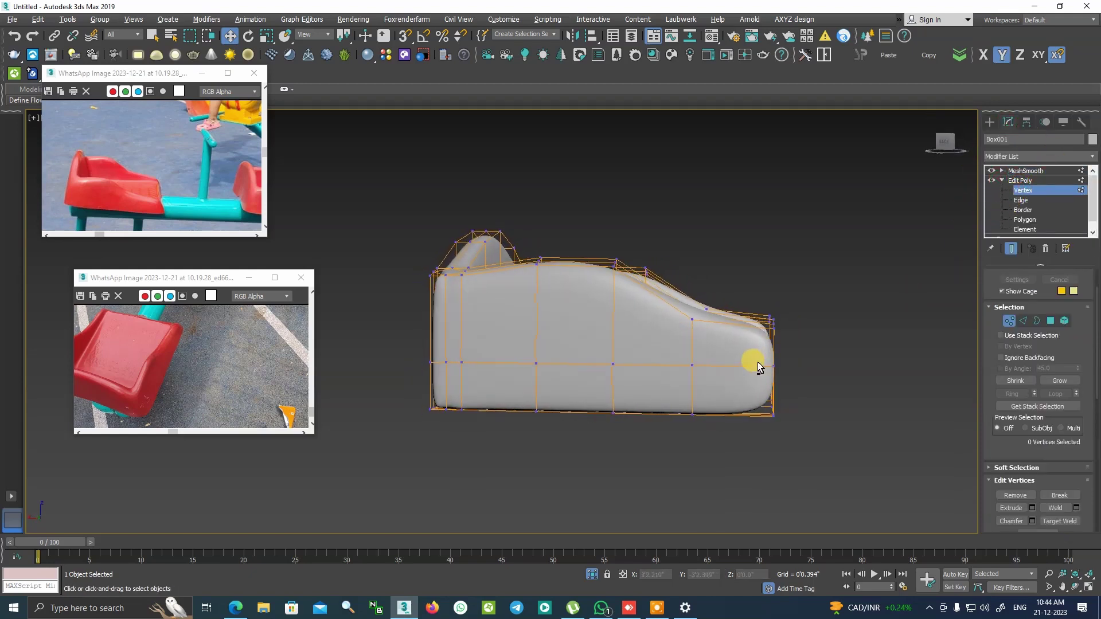
scroll(779, 333, up, 4)
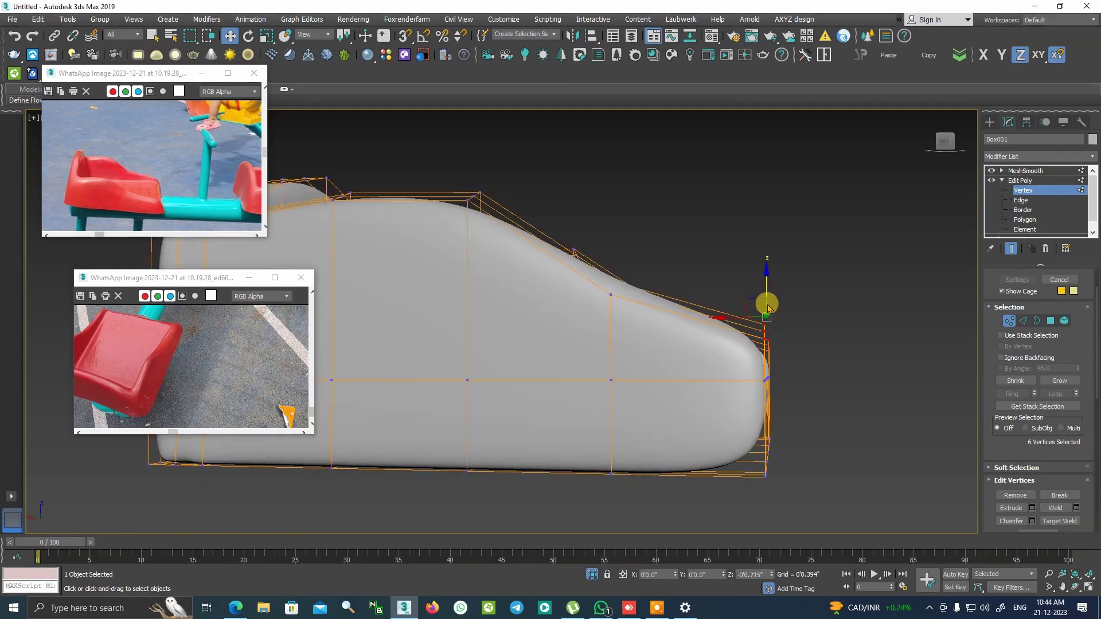
alt+middle_drag(765, 289, 628, 244)
scroll(655, 256, down, 4)
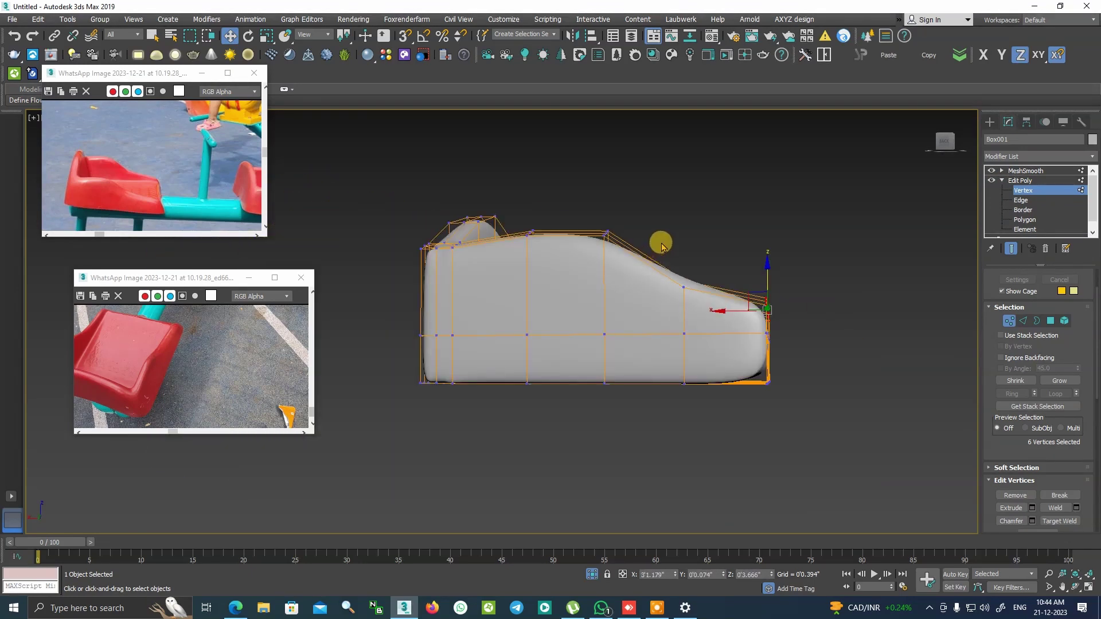
key(f)
scroll(562, 329, up, 2)
drag(552, 356, 554, 372)
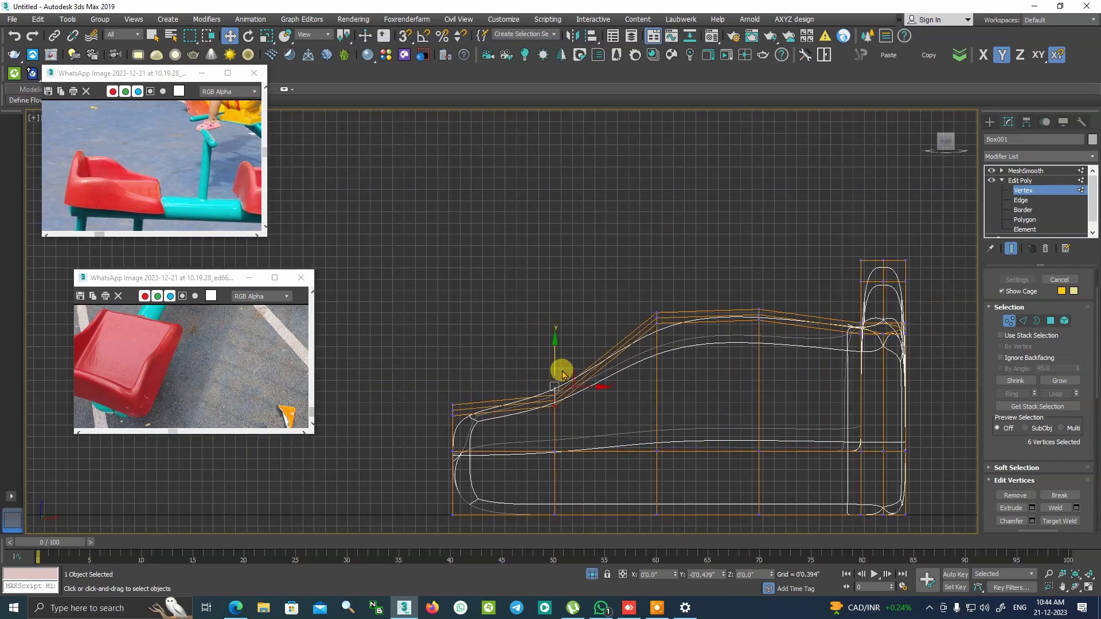
Shift vertex columns left and up to raise the back, then nudge the middle column right
middle_drag(720, 374, 688, 351)
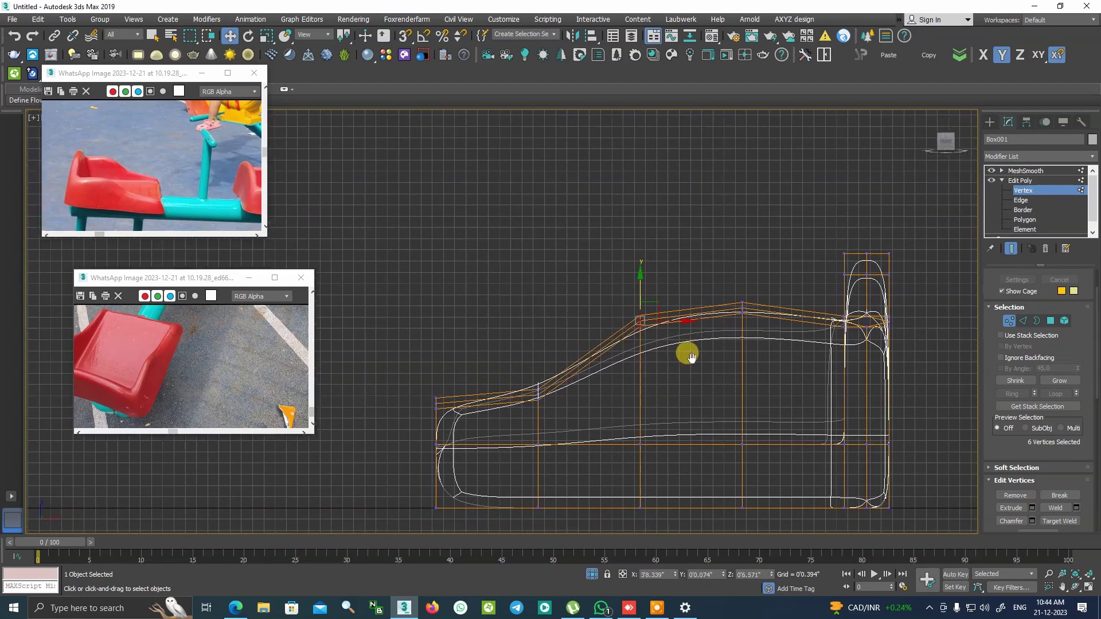
drag(717, 275, 750, 532)
drag(736, 427, 684, 424)
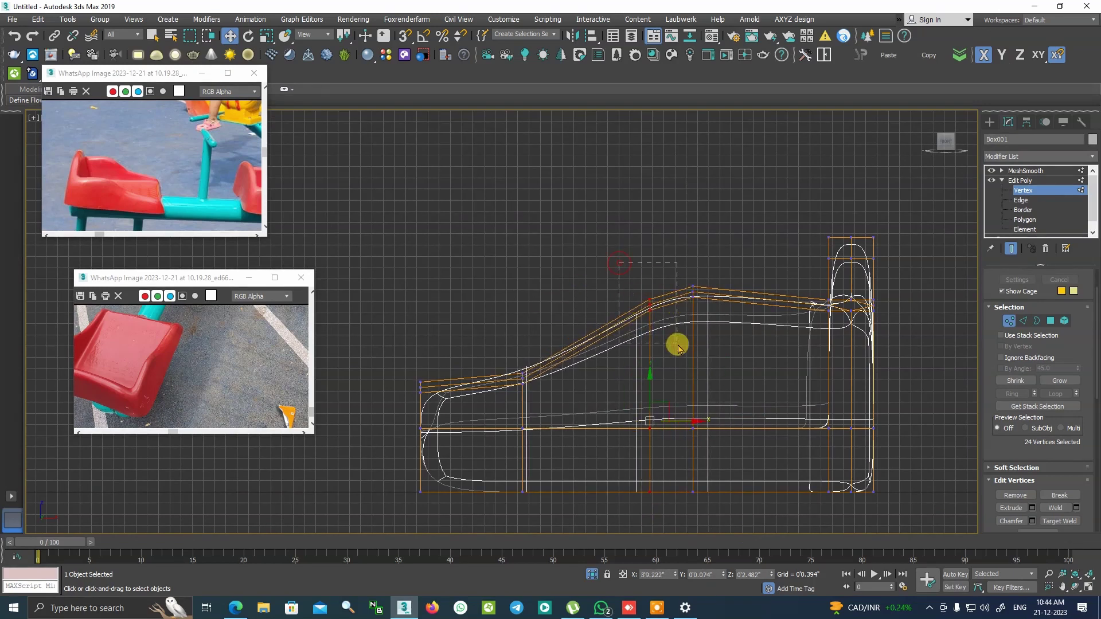
drag(657, 281, 653, 262)
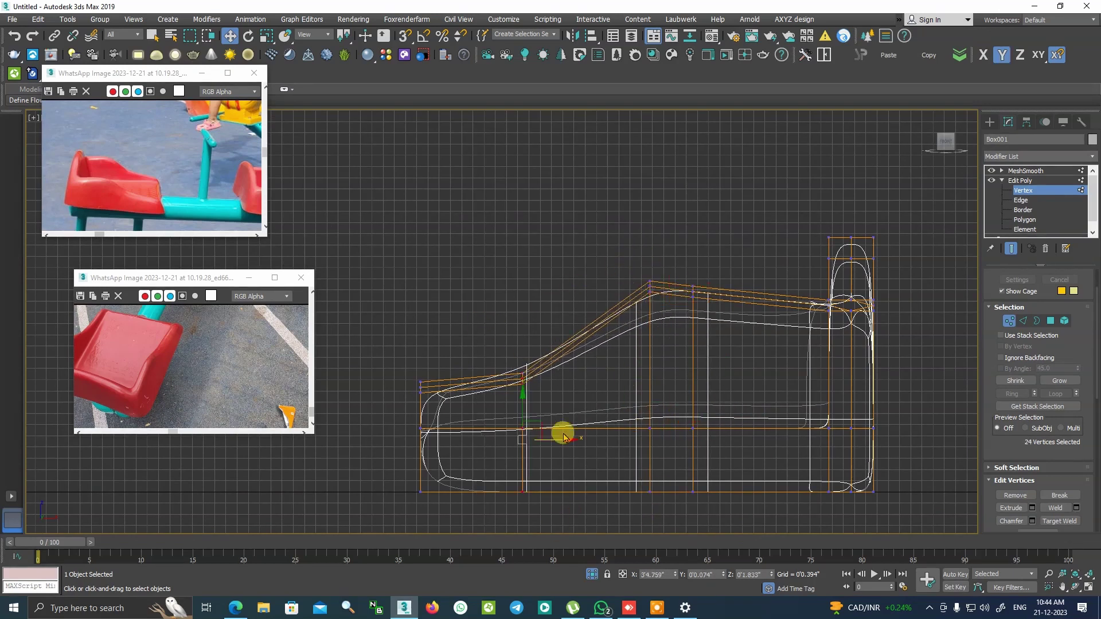
drag(563, 437, 577, 445)
mouse_move(405, 359)
mouse_down()
mouse_move(463, 466)
mouse_move(473, 413)
mouse_up()
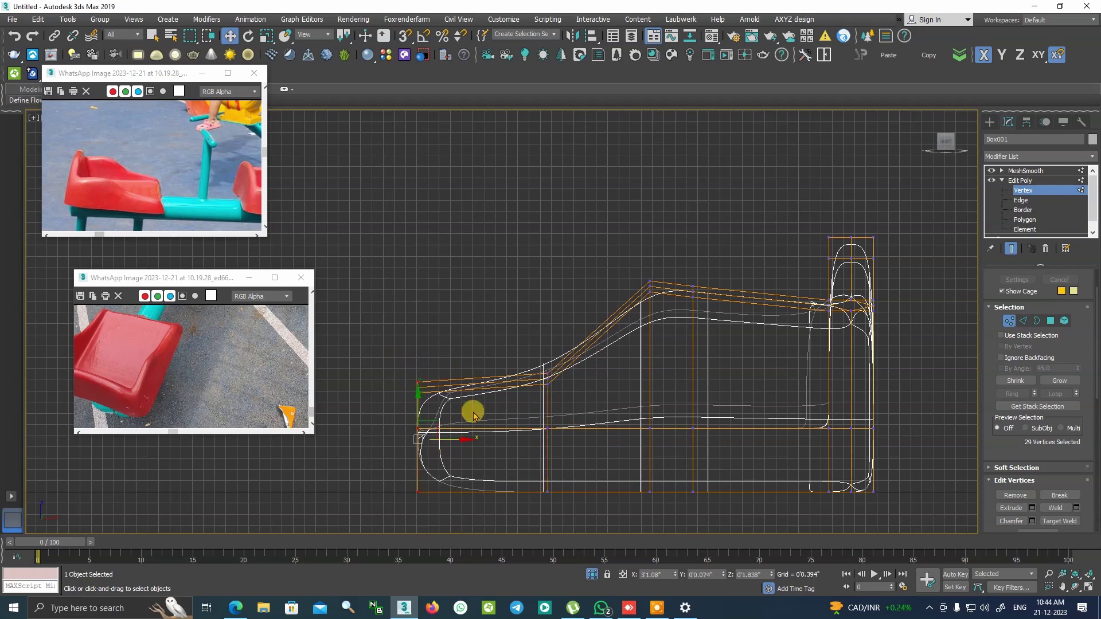
scroll(439, 281, down, 2)
key(ctrl+b)
scroll(624, 268, down, 2)
Return to the perspective view and orbit out to see the whole beam
key(p)
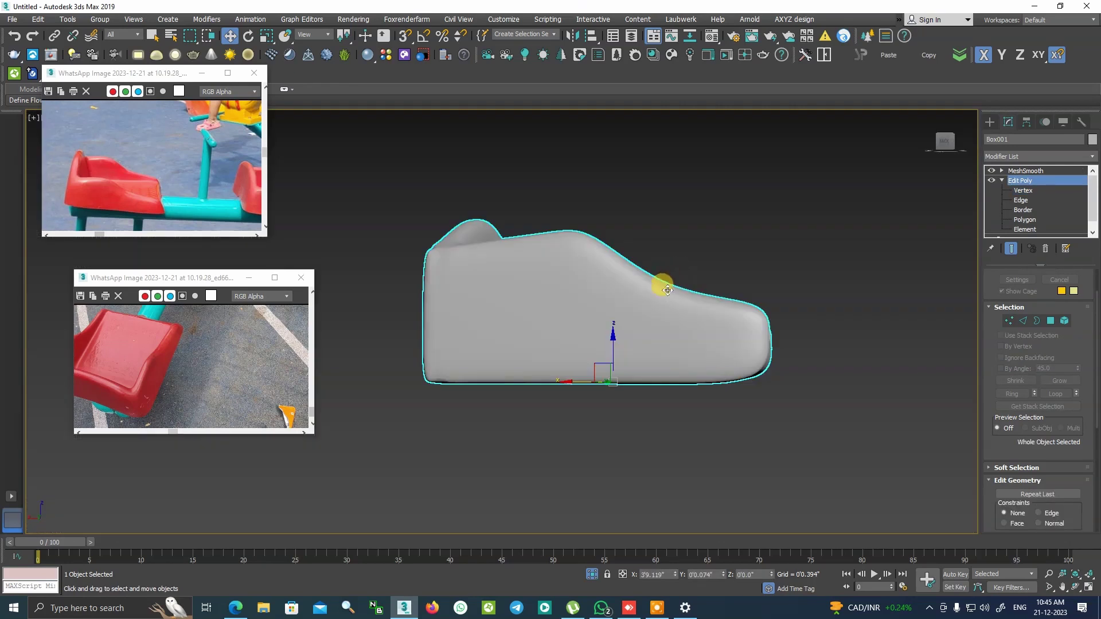
mouse_move(659, 285)
alt+middle_down()
mouse_move(614, 351)
mouse_move(507, 376)
mouse_move(546, 321)
mouse_move(517, 363)
mouse_move(480, 325)
alt+middle_up()
scroll(489, 351, up, 4)
middle_drag(485, 410, 485, 404)
scroll(193, 402, down, 3)
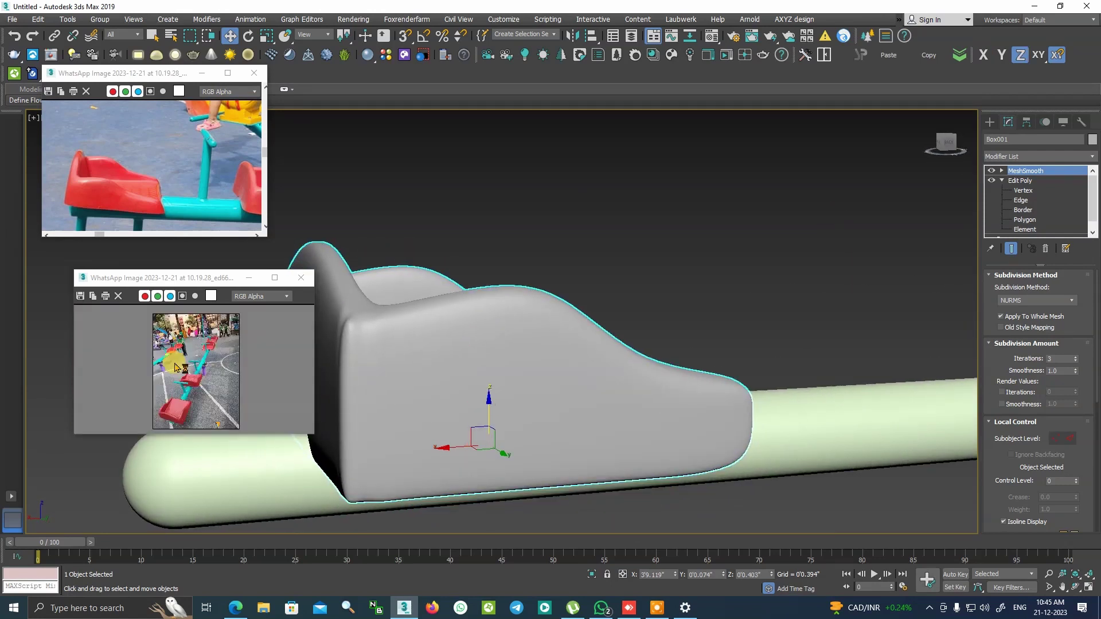
scroll(194, 402, up, 3)
scroll(568, 429, down, 3)
scroll(590, 393, down, 3)
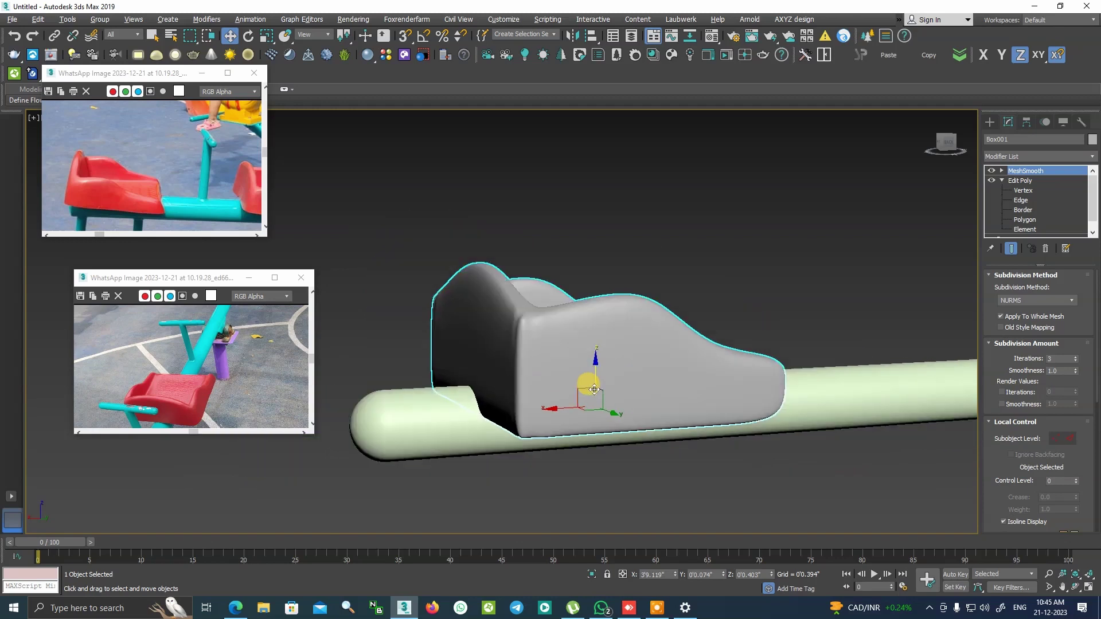
mouse_move(590, 393)
alt+middle_down()
mouse_move(646, 376)
mouse_move(546, 344)
alt+middle_up()
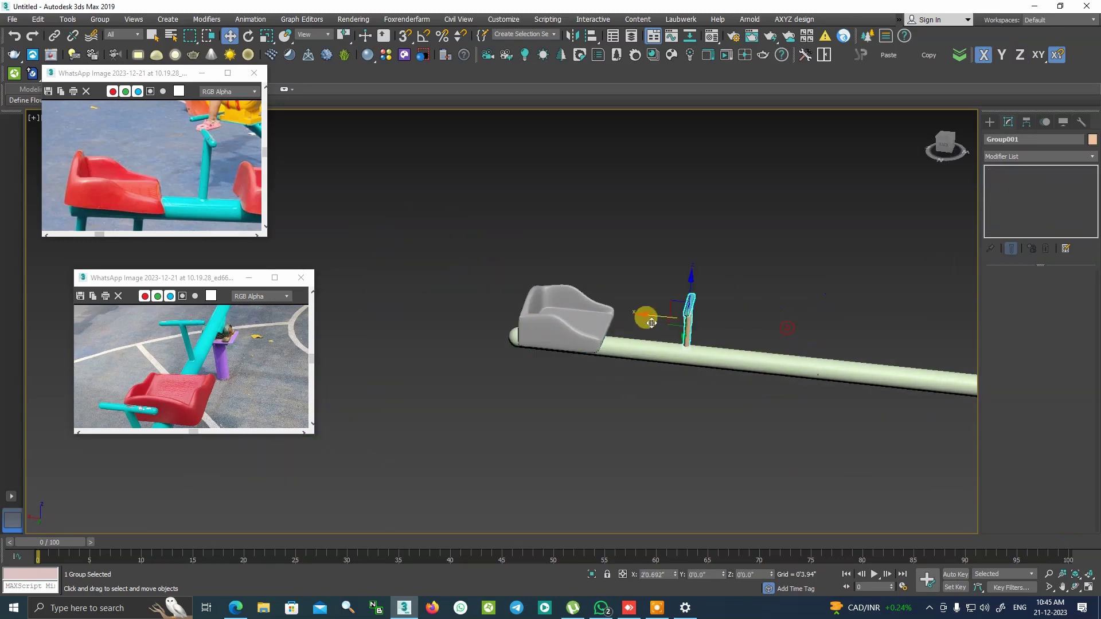
Move the handle post beside the seat and clone both further along the beam
drag(860, 347, 630, 333)
ctrl+click(613, 342)
alt+middle_drag(614, 342, 474, 276)
shift+drag(475, 276, 625, 275)
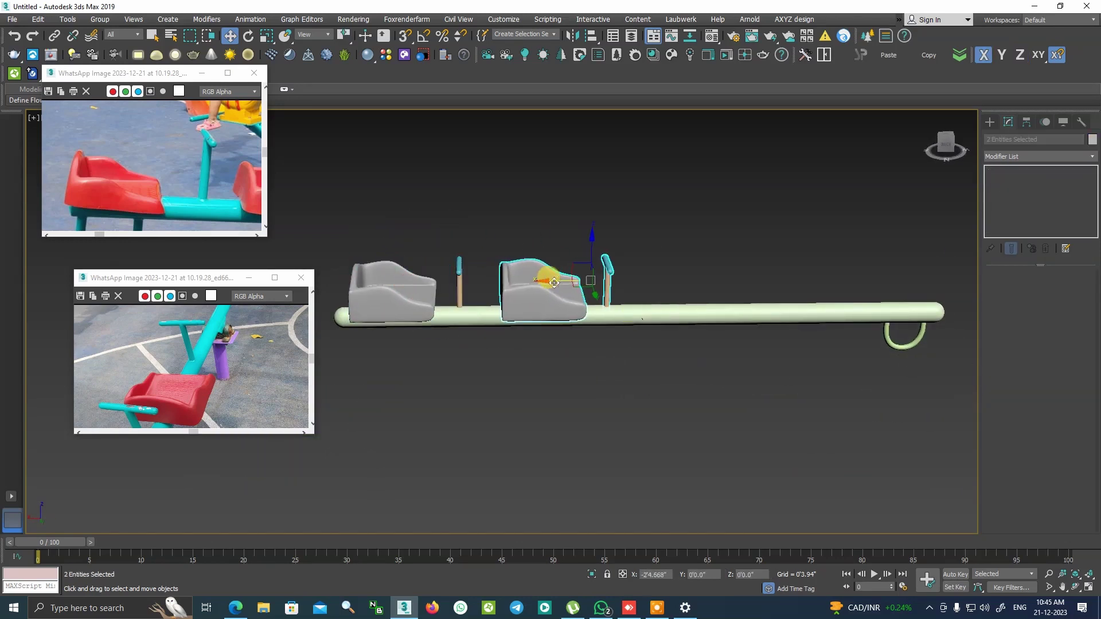
click(570, 352)
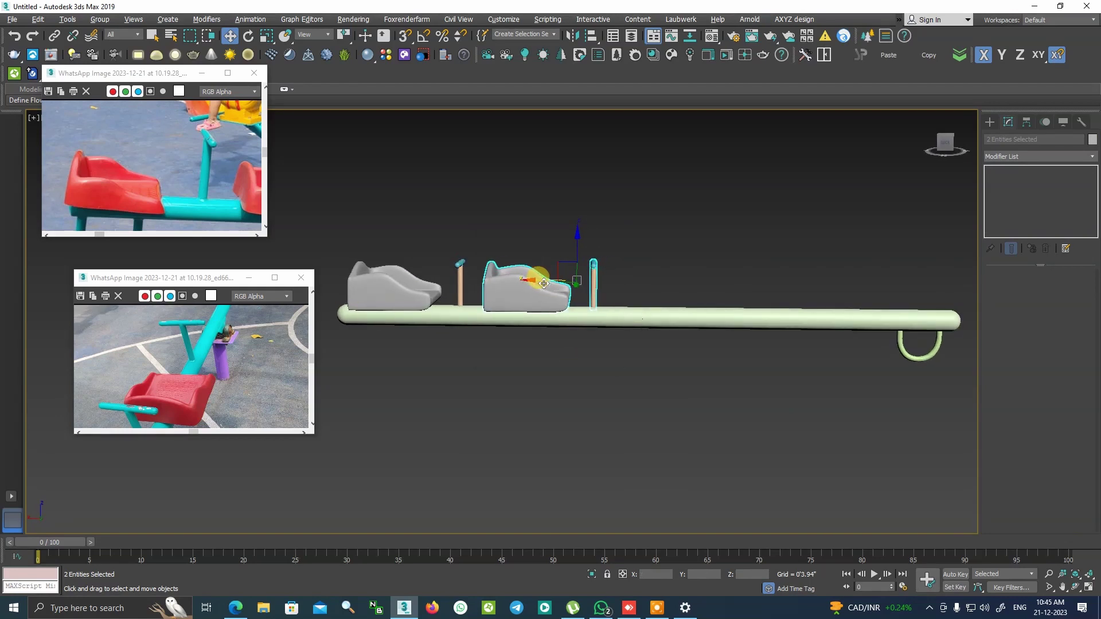
Copy both seats and posts to the beam's right end and mirror them
alt+middle_drag(599, 317, 432, 256)
scroll(432, 256, down, 2)
drag(432, 256, 592, 322)
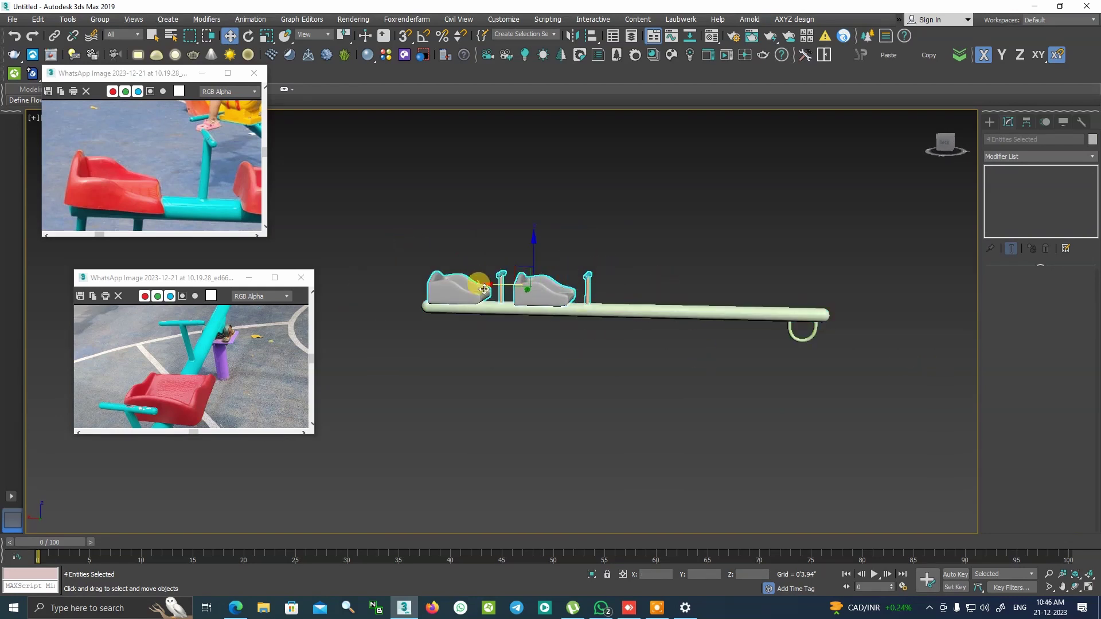
shift+drag(478, 285, 717, 317)
click(550, 352)
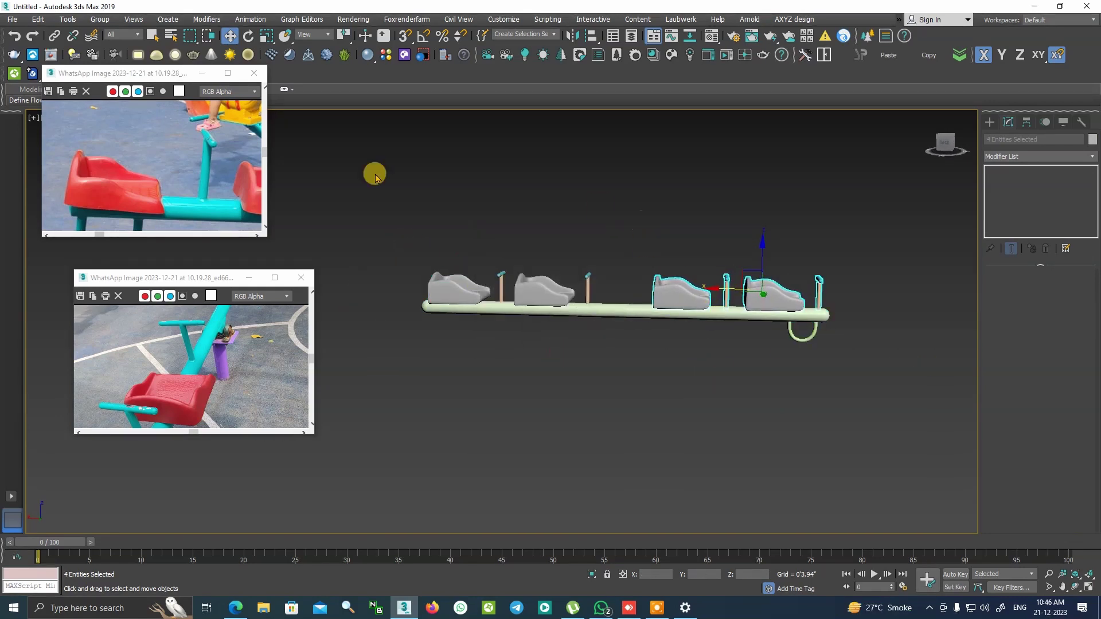
click(571, 35)
click(536, 386)
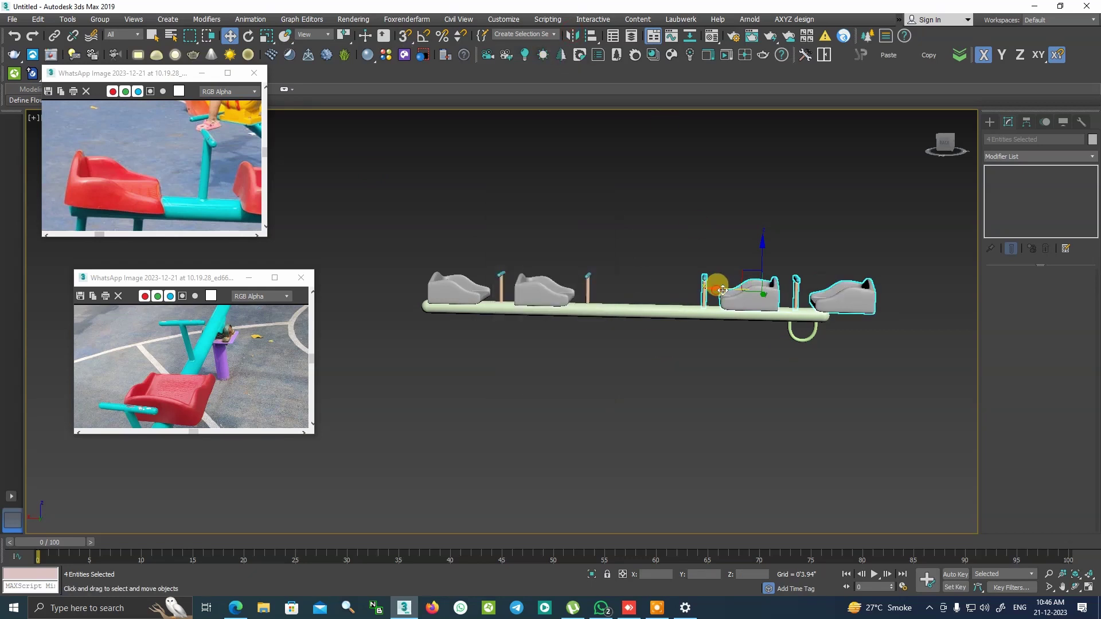
Move Capsule001 right and lengthen its Height to 11'3.6"
drag(678, 312, 728, 322)
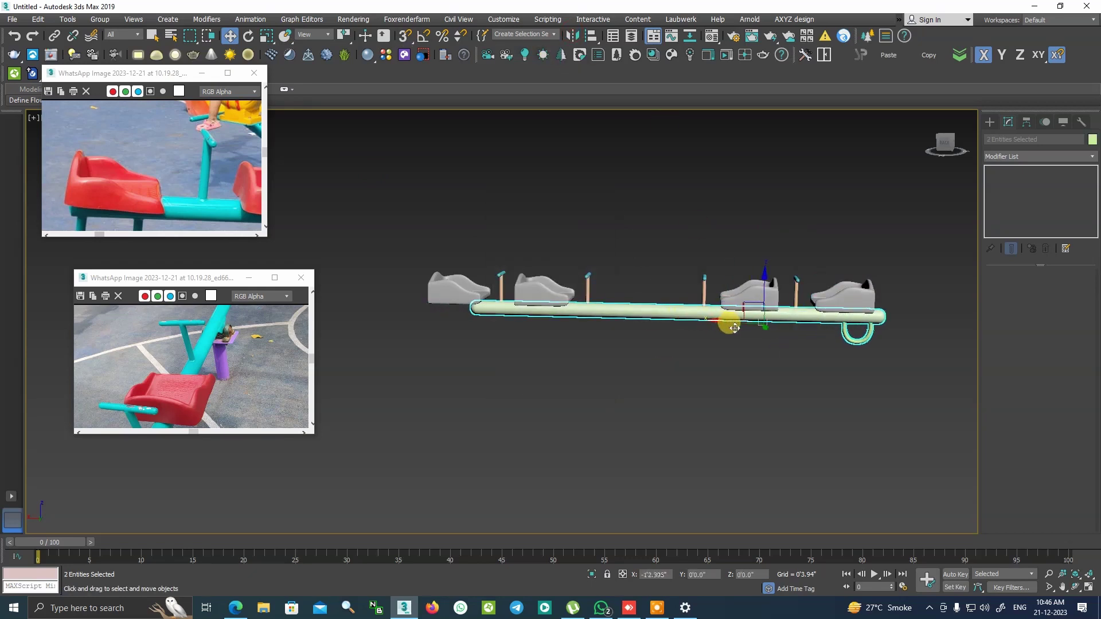
drag(1078, 304, 1077, 298)
drag(445, 304, 401, 301)
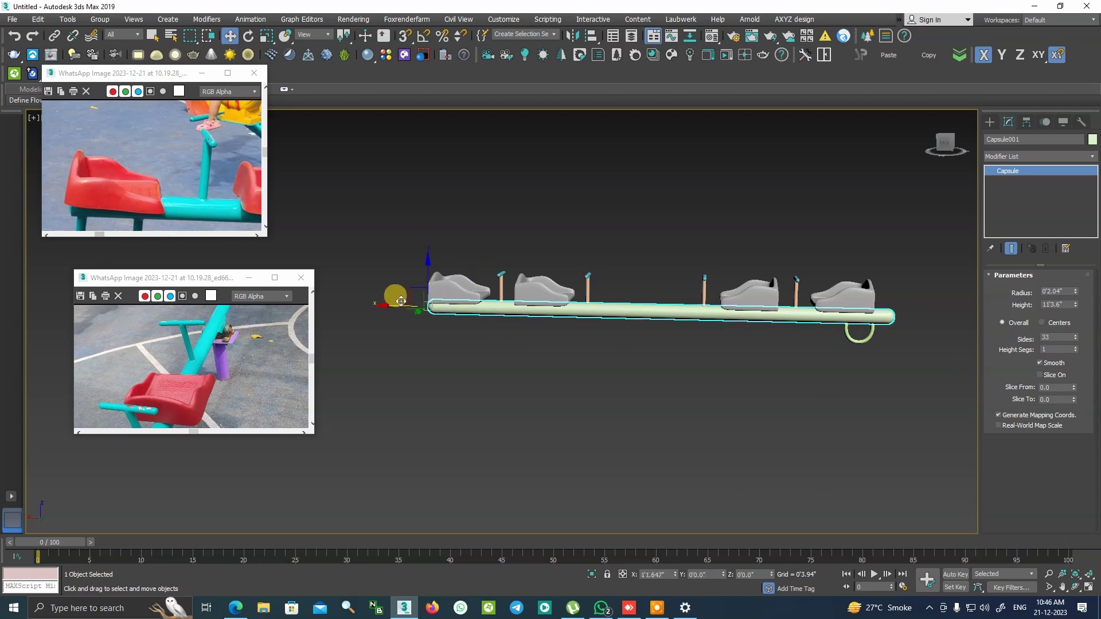
Clone the U-handle rectangle spline to the beam's left end
click(659, 385)
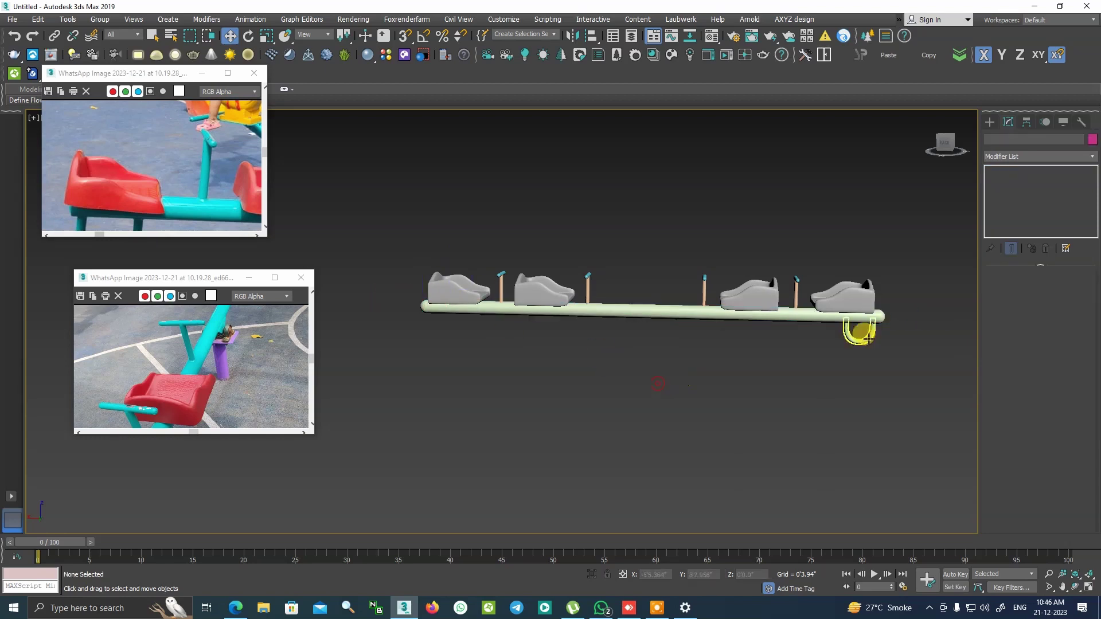
mouse_move(857, 325)
alt+middle_down()
mouse_move(921, 327)
mouse_move(572, 277)
mouse_move(542, 309)
mouse_move(556, 325)
alt+middle_up()
scroll(542, 309, down, 3)
scroll(530, 331, up, 3)
click(878, 325)
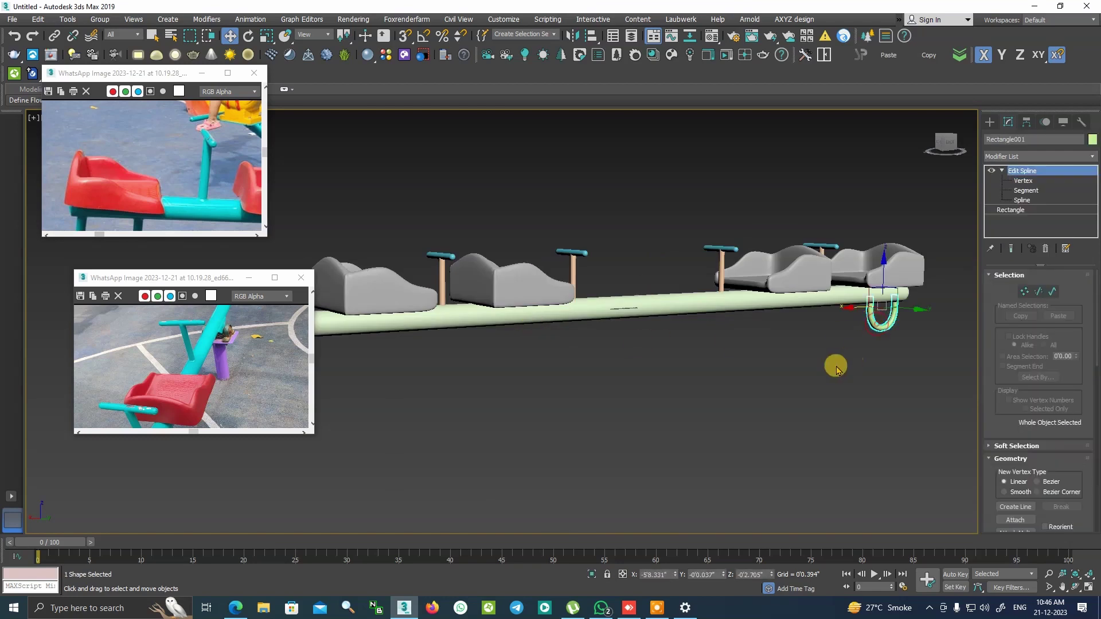
mouse_move(836, 364)
alt+middle_down()
mouse_move(786, 344)
mouse_move(816, 353)
alt+middle_up()
shift+drag(825, 323, 453, 338)
click(566, 353)
Select both U-handles and review the seesaw, finishing in the Front view
alt+middle_drag(604, 353, 624, 321)
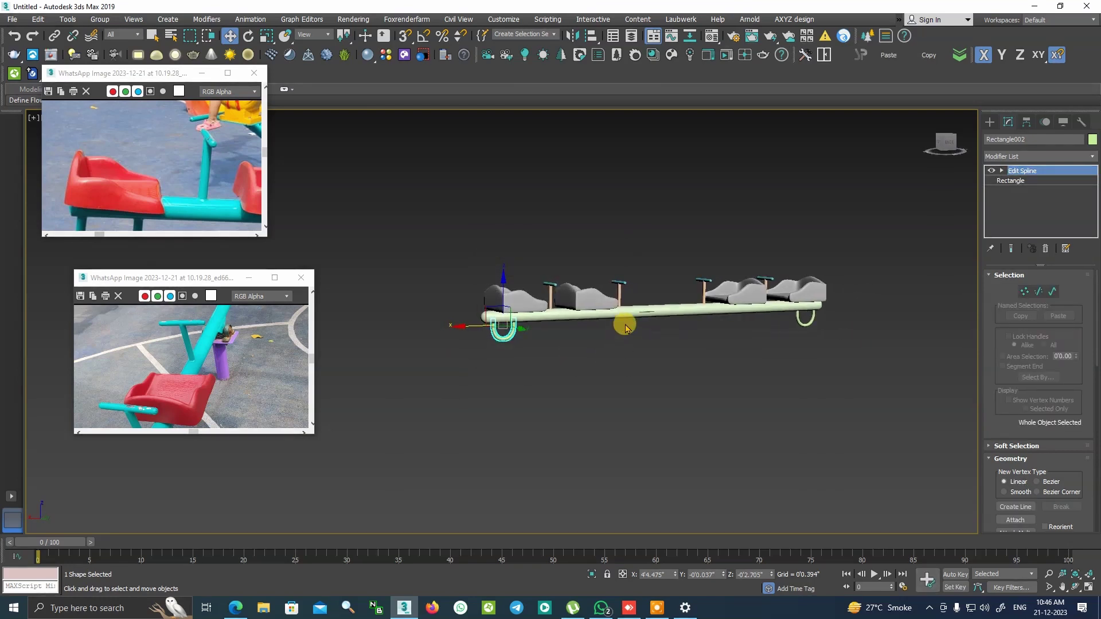
scroll(628, 321, up, 5)
ctrl+click(667, 318)
scroll(667, 319, down, 5)
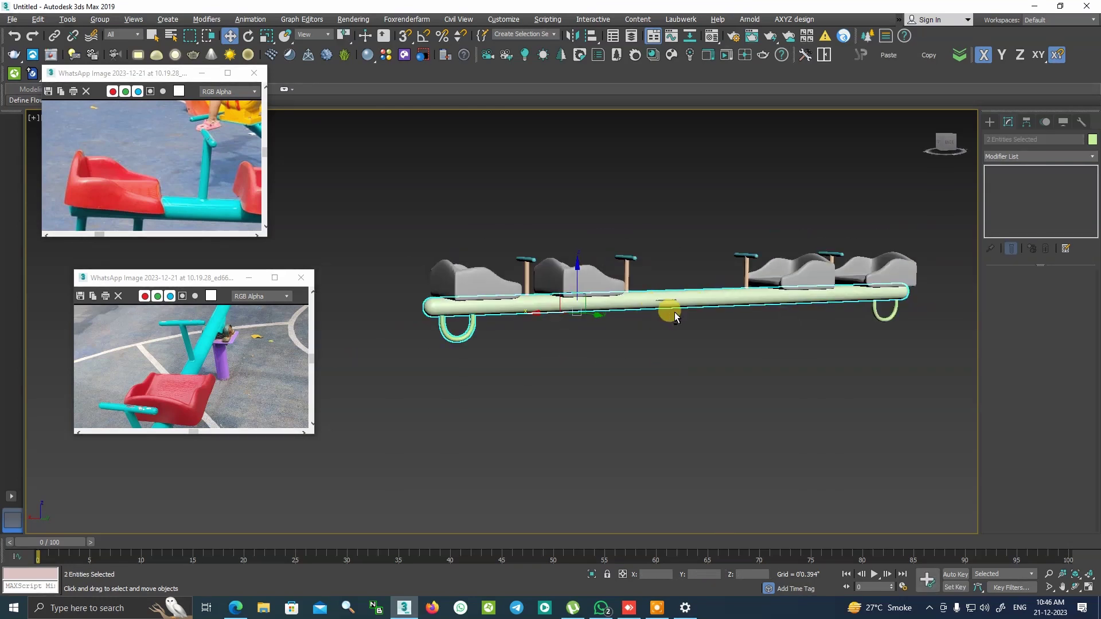
mouse_move(865, 290)
alt+middle_down()
mouse_move(761, 343)
mouse_move(746, 337)
alt+middle_up()
mouse_move(596, 351)
alt+middle_down()
mouse_move(650, 319)
mouse_move(602, 358)
alt+middle_up()
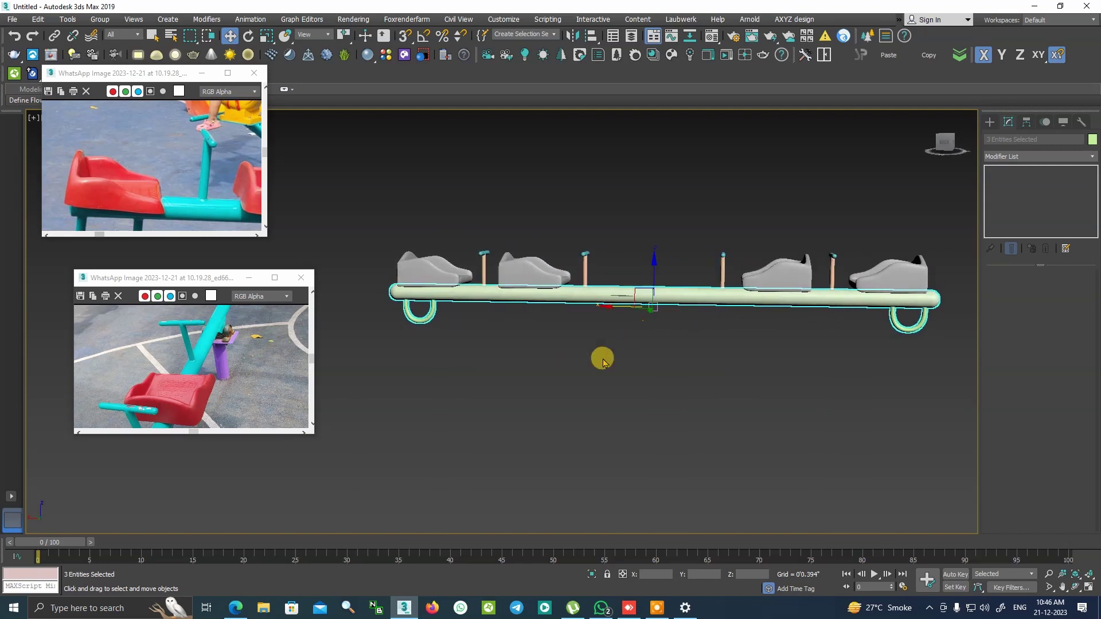
scroll(221, 352, up, 2)
scroll(220, 352, up, 2)
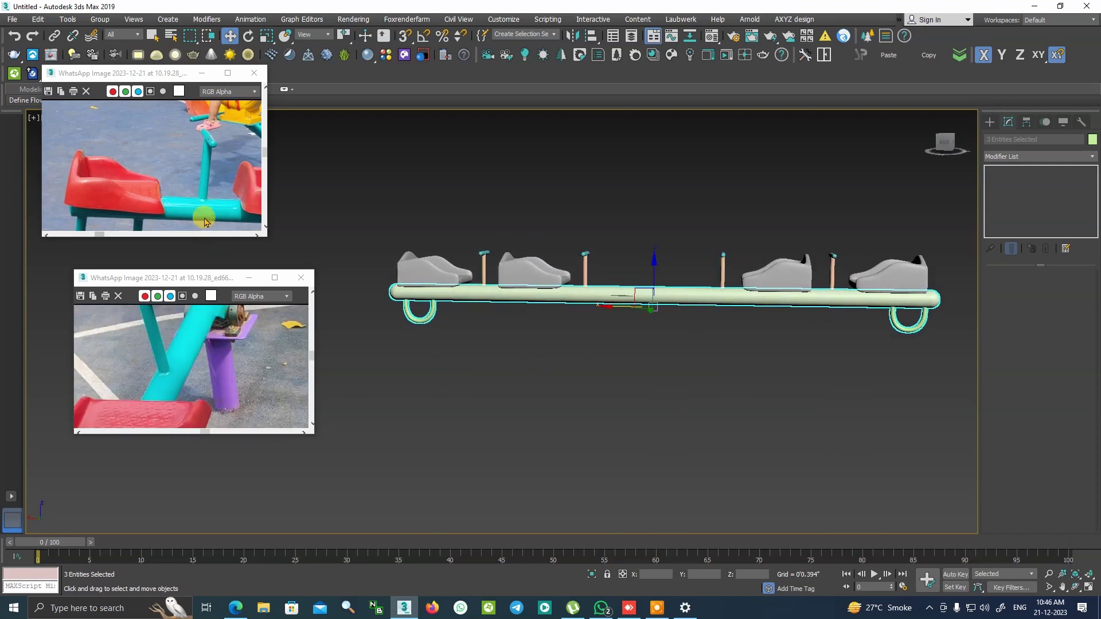
scroll(203, 219, down, 2)
scroll(223, 189, up, 2)
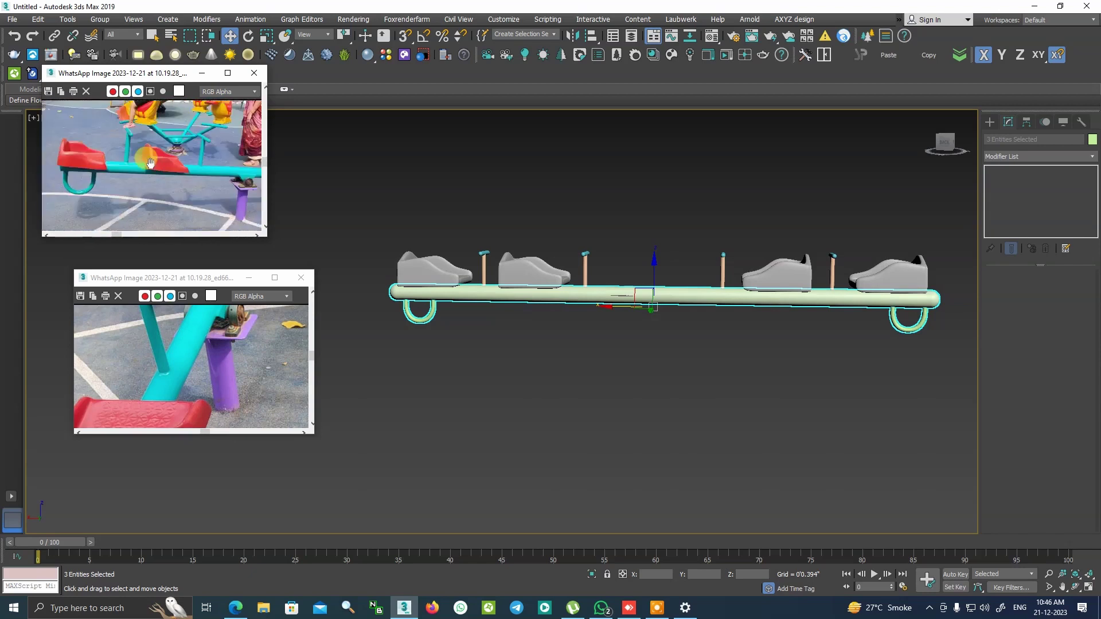
scroll(238, 164, down, 2)
scroll(237, 172, up, 2)
scroll(218, 181, up, 2)
key(f)
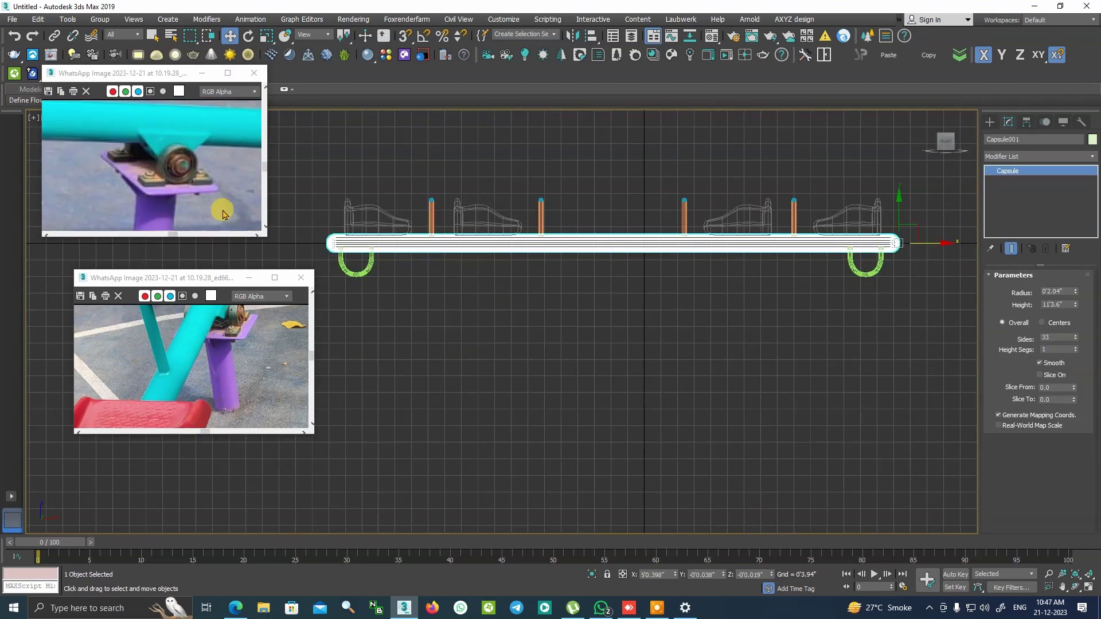
Draw a closed three-point Line spline triangle (Line005) beneath the beam's centre
click(998, 124)
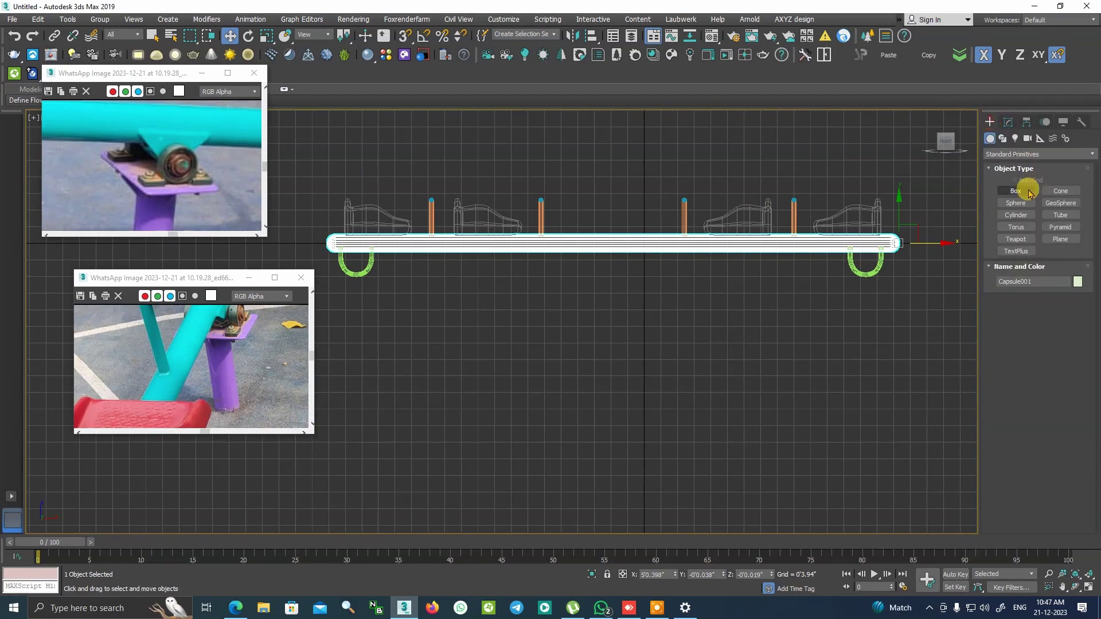
click(1000, 139)
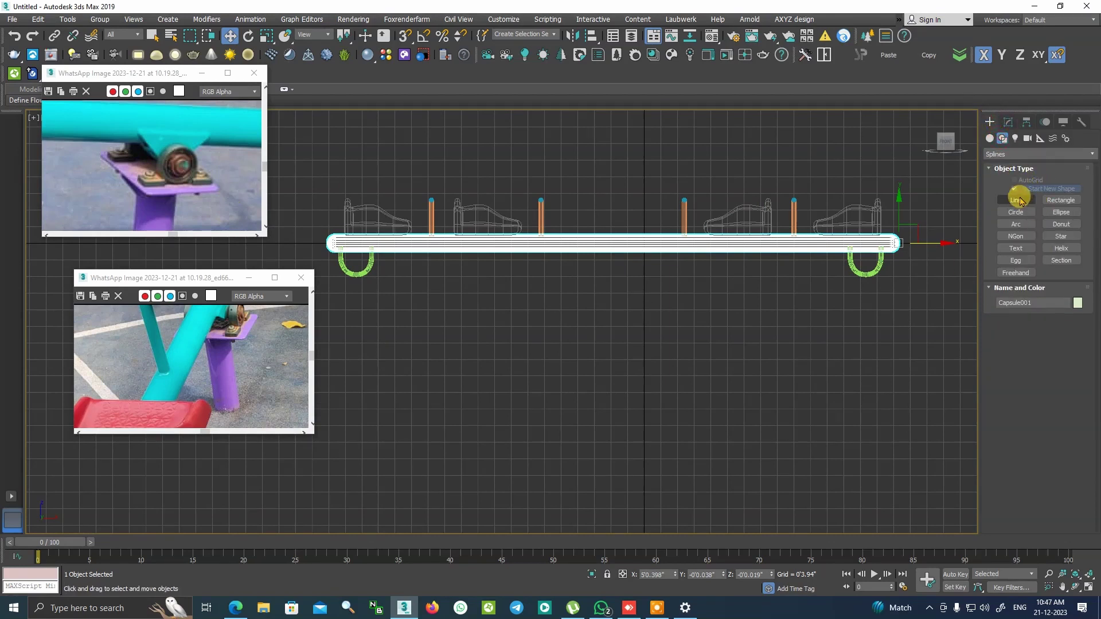
click(1017, 200)
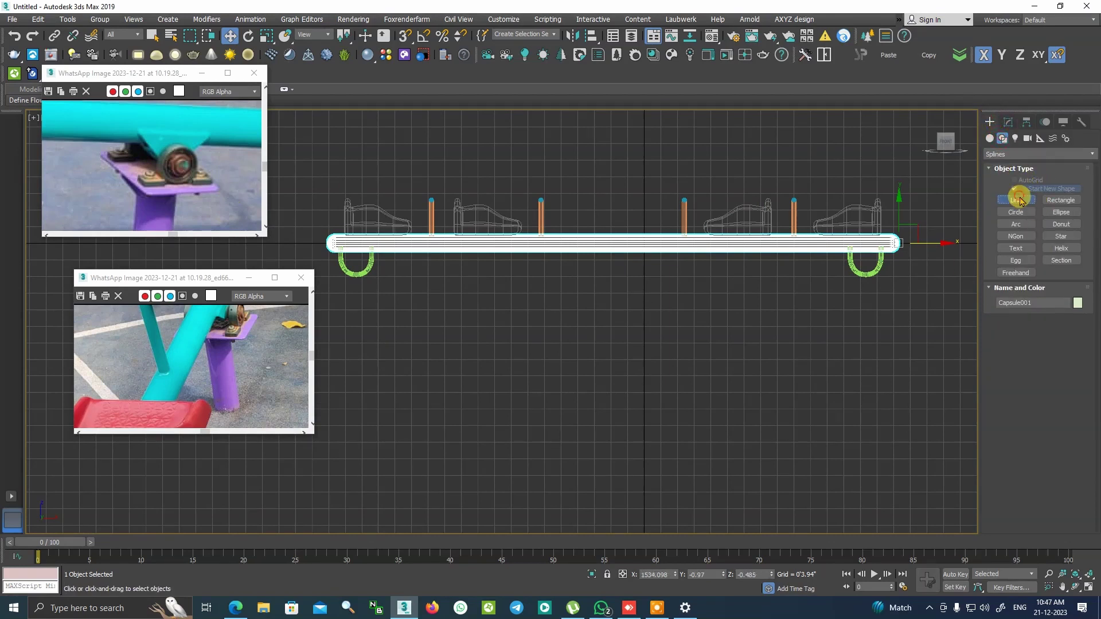
click(596, 250)
click(648, 253)
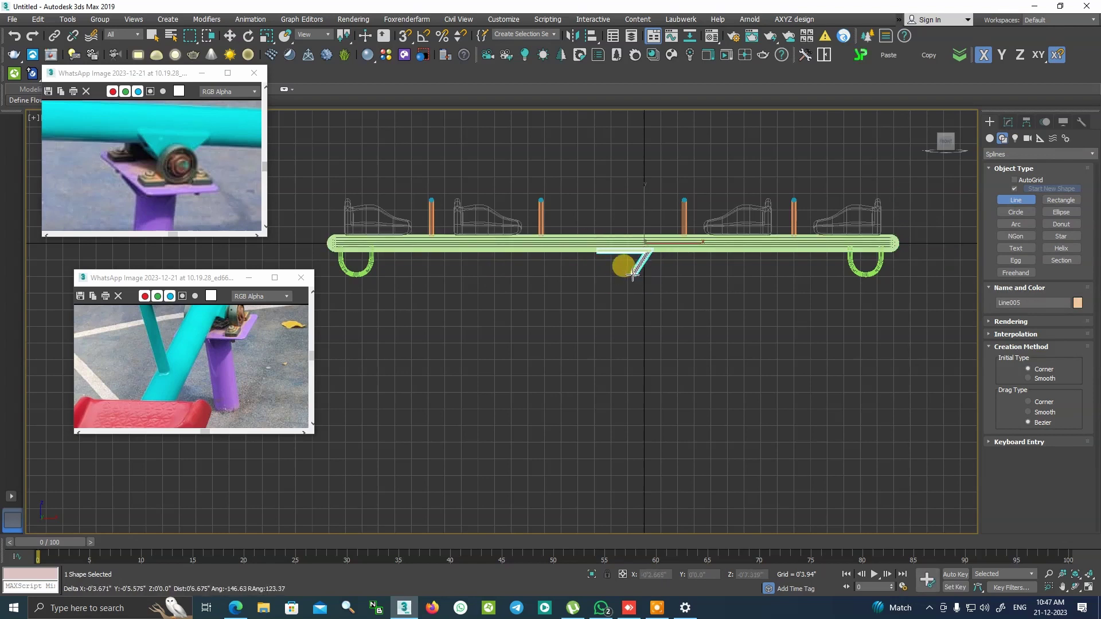
click(621, 278)
click(596, 251)
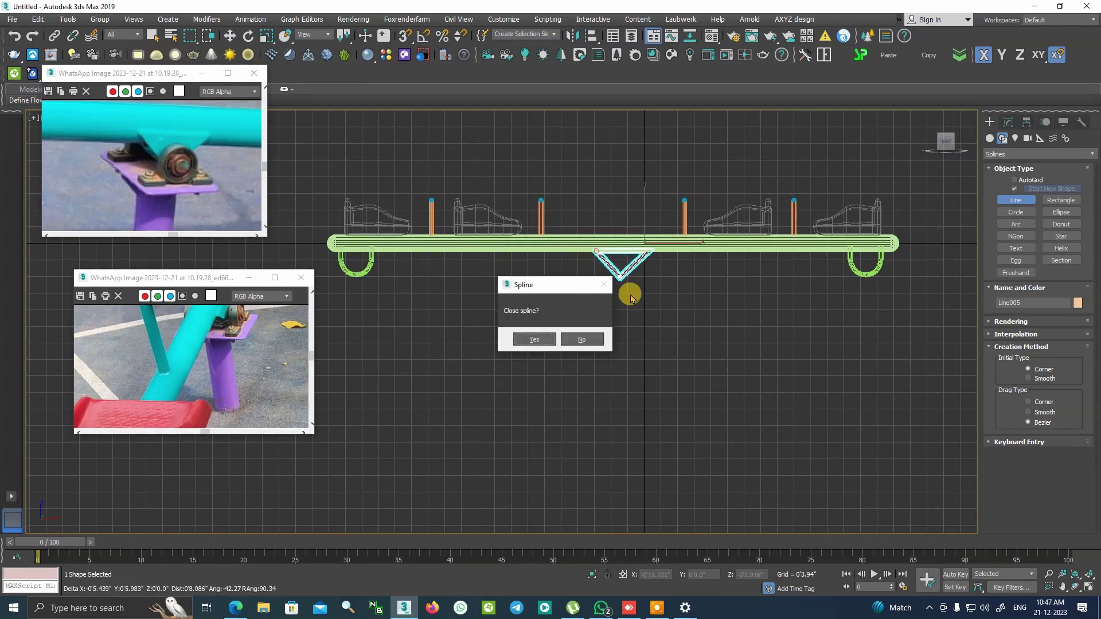
click(528, 333)
click(1008, 122)
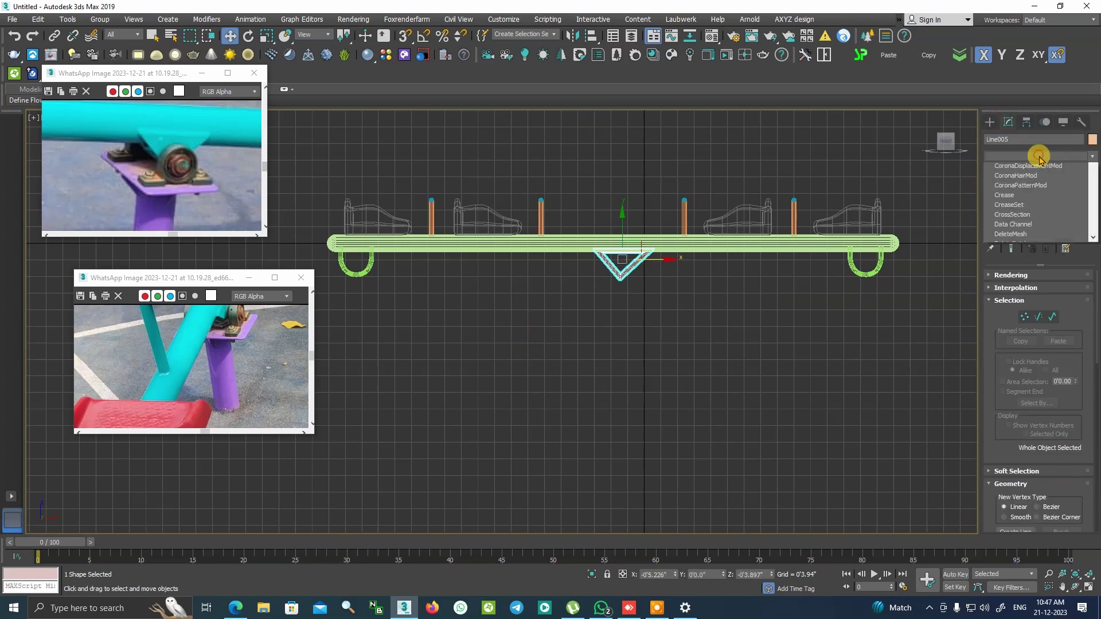
Add an Extrude modifier with a 0'3.335" amount to the triangle
click(1036, 156)
click(1009, 218)
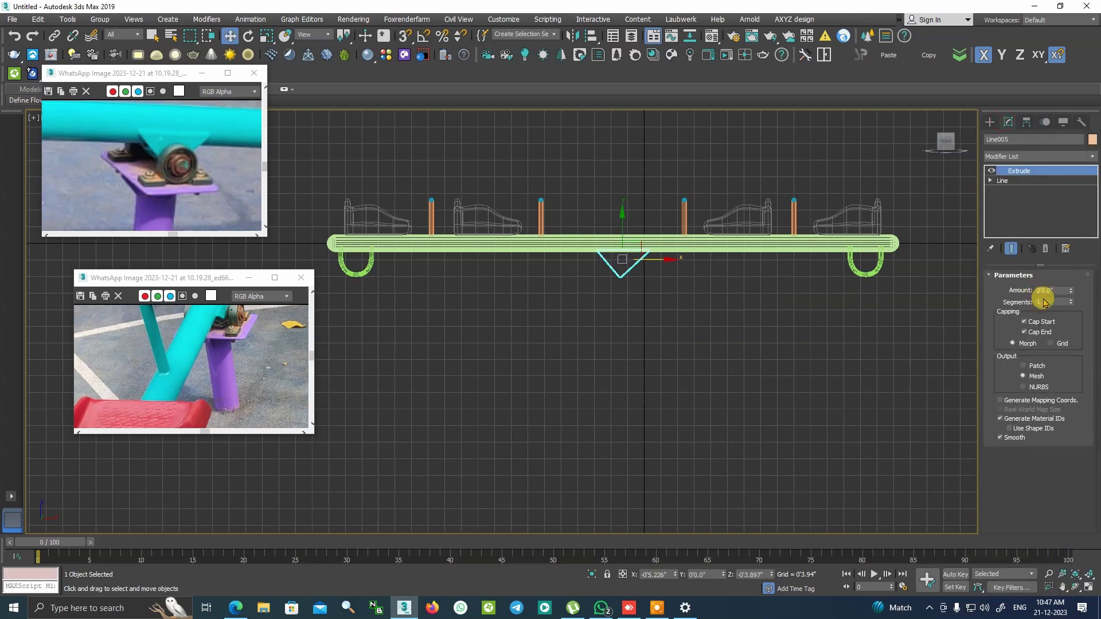
click(989, 122)
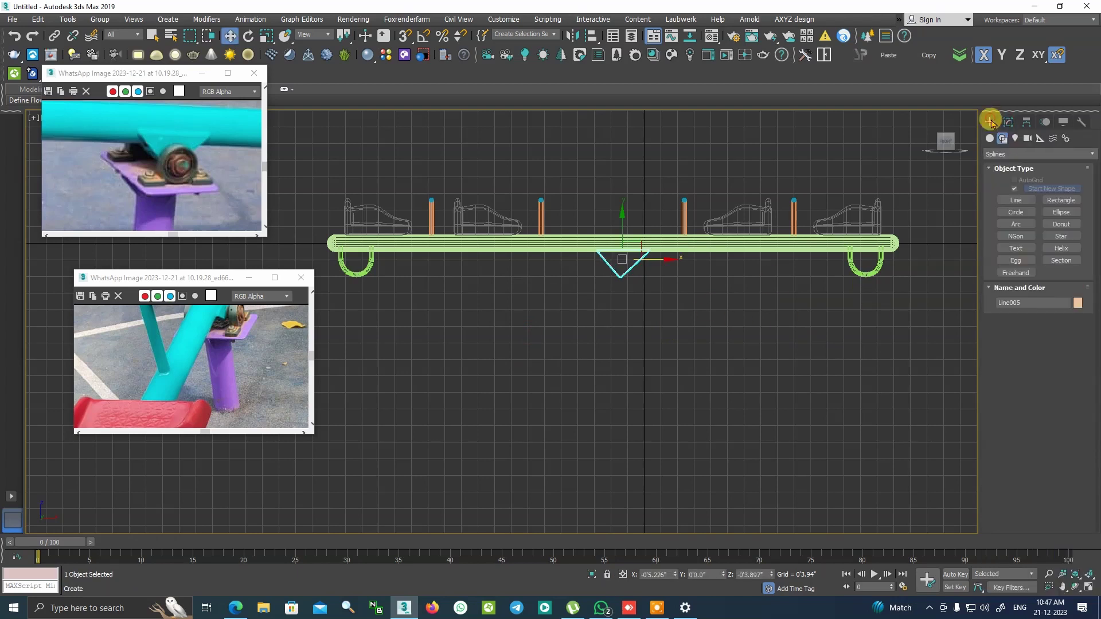
click(1008, 122)
click(1010, 191)
Check the triangle's corner vertices, then return to the Extrude level
click(599, 298)
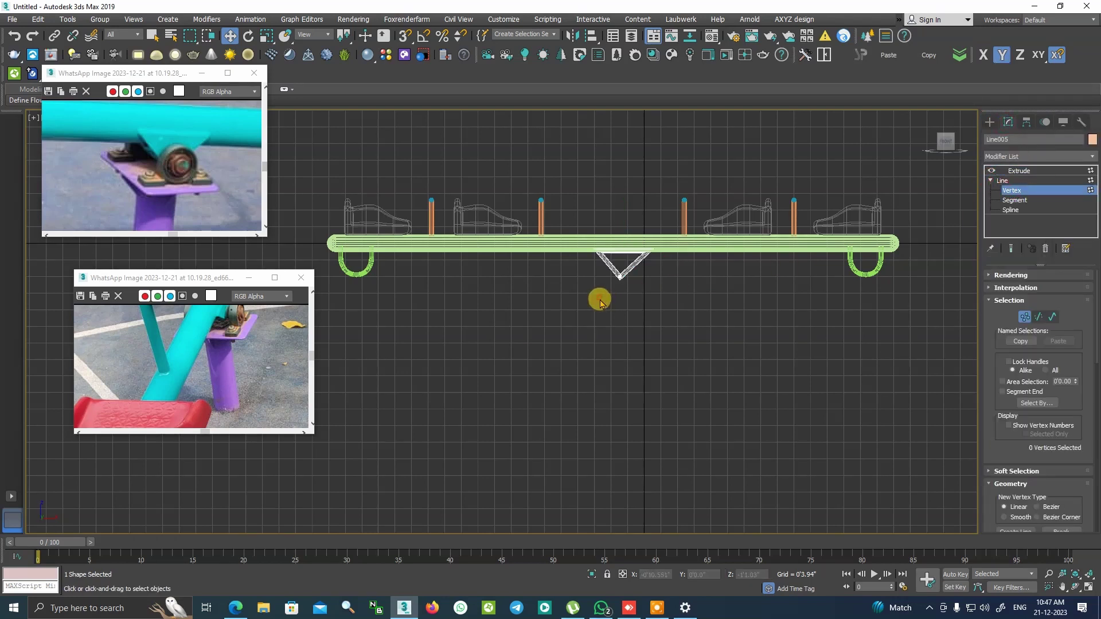
scroll(637, 269, up, 2)
click(645, 272)
click(629, 314)
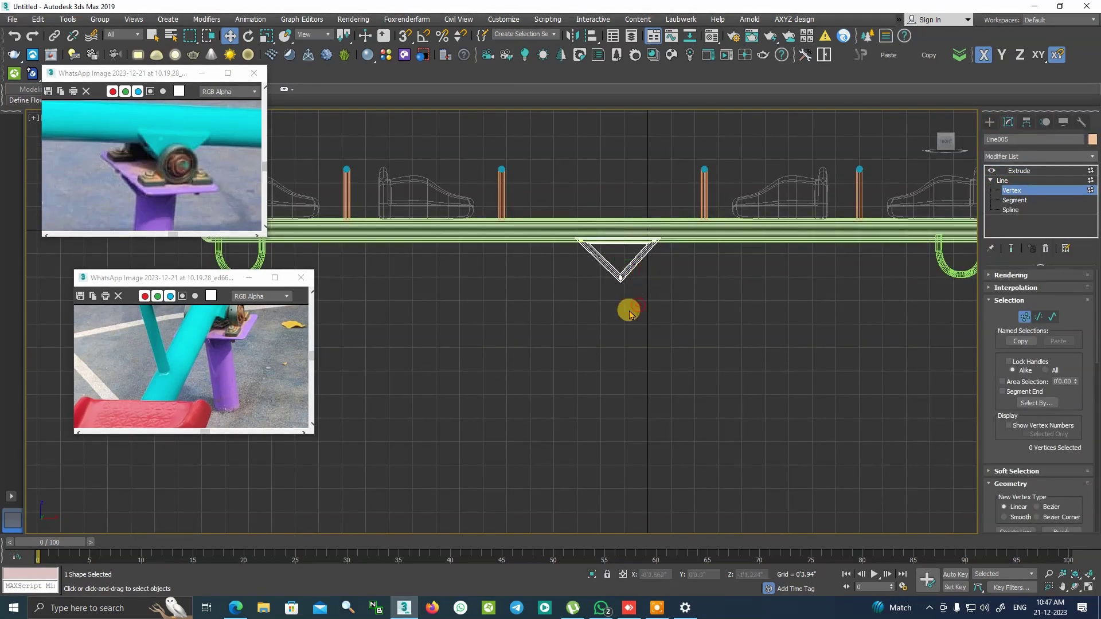
click(1013, 199)
click(1004, 180)
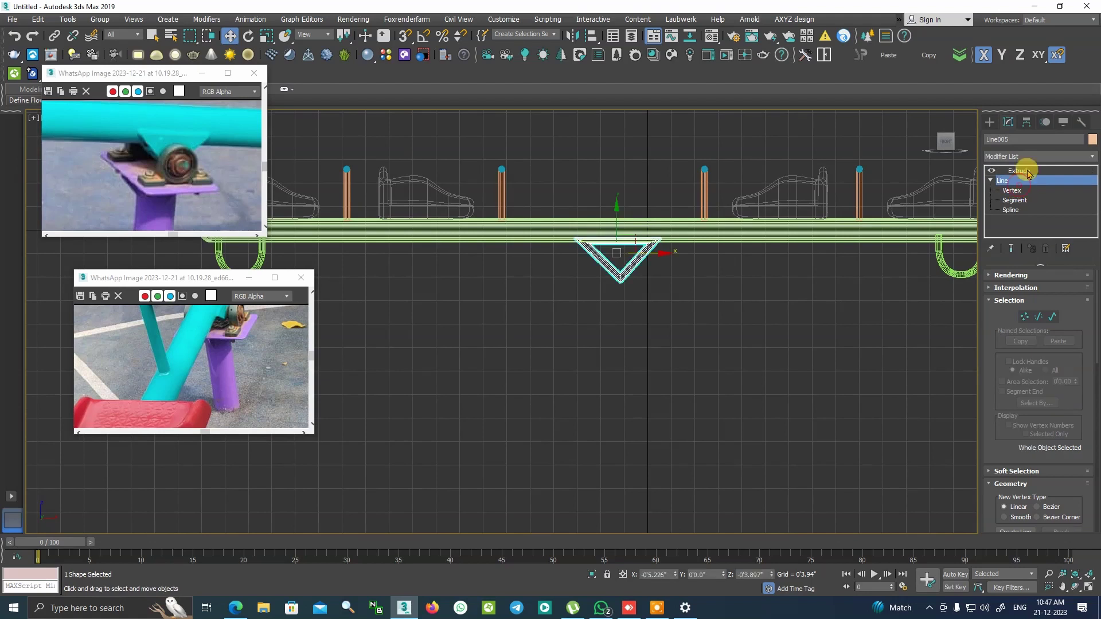
click(1018, 171)
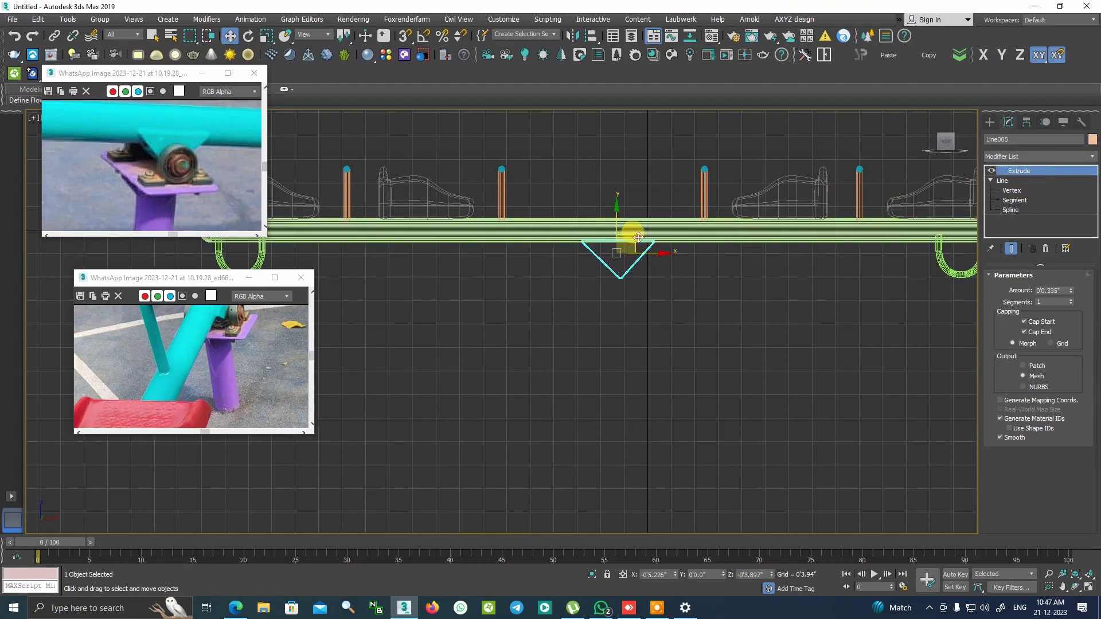
Move the bracket toward the beam centre with snaps on and movement locked to X
mouse_move(638, 236)
mouse_down()
mouse_move(625, 235)
mouse_move(675, 274)
mouse_move(609, 220)
mouse_up()
click(403, 38)
key(F5)
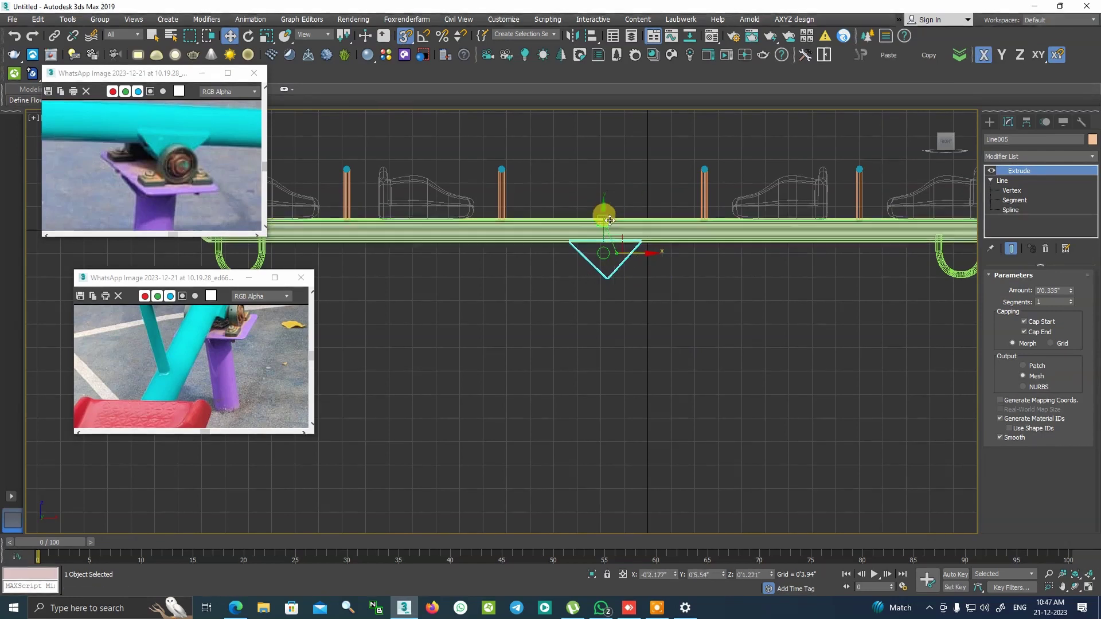
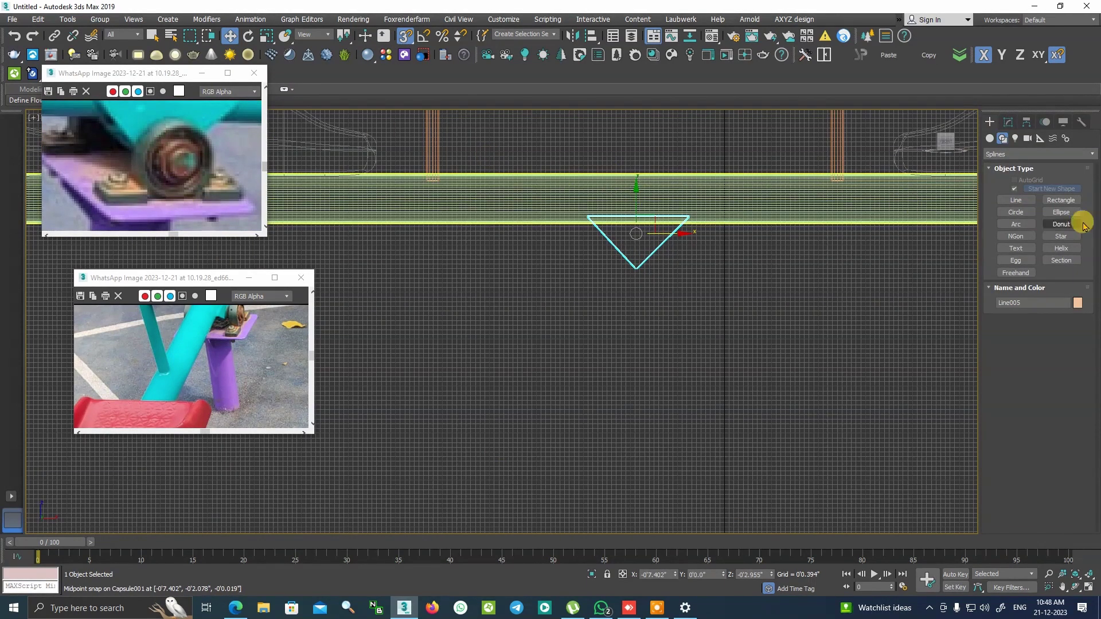
Draw a thin Standard Primitives tube, Tube001, centred on the triangle's bottom vertex
click(989, 138)
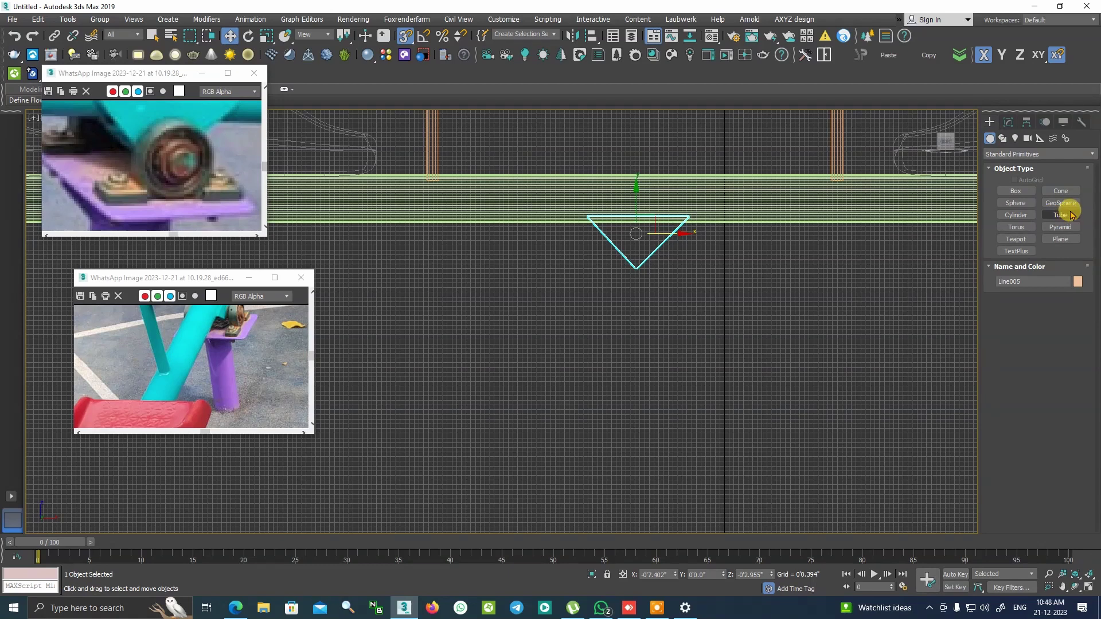
click(1071, 215)
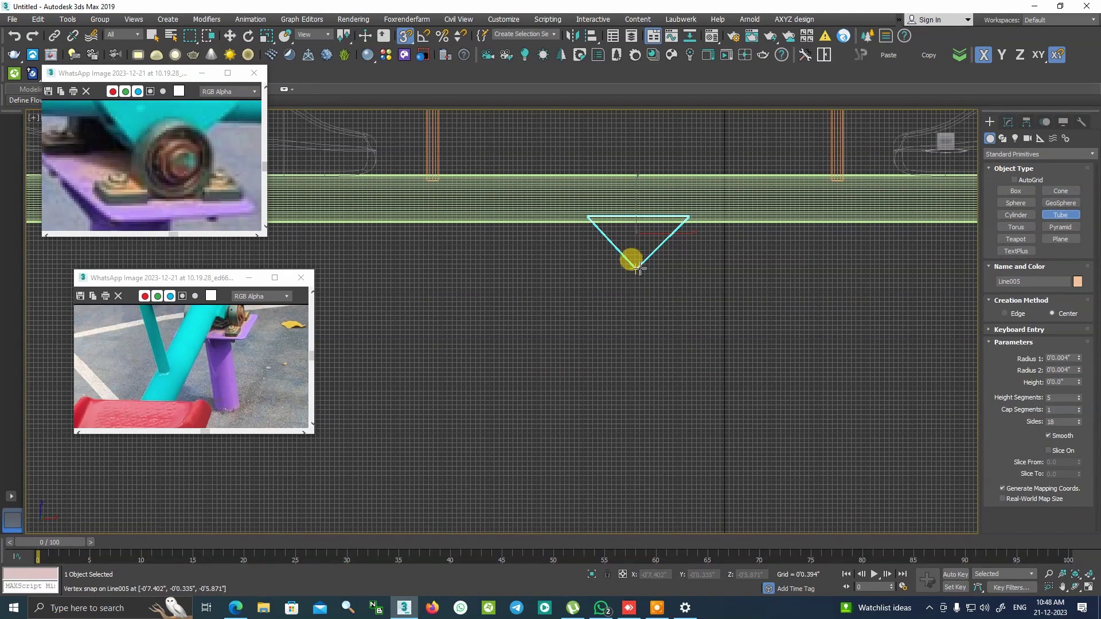
drag(635, 268, 650, 287)
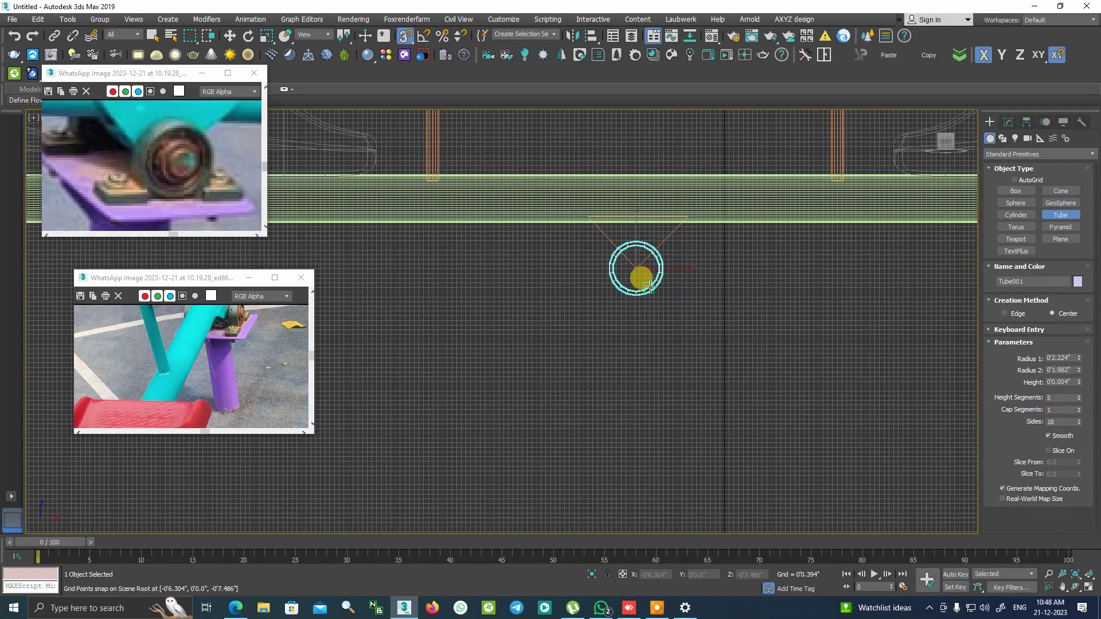
right_click(662, 281)
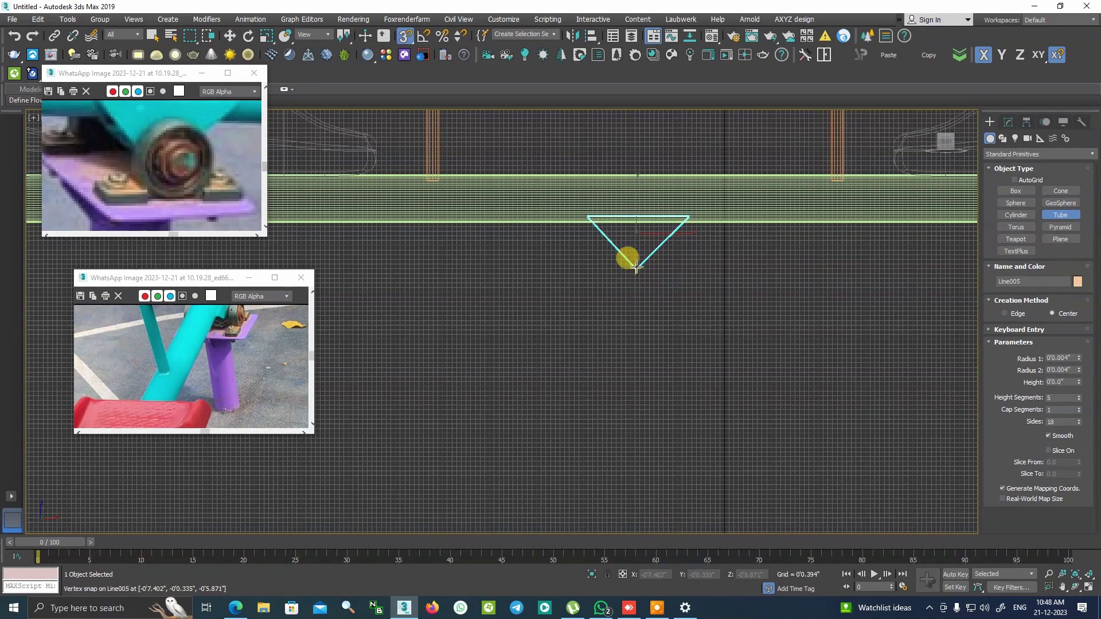
drag(636, 268, 650, 280)
click(636, 265)
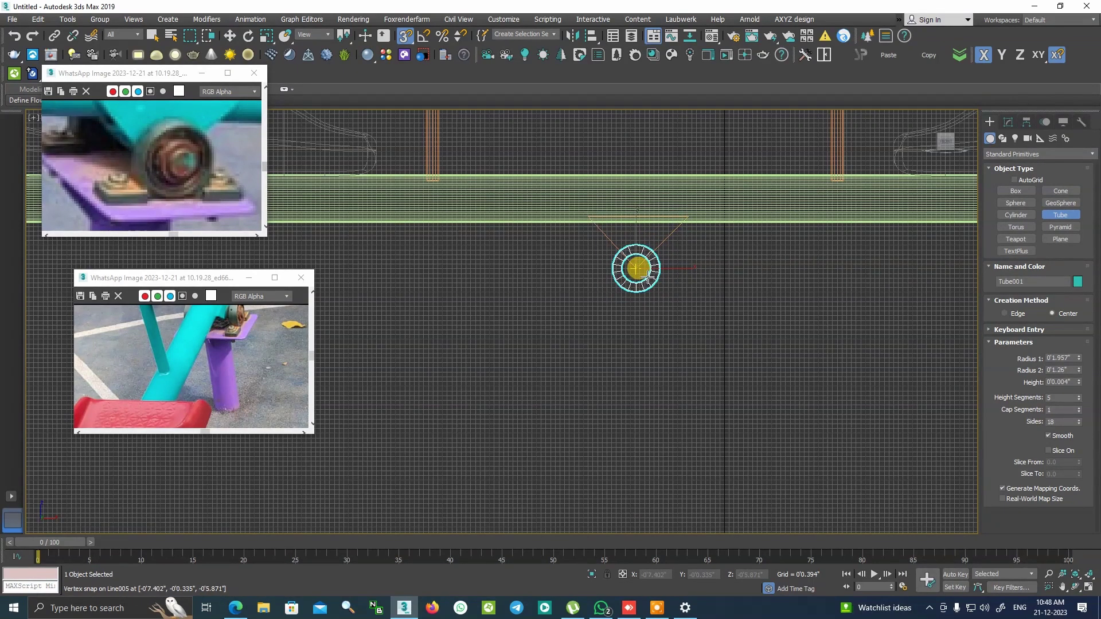
Give the tube 67 sides and a greater height
key(w)
key(z)
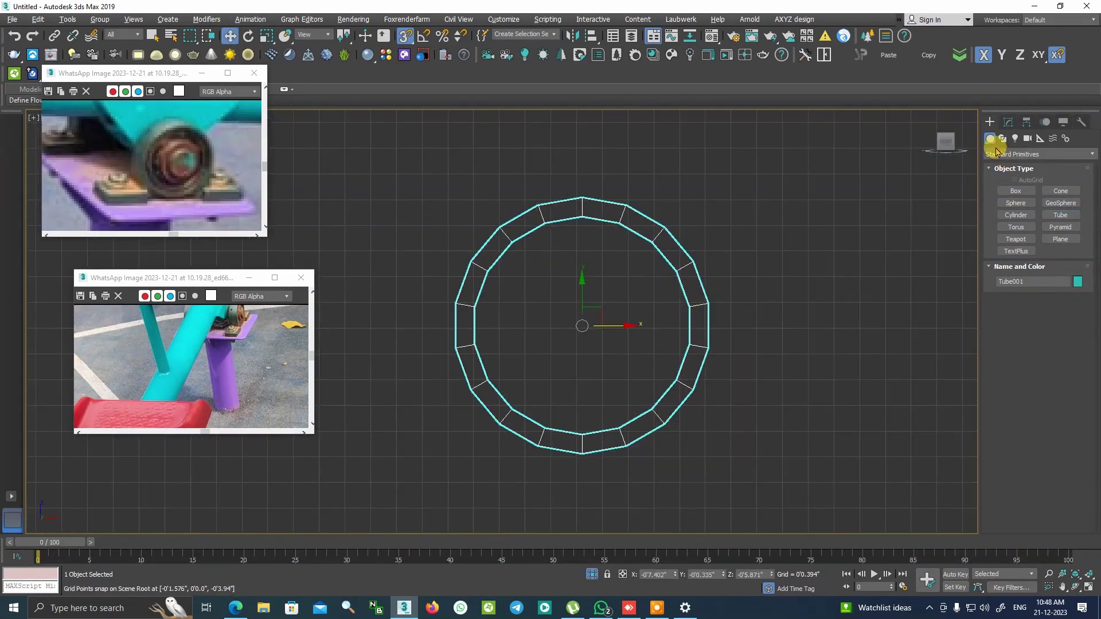
click(1008, 122)
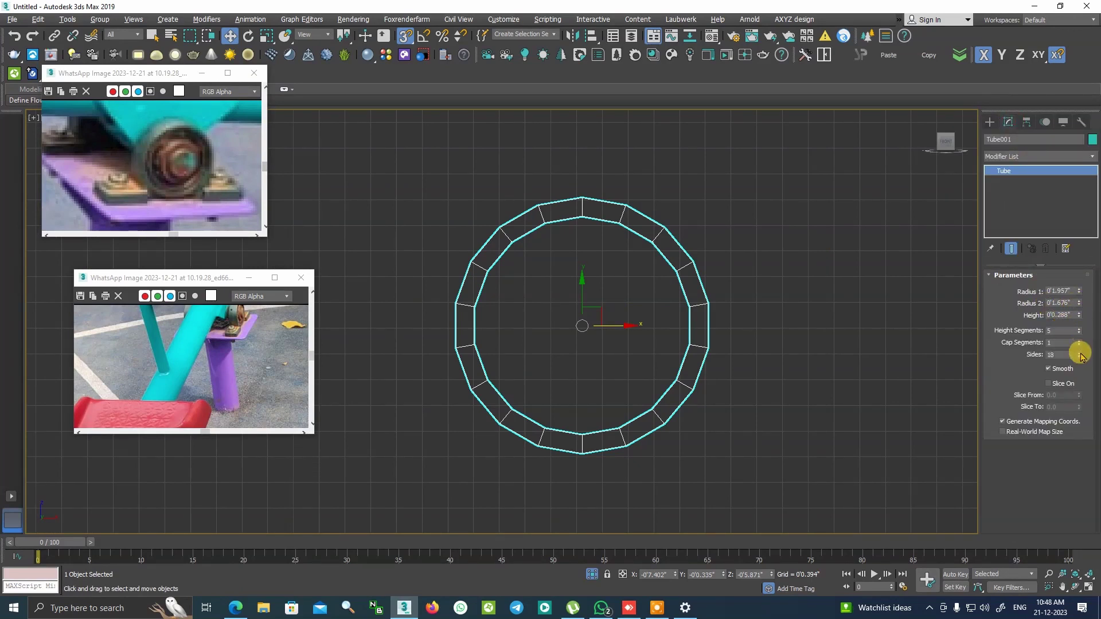
drag(1080, 356, 1084, 319)
alt+middle_drag(946, 330, 1093, 339)
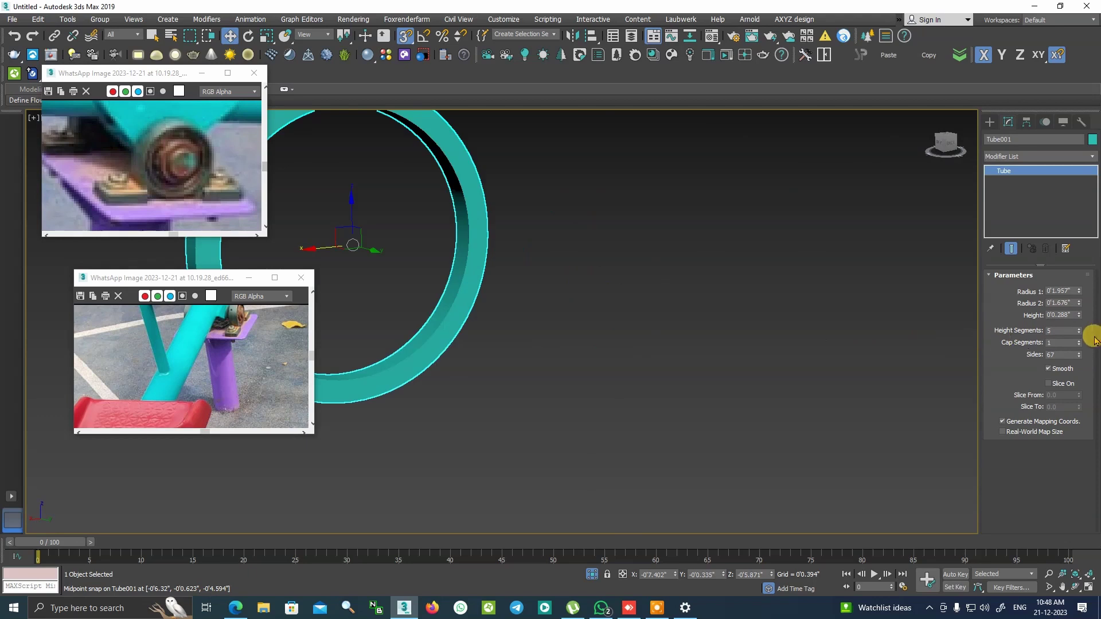
drag(1078, 314, 1080, 205)
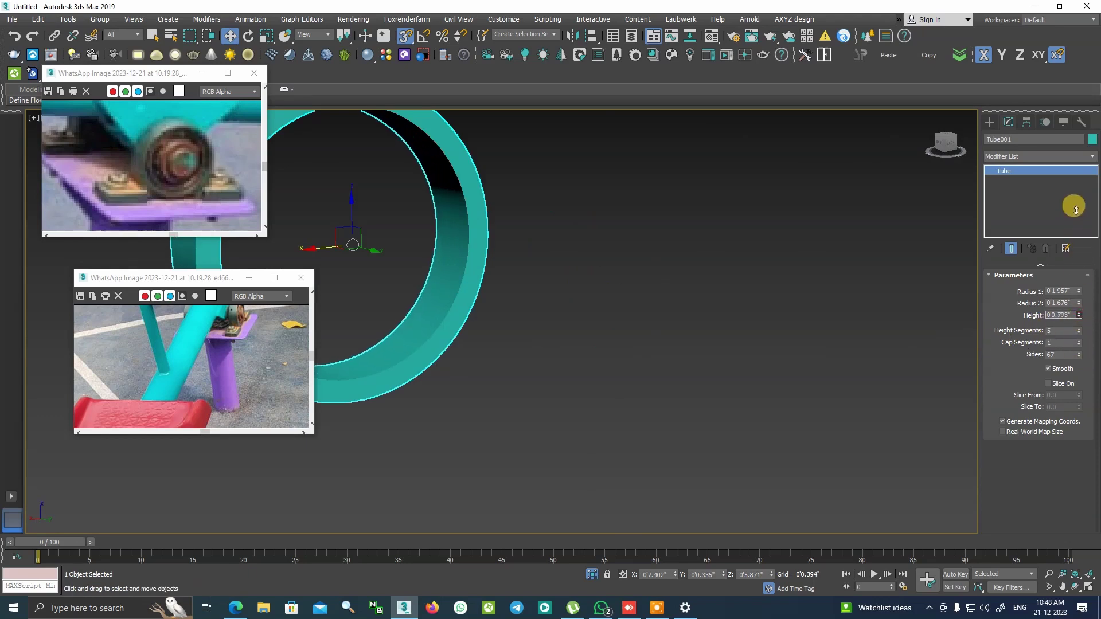
key(z)
key(F4)
Add a MeshSmooth modifier with 2 iterations to round the tube
click(1037, 156)
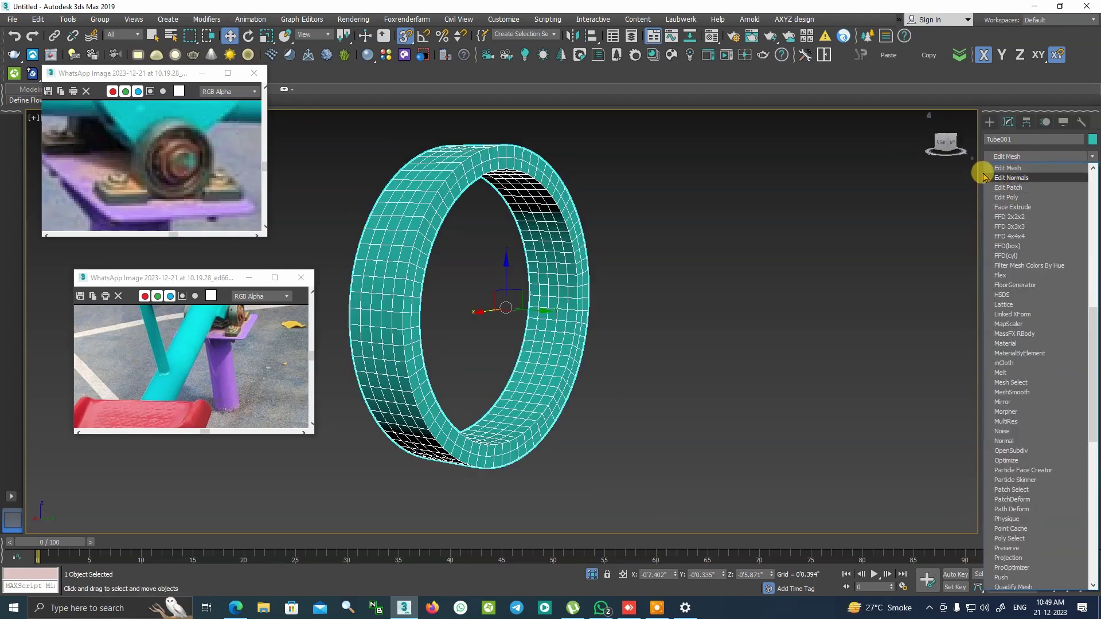
click(1013, 162)
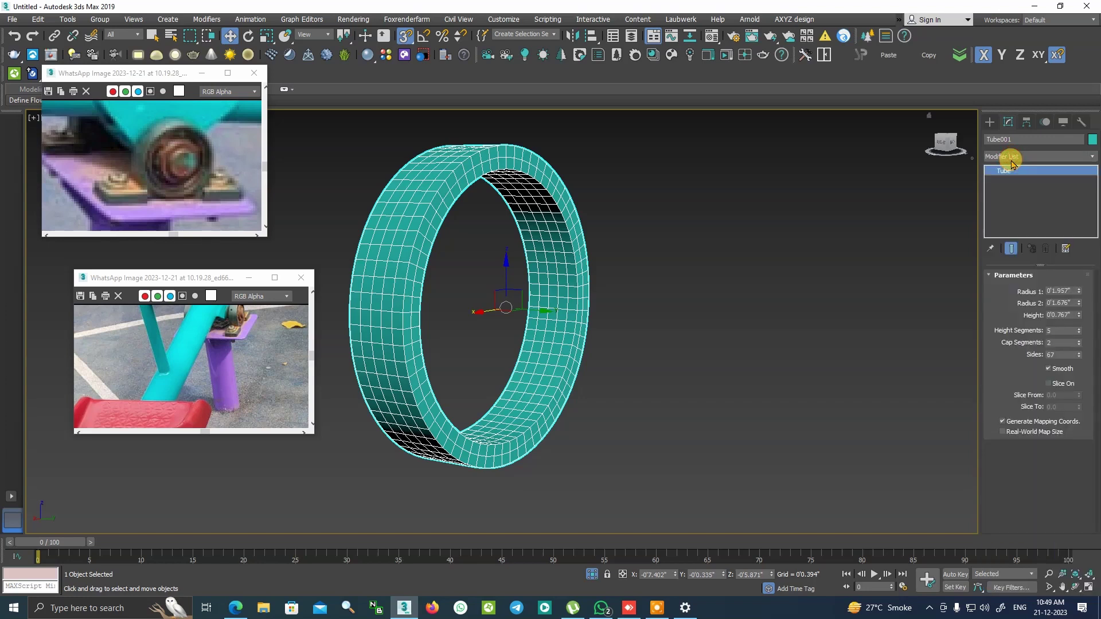
click(1014, 157)
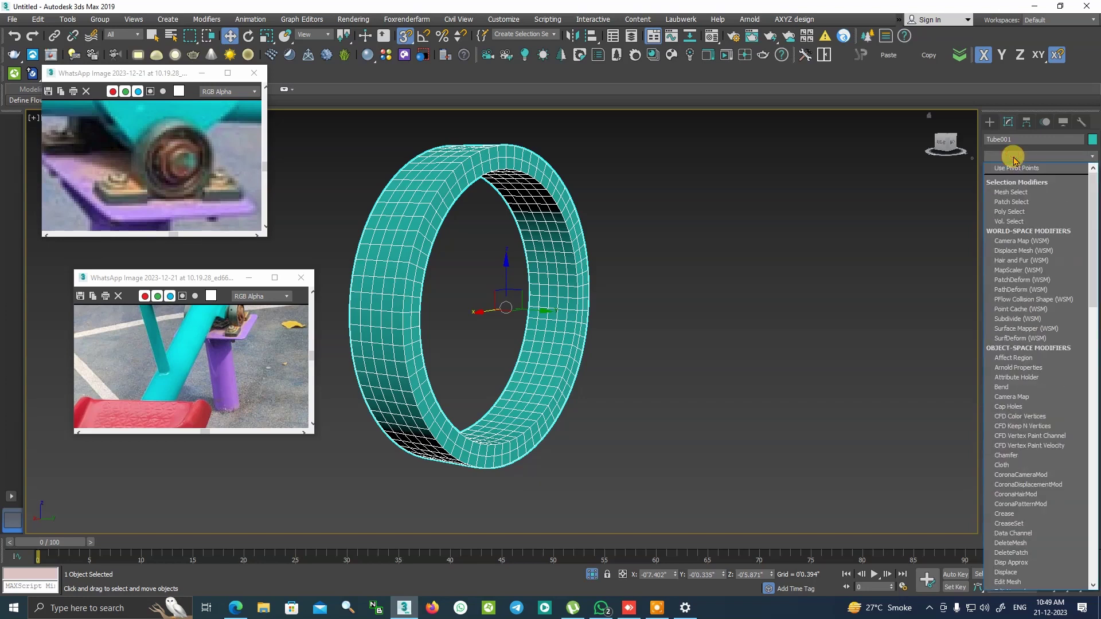
scroll(1009, 189, down, 10)
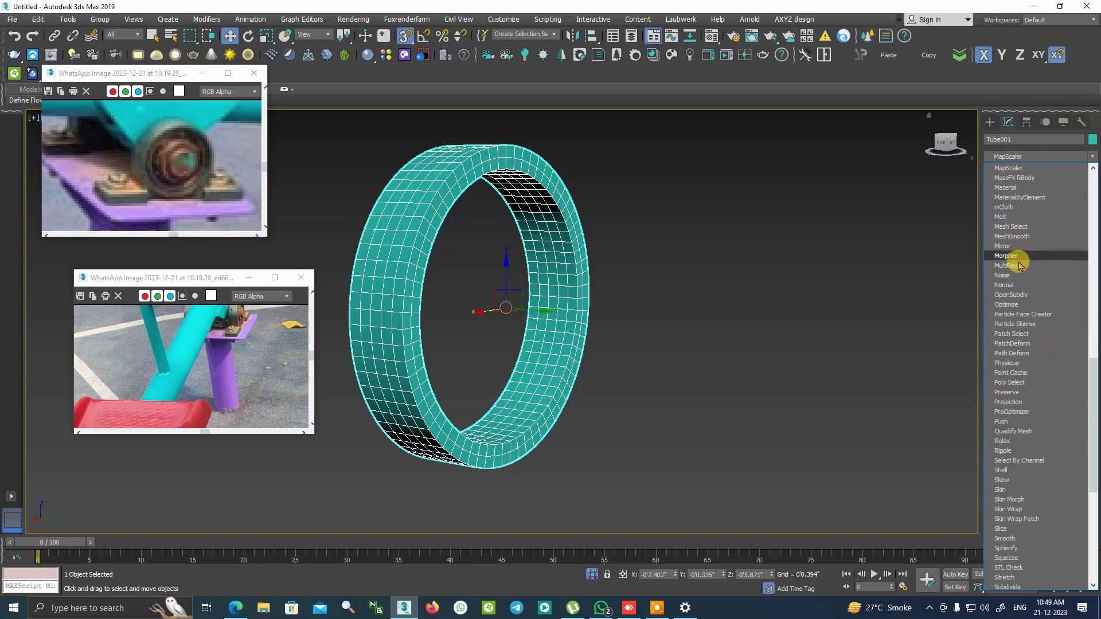
click(1014, 242)
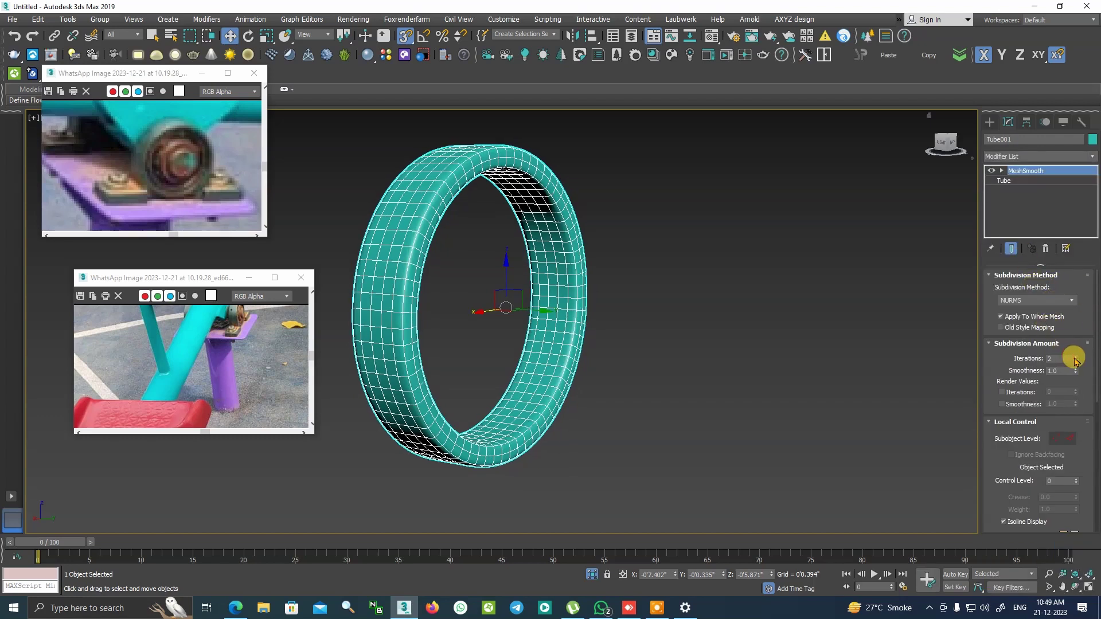
click(765, 296)
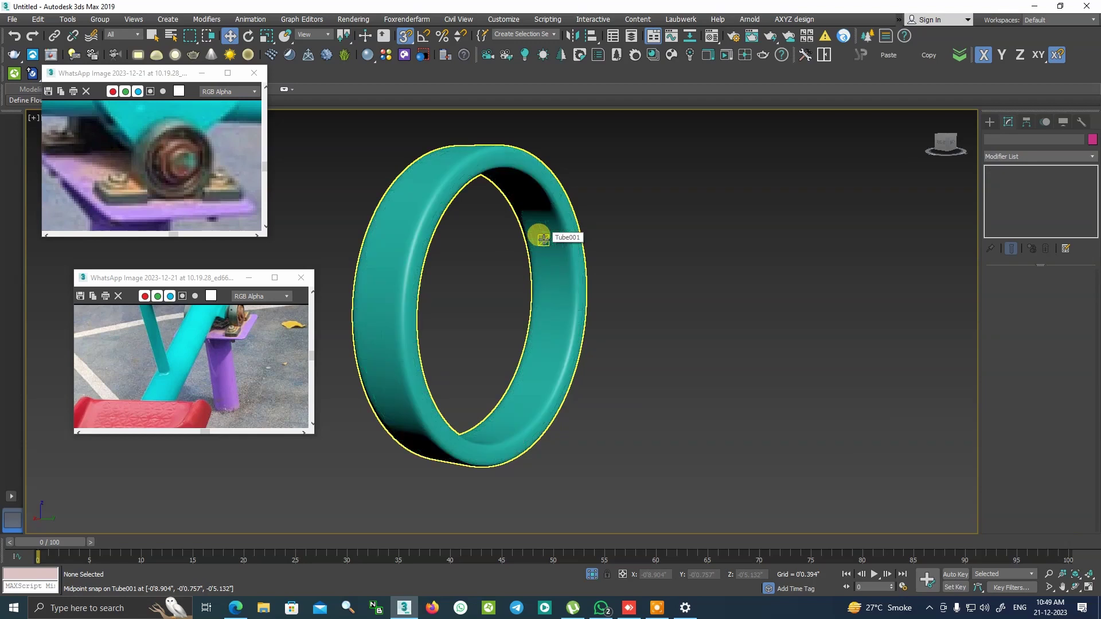
Orbit around the smoothed ring, reselect it and keep the Standard Primitives category
alt+middle_drag(474, 266, 487, 300)
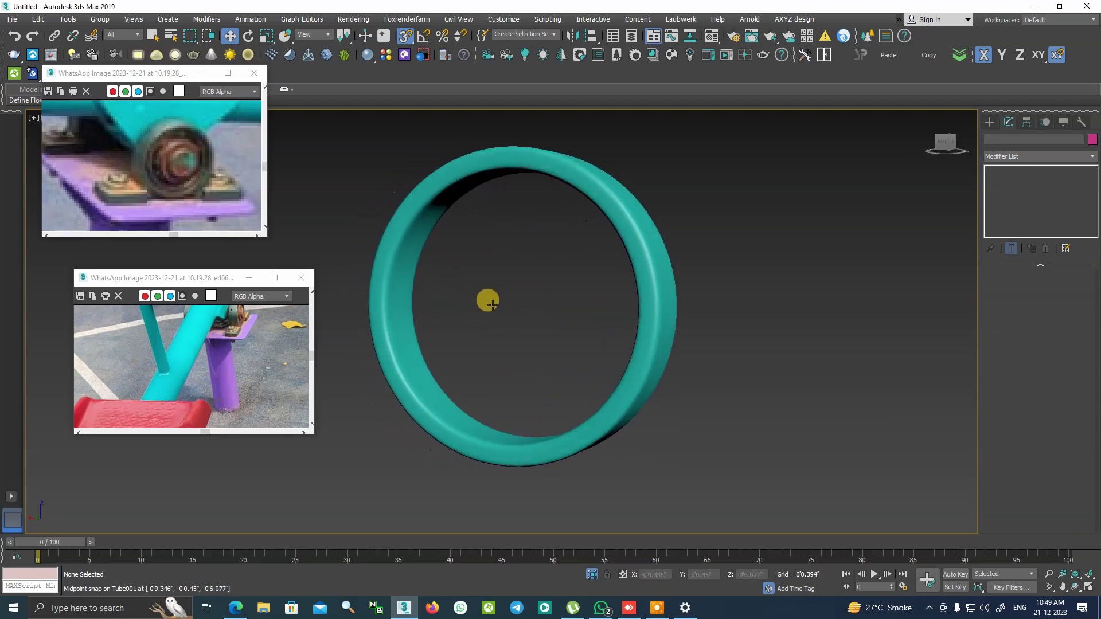
click(626, 368)
mouse_move(627, 368)
alt+middle_down()
mouse_move(631, 356)
mouse_move(606, 359)
alt+middle_up()
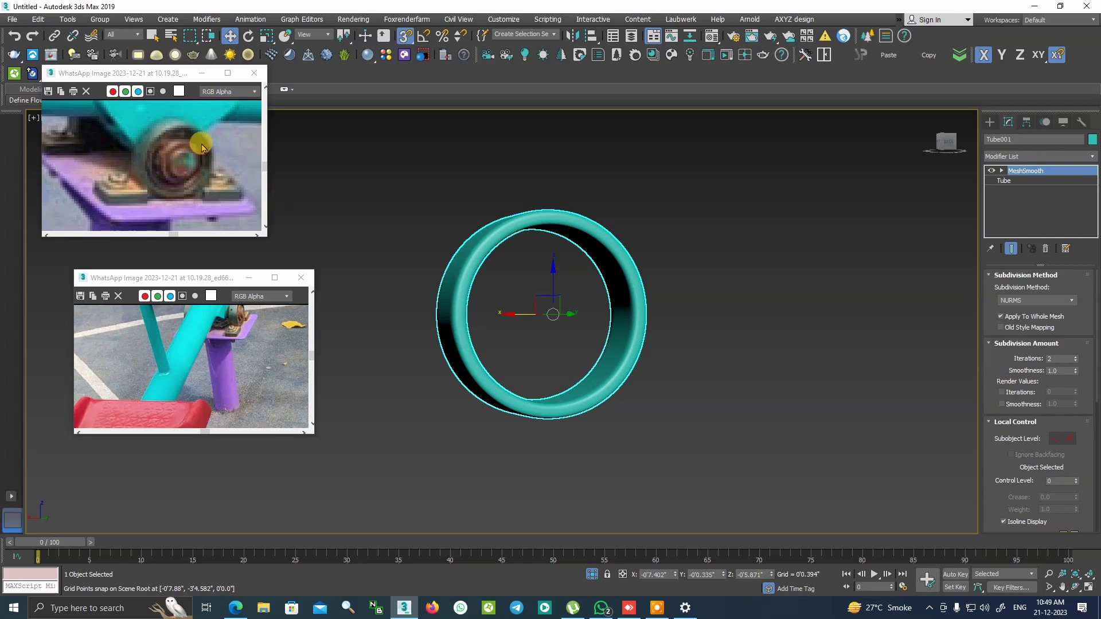
click(989, 121)
click(1009, 154)
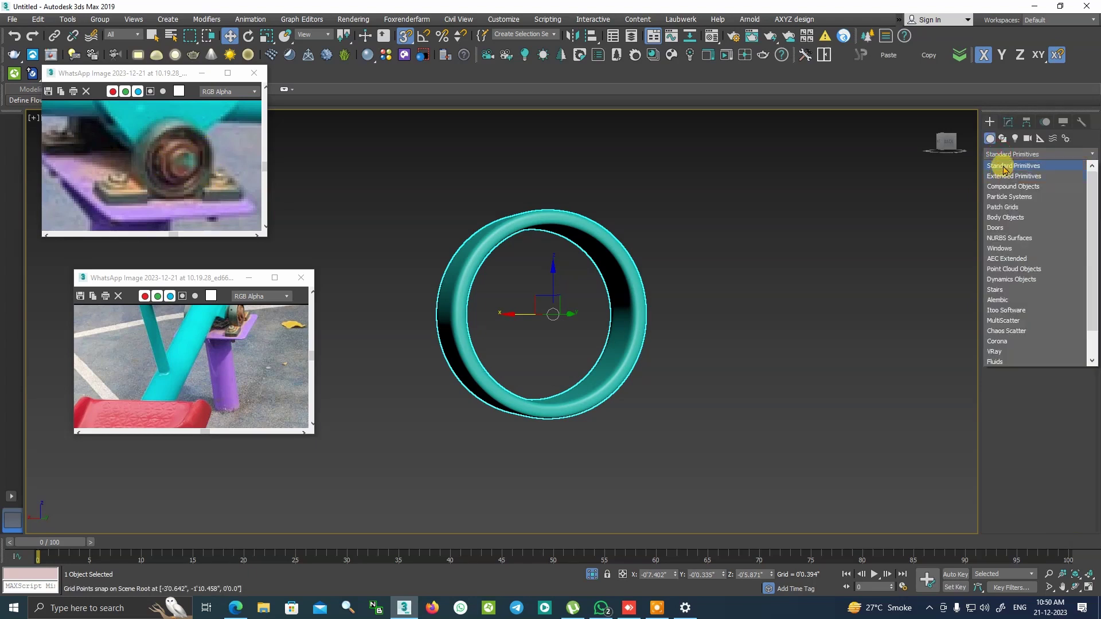
click(1004, 162)
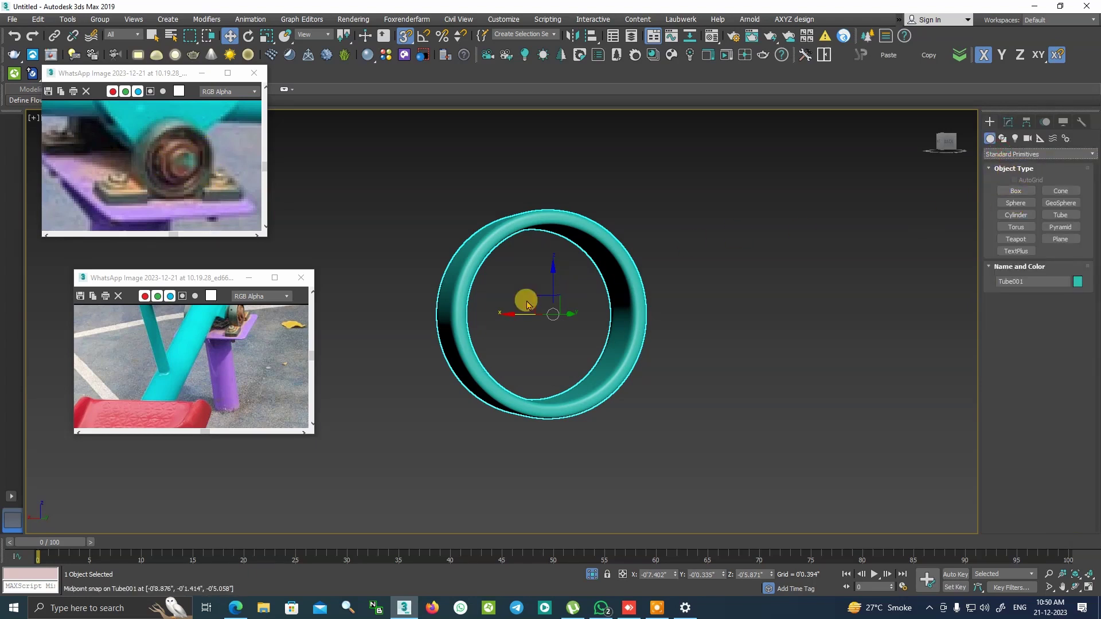
Return to the Front view, reselect the ring and activate the Scale tool
click(590, 281)
key(f)
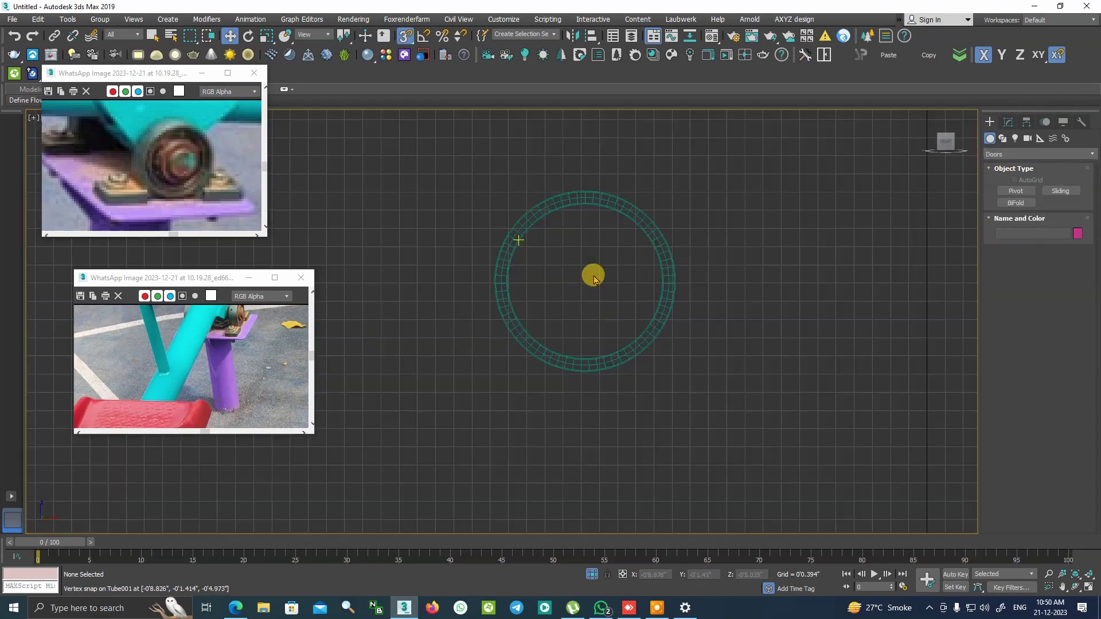
click(675, 216)
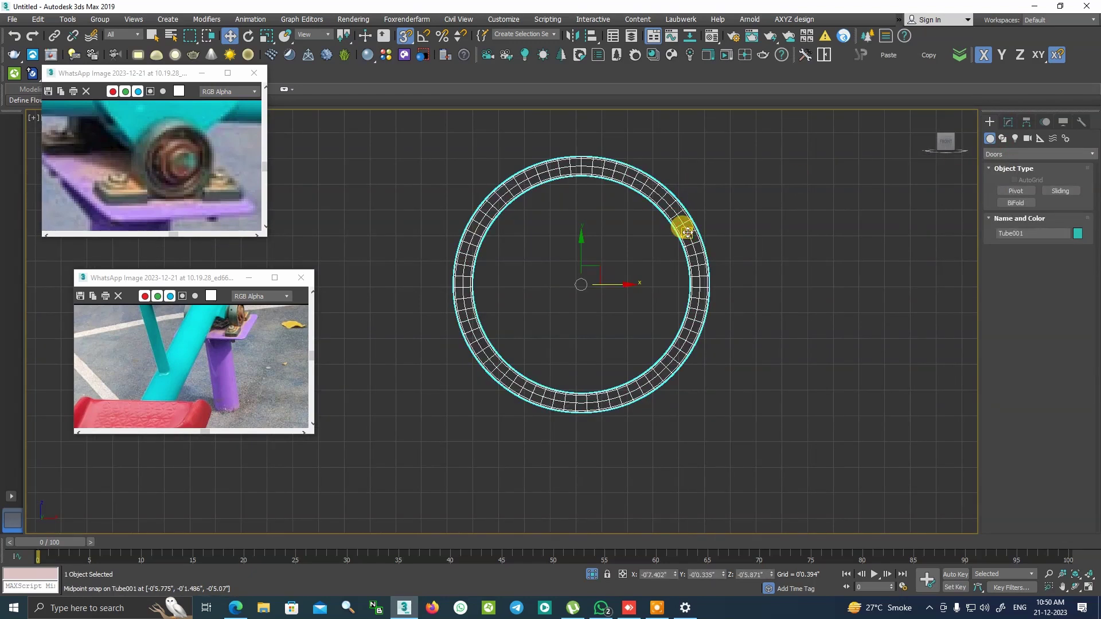
key(e)
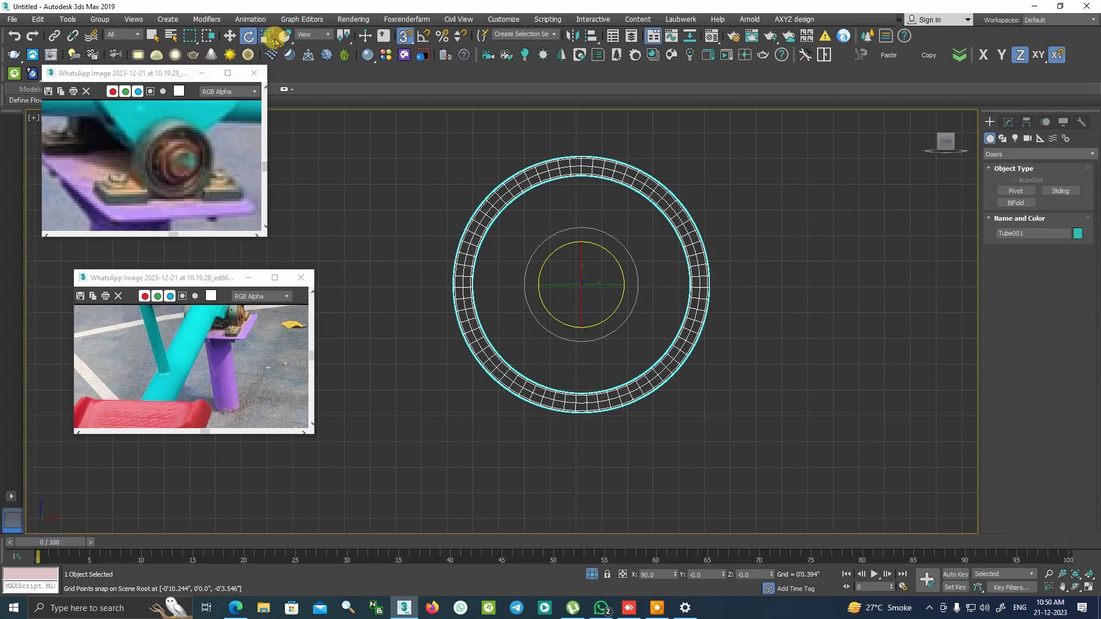
click(267, 37)
Scale-clone the inner ring as a copy, Tube002, and lower its Radius 2 to shrink the hole
mouse_move(597, 255)
shift+mouse_down()
mouse_move(565, 326)
mouse_move(592, 433)
shift+mouse_up()
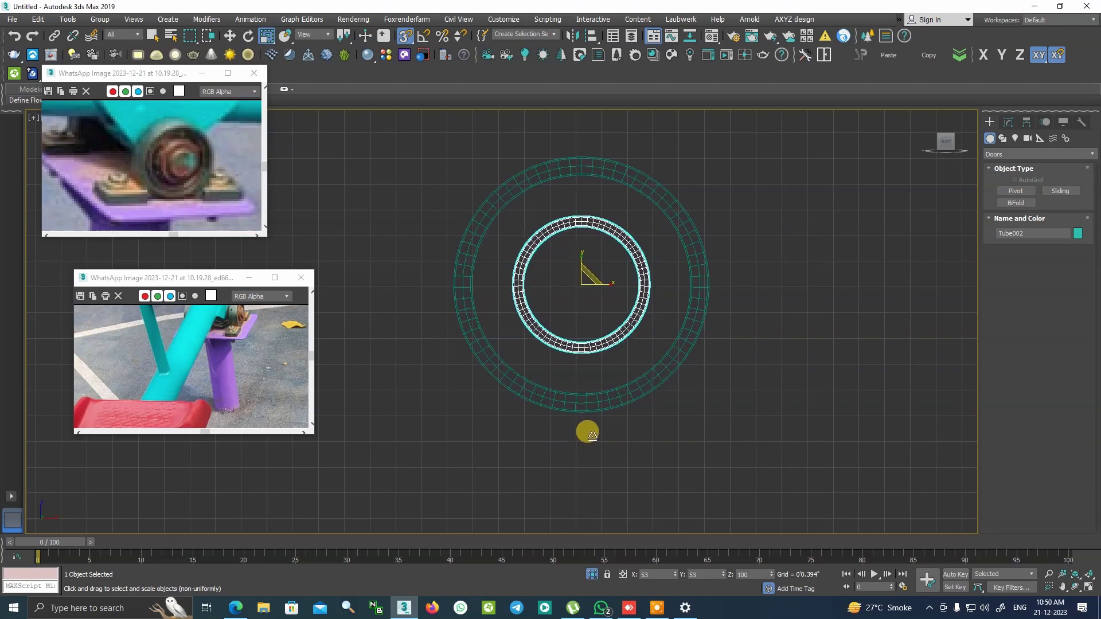
shift+drag(592, 434, 595, 427)
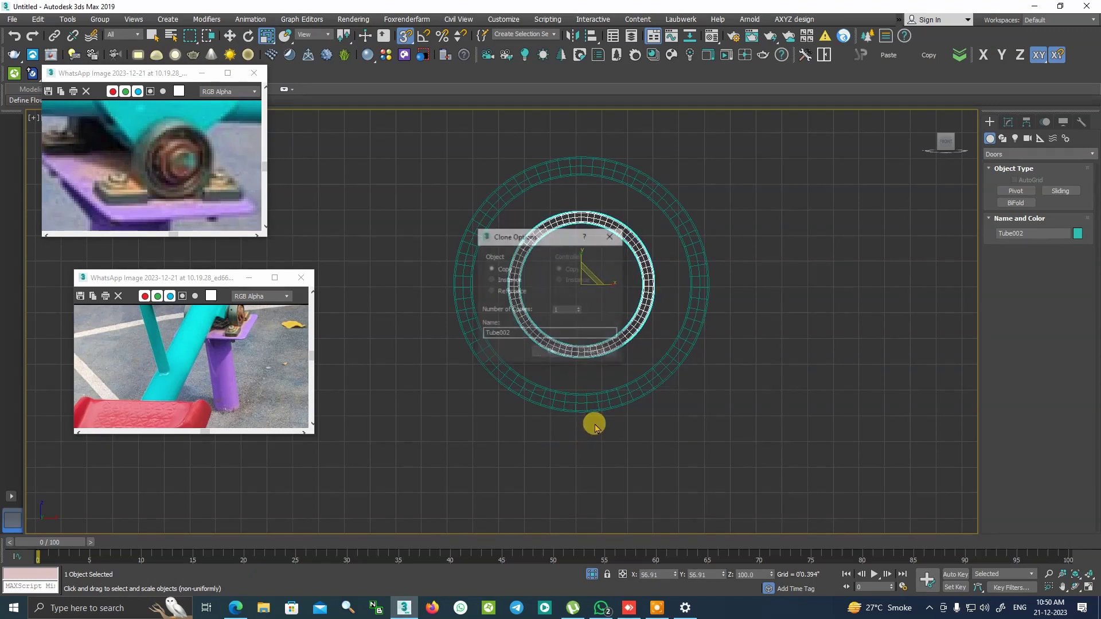
click(554, 355)
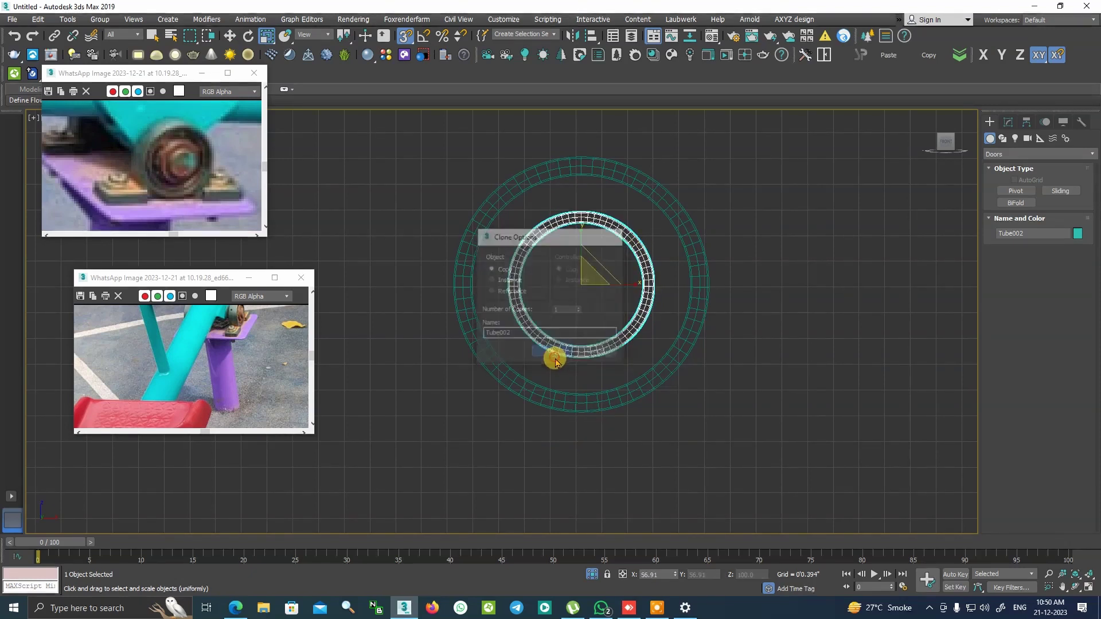
click(1008, 123)
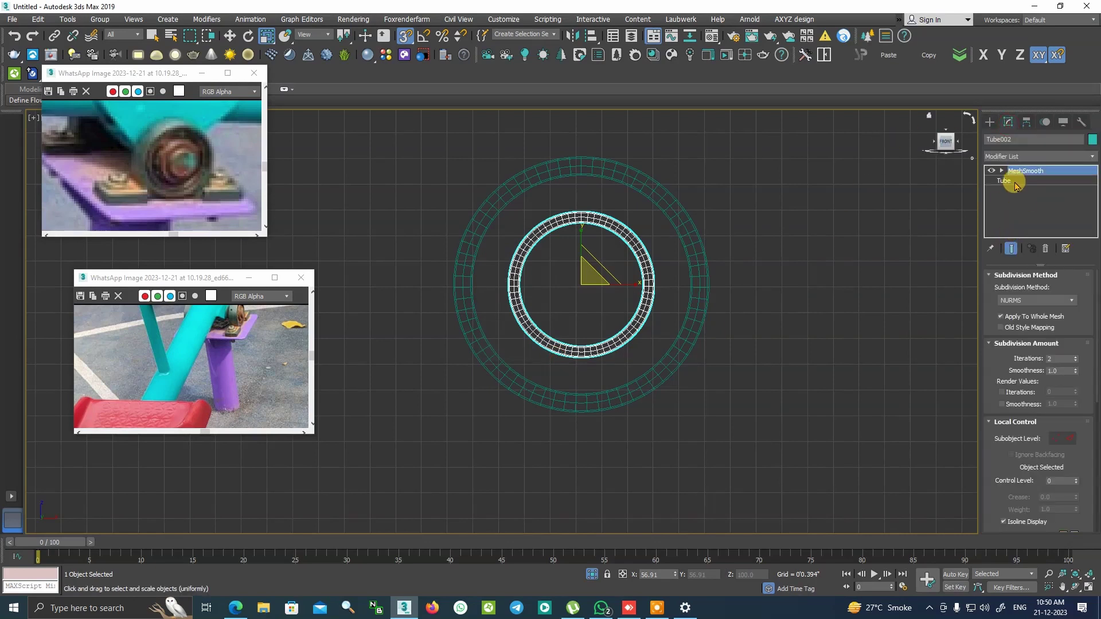
click(1006, 181)
drag(1076, 305, 1070, 345)
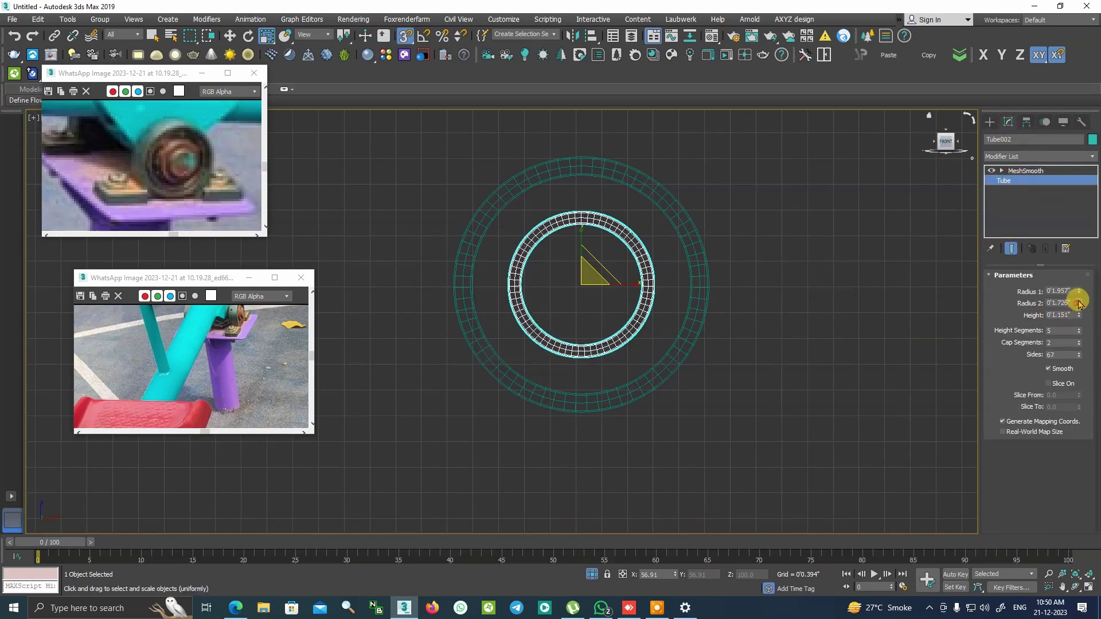
Draw a cylinder hub of radius 0.62" at the wheel's centre and set its height
click(990, 122)
click(1037, 154)
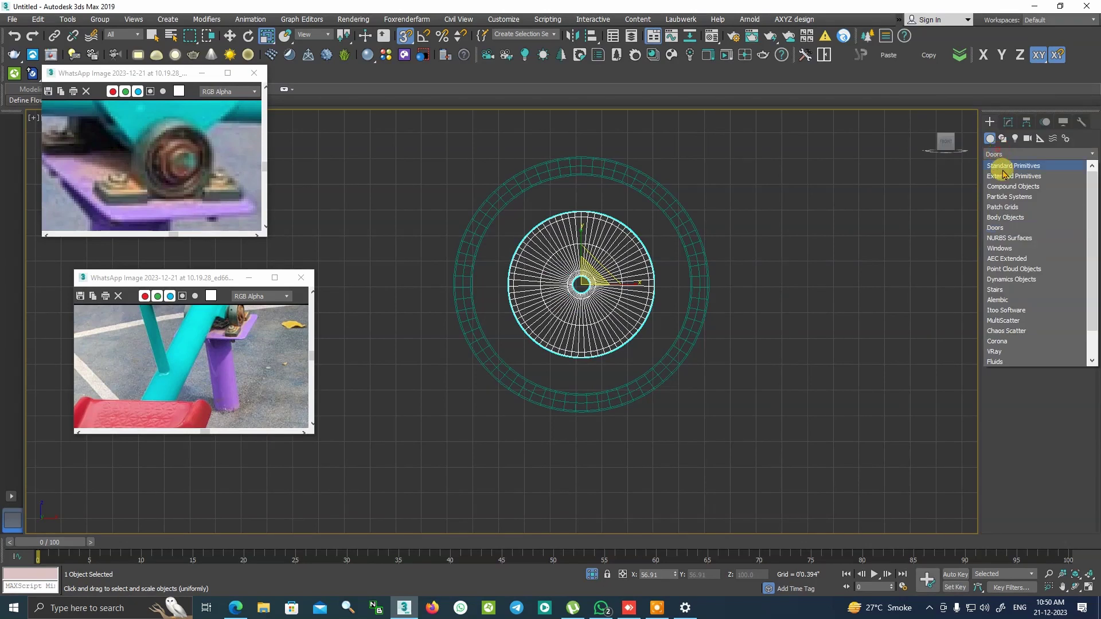
click(1000, 166)
click(1017, 204)
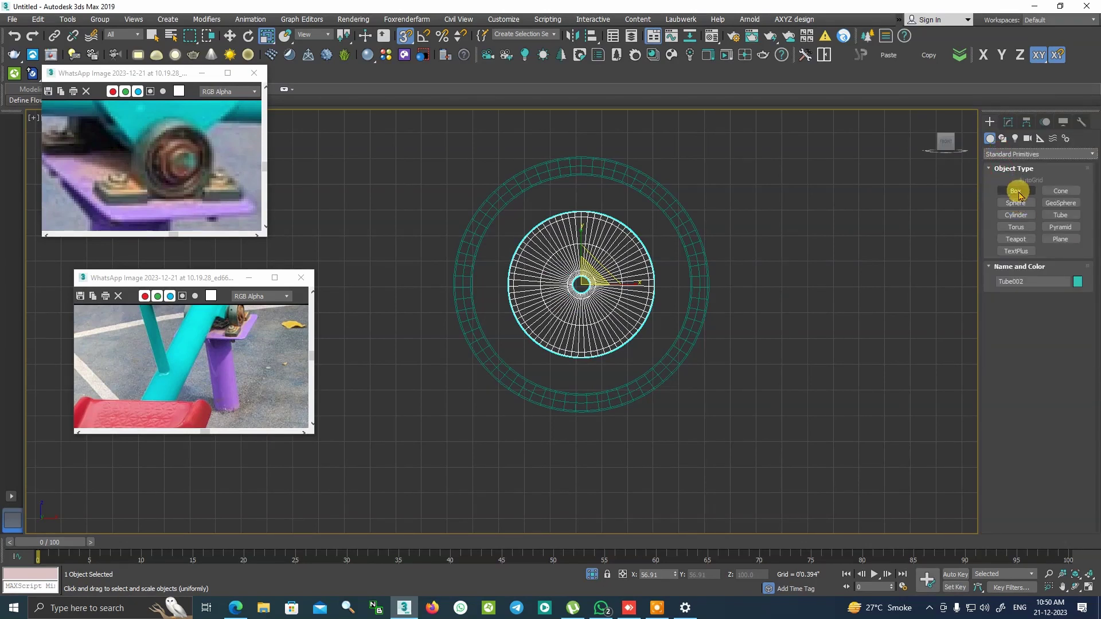
click(1015, 215)
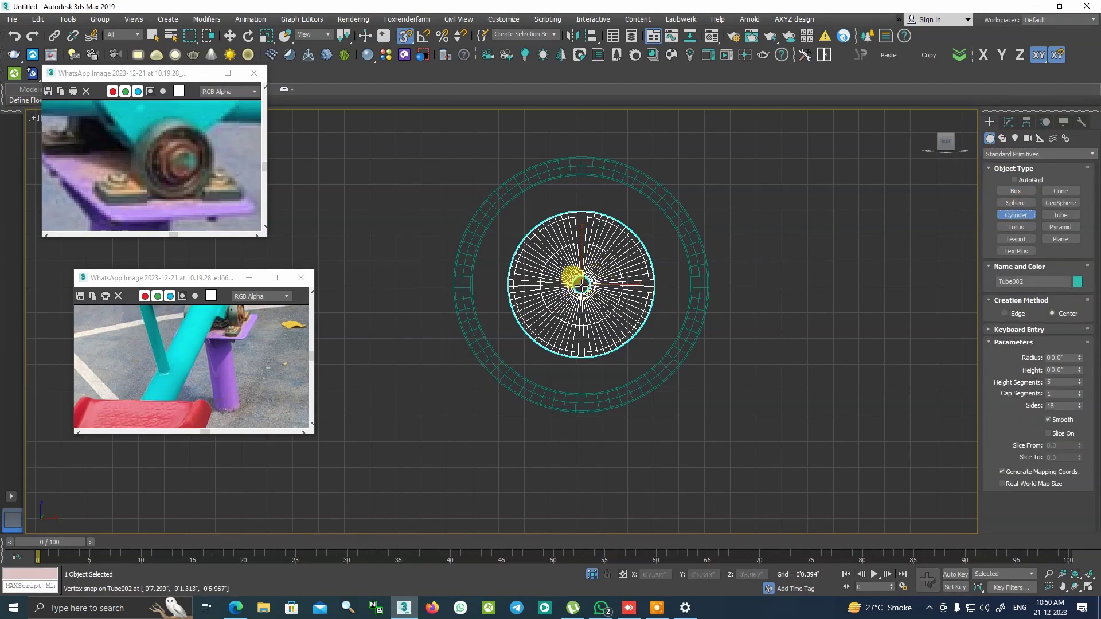
drag(581, 284, 621, 284)
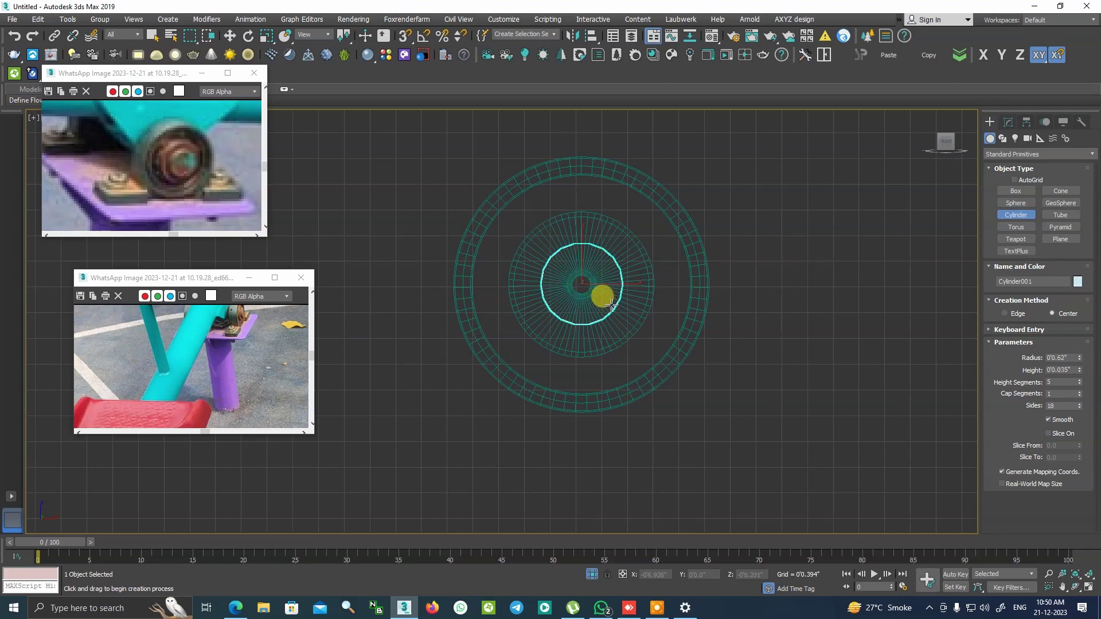
key(r)
mouse_move(588, 288)
middle_down()
mouse_move(609, 279)
mouse_move(236, 29)
middle_up()
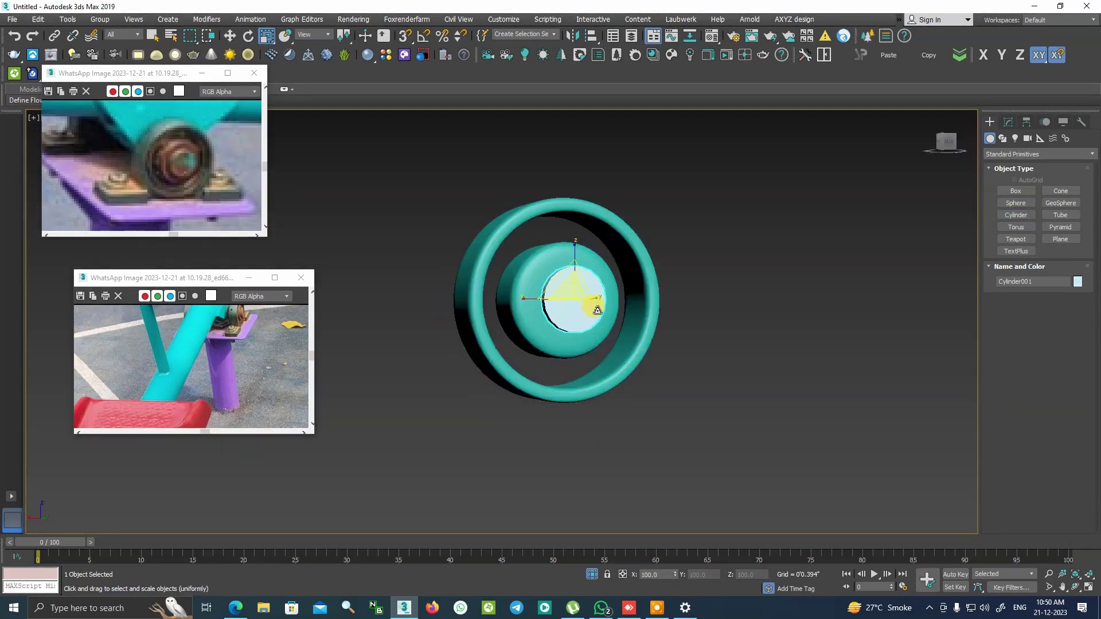
key(w)
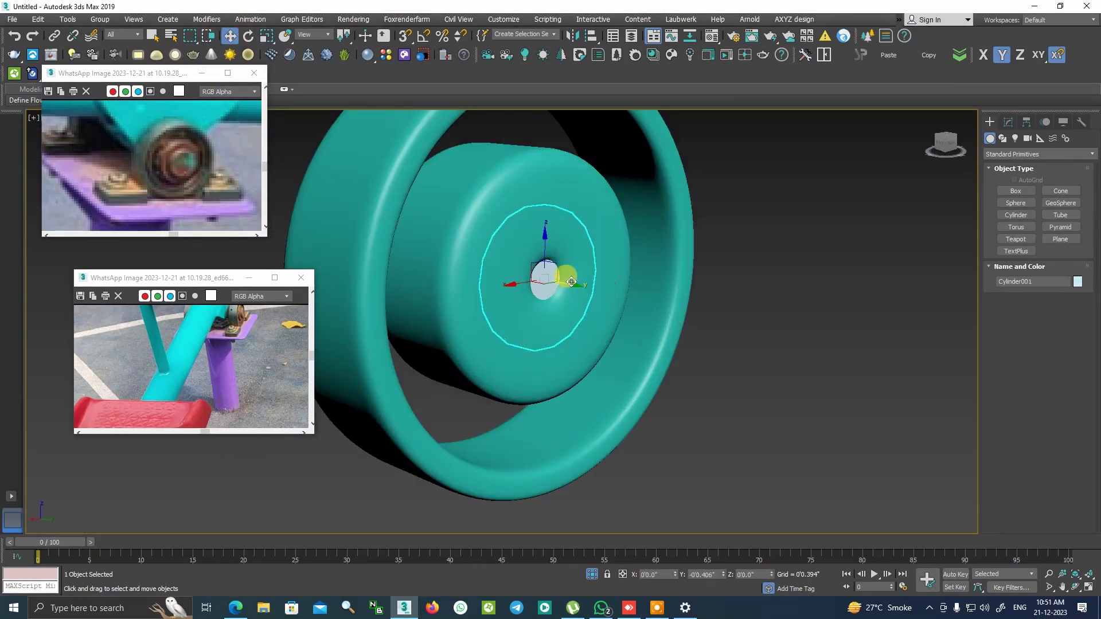
scroll(596, 304, down, 3)
alt+middle_drag(573, 275, 600, 307)
scroll(565, 283, up, 3)
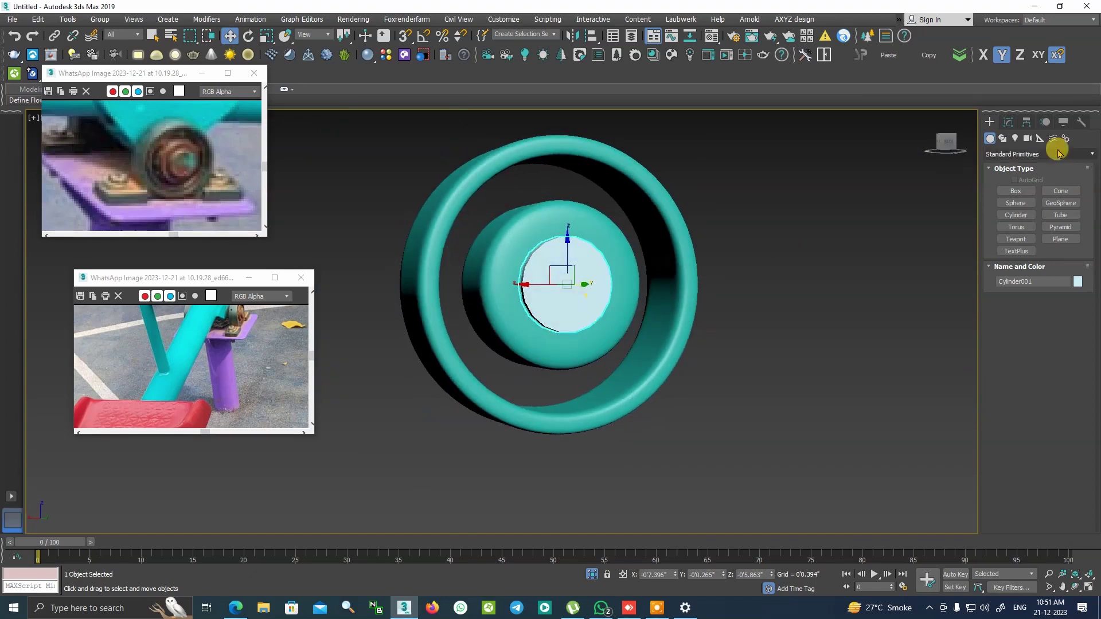
Raise the hub cylinder to 59 sides and smooth it with MeshSmooth
click(1008, 123)
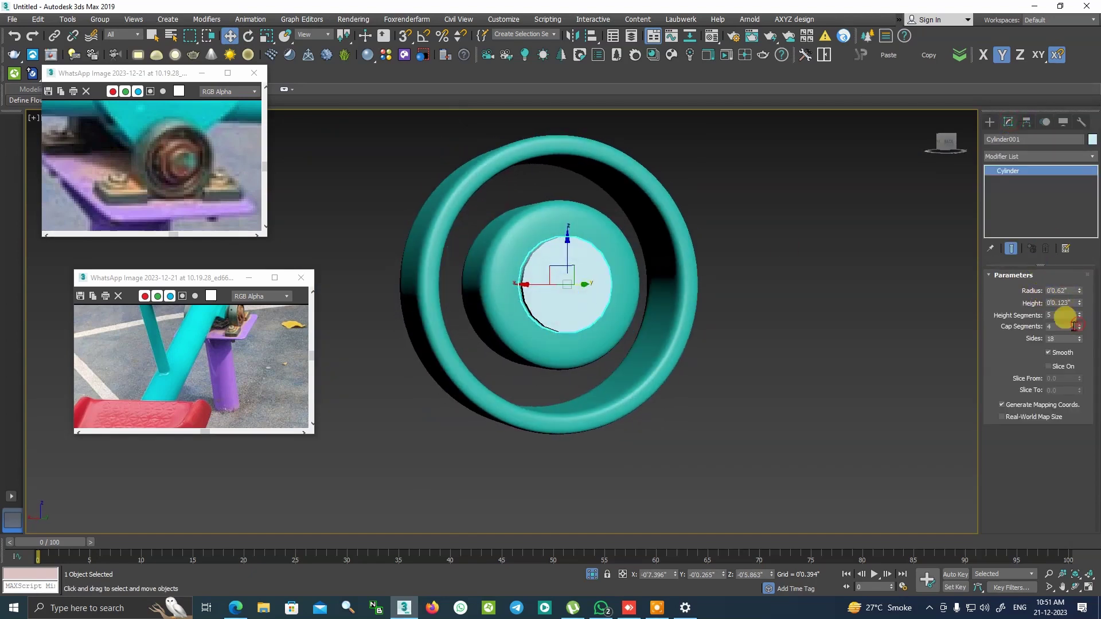
key(F4)
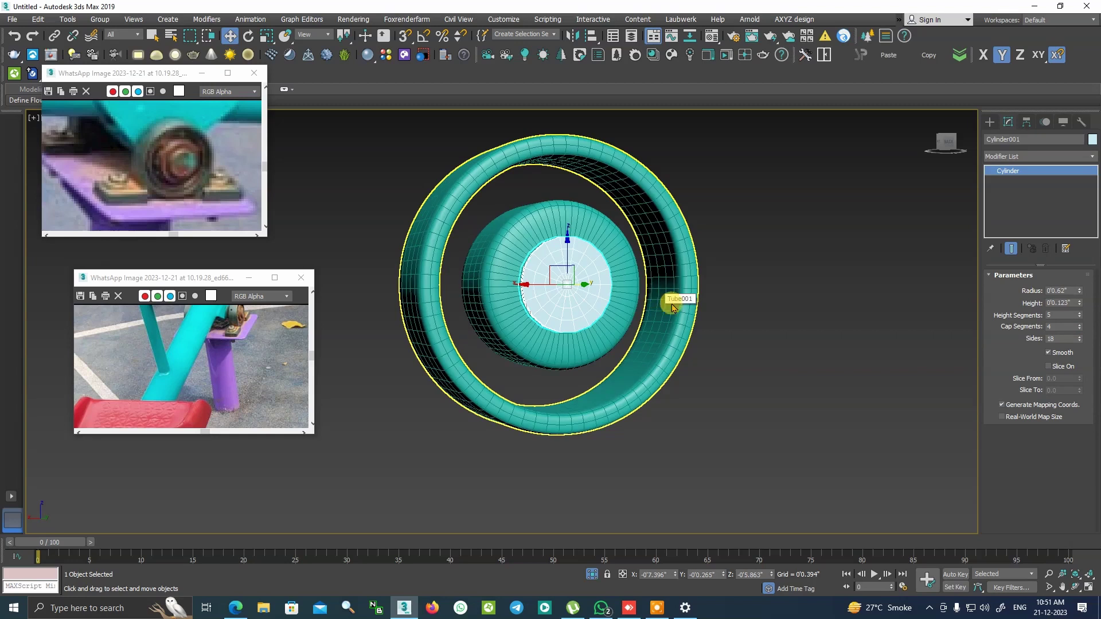
scroll(623, 302, up, 2)
alt+middle_drag(623, 302, 596, 303)
scroll(597, 303, up, 2)
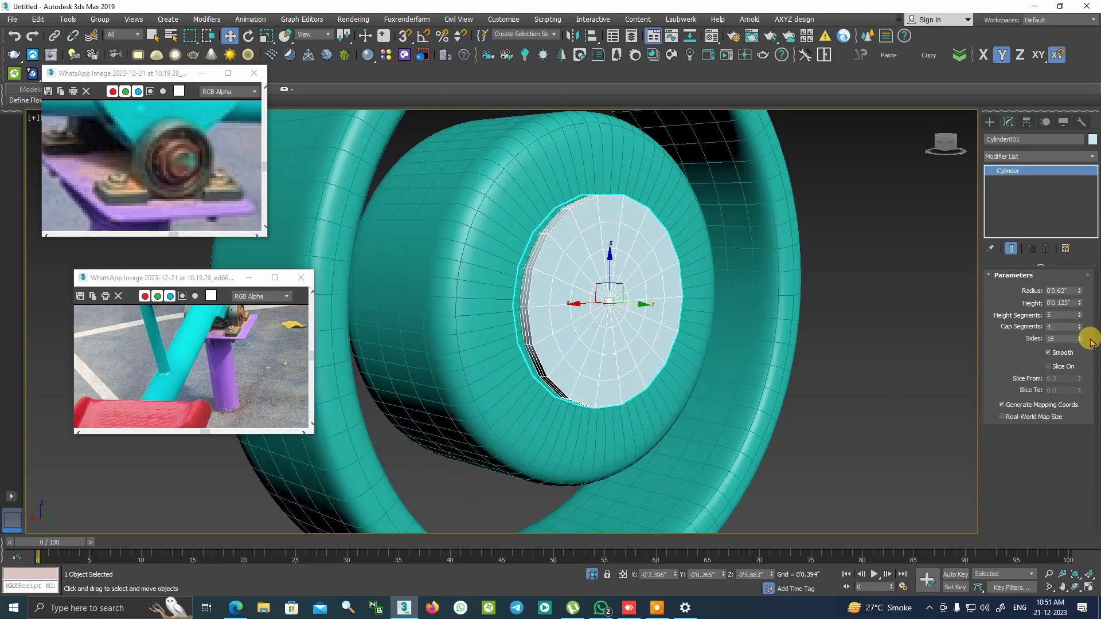
drag(1078, 342, 1076, 312)
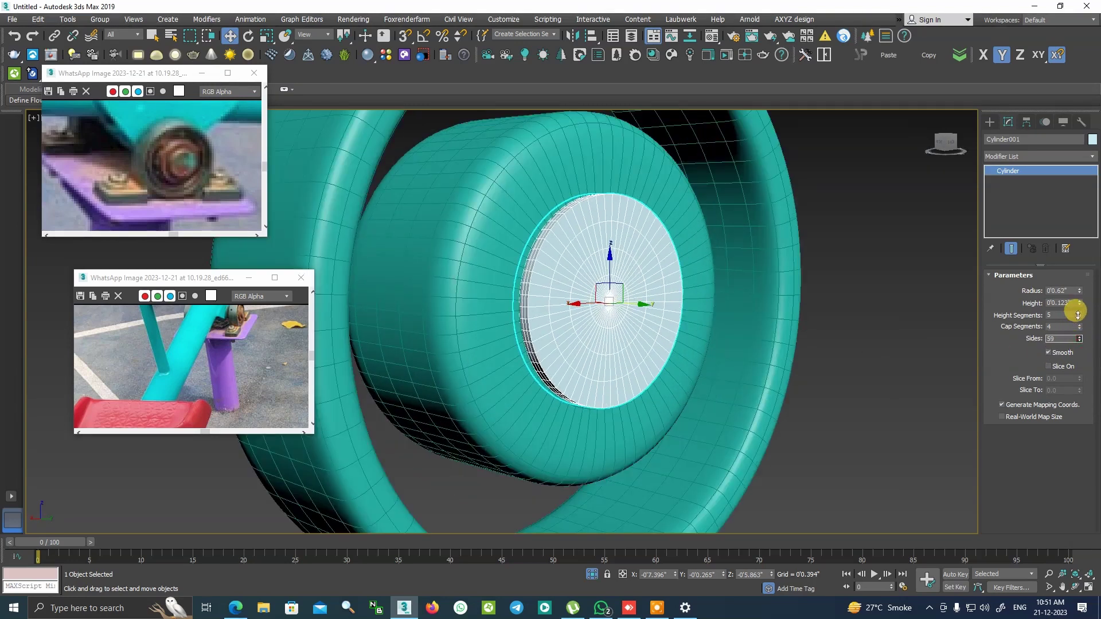
click(1032, 159)
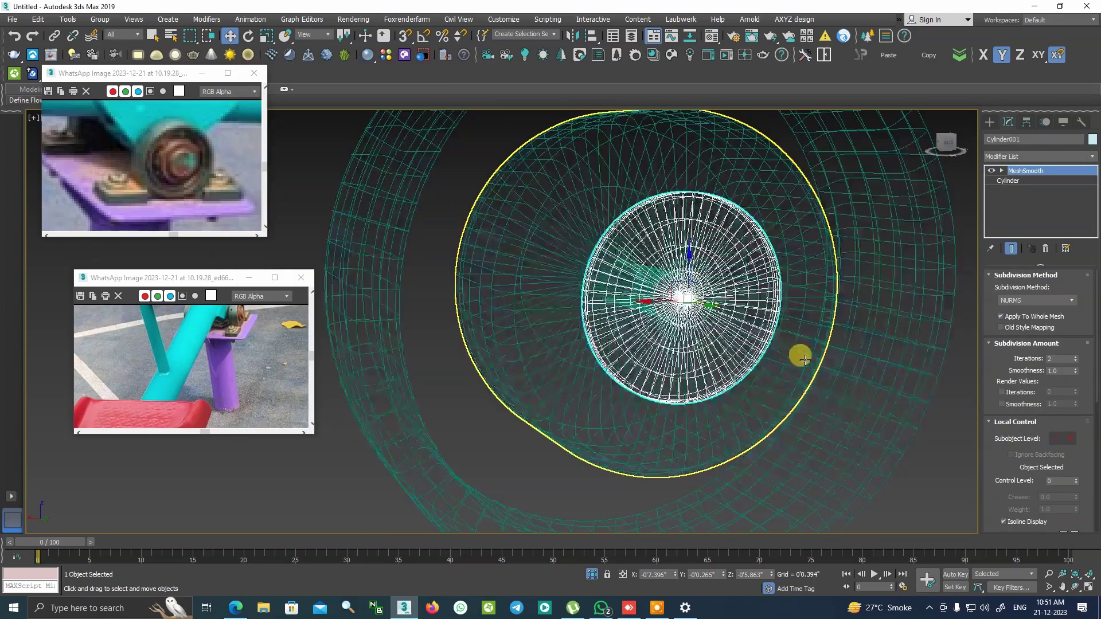
scroll(804, 360, down, 3)
mouse_move(805, 360)
alt+middle_down()
mouse_move(830, 394)
mouse_move(764, 376)
mouse_move(842, 393)
mouse_move(824, 386)
alt+middle_up()
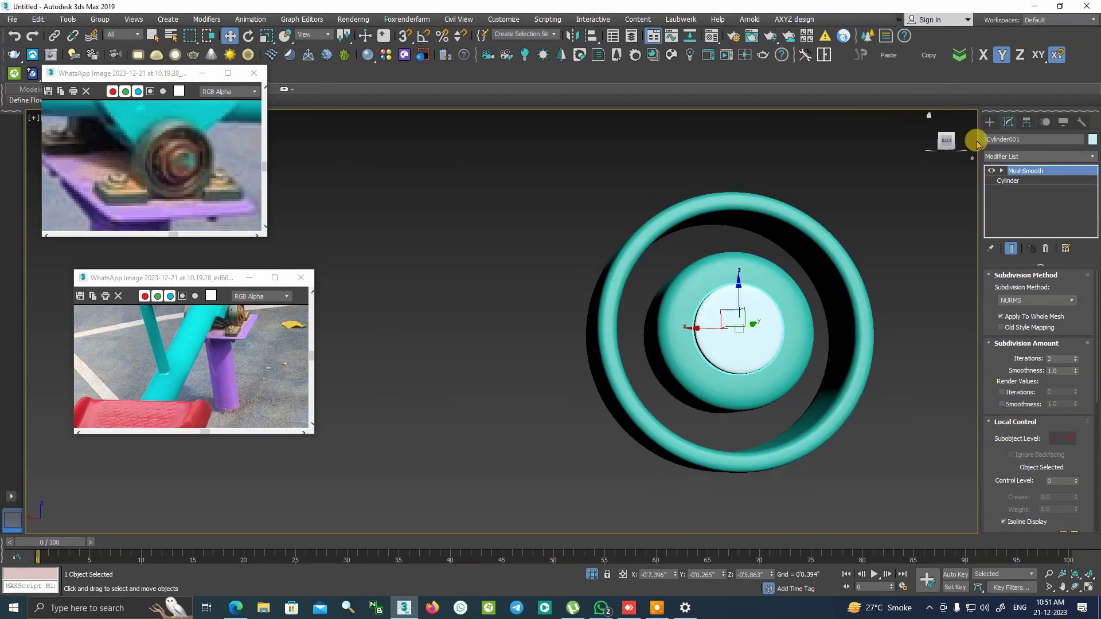
click(989, 122)
In the Front view, draw a sphere above the hub and move it toward the rings
click(1015, 203)
key(f)
scroll(721, 230, up, 1)
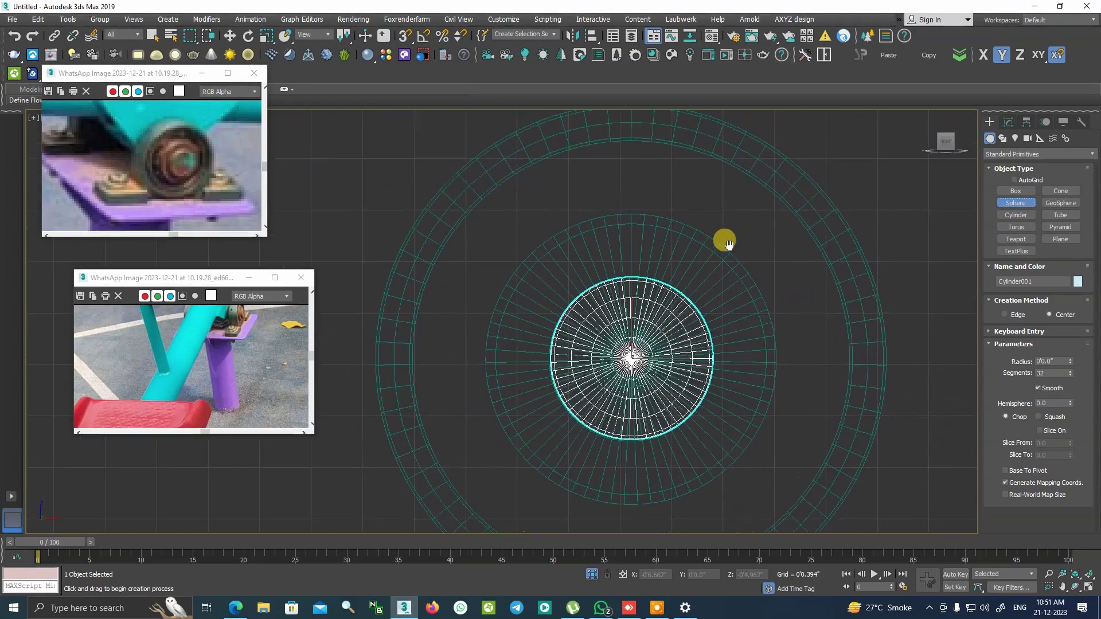
scroll(669, 247, up, 2)
drag(642, 197, 687, 234)
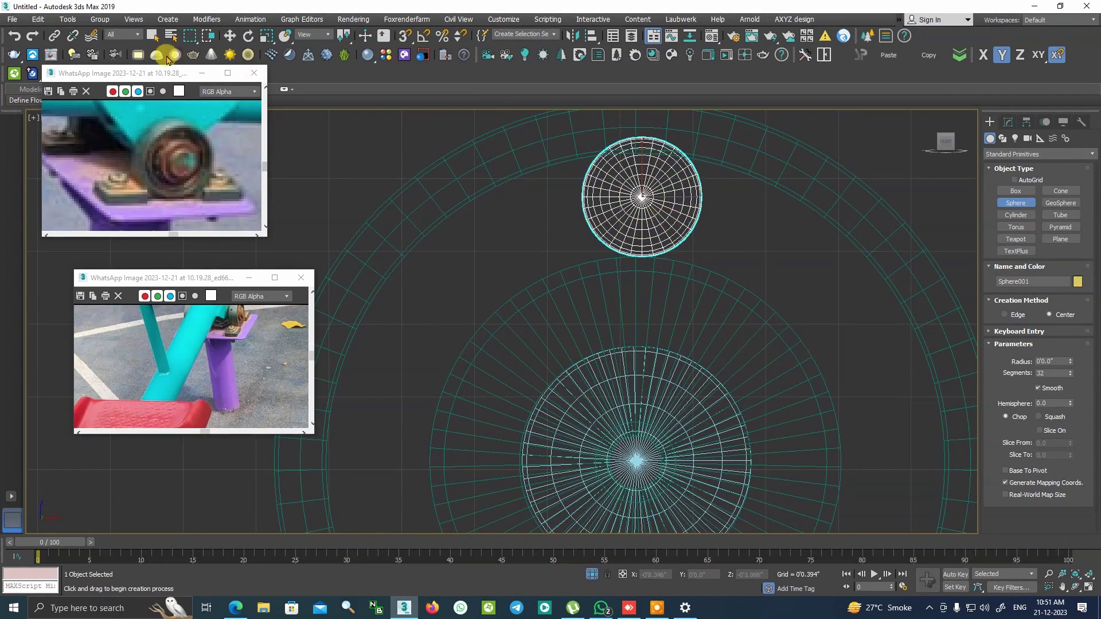
key(w)
drag(659, 181, 656, 195)
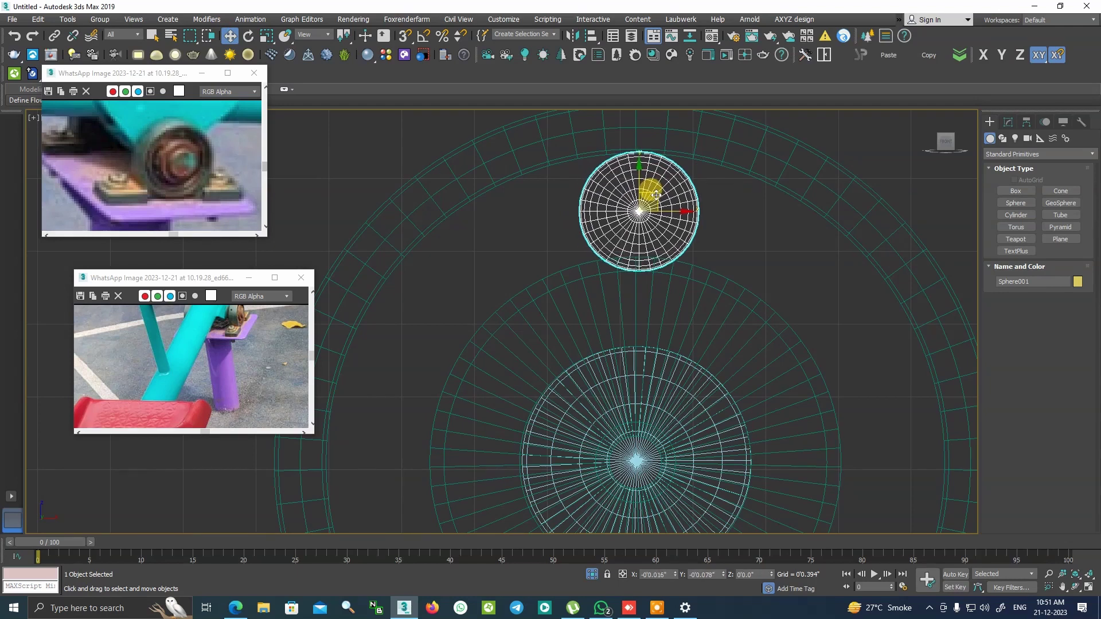
Set the sphere's radius to 0.312" and fine-tune it onto the rings' top edge
click(1007, 121)
drag(1071, 291, 1071, 295)
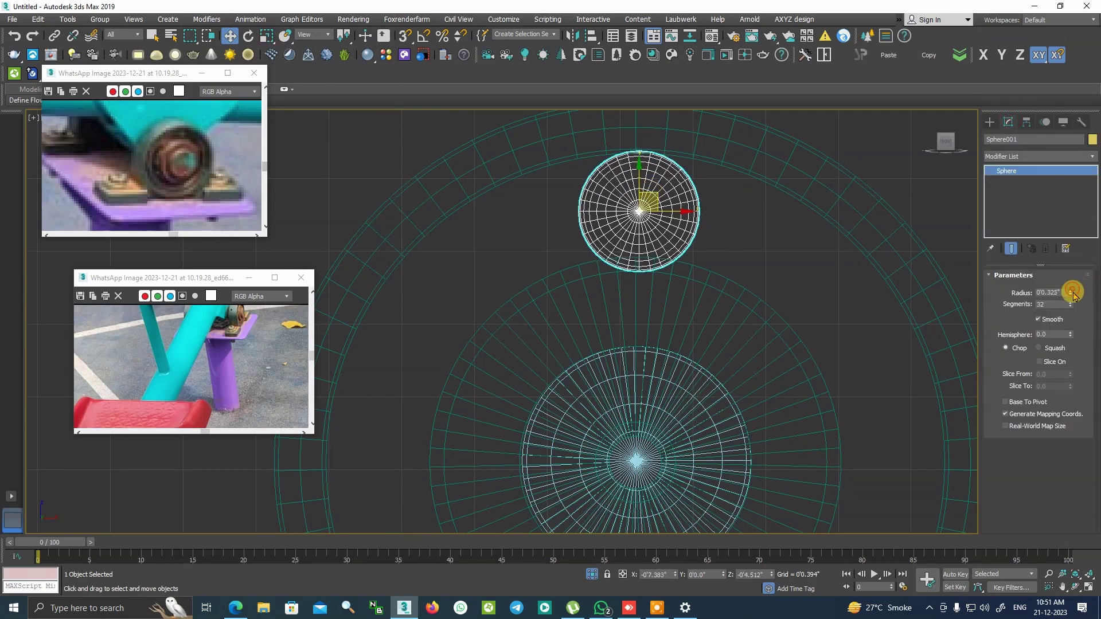
drag(634, 165, 632, 157)
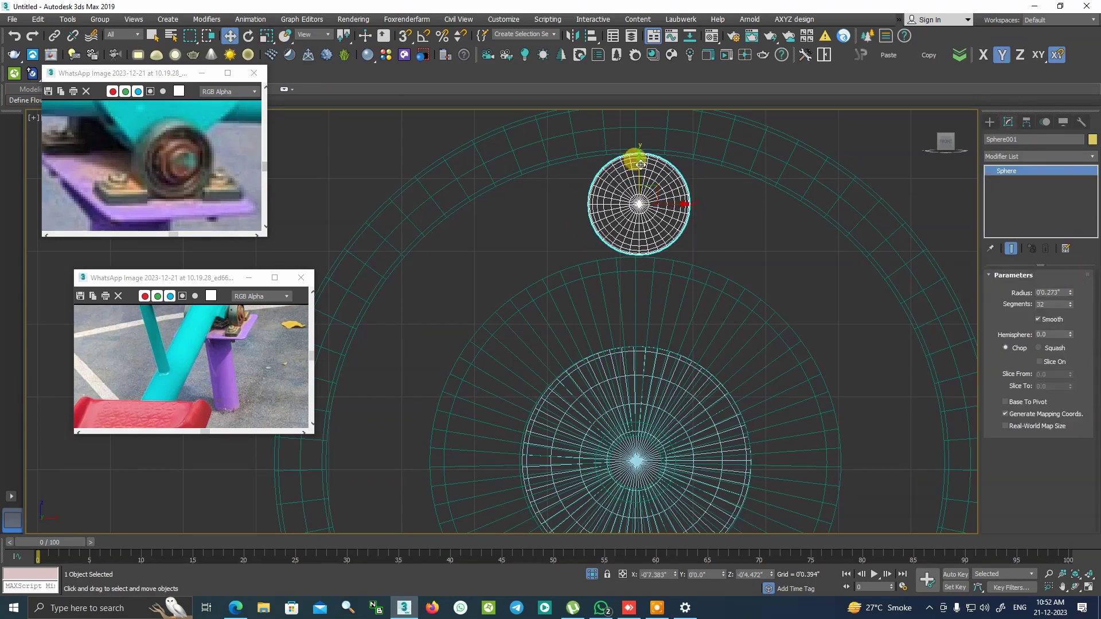
drag(1071, 296, 834, 224)
drag(641, 172, 642, 178)
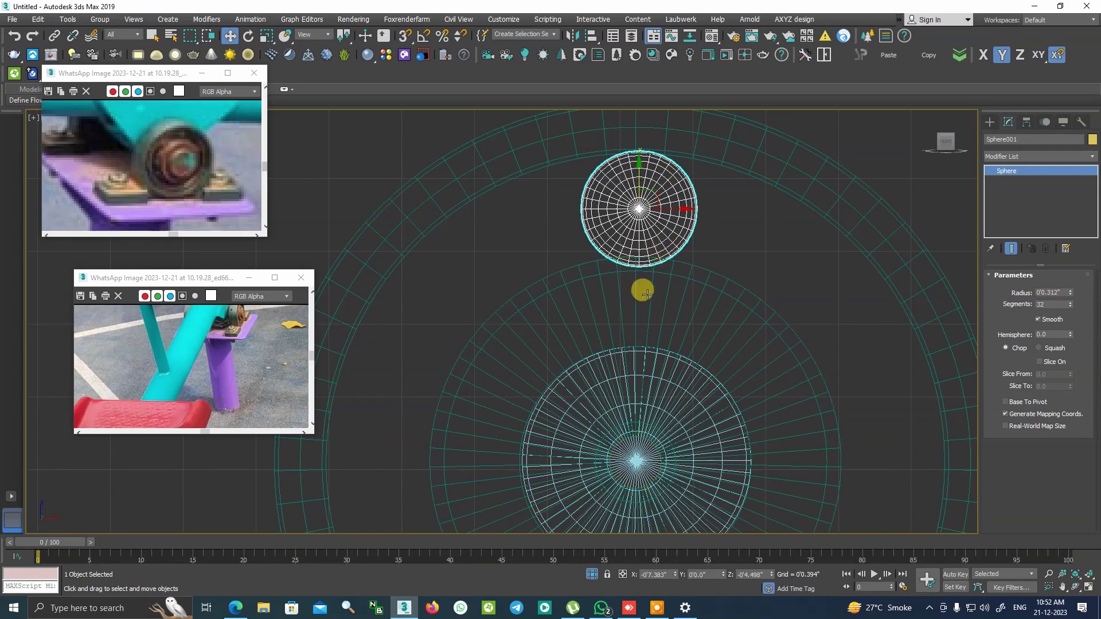
drag(645, 183, 641, 180)
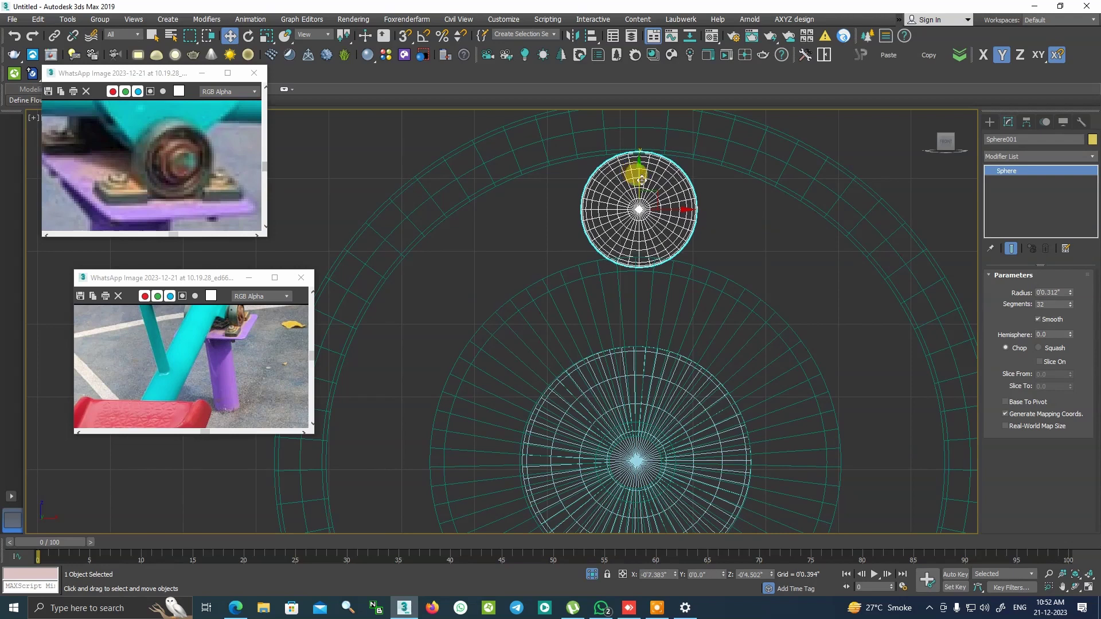
key(F5)
Try a move-copy of the sphere, cancel it, and briefly check the Array dialog
scroll(576, 324, down, 3)
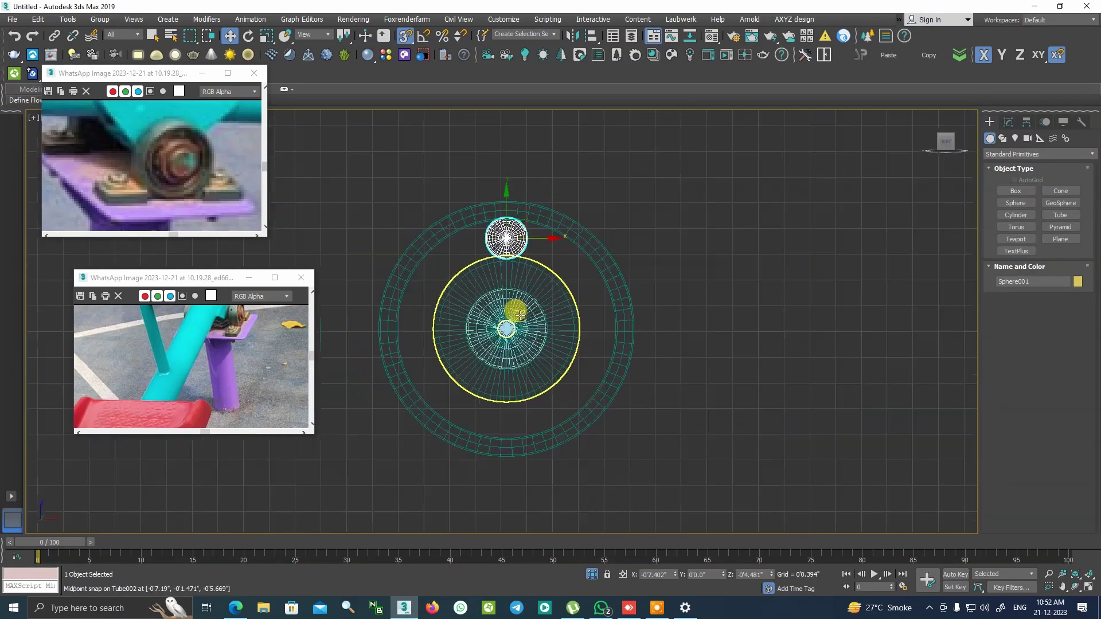
key(s)
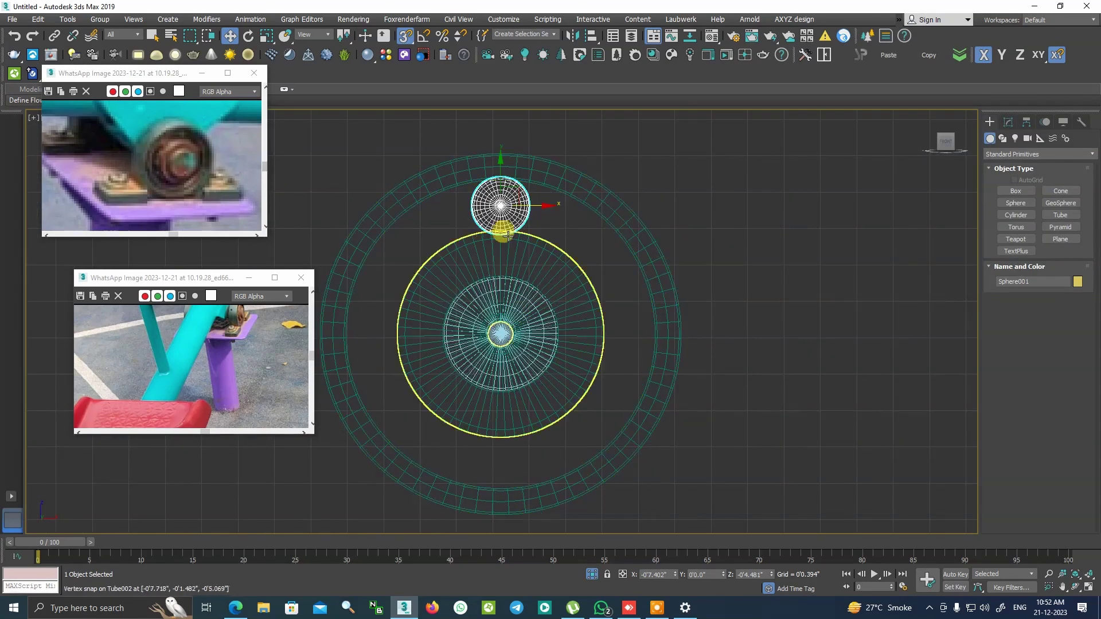
shift+drag(532, 181, 610, 204)
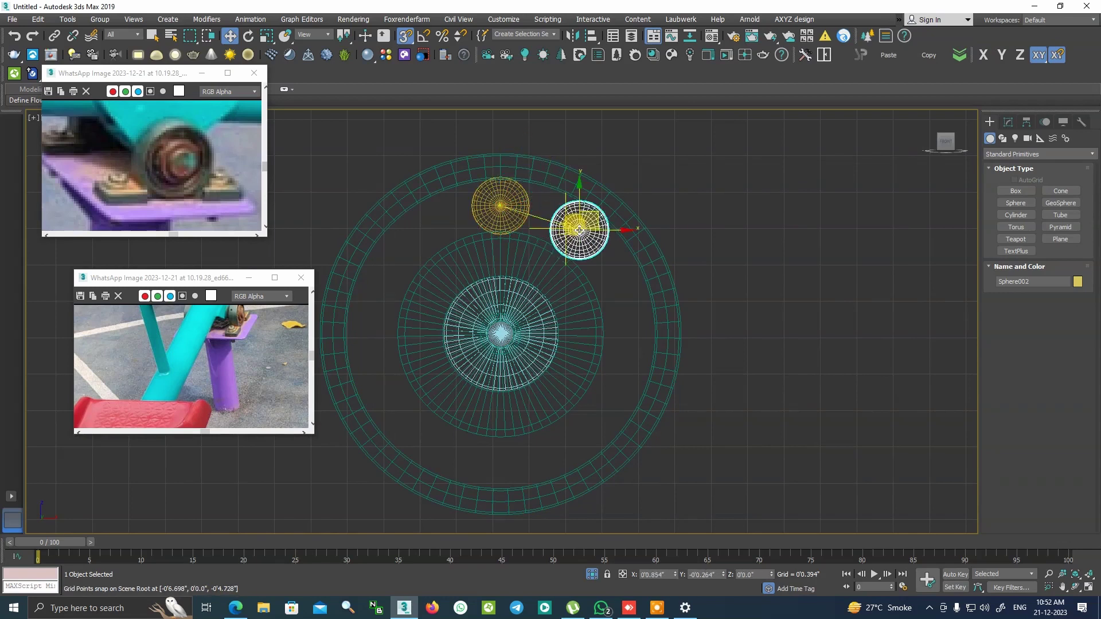
click(607, 355)
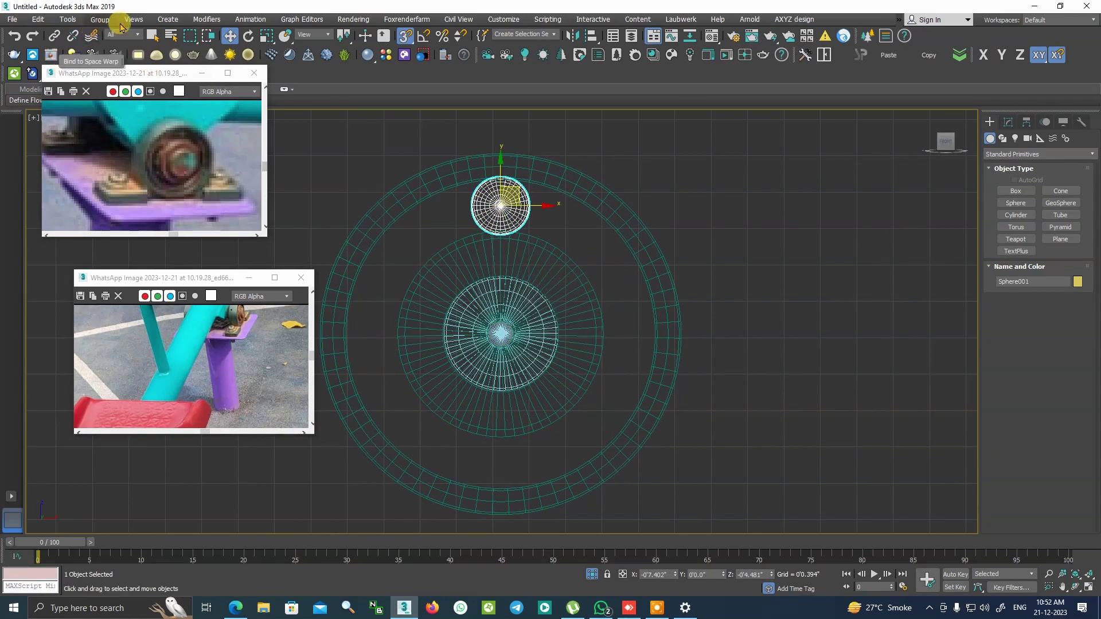
click(63, 20)
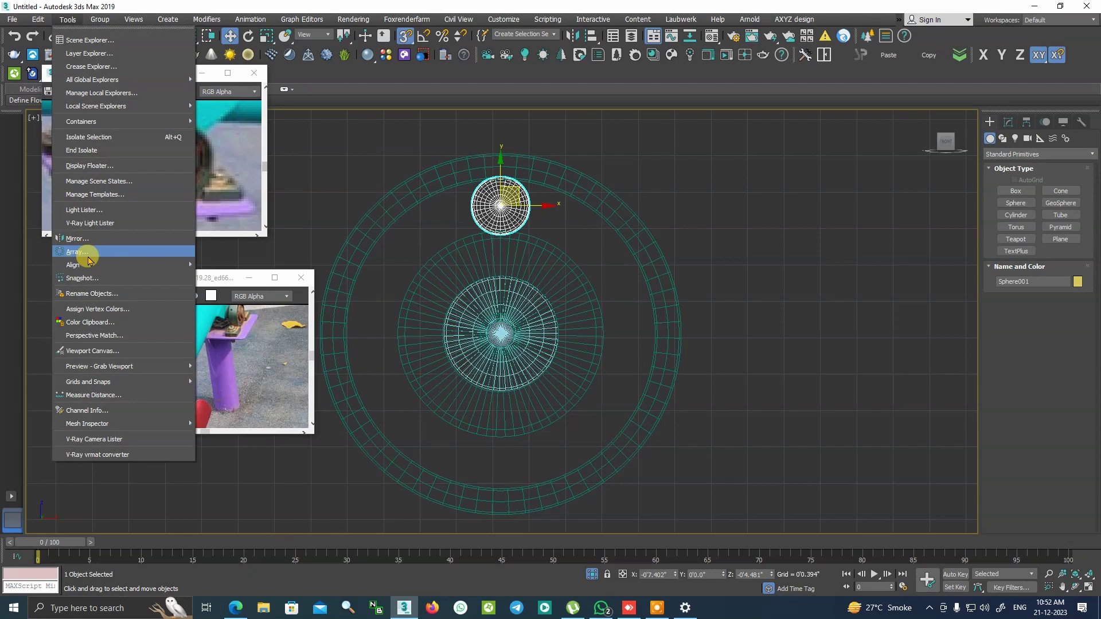
click(86, 252)
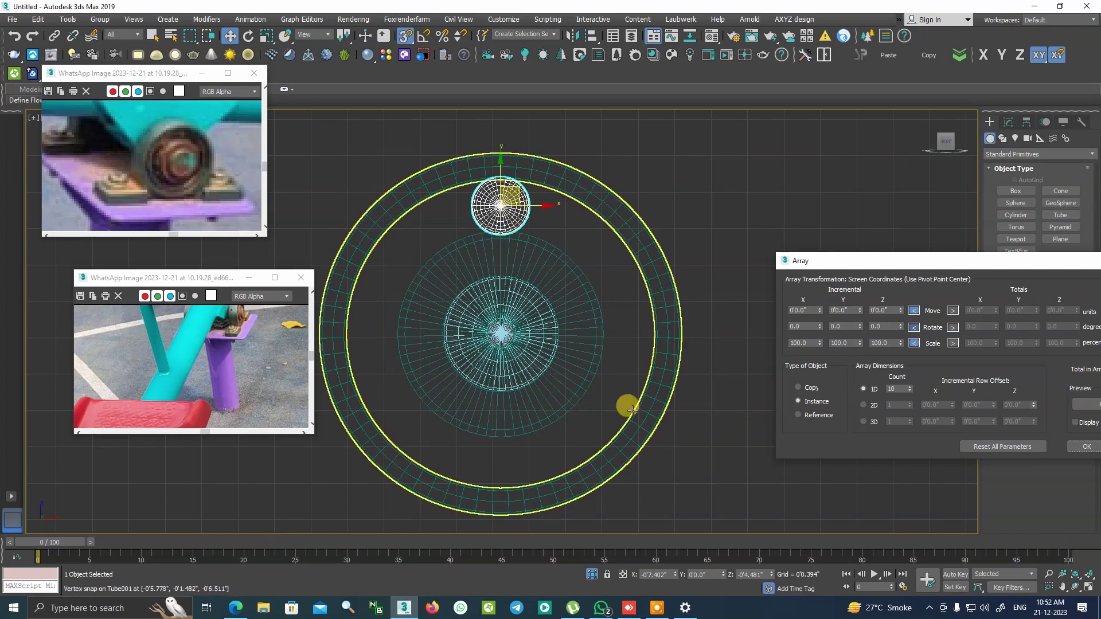
drag(1026, 260, 674, 255)
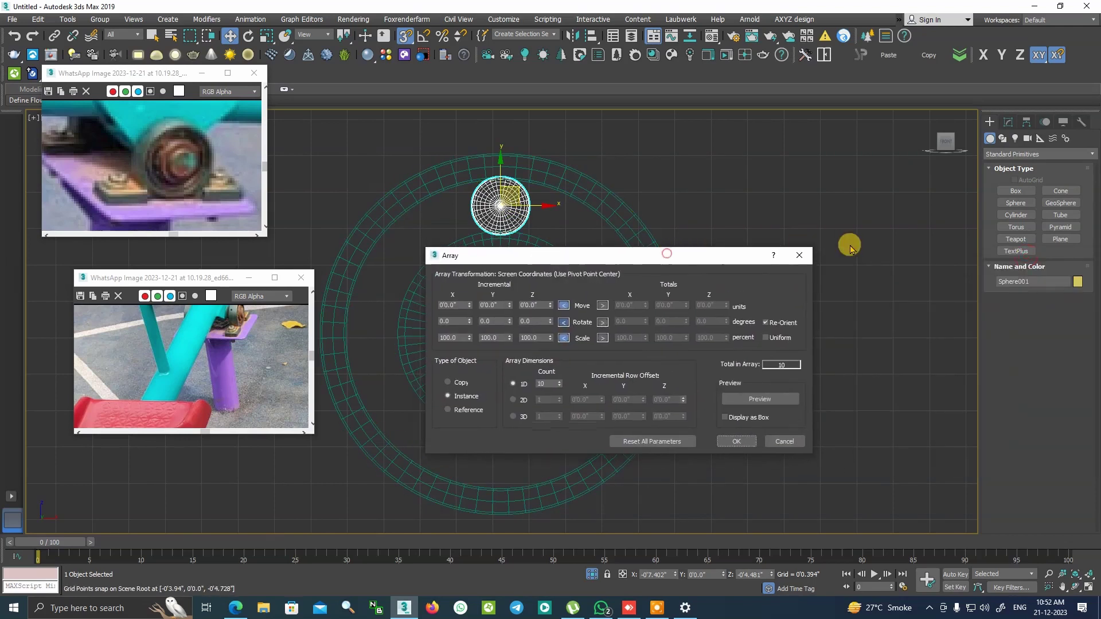
click(803, 263)
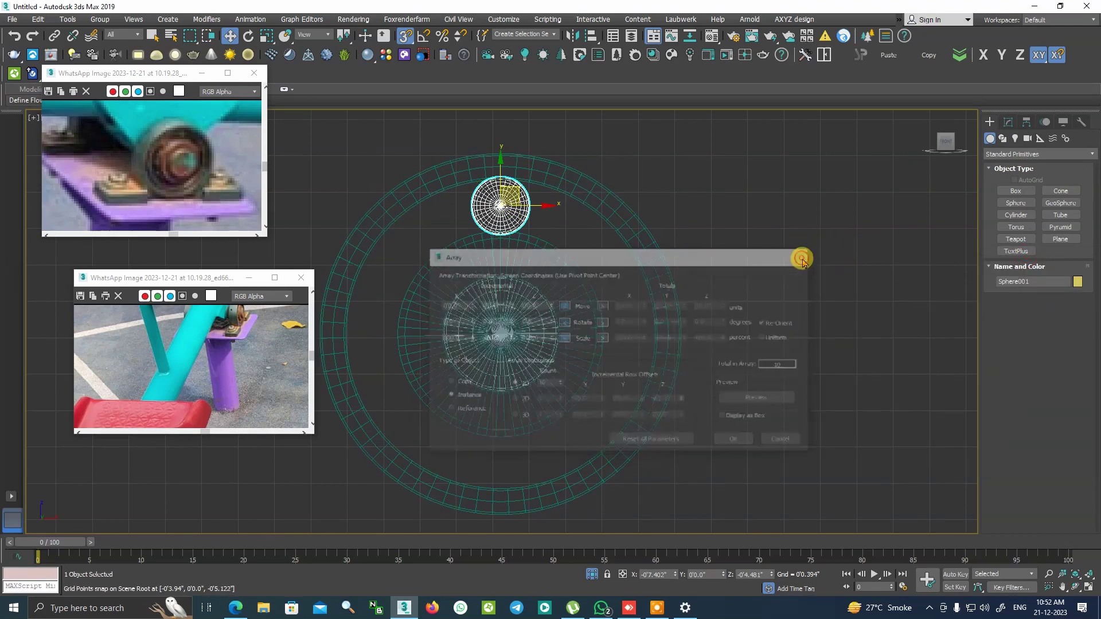
Snap the sphere's pivot to the hub's centre using Affect Pivot Only, then turn it off
click(1028, 123)
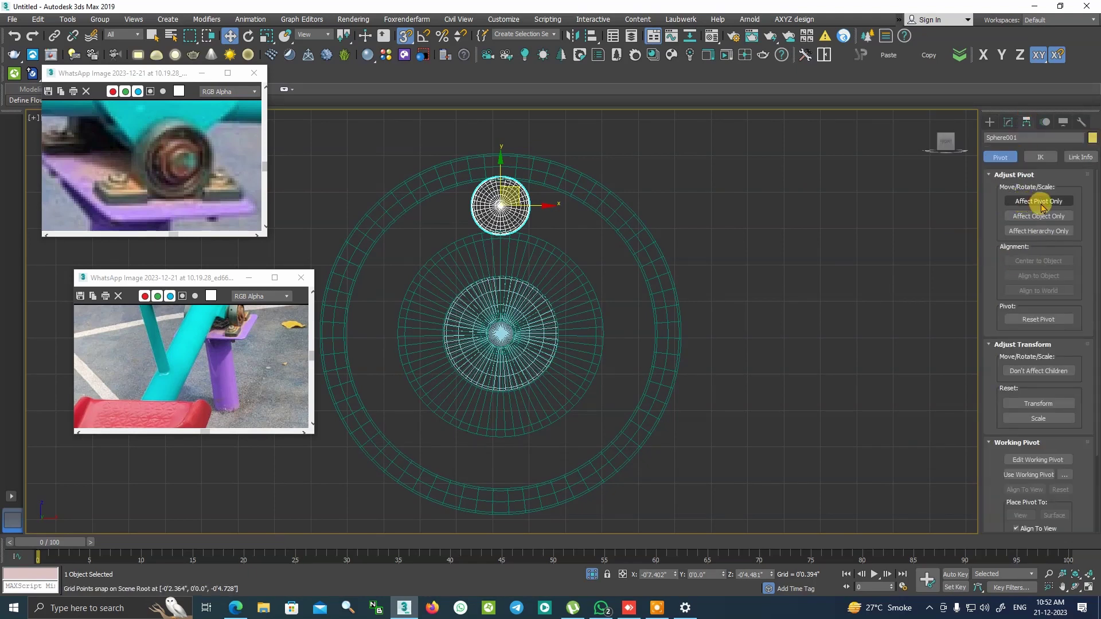
click(1043, 202)
scroll(499, 344, up, 2)
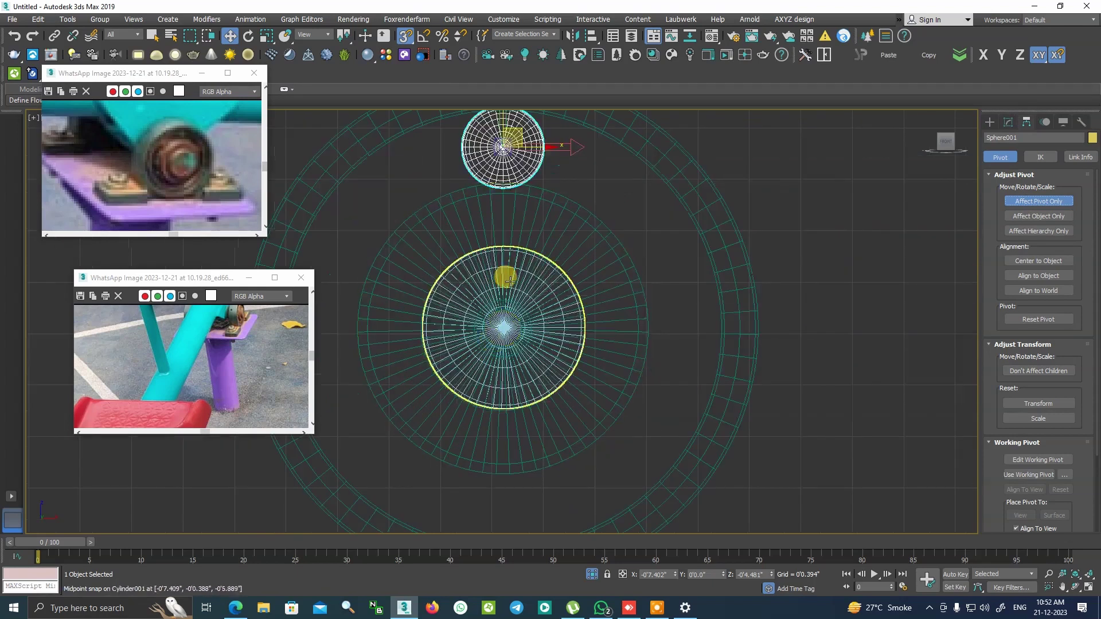
mouse_move(525, 128)
mouse_down()
mouse_move(536, 322)
mouse_move(562, 321)
mouse_up()
key(e)
click(560, 328)
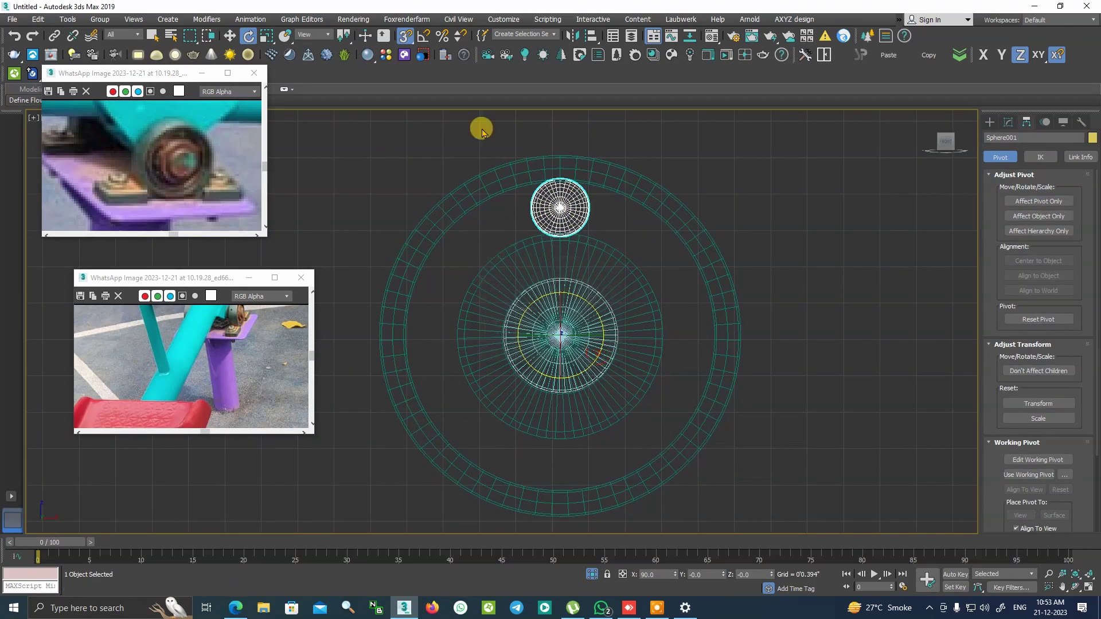
scroll(450, 120, down, 2)
click(67, 19)
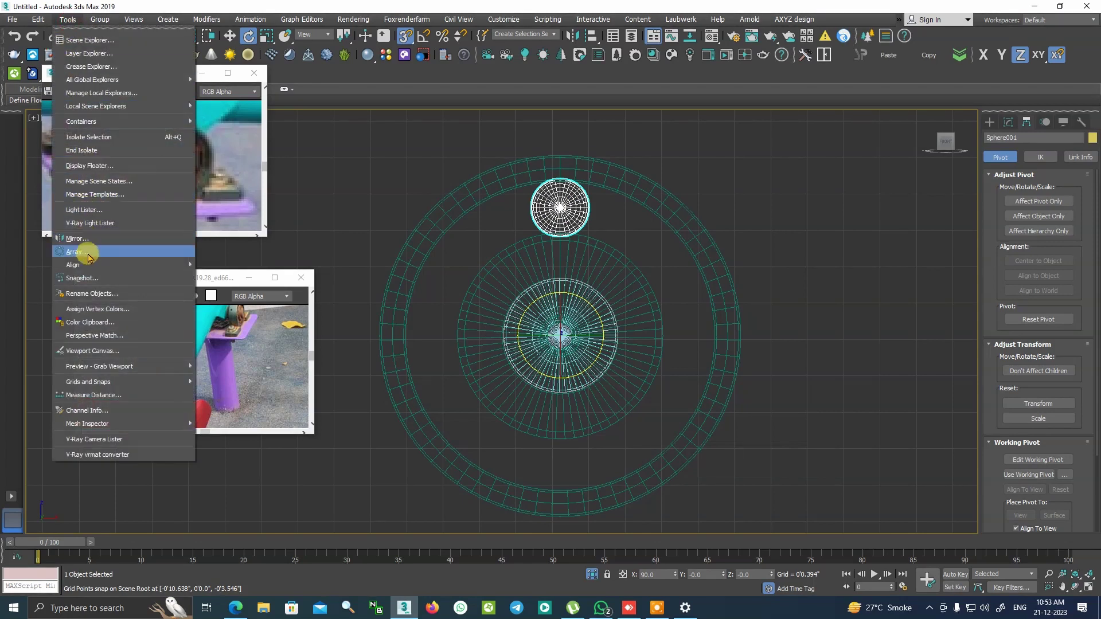
Array the sphere into 12 instances with a 30° incremental Z rotation
click(88, 258)
drag(583, 203, 915, 92)
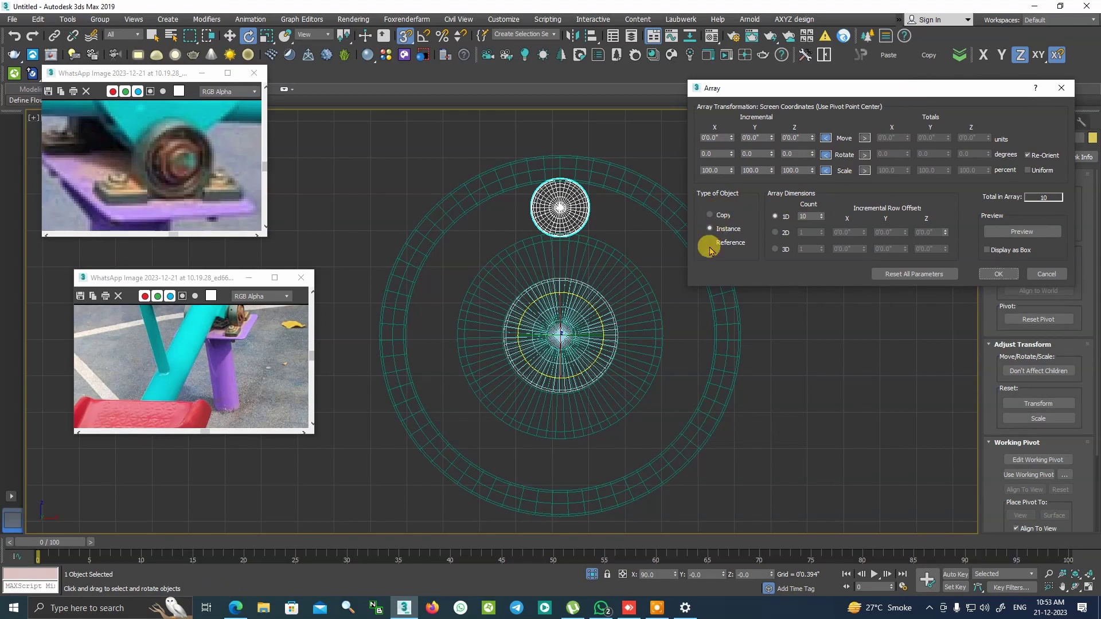
click(1002, 227)
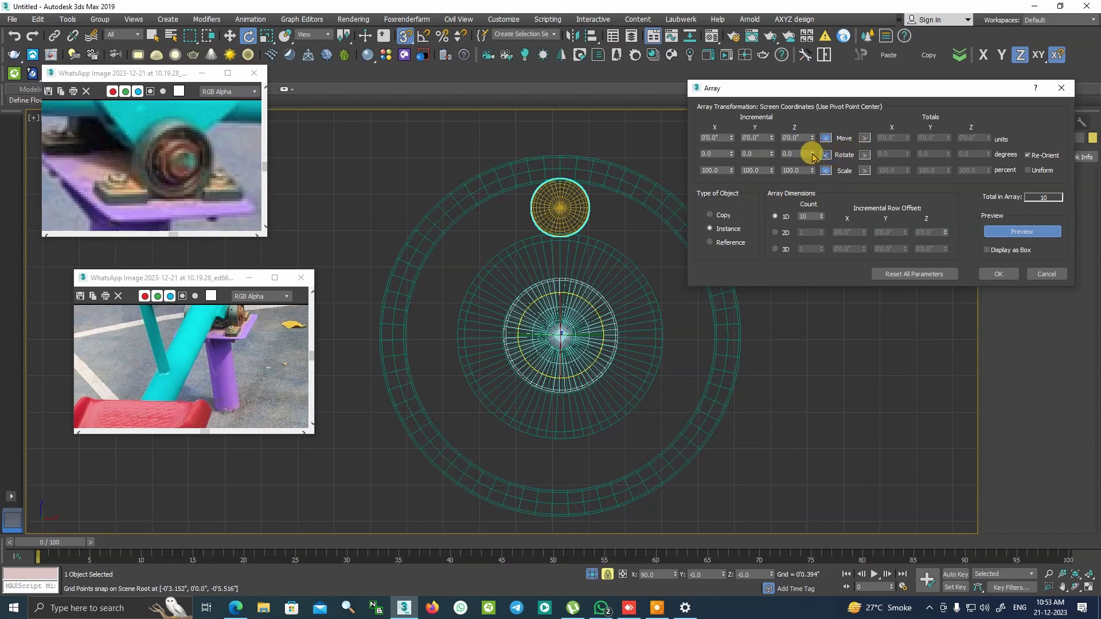
drag(773, 155, 763, 125)
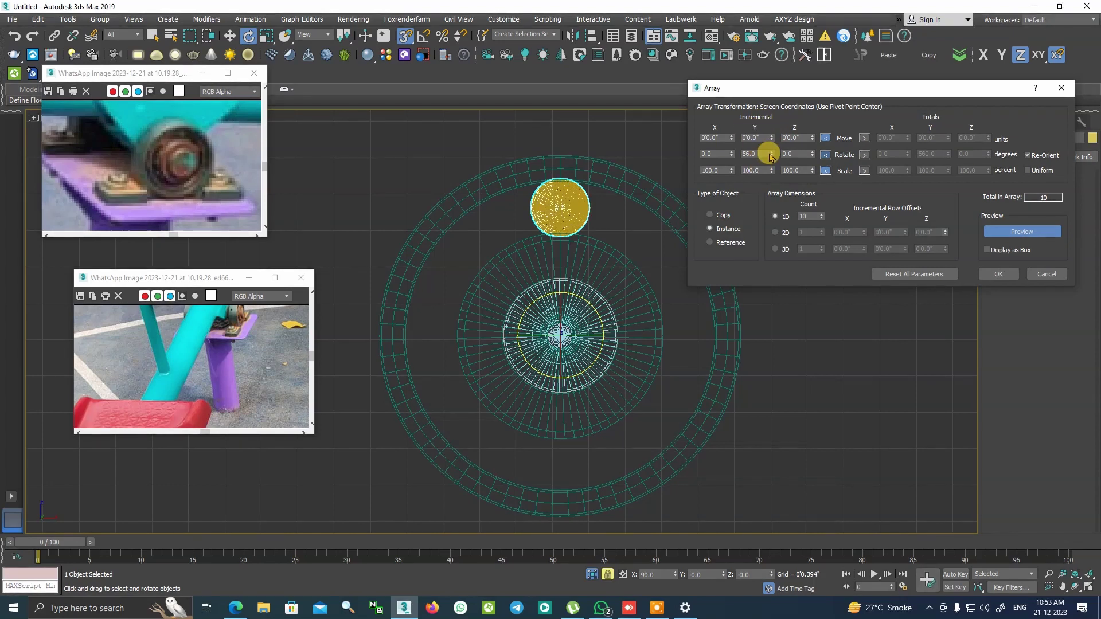
right_click(770, 153)
drag(811, 153, 806, 136)
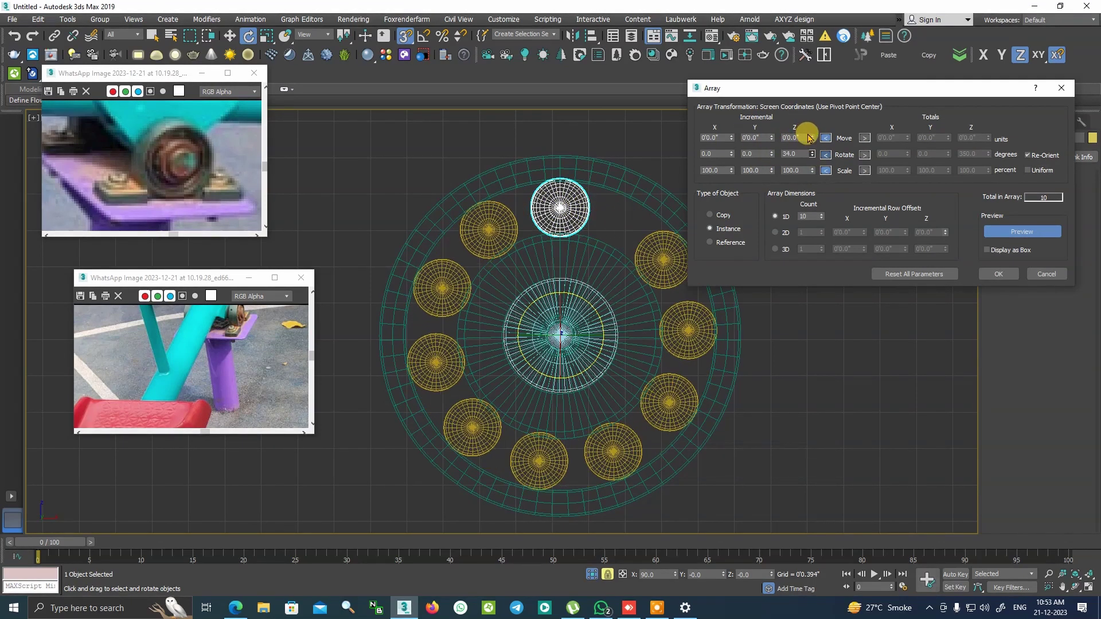
click(822, 214)
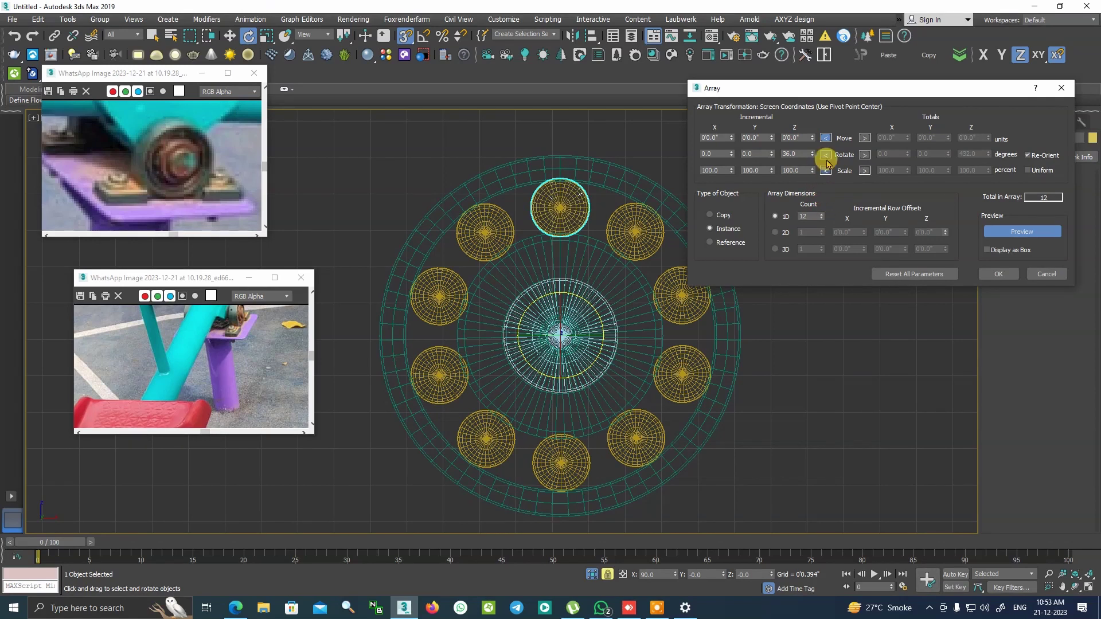
drag(812, 154, 817, 161)
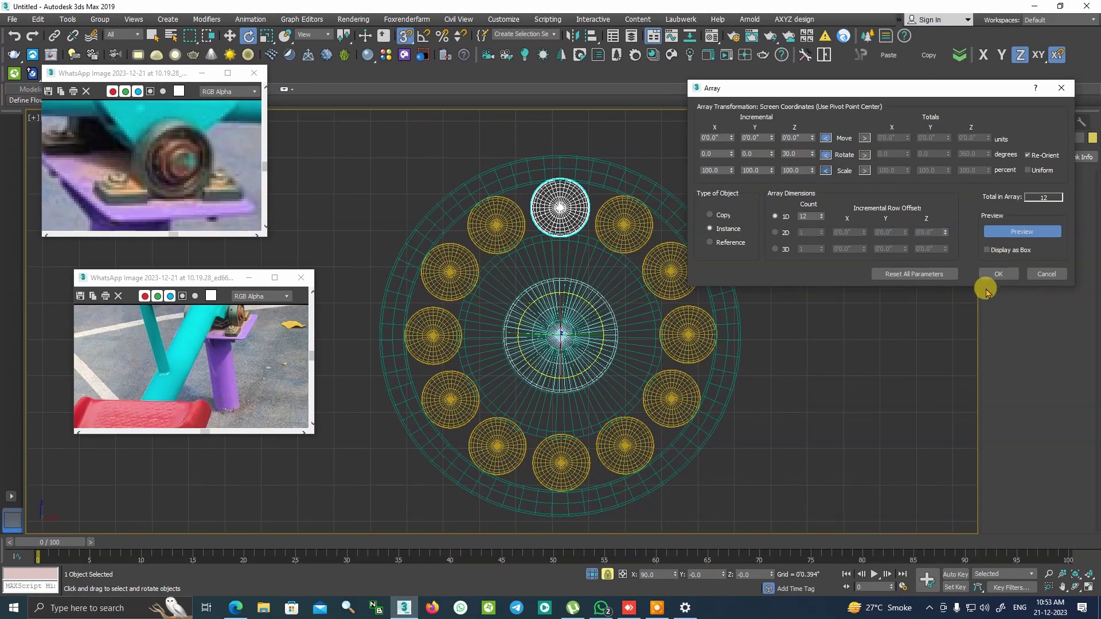
click(998, 274)
Orbit around the shaded bearing and box-select the twelve balls
mouse_move(788, 208)
alt+middle_down()
mouse_move(888, 211)
mouse_move(862, 201)
mouse_move(834, 209)
alt+middle_up()
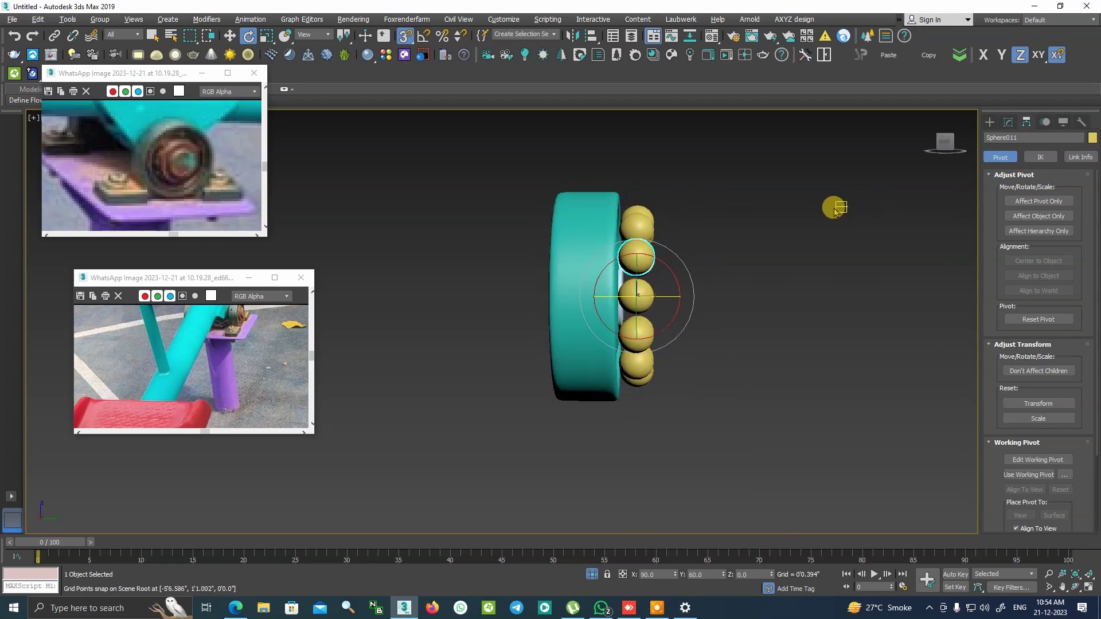
drag(730, 148, 626, 424)
scroll(686, 303, up, 3)
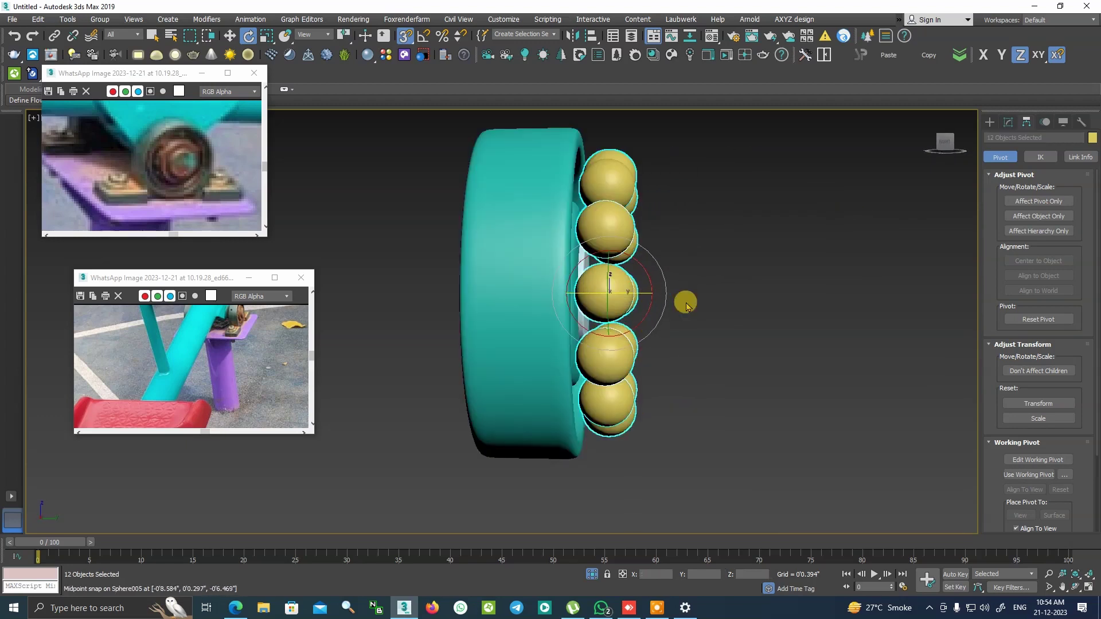
click(228, 36)
mouse_move(597, 278)
alt+middle_down()
mouse_move(658, 290)
mouse_move(521, 86)
alt+middle_up()
alt+middle_drag(682, 302, 726, 278)
scroll(685, 296, down, 5)
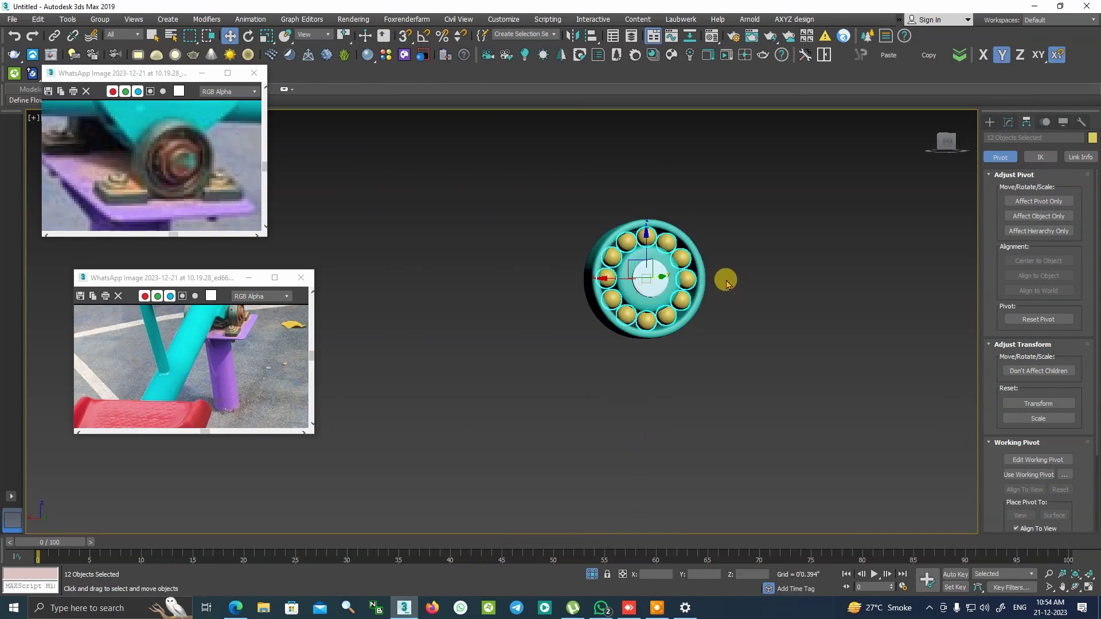
Clear the selection, orbit to a frontal view, and select all 15 bearing parts
click(724, 276)
scroll(710, 270, up, 3)
scroll(633, 261, up, 1)
mouse_move(633, 261)
alt+middle_down()
mouse_move(696, 274)
mouse_move(714, 264)
alt+middle_up()
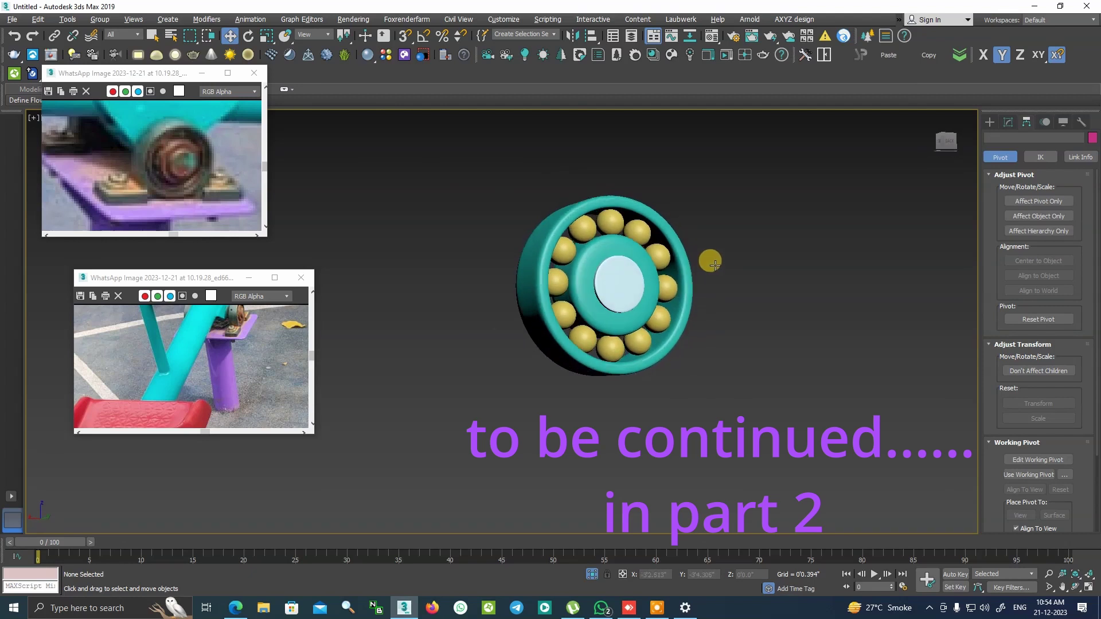
drag(762, 441, 763, 442)
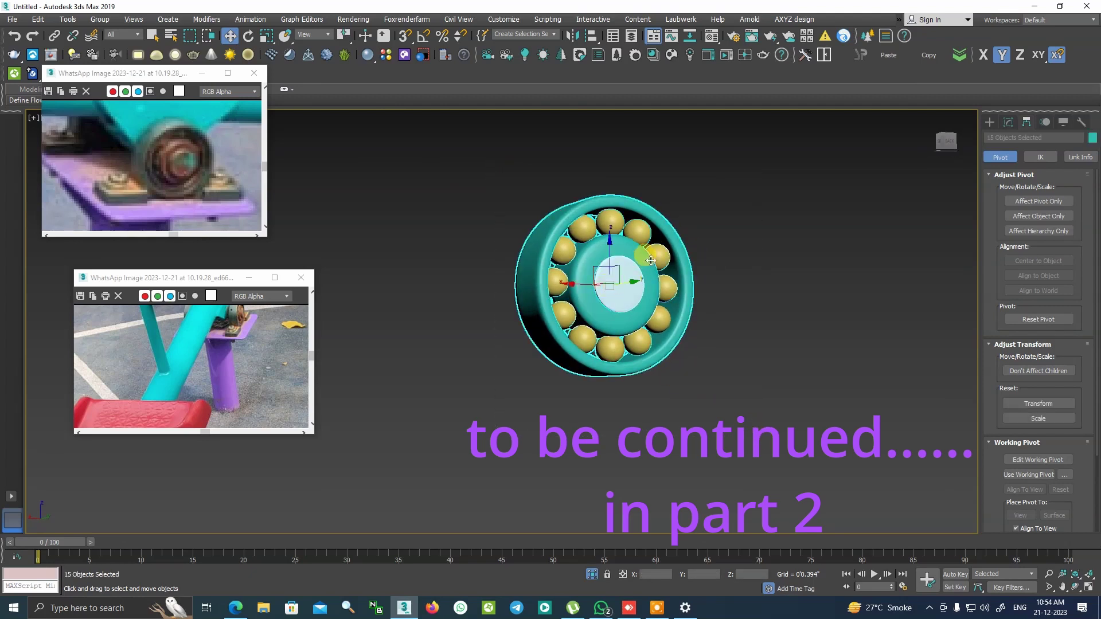